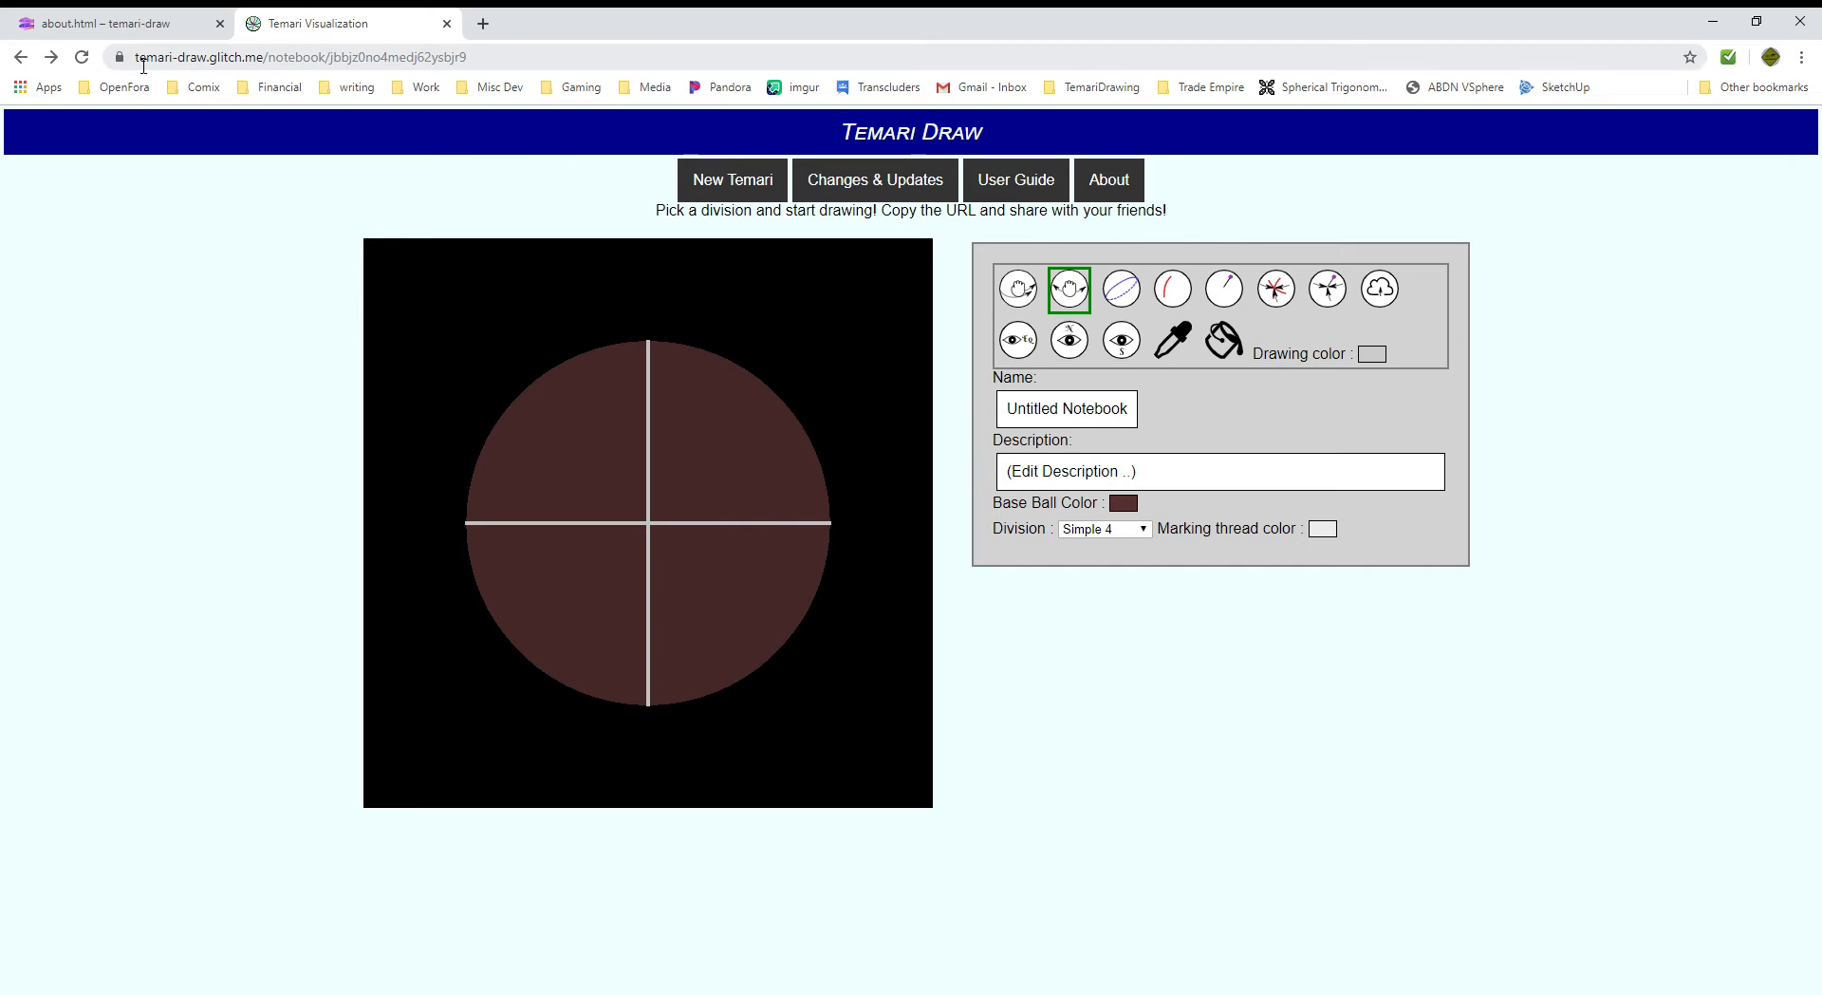
Create a new notebook by removing the notebook ID from the address and loading temari-draw.glitch.me/notebook.
drag(143, 66, 262, 65)
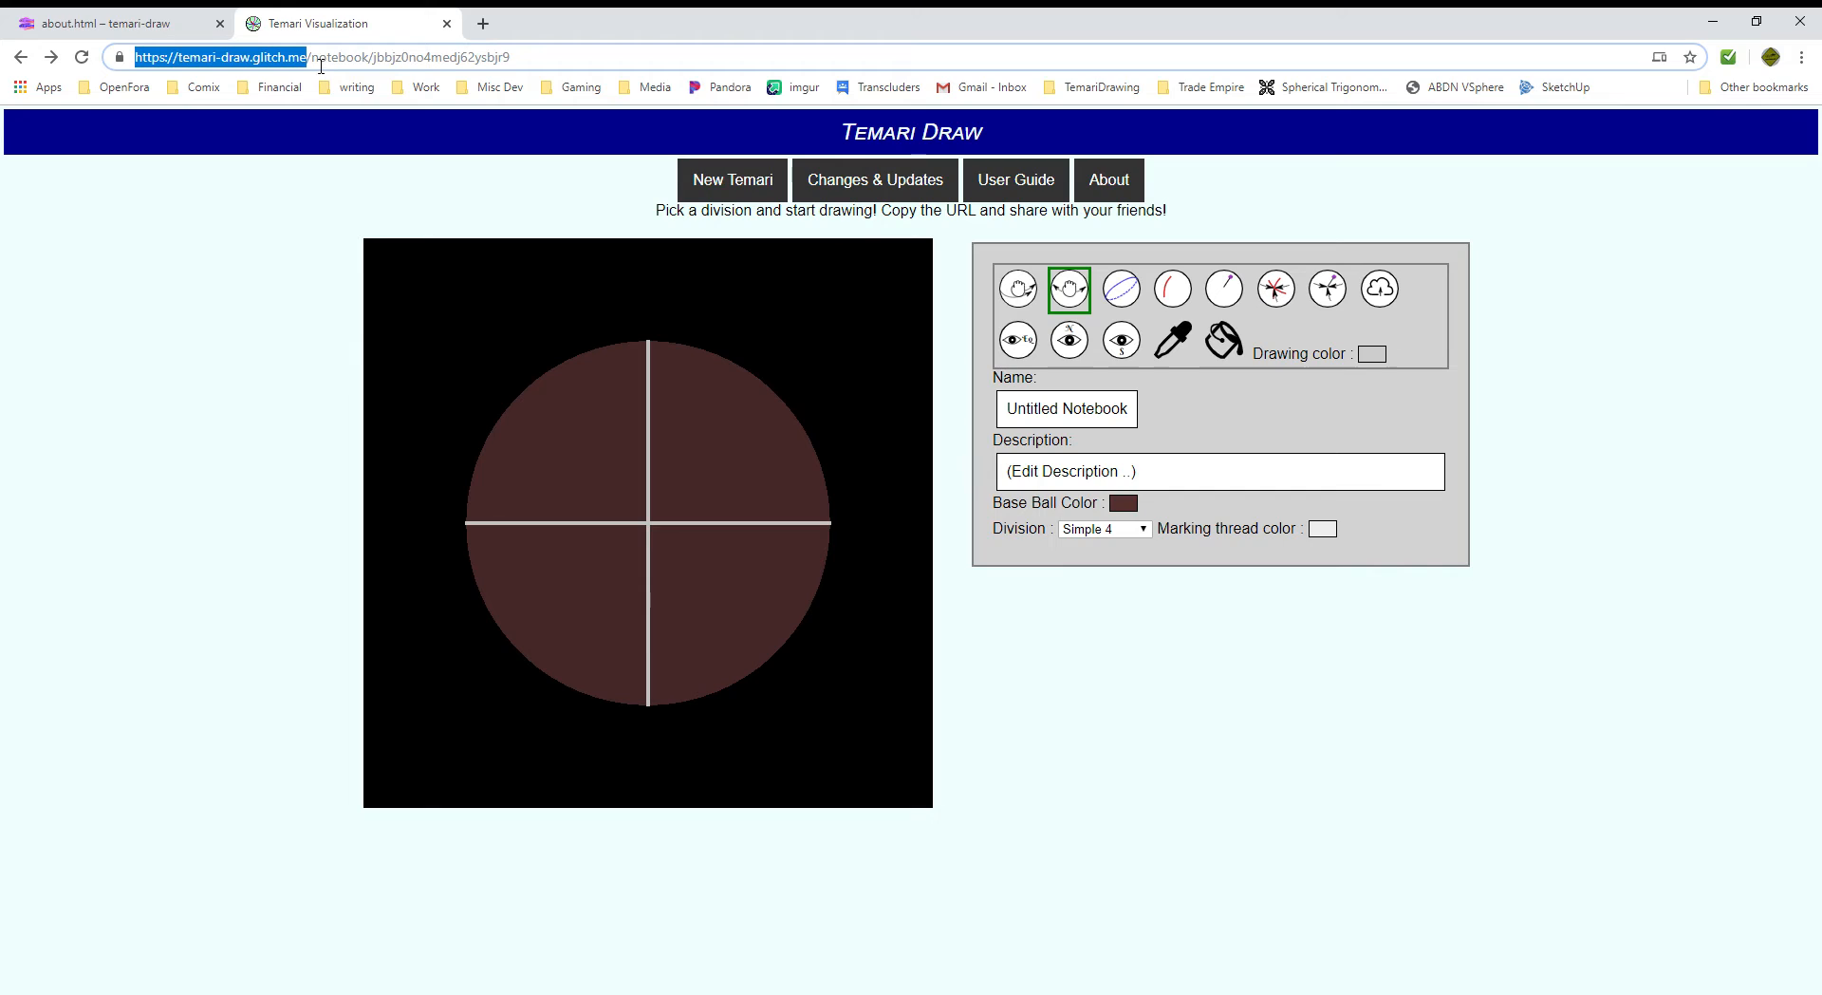
drag(313, 65, 536, 66)
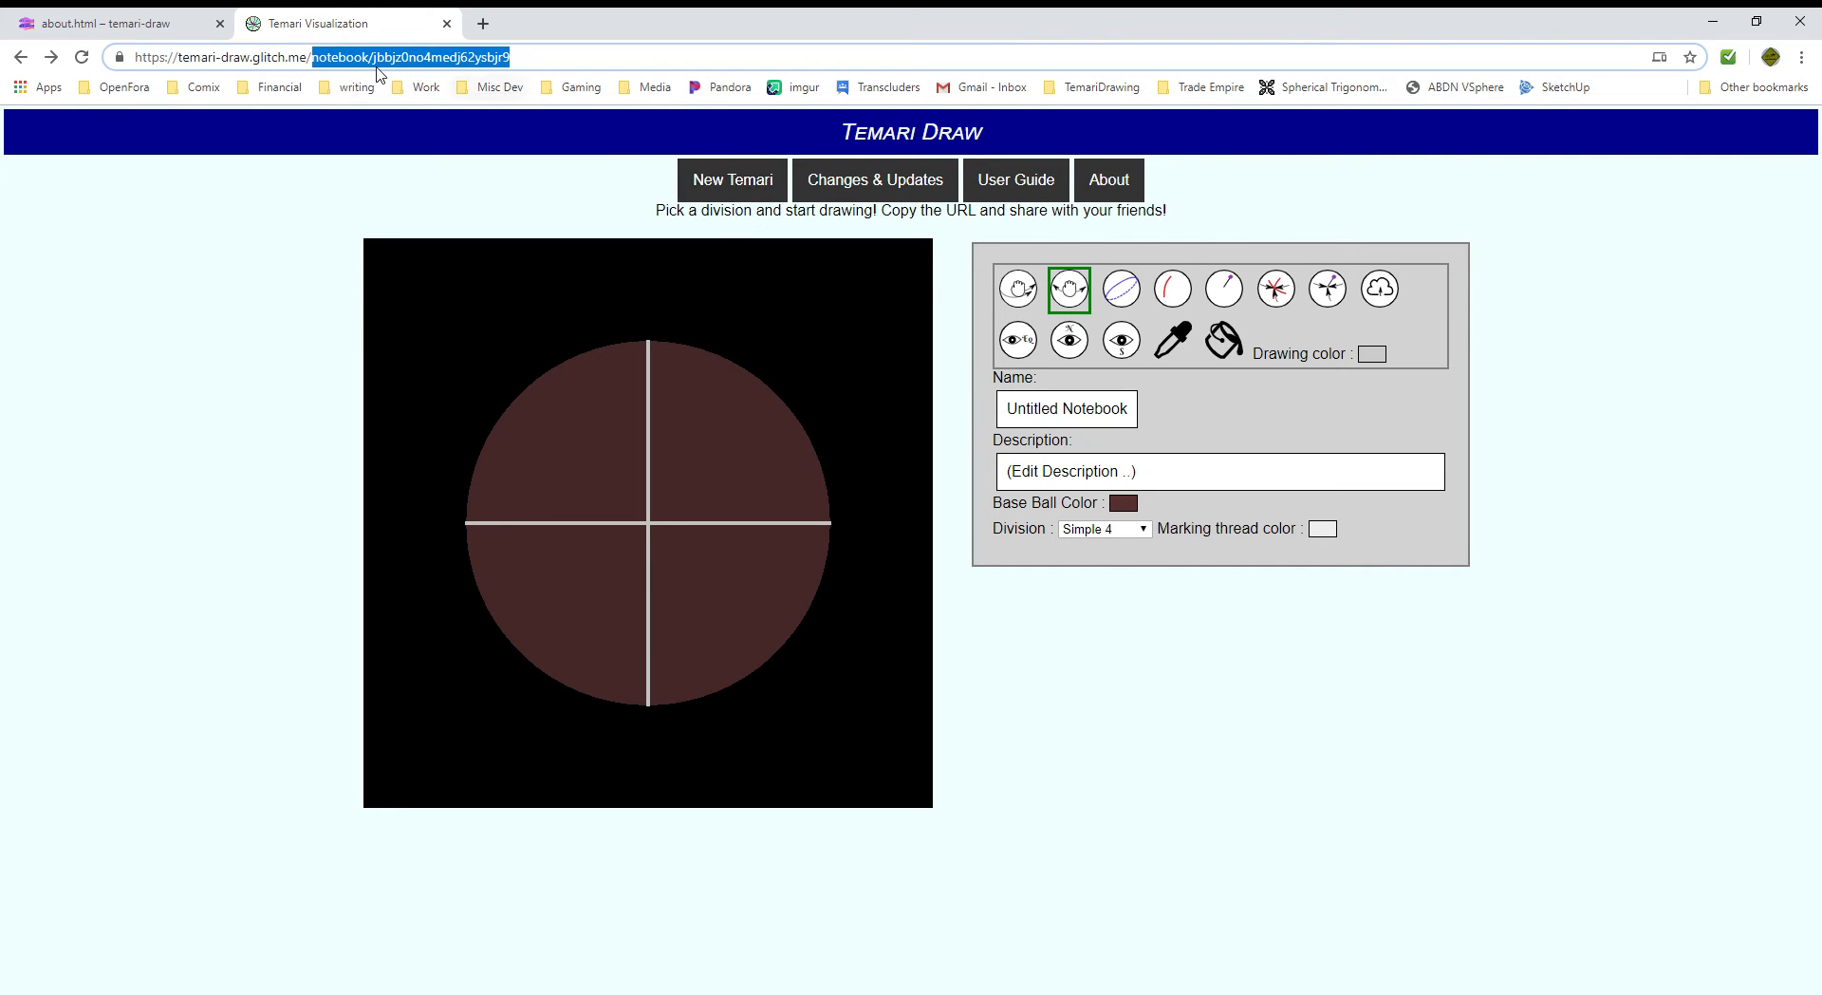
drag(531, 63, 368, 59)
key(BackSpace)
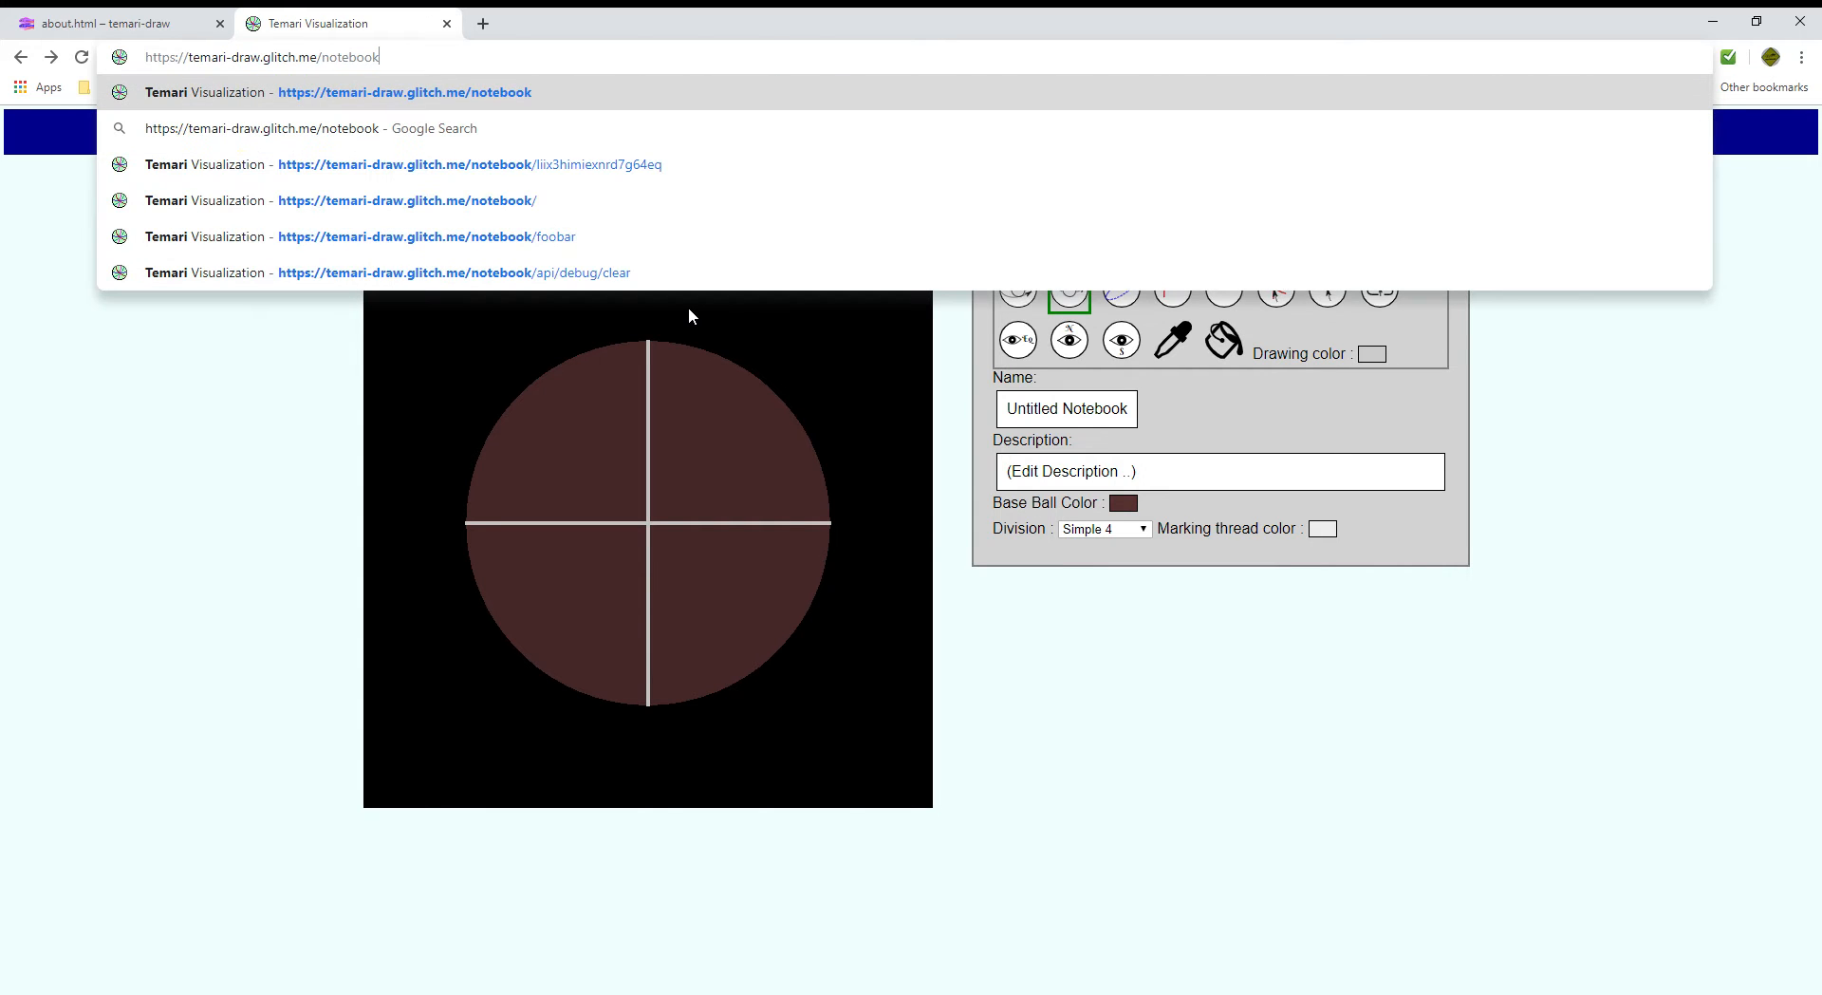
key(Return)
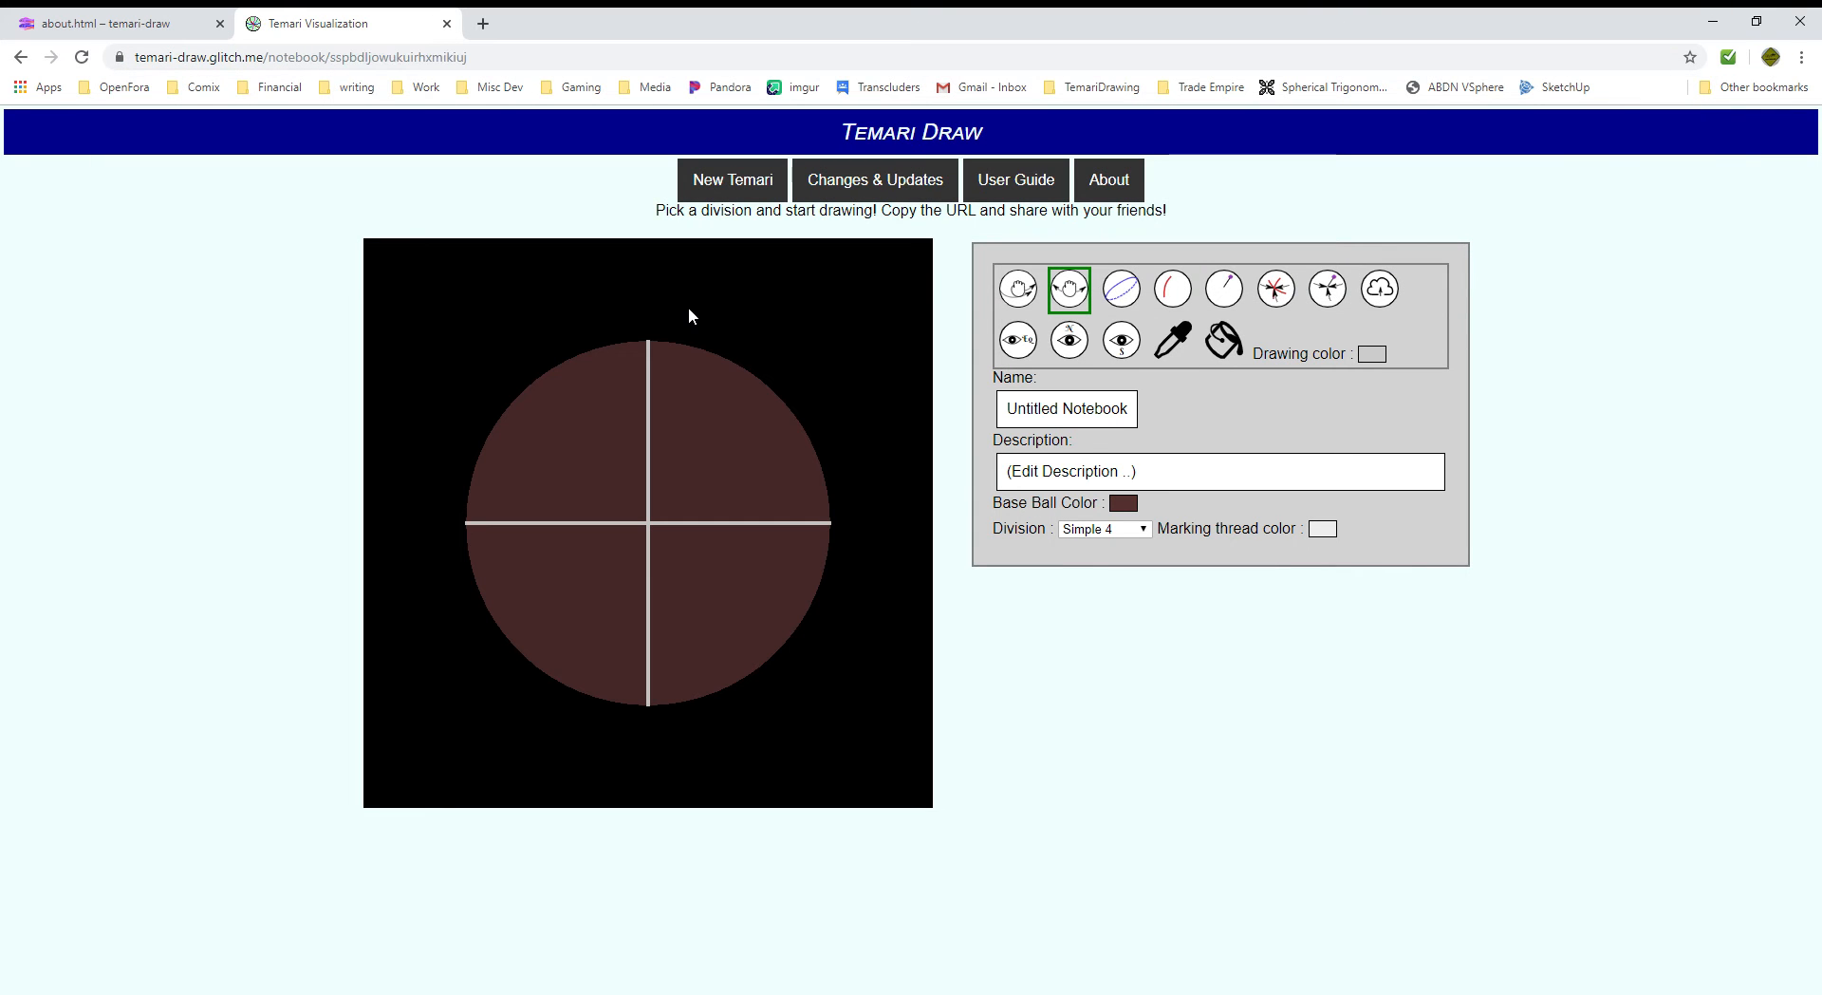
Highlight the new notebook's ID in the page address to point it out.
drag(333, 59, 469, 58)
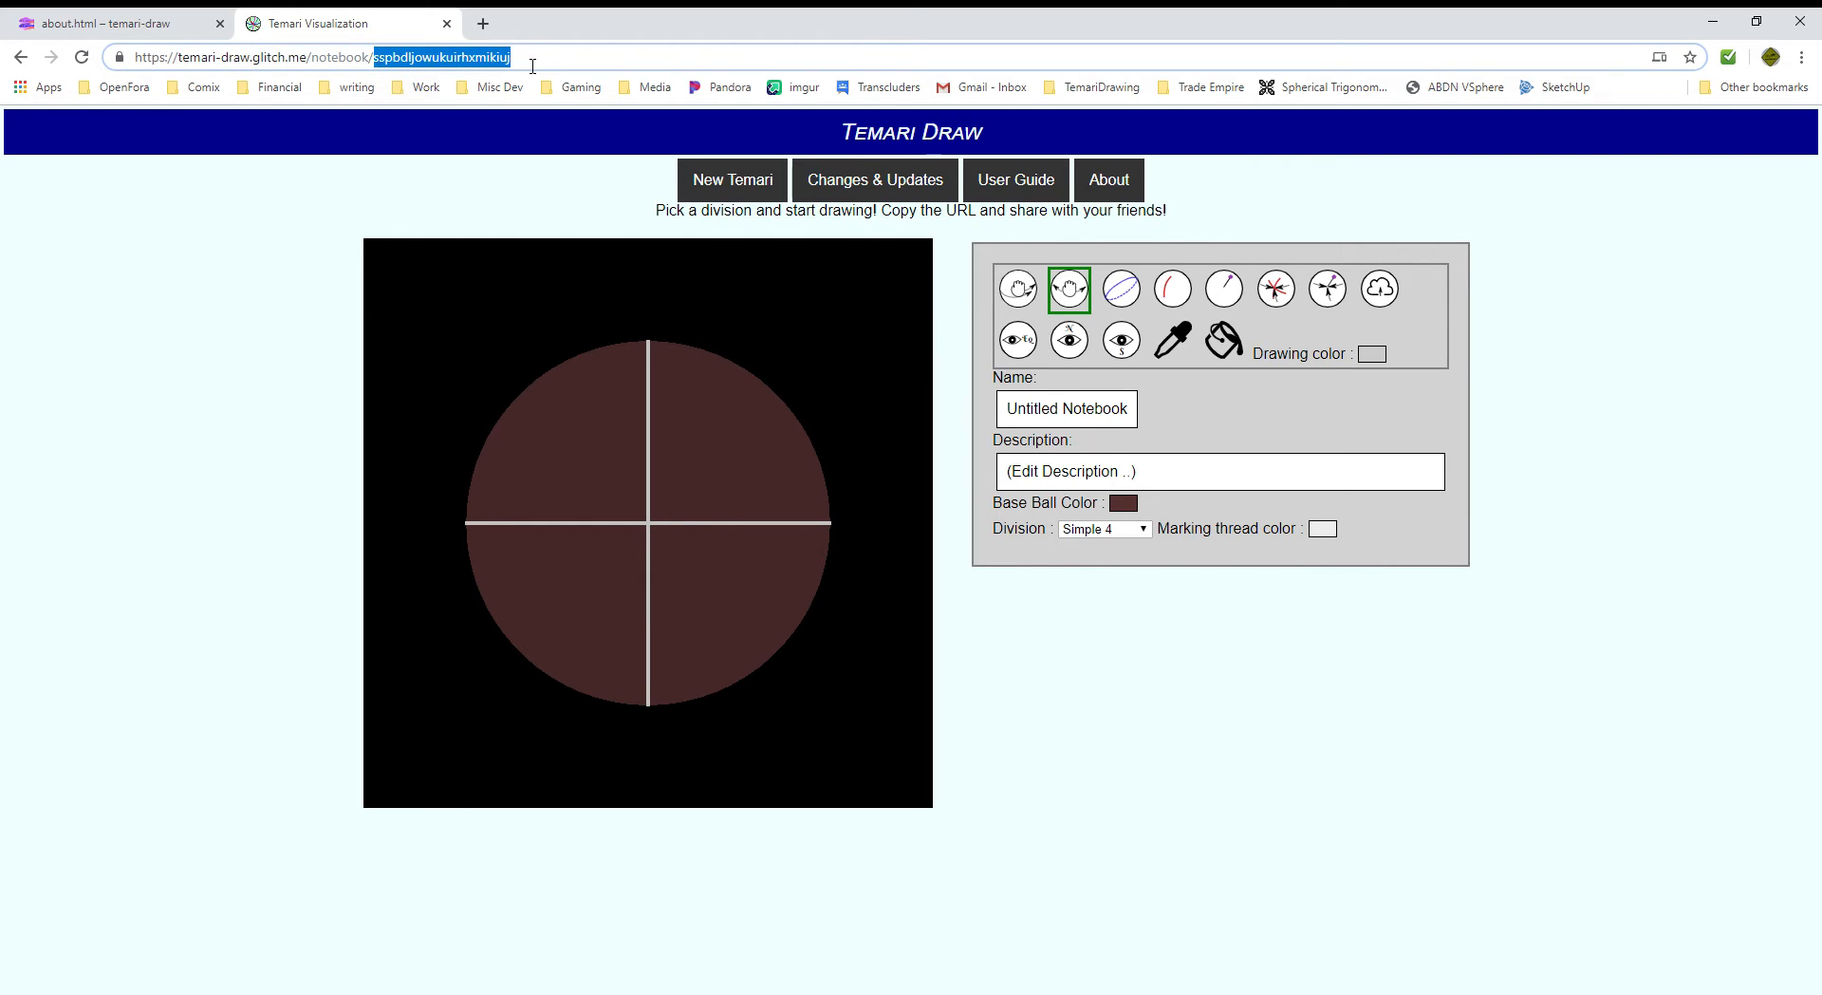
click(261, 313)
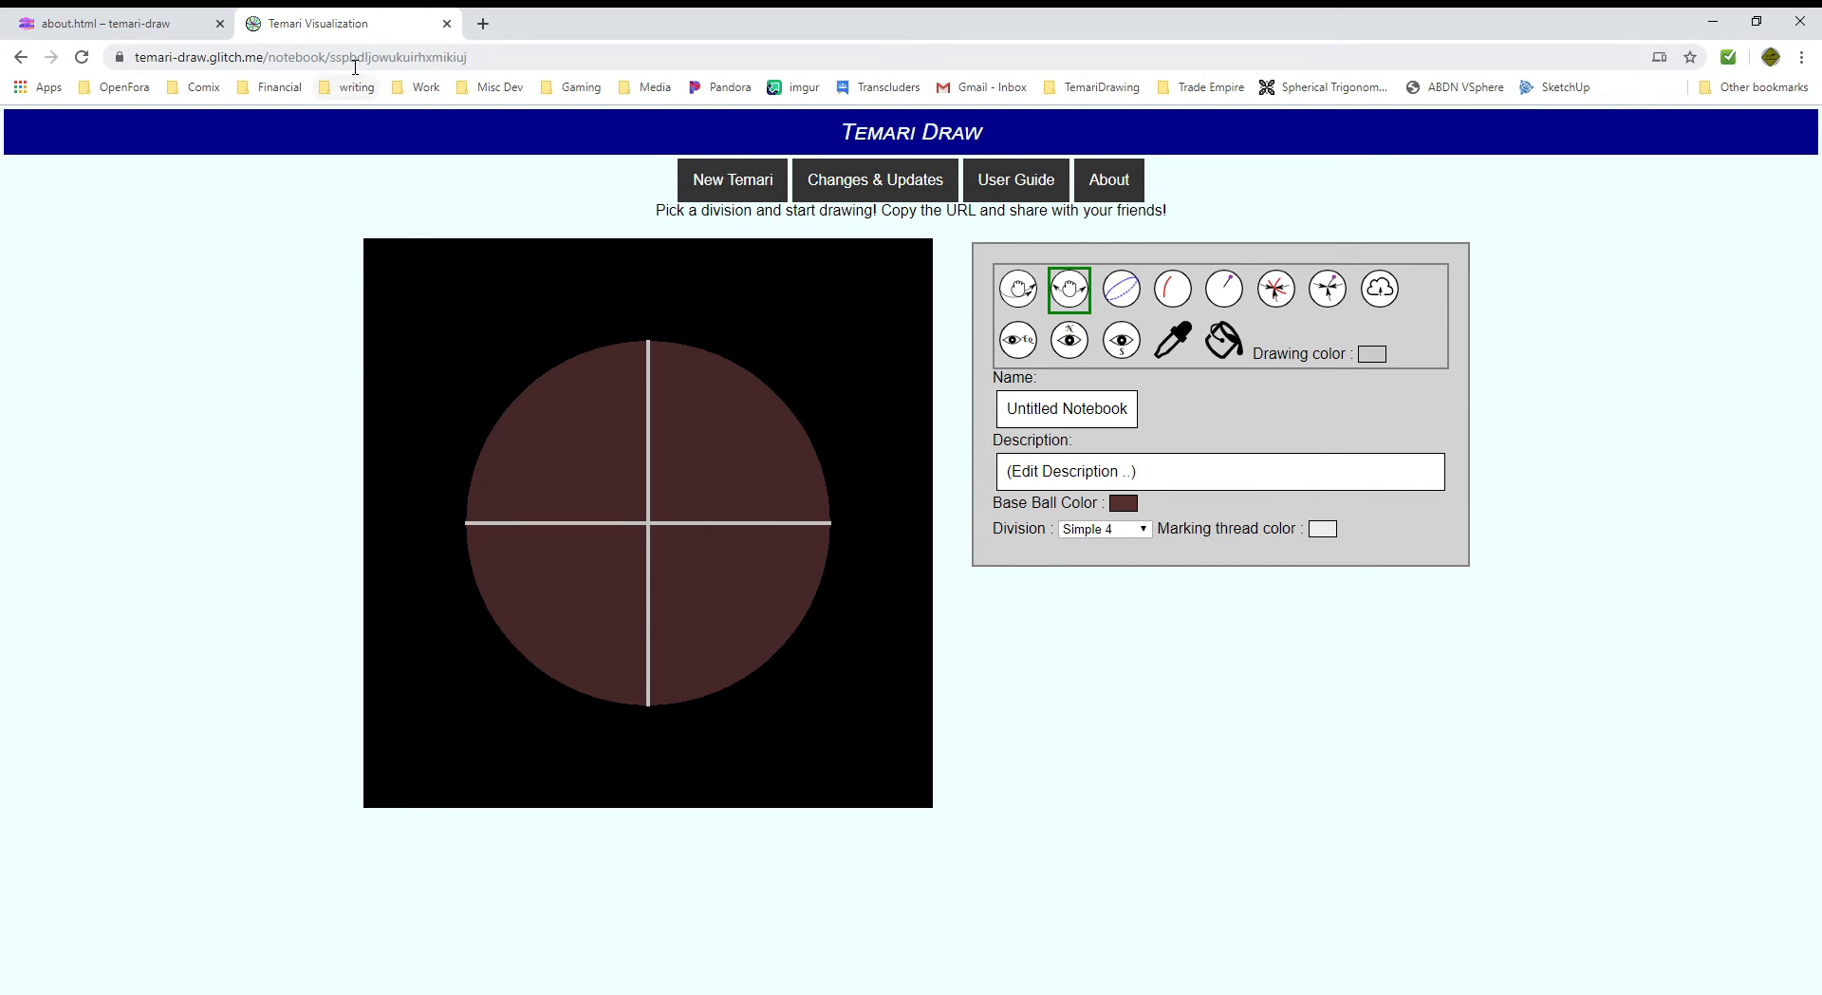
drag(339, 69, 512, 59)
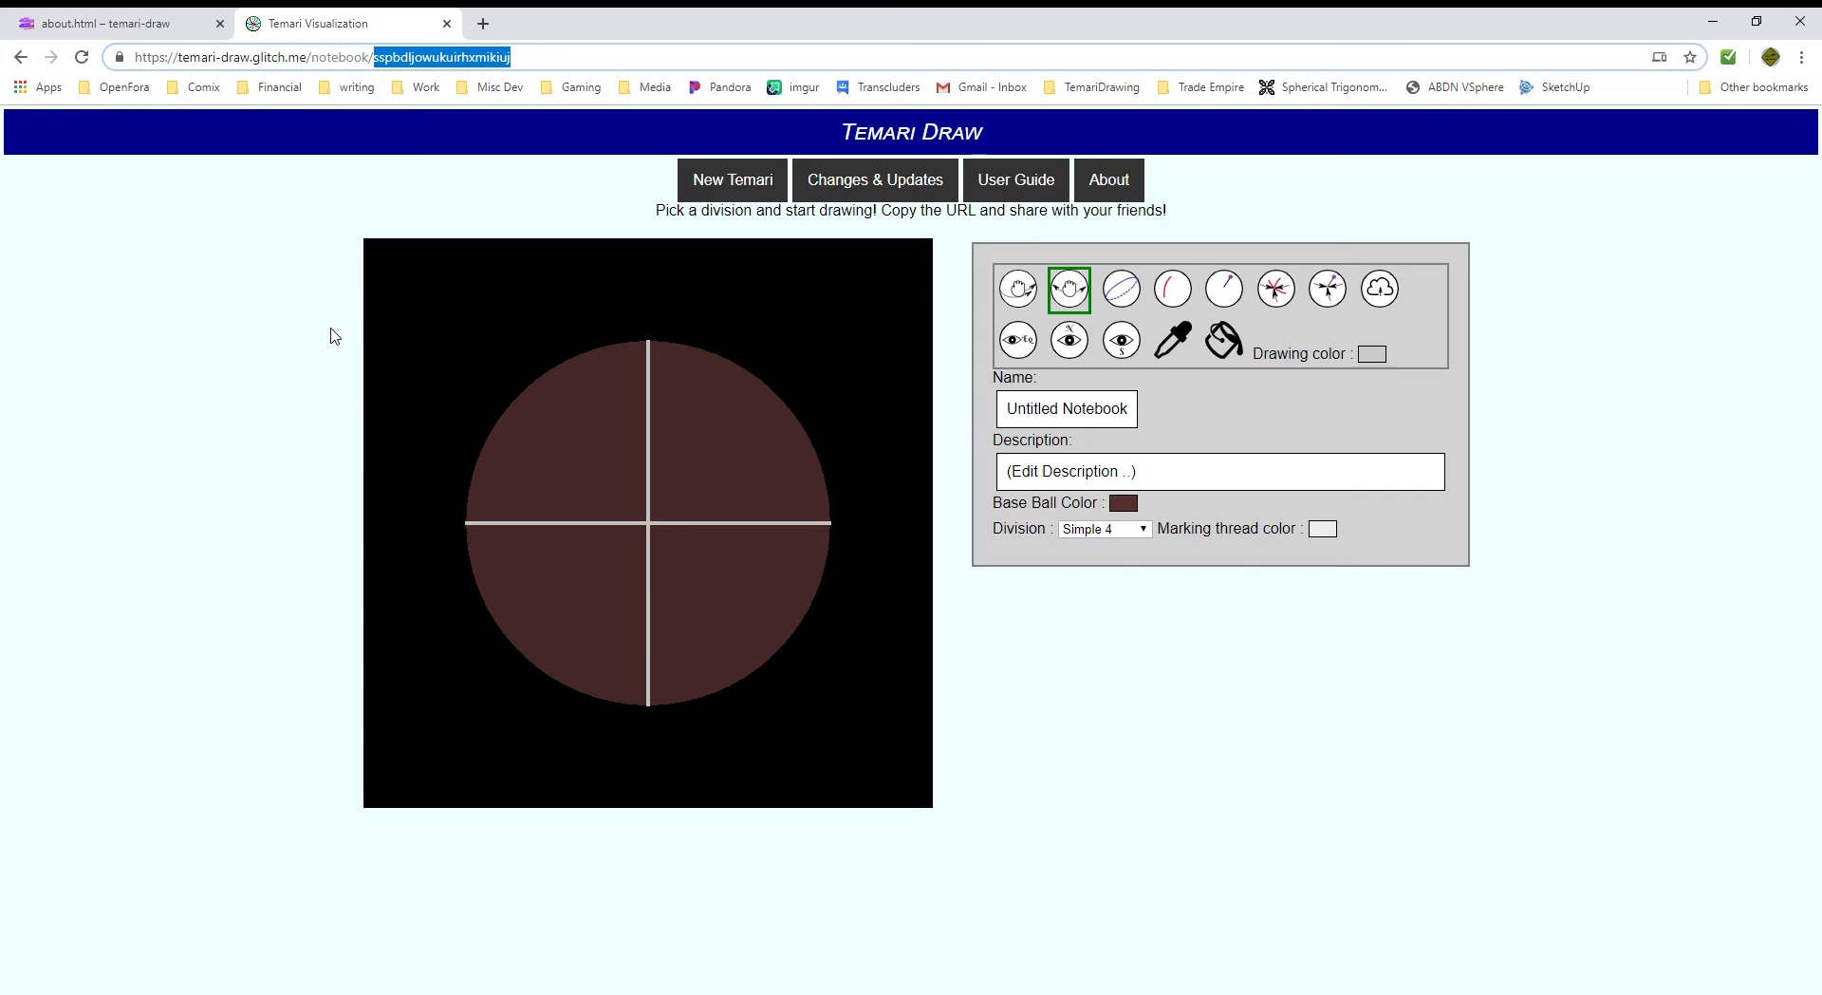
click(296, 411)
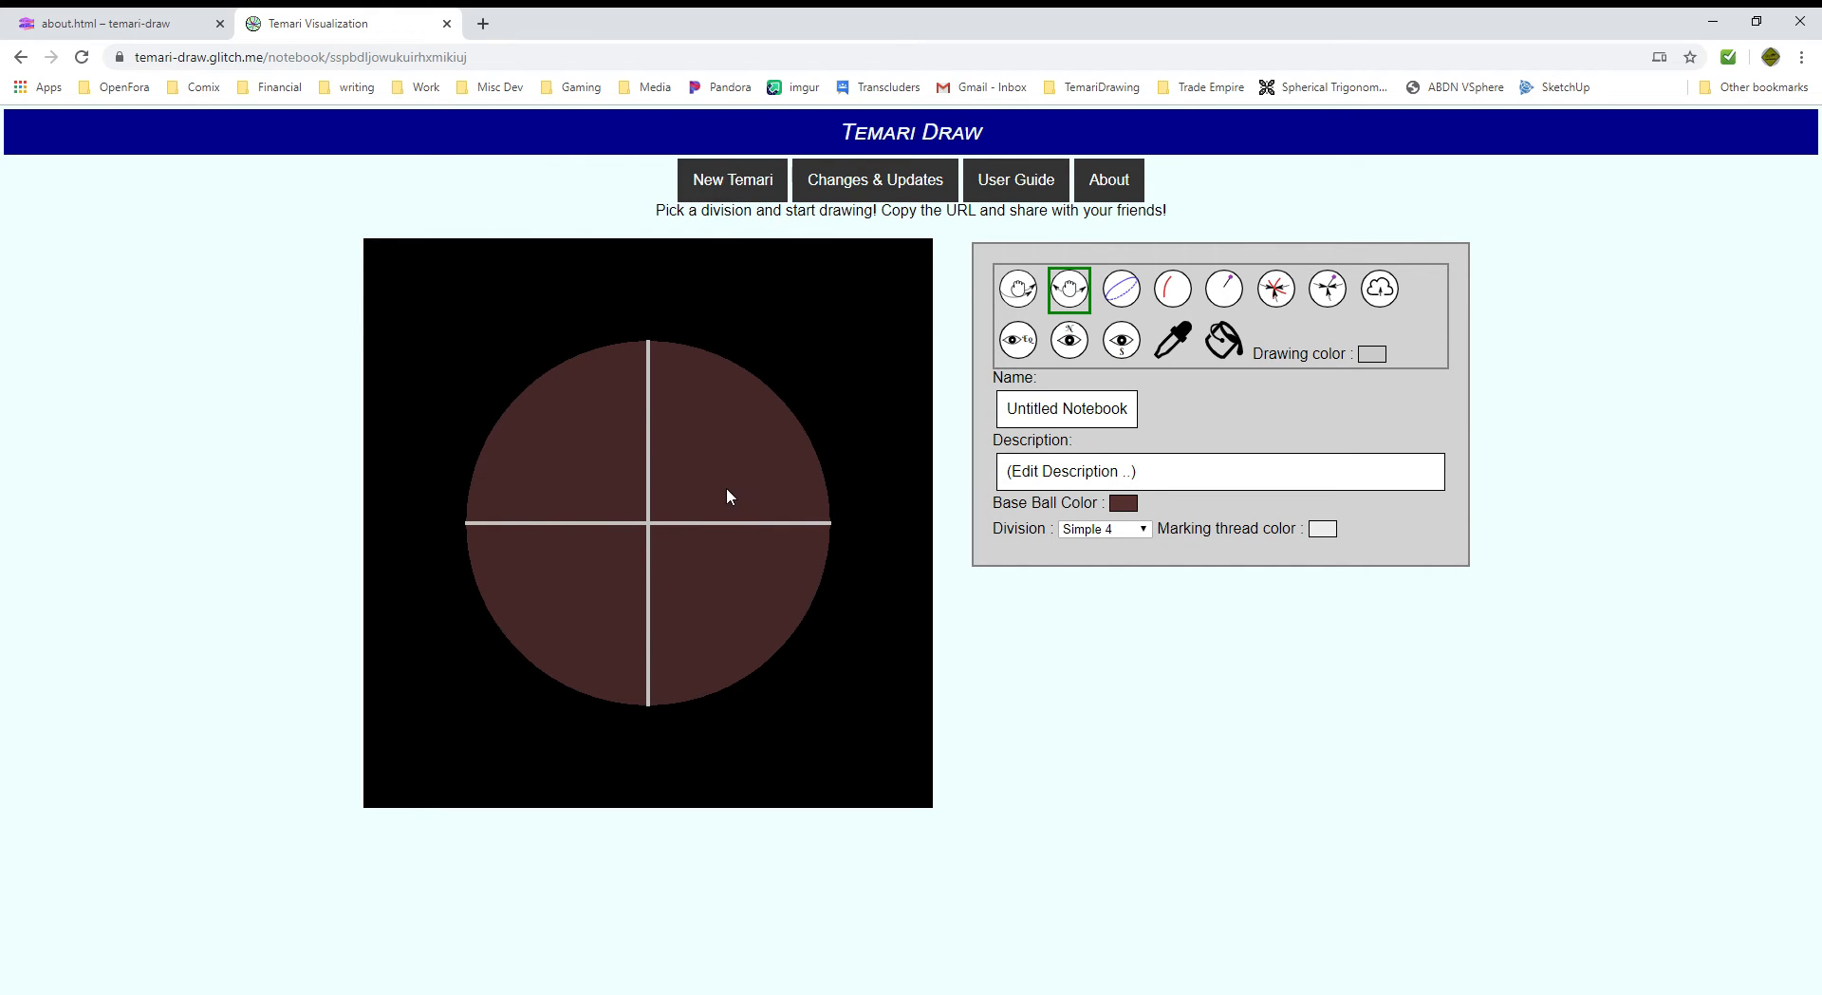
Examine the ball's Simple 4 markings by rotating it with both rotation tools and resetting the view in between.
drag(634, 482, 573, 531)
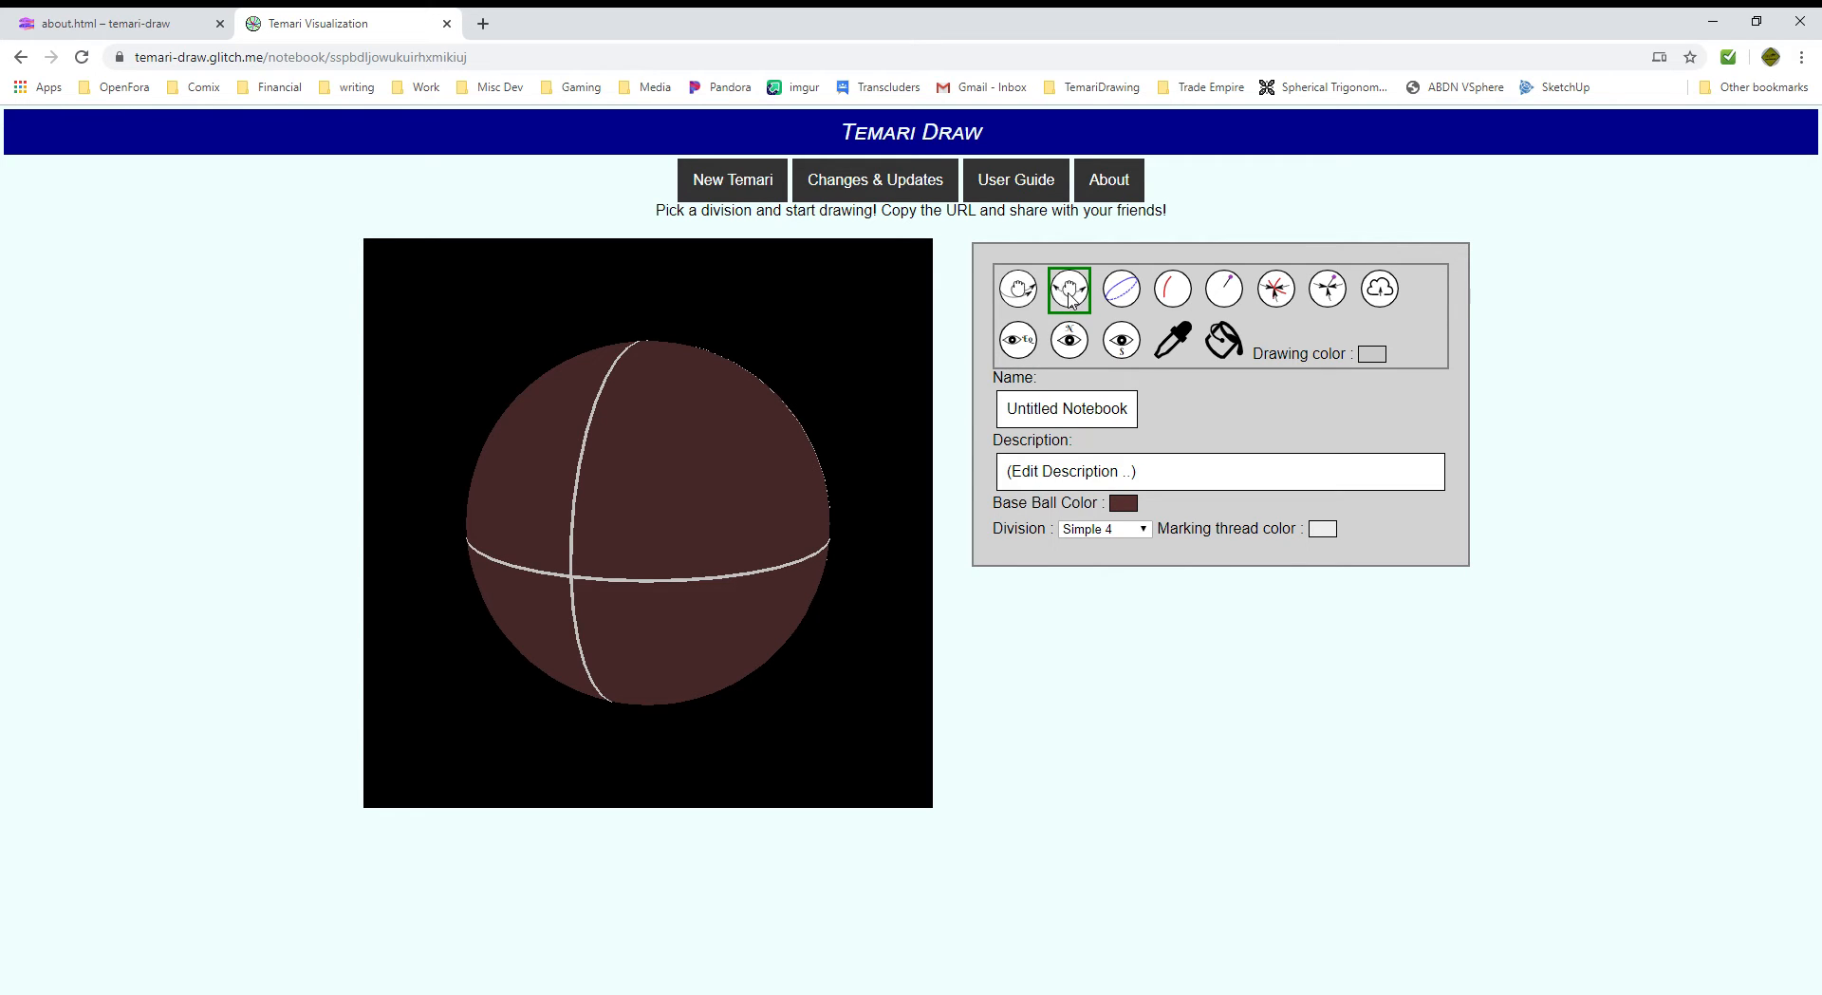
drag(736, 456, 613, 541)
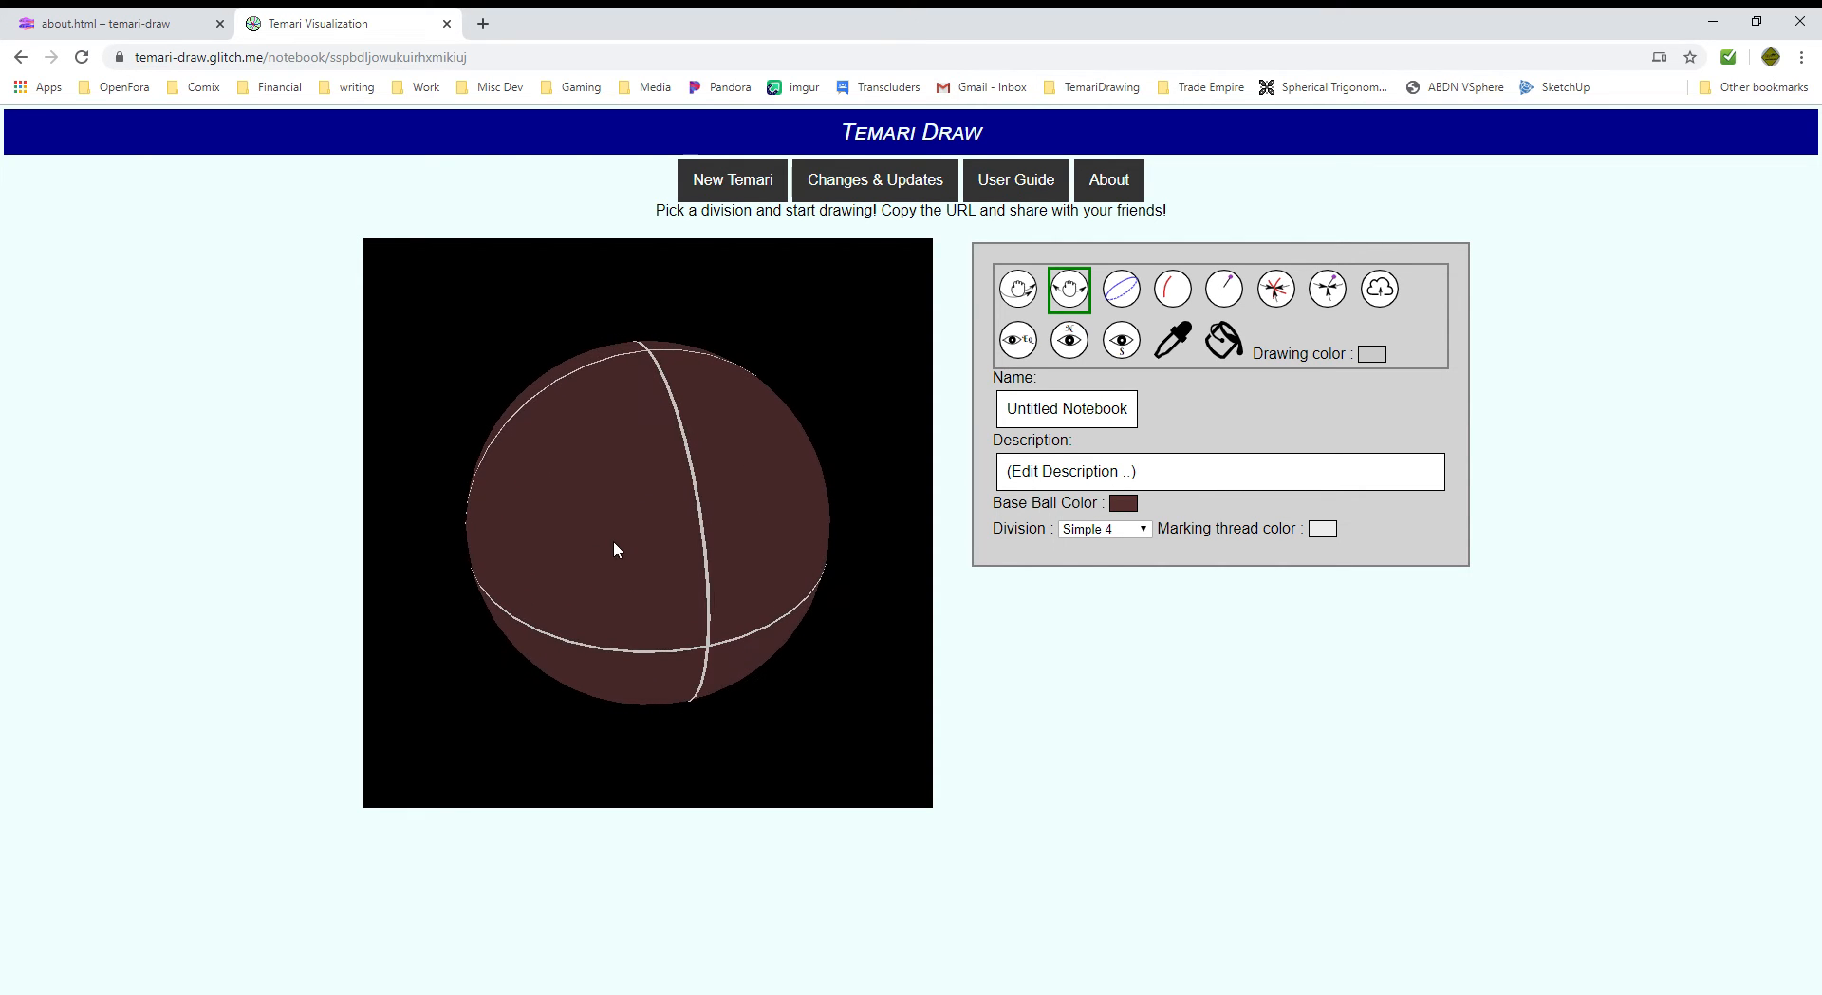
click(1022, 298)
mouse_move(590, 565)
mouse_down()
mouse_move(806, 493)
mouse_move(589, 511)
mouse_move(820, 516)
mouse_move(545, 454)
mouse_move(740, 458)
mouse_move(539, 469)
mouse_move(1370, 506)
mouse_move(793, 556)
mouse_move(1129, 661)
mouse_move(688, 509)
mouse_up()
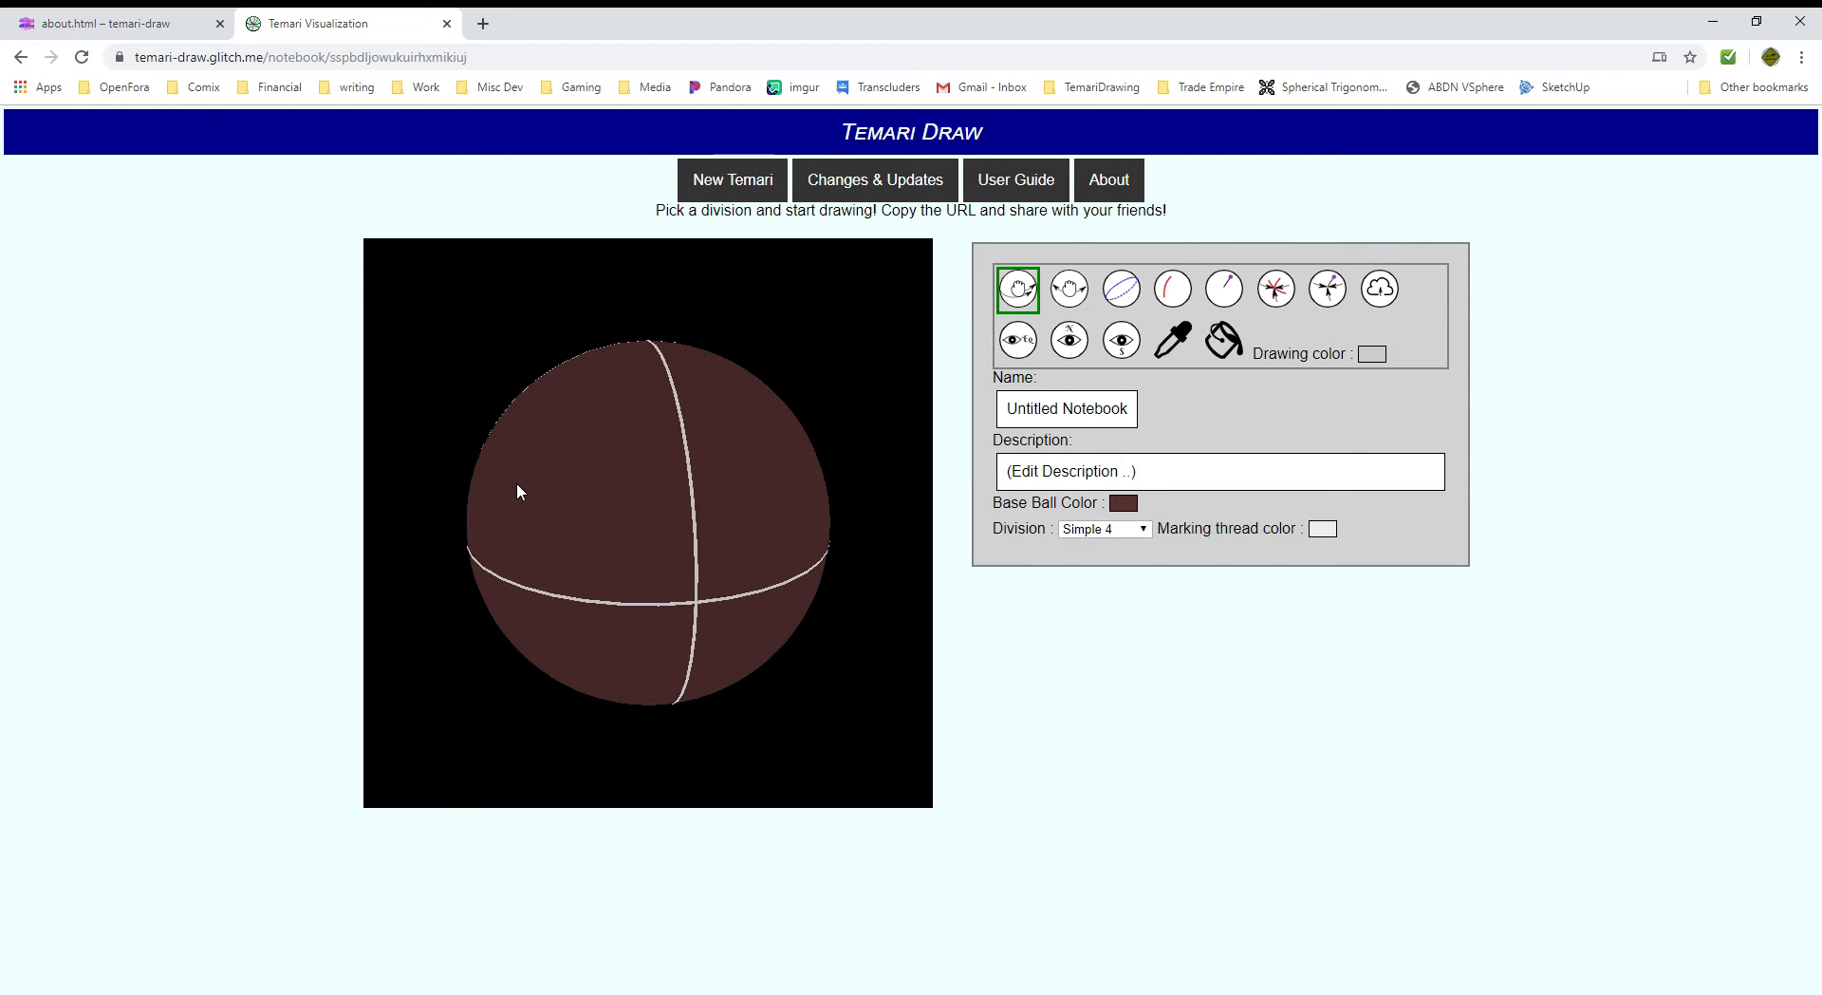
click(1069, 289)
mouse_move(727, 478)
mouse_down()
mouse_move(628, 447)
mouse_move(602, 492)
mouse_move(826, 488)
mouse_move(781, 452)
mouse_move(643, 504)
mouse_move(706, 504)
mouse_up()
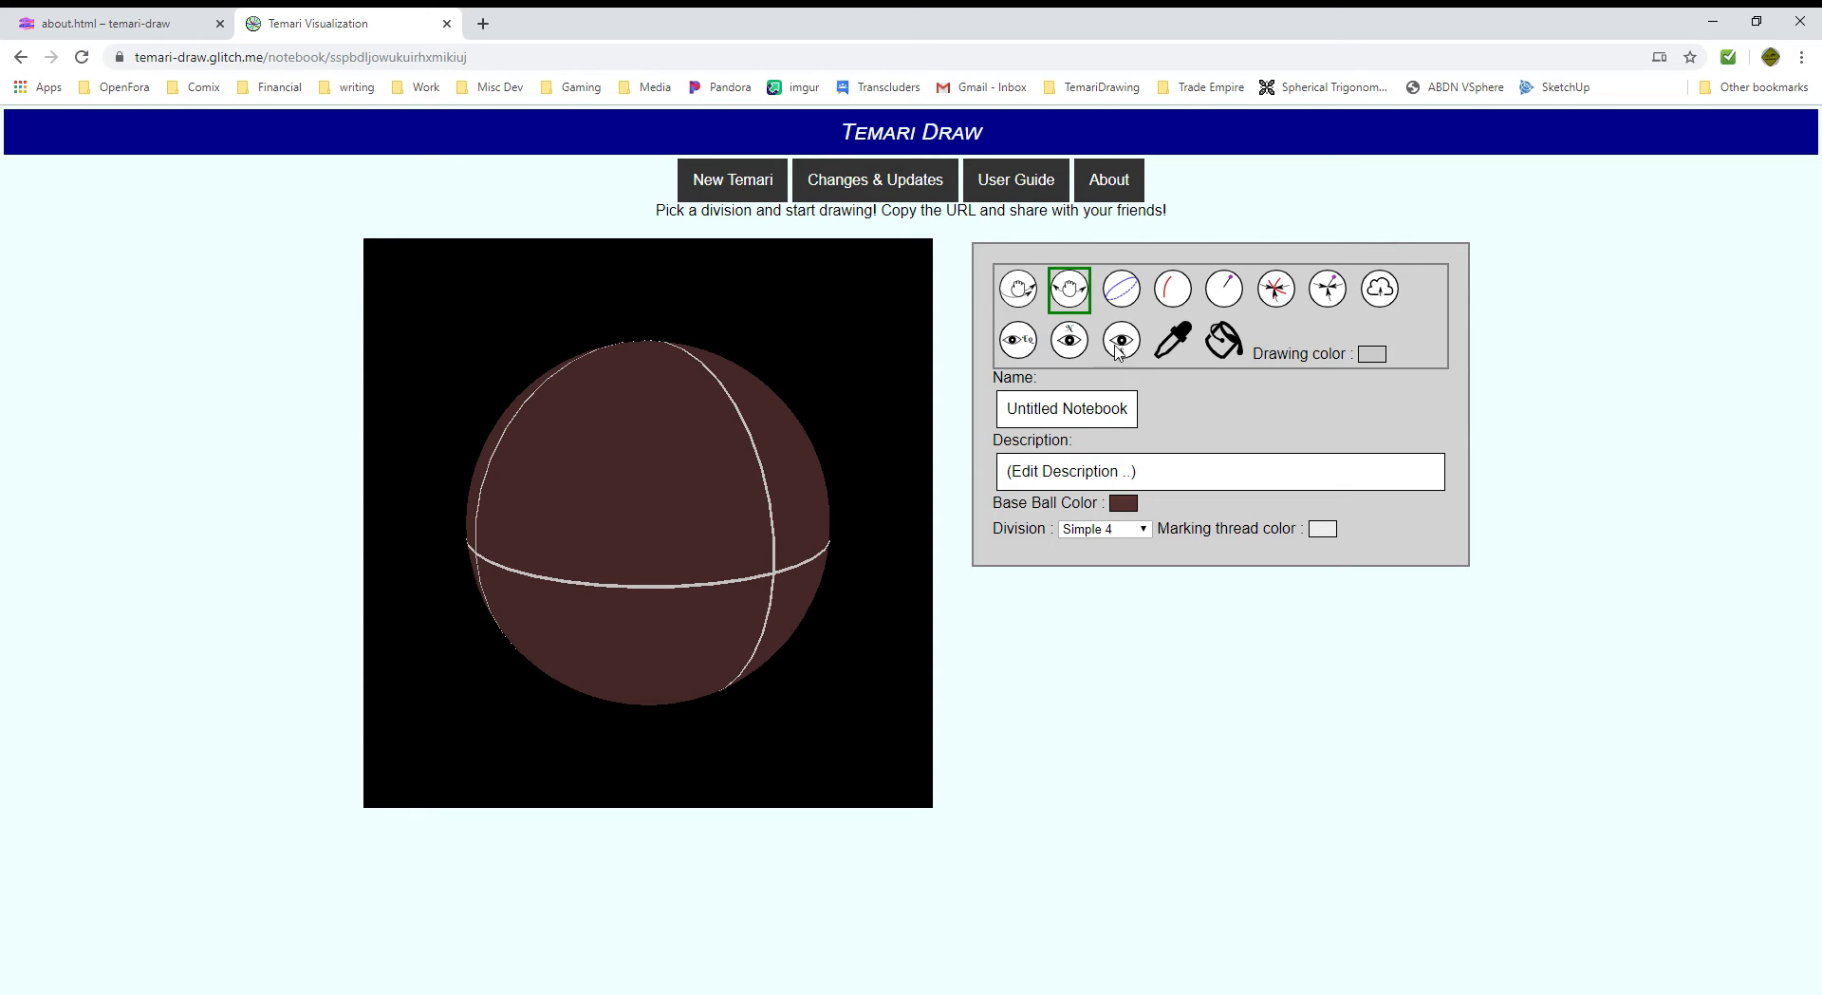
click(1015, 347)
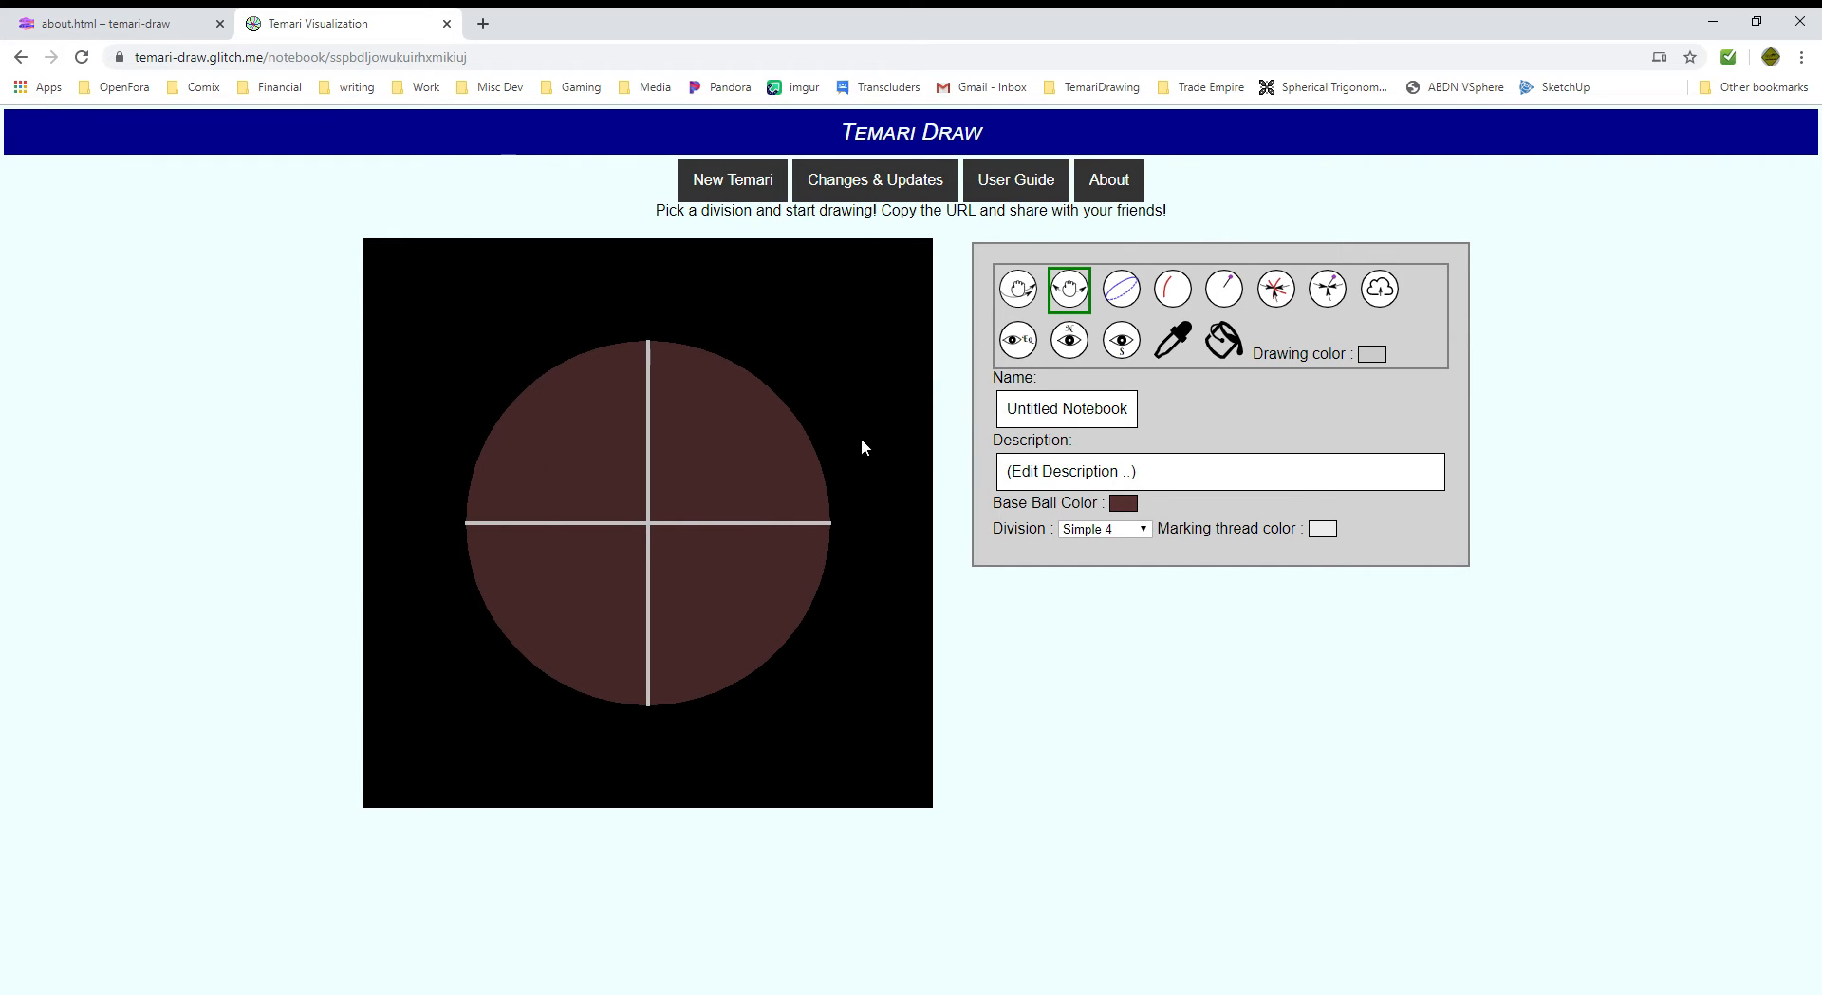
drag(654, 421, 646, 501)
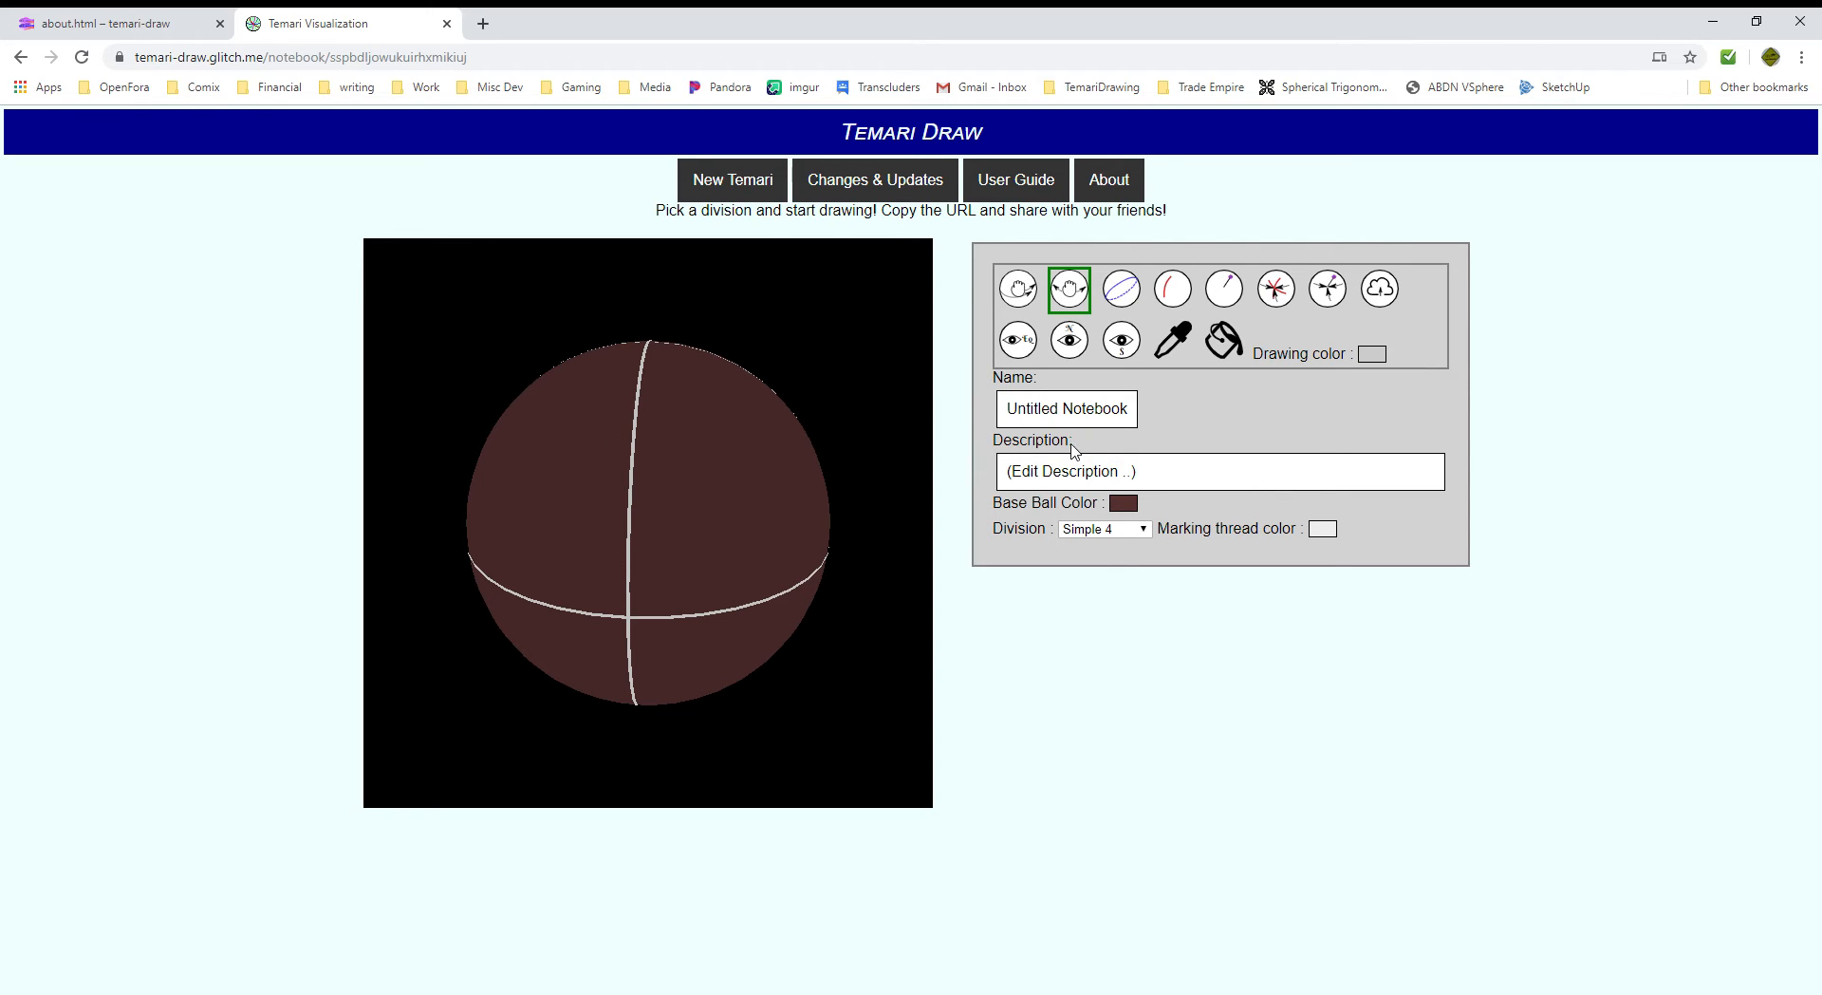
Name the notebook "Tutorial Temari".
click(1021, 418)
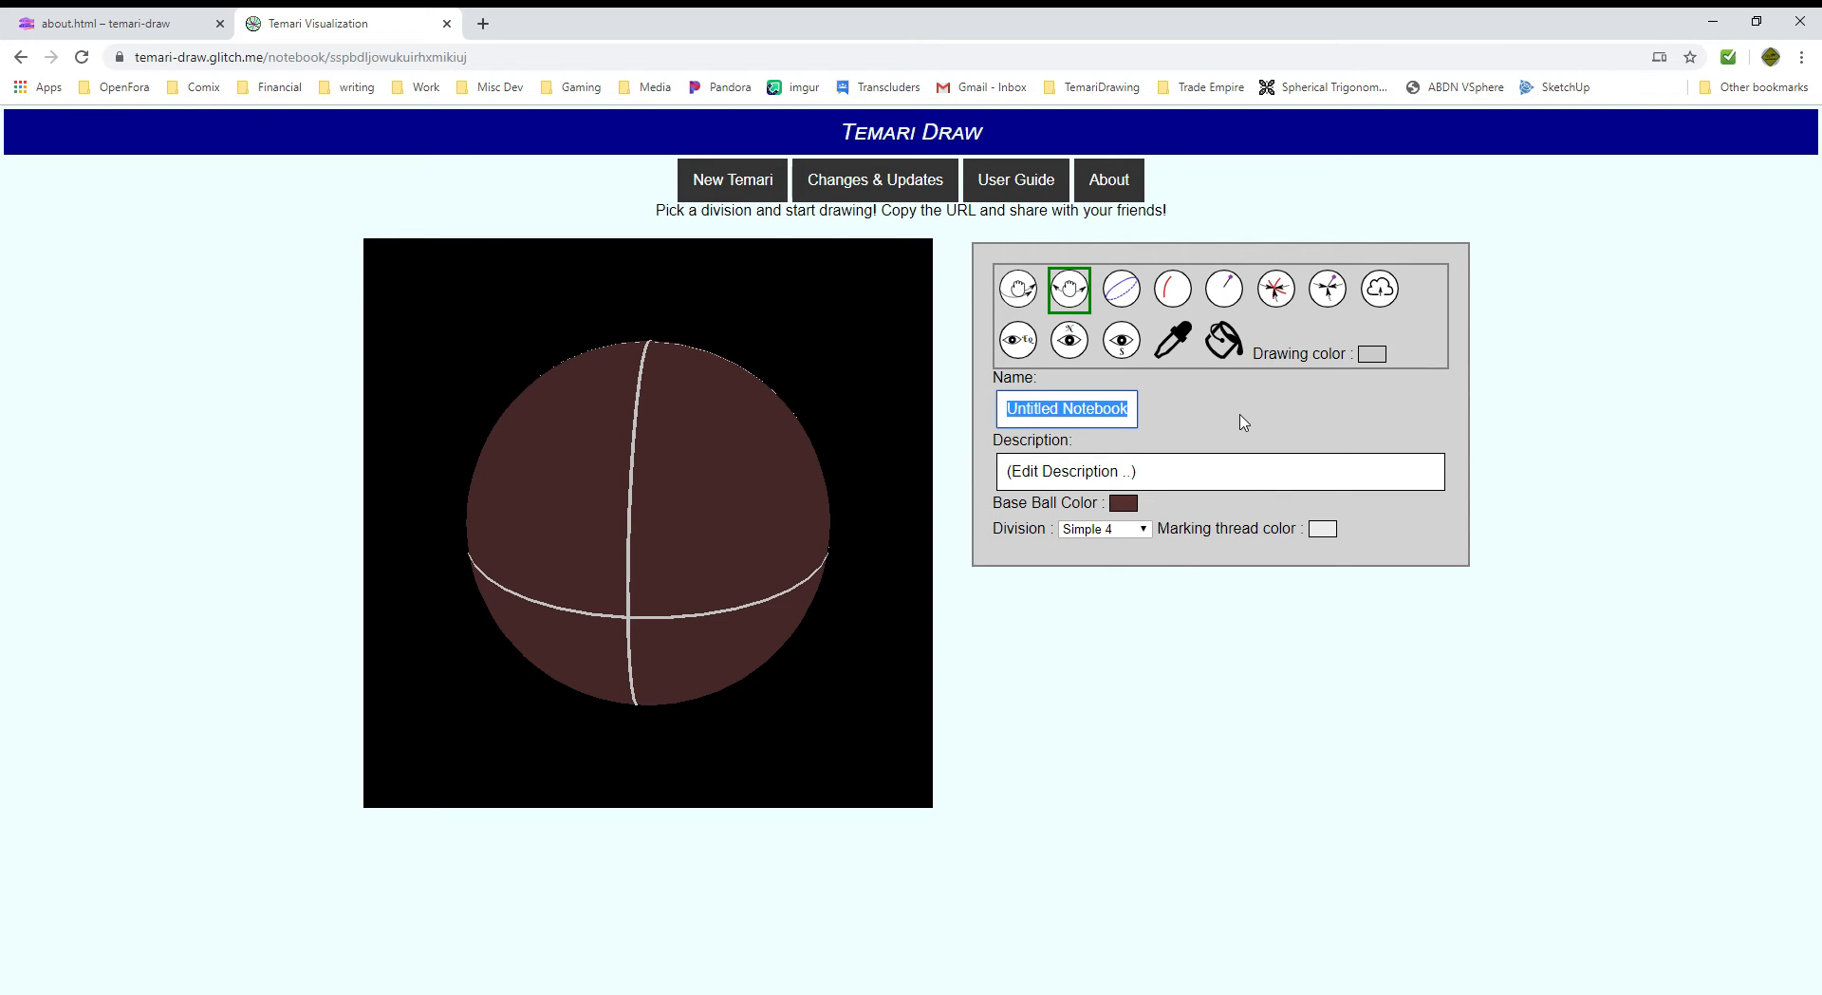
text(Tut)
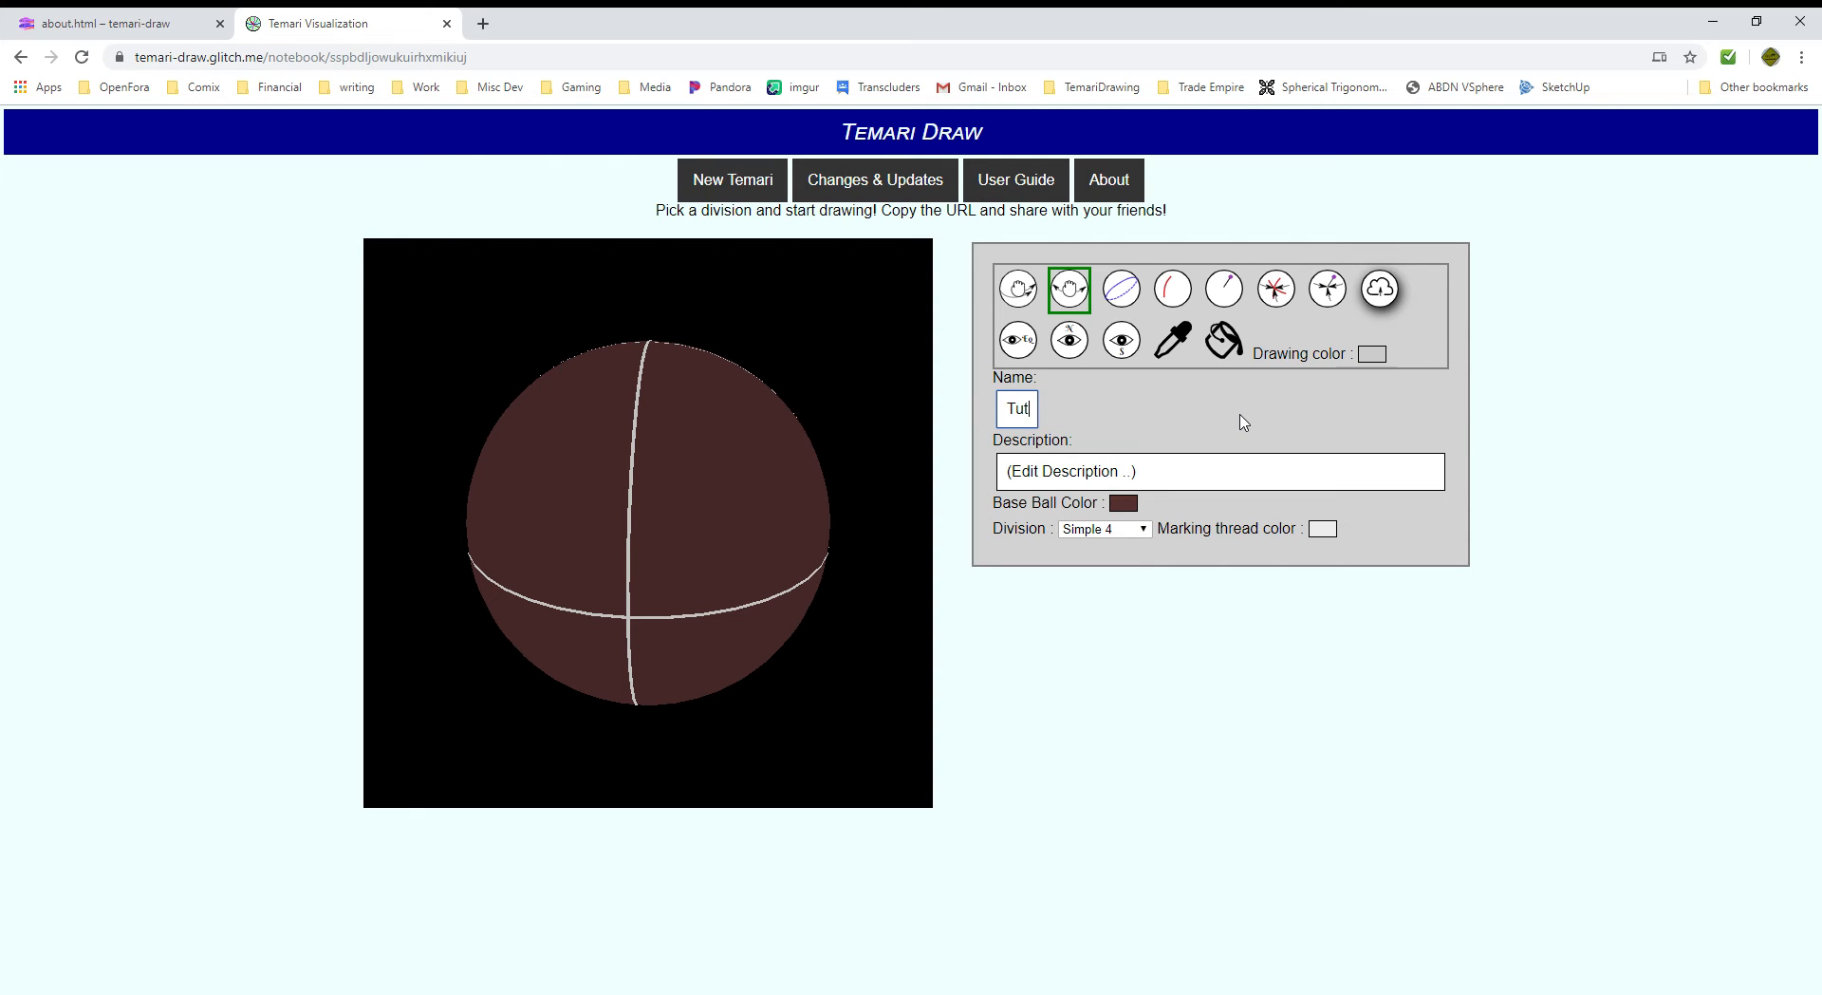
text(orial T)
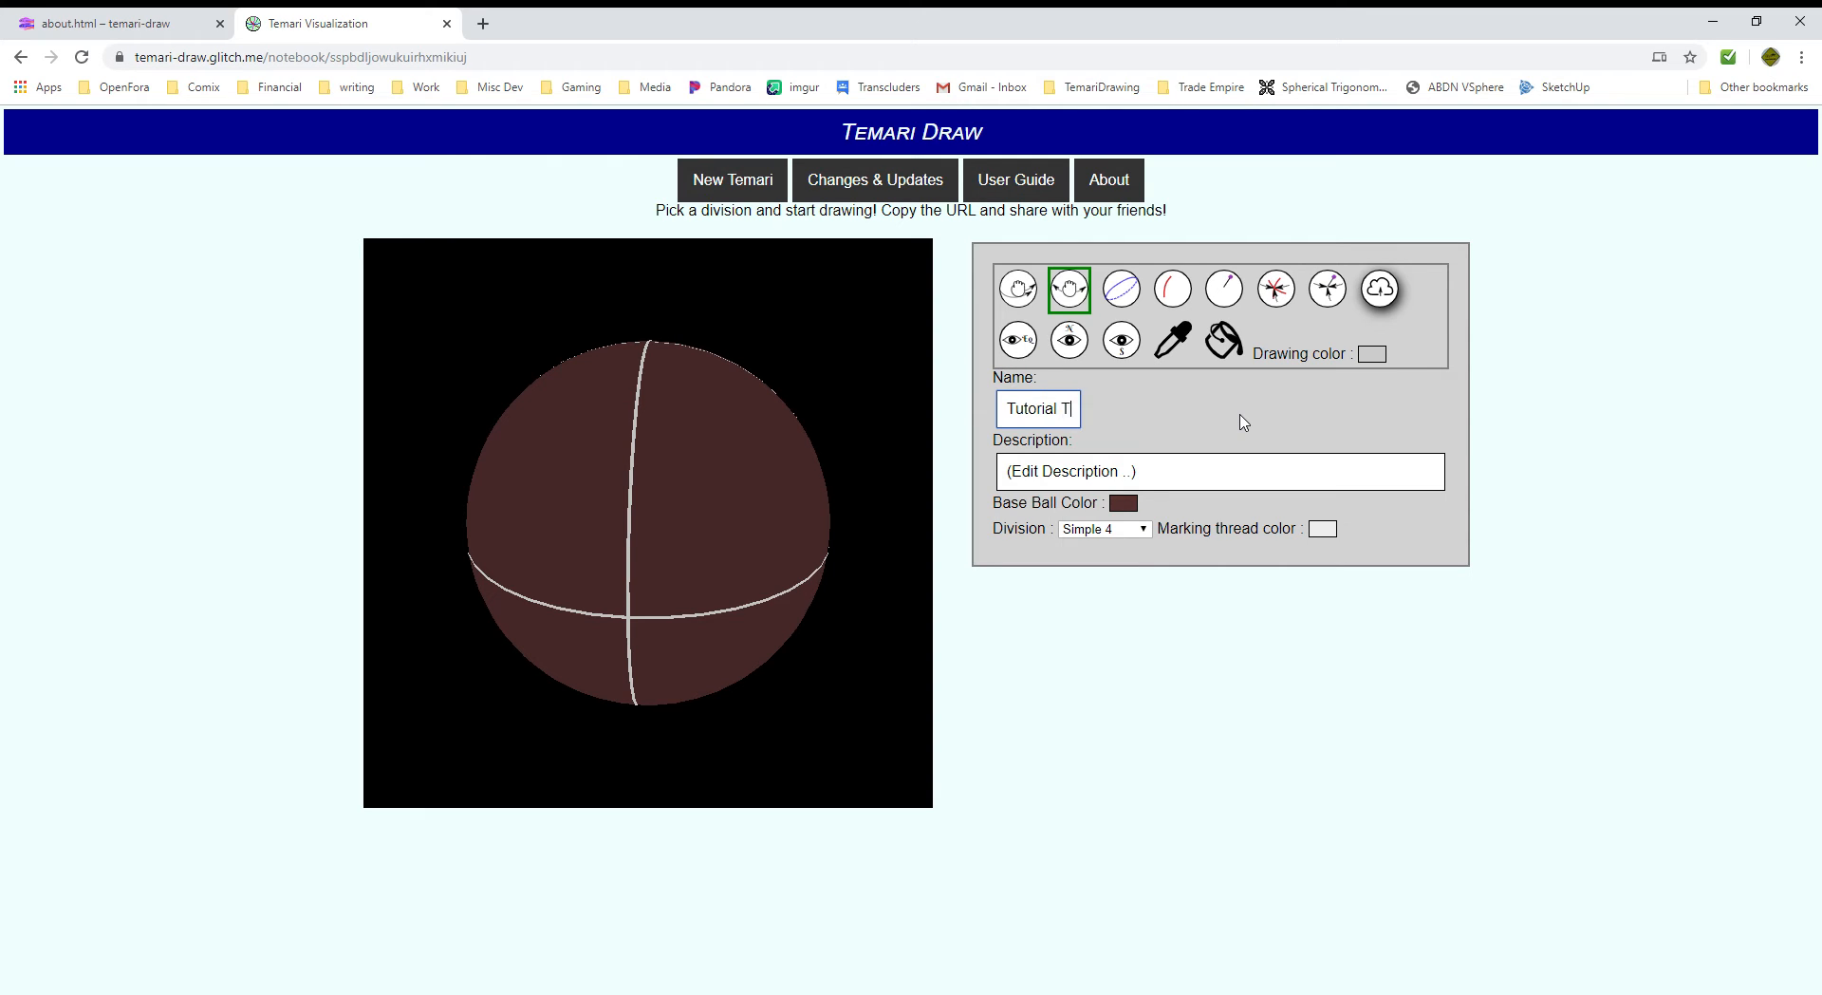
text(emair)
key(BackSpace)
key(BackSpace)
text(ri)
Set the notebook's description to "anything I want".
click(1174, 477)
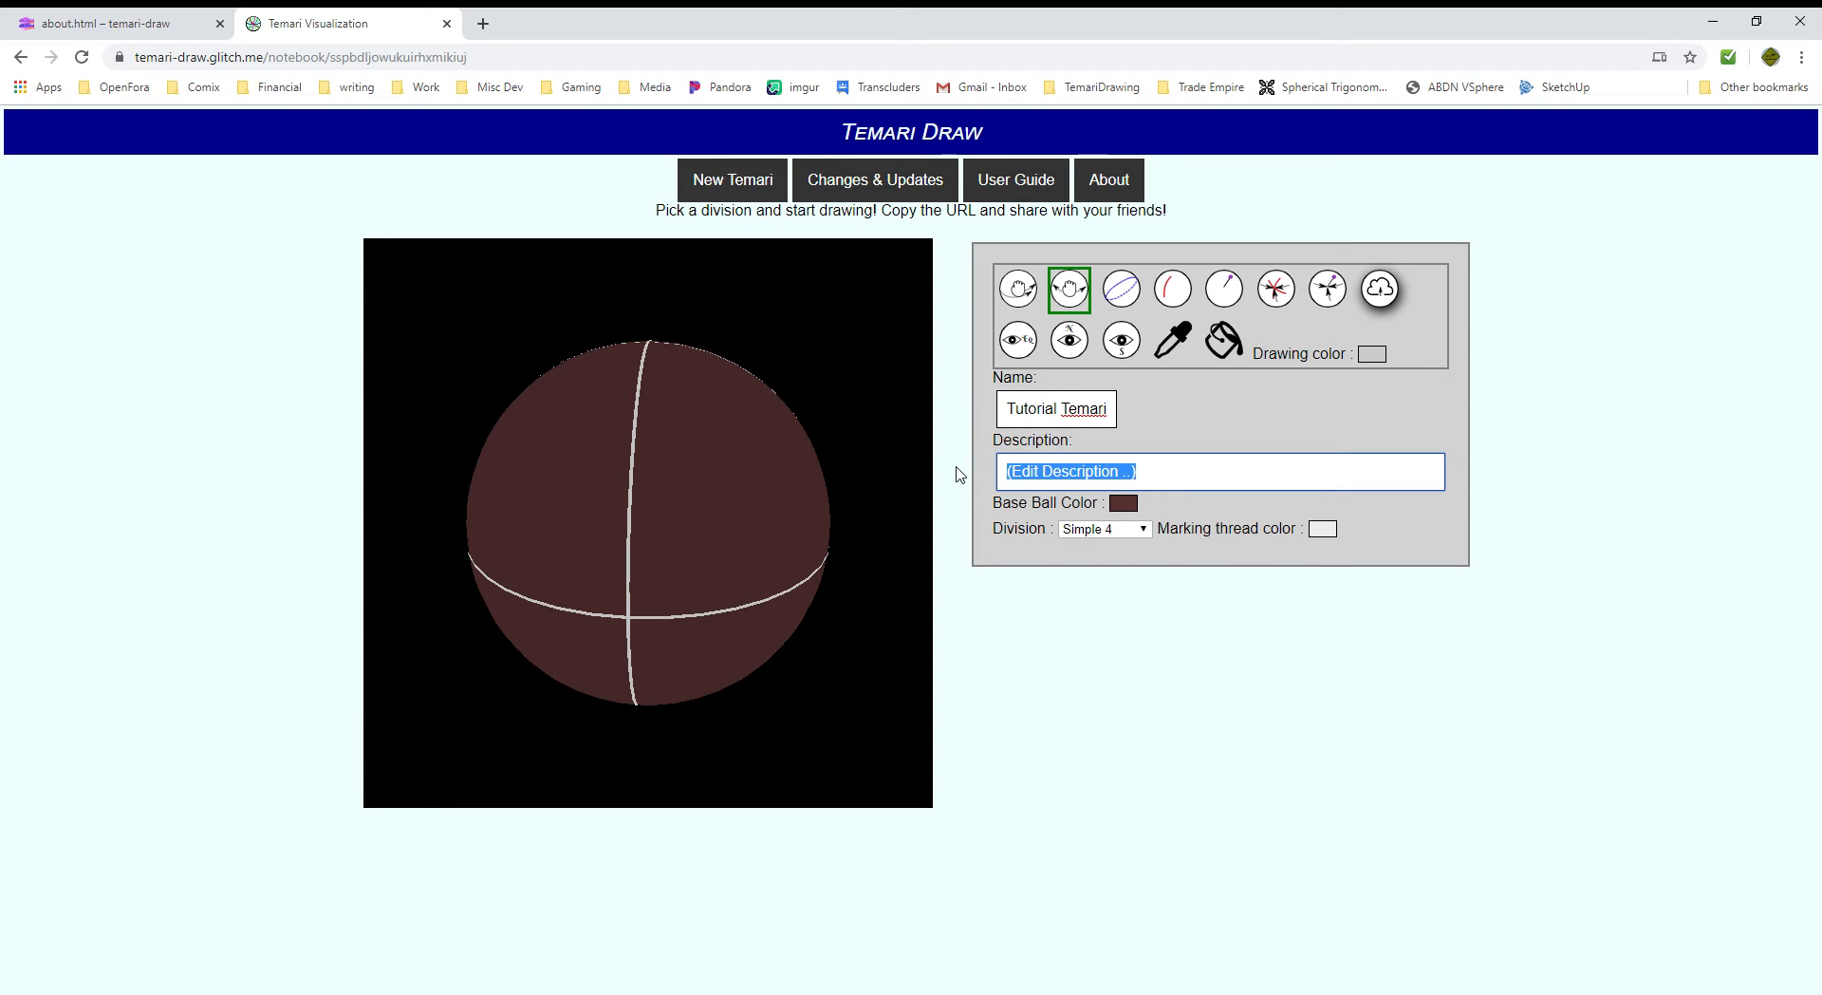
text(anyth)
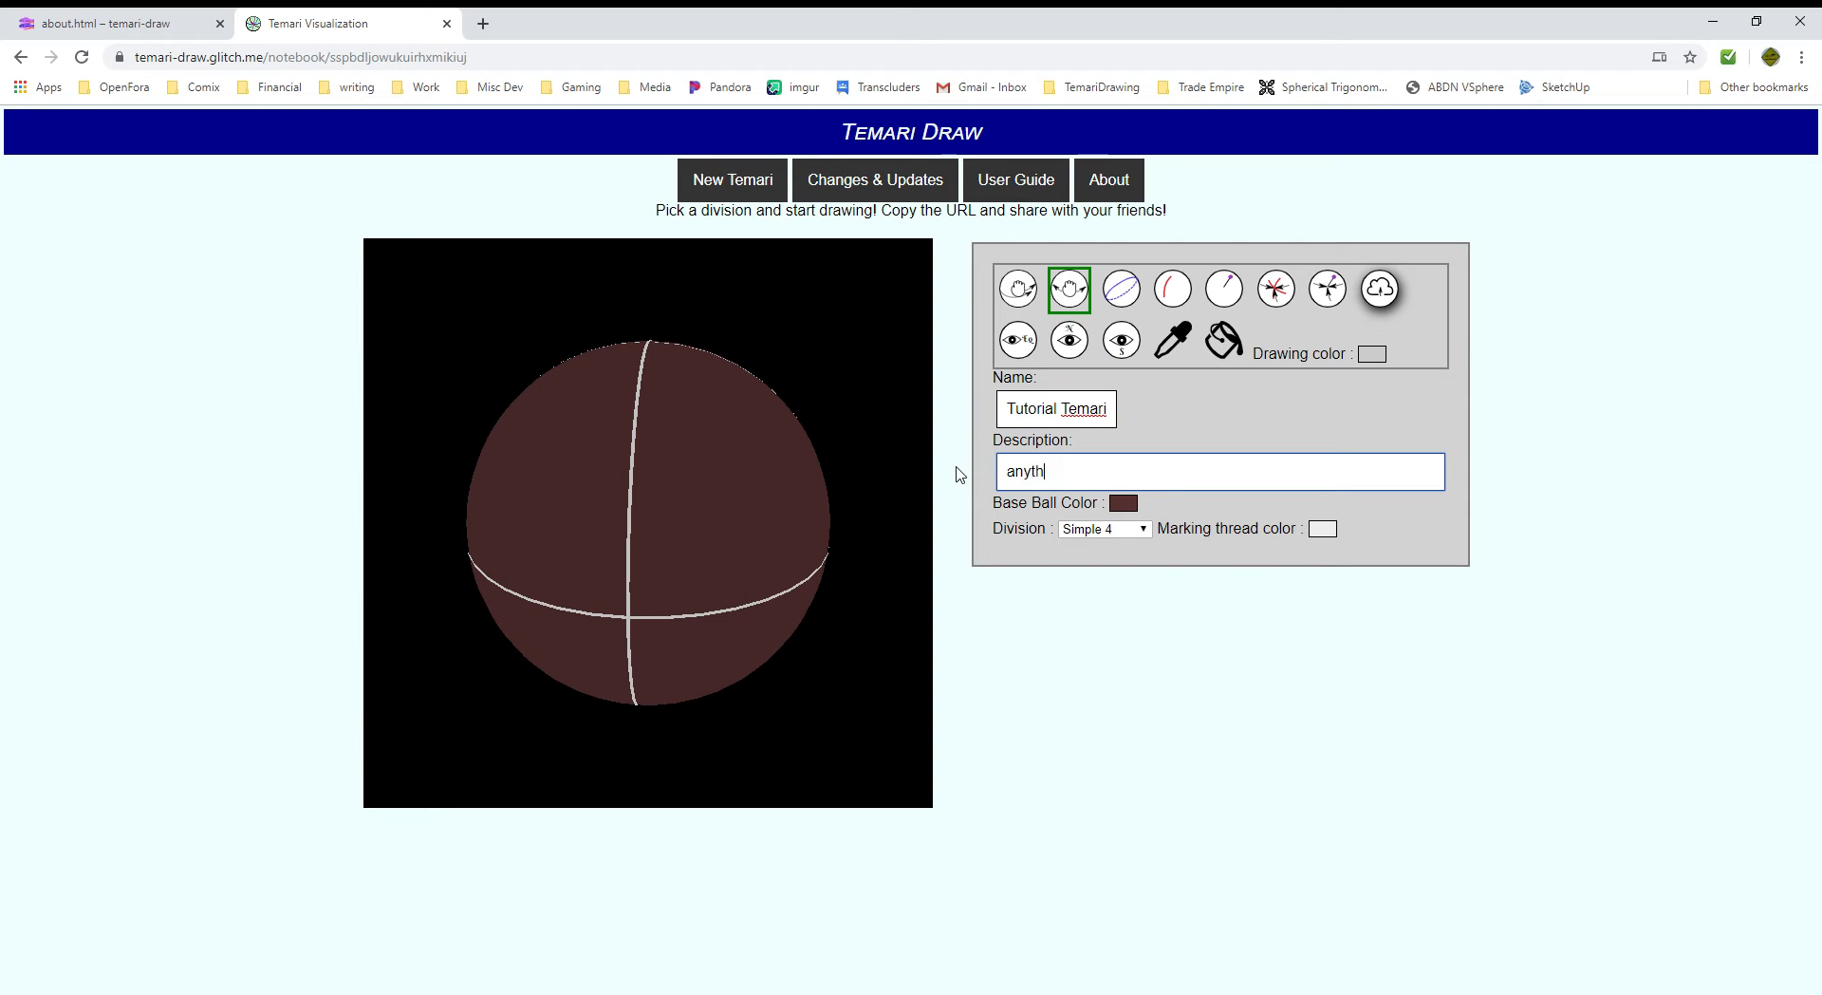
text(ing I want)
Change the base ball color to a bright blue.
drag(769, 495, 676, 514)
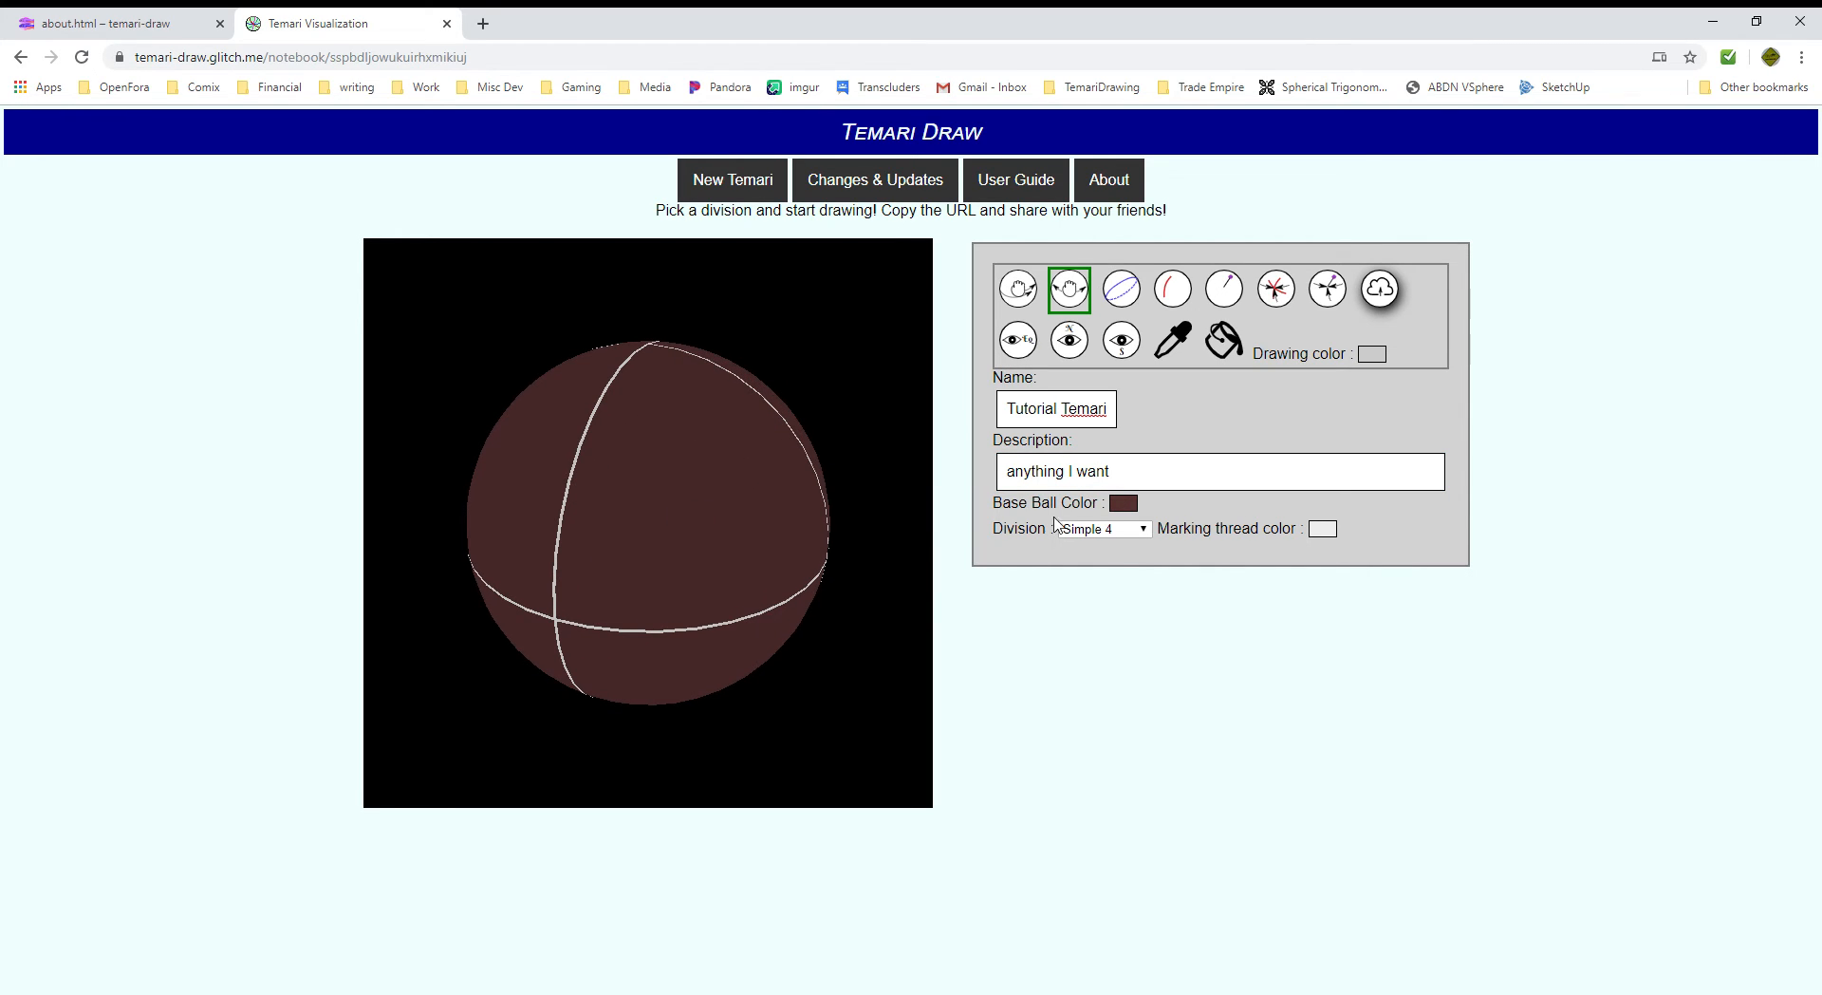
click(1125, 503)
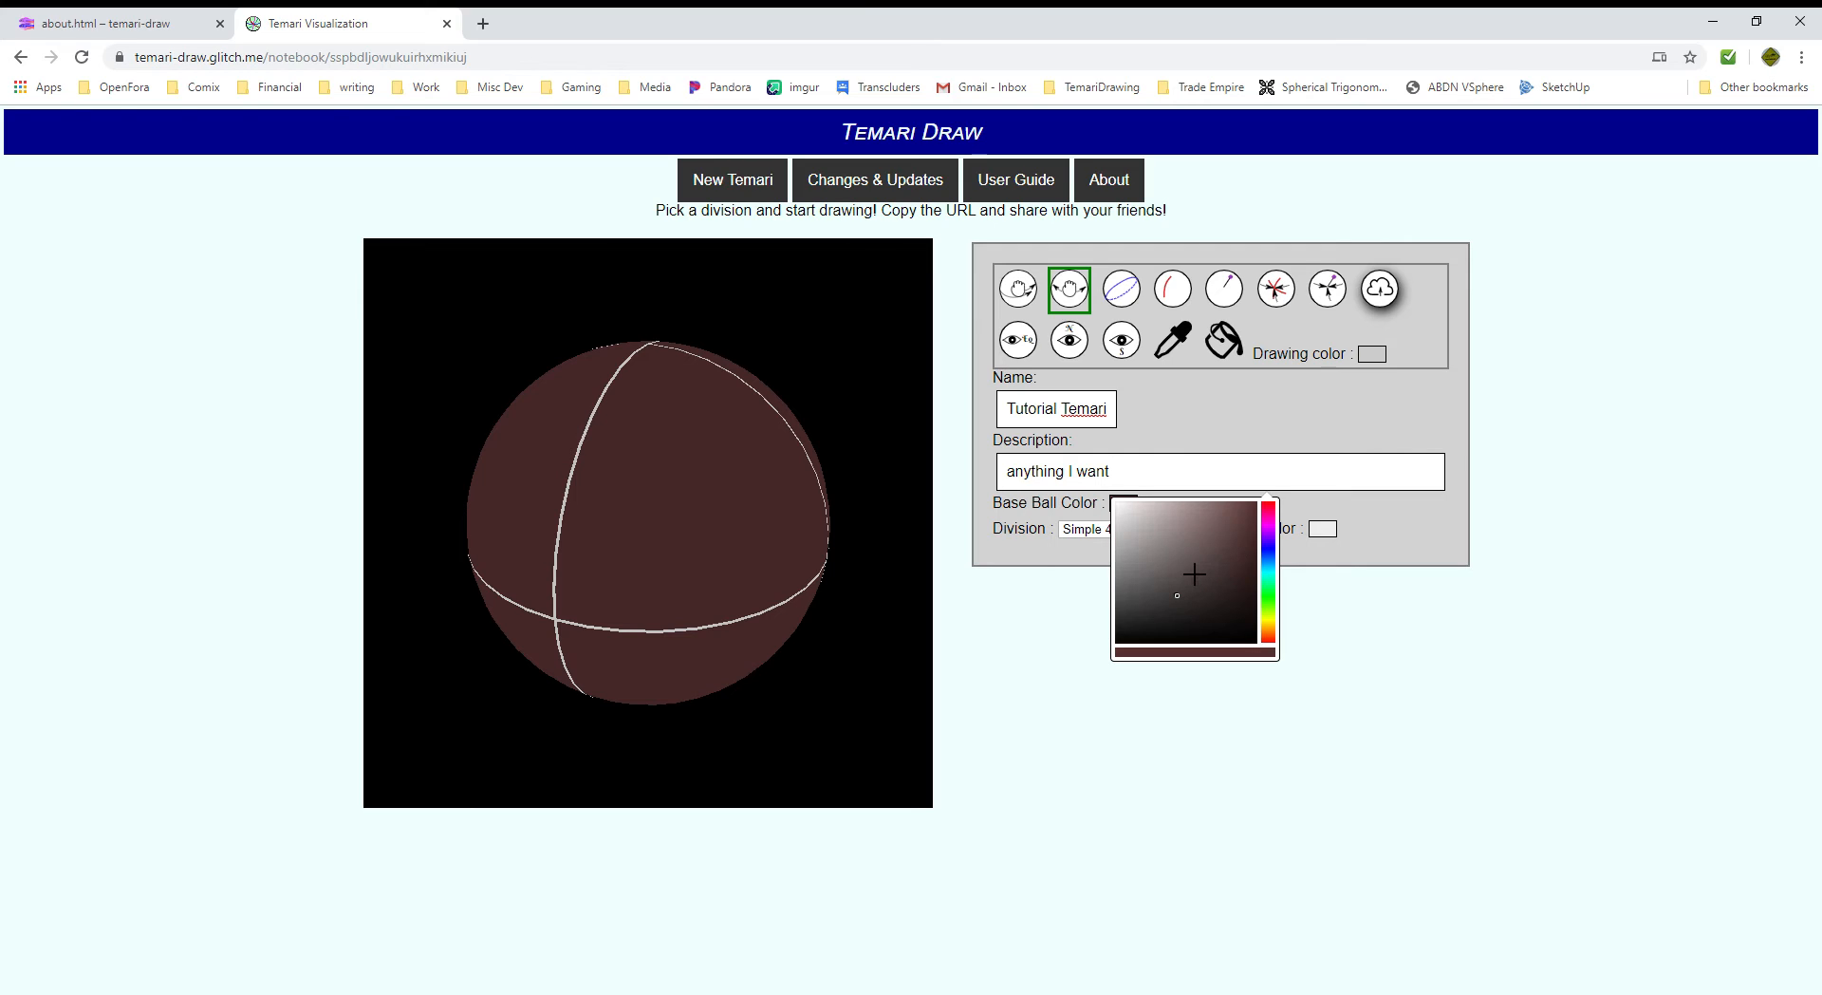
click(1278, 561)
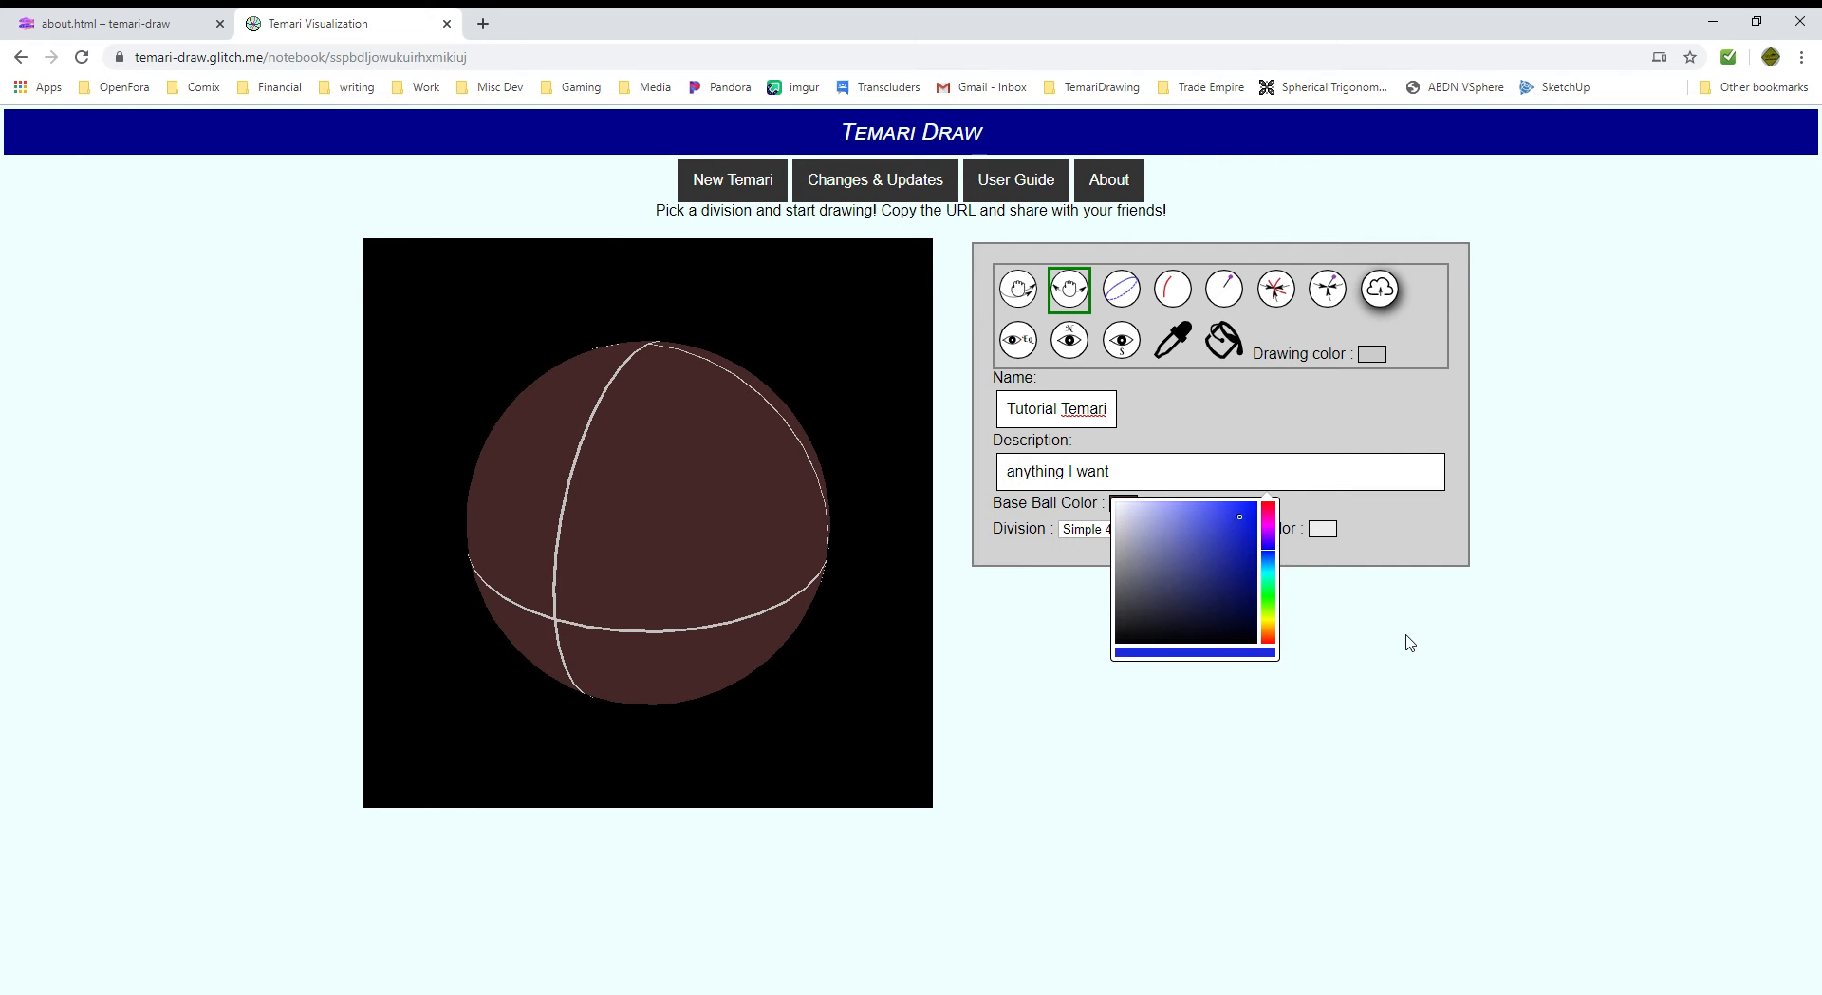
click(1409, 643)
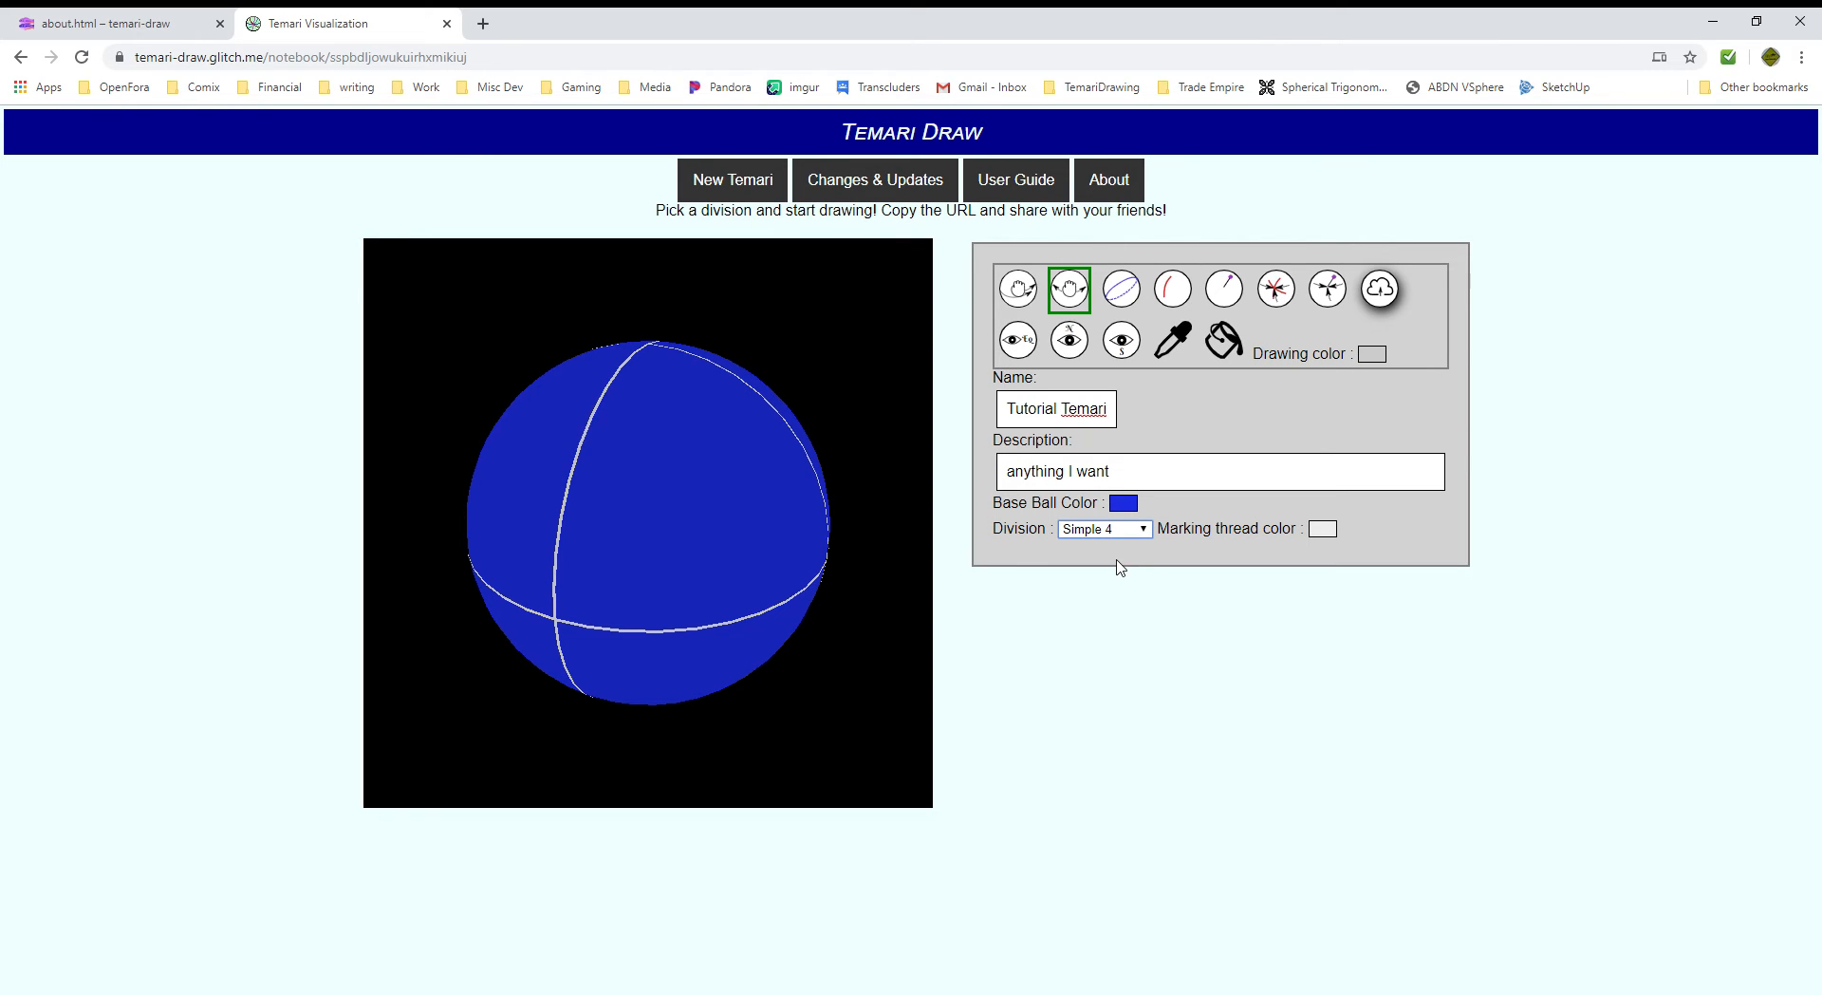
Try the Simple 6 and Simple 8 divisions on the ball, viewing Simple 8 from the pole and from the equator.
key(Down)
drag(733, 489, 780, 406)
click(1146, 530)
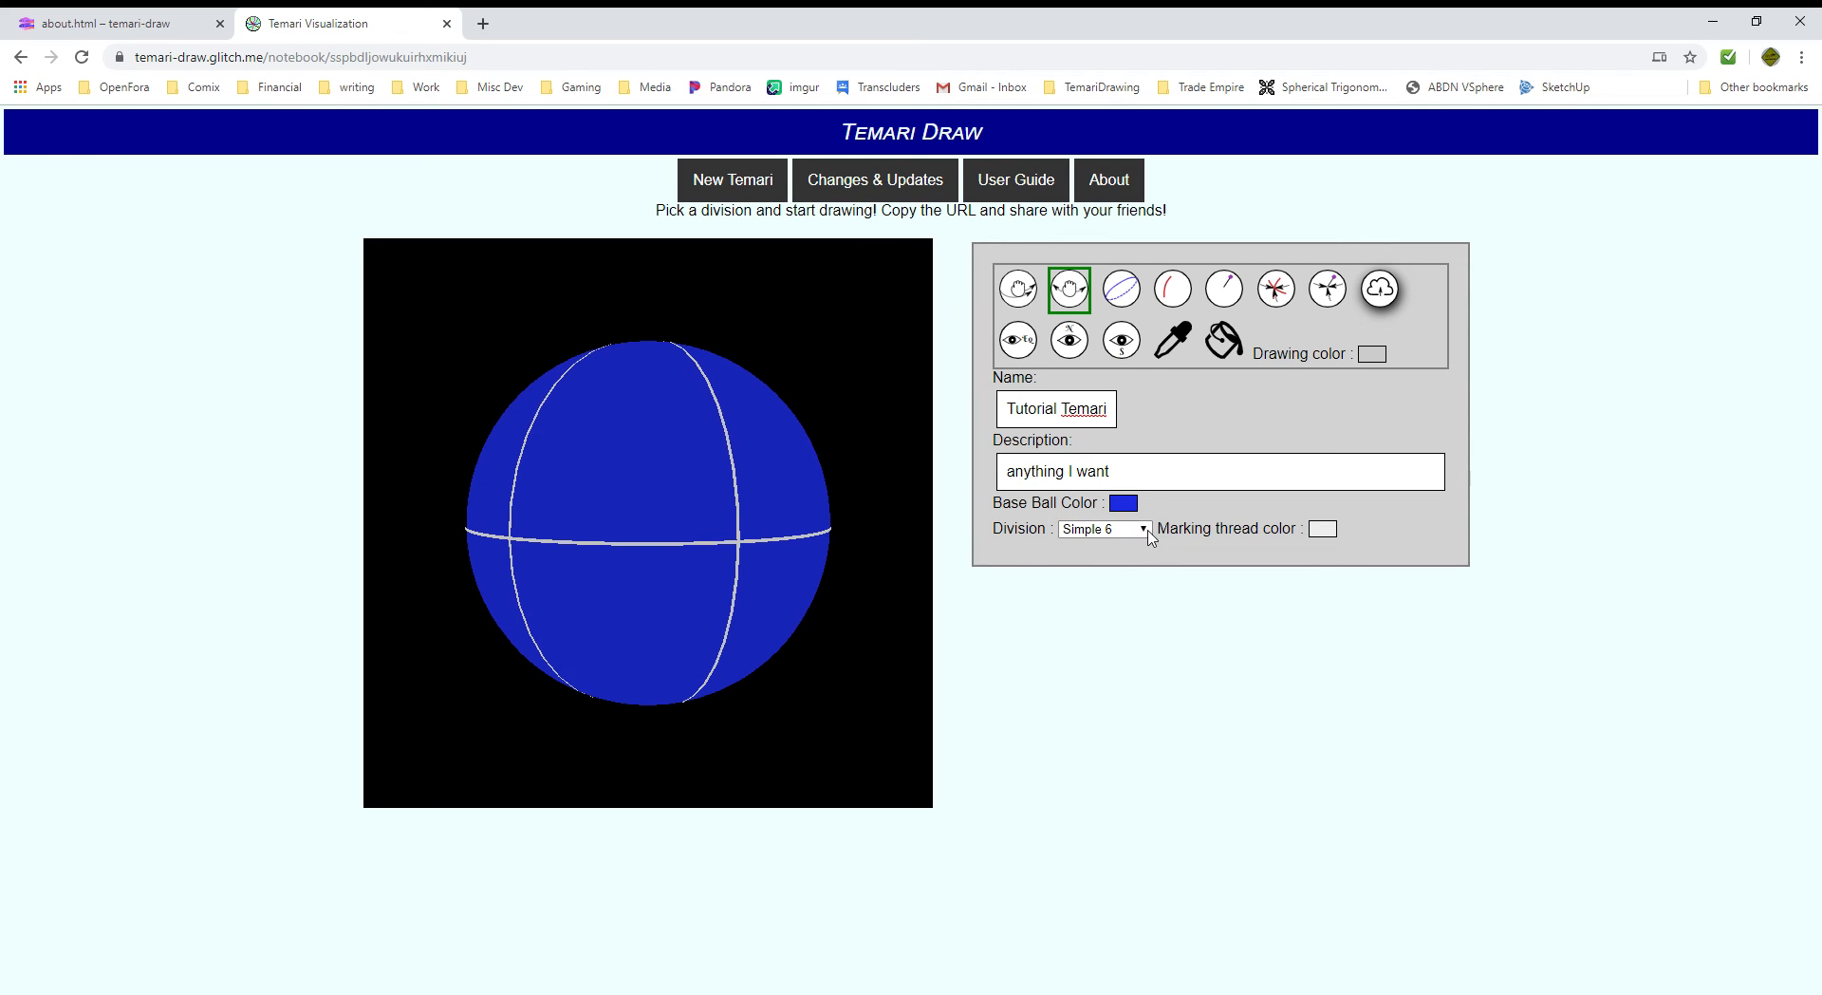
click(1121, 575)
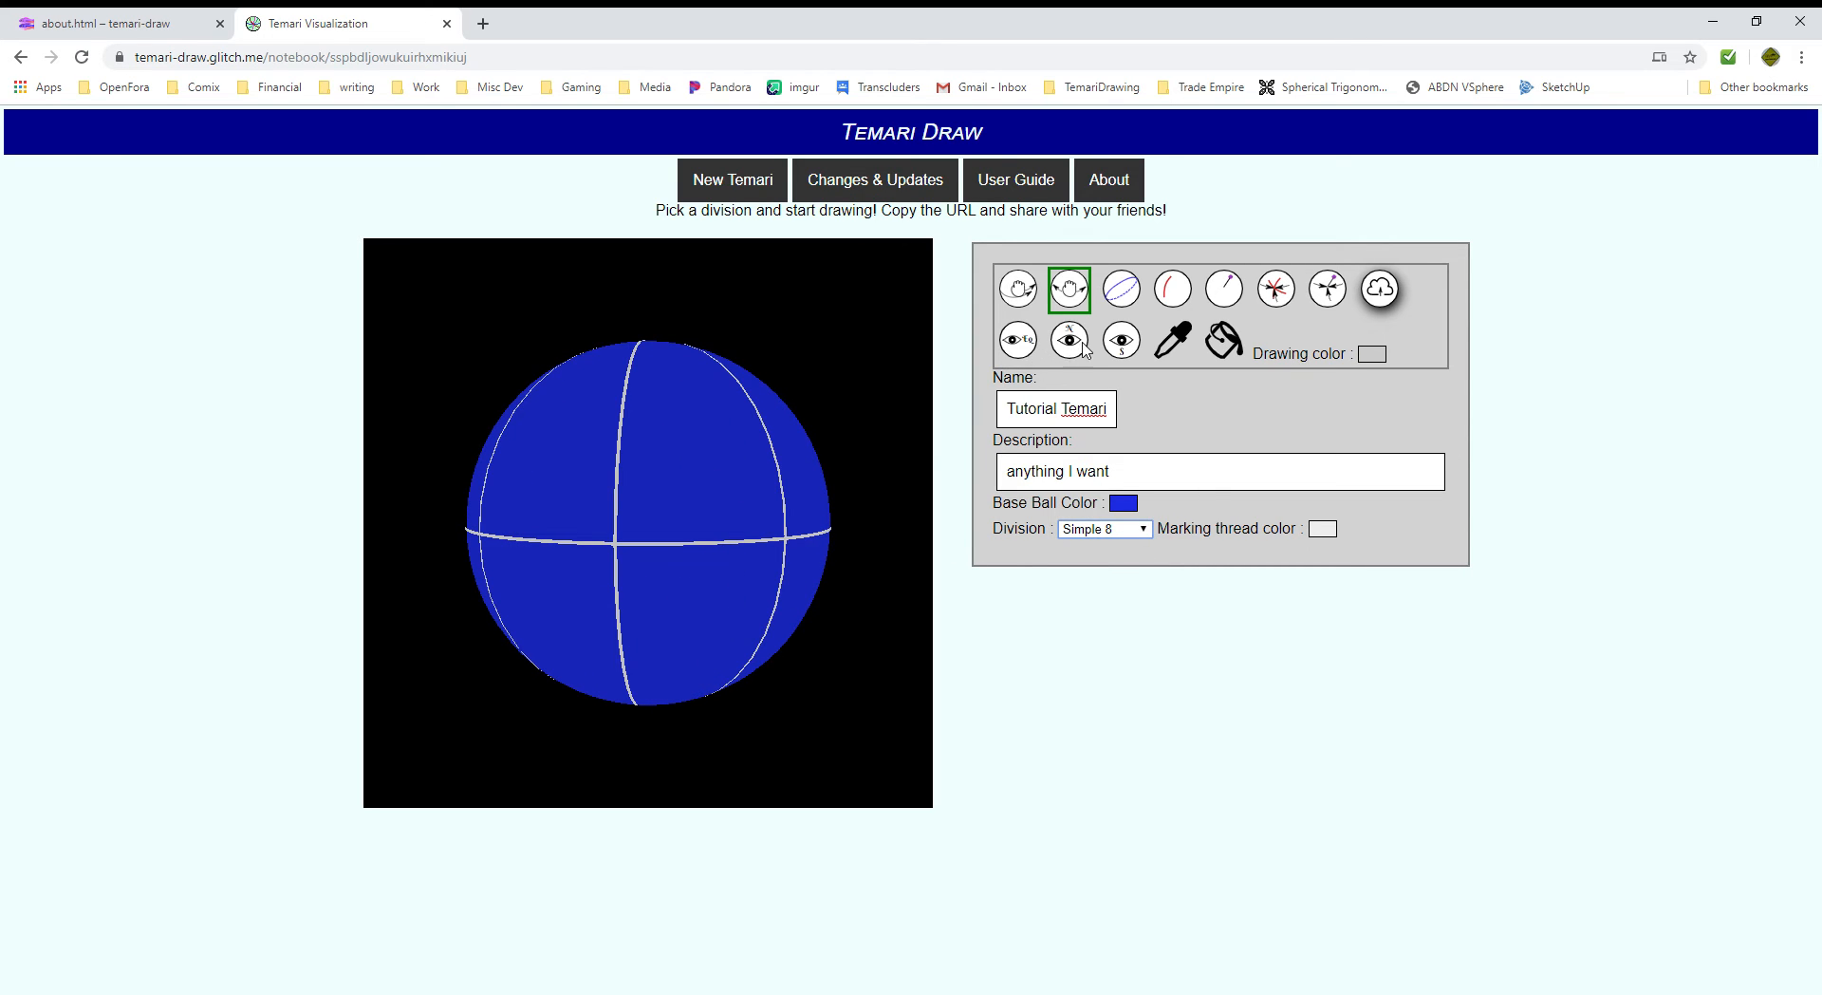
click(1033, 349)
click(1071, 344)
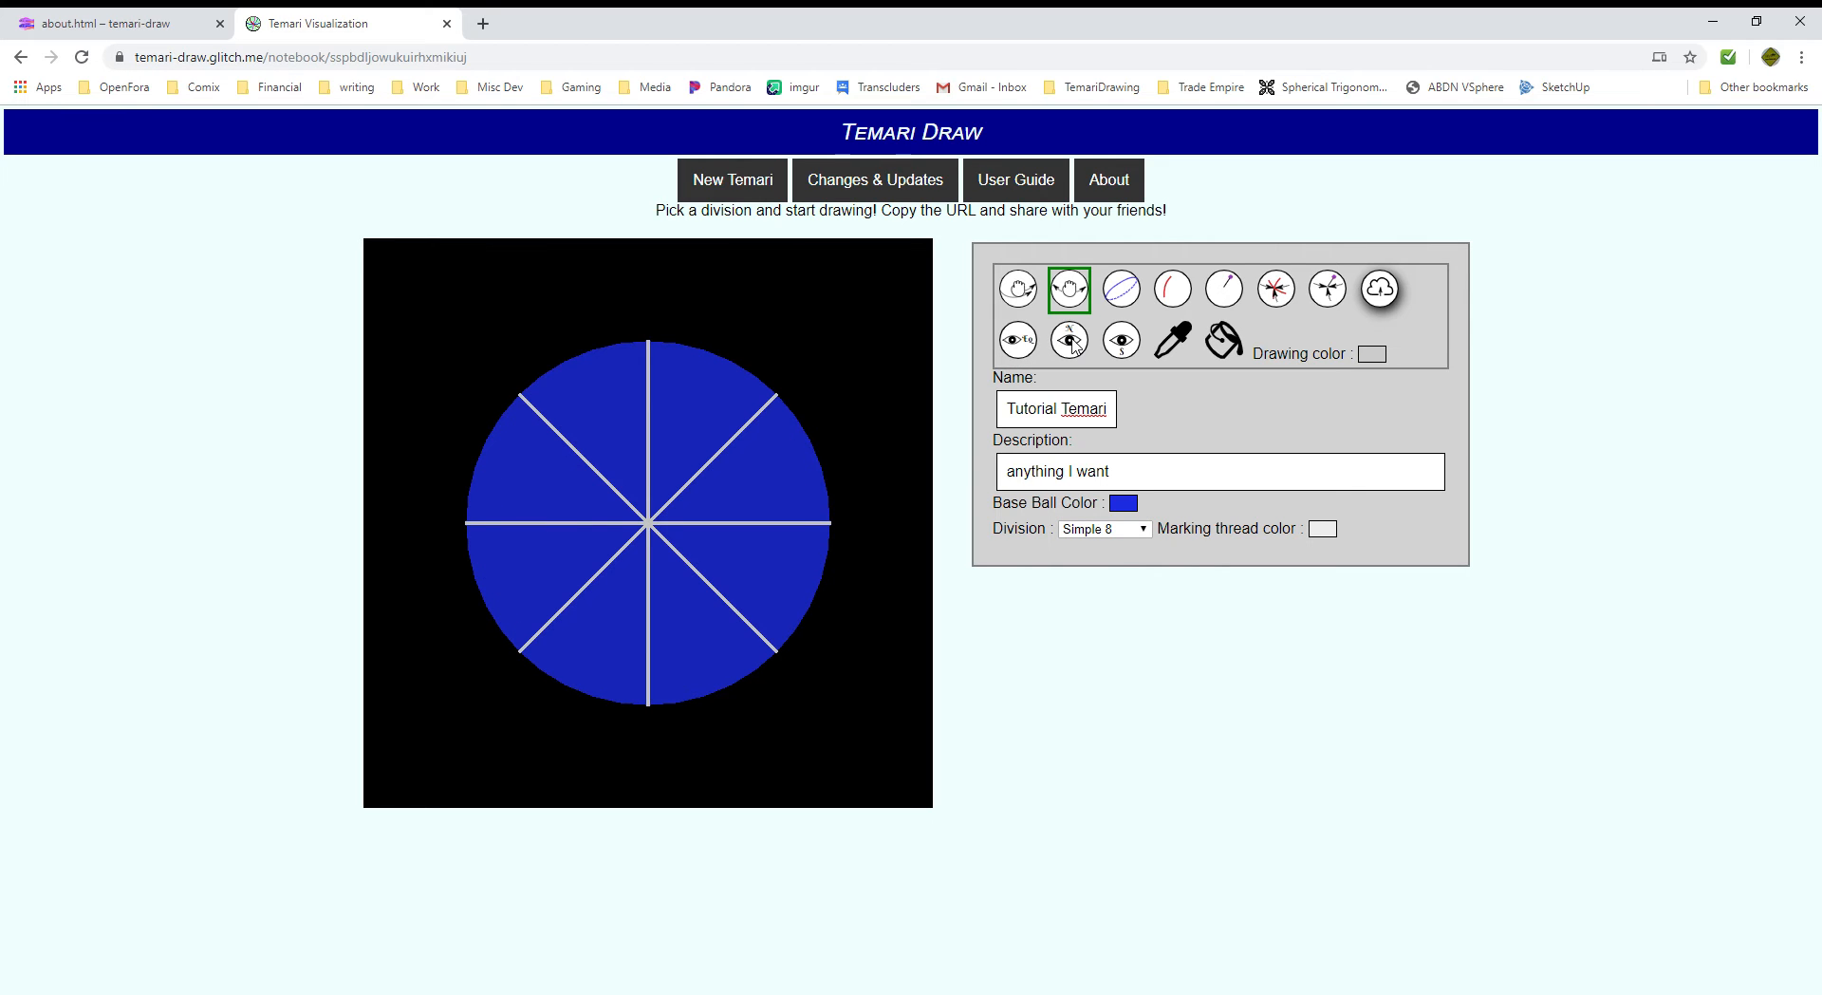
click(1030, 344)
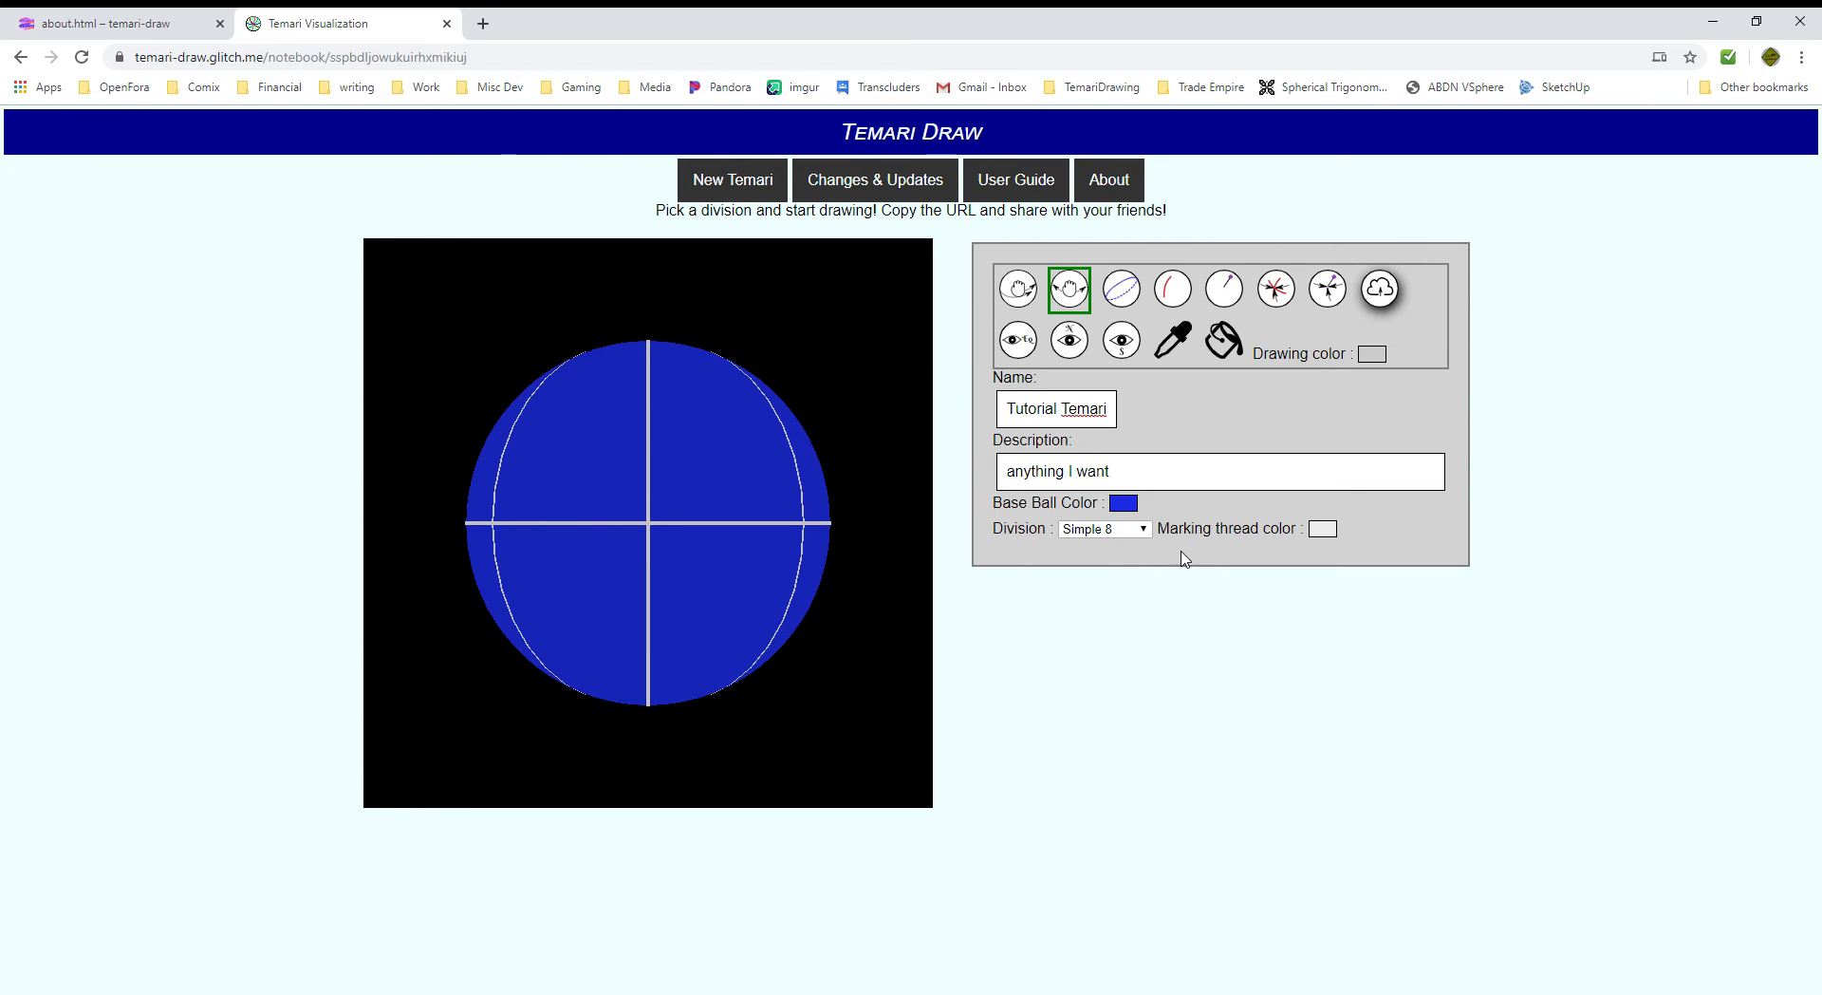
Try the Complex 8 and Complex 10 divisions, rotating the ball to inspect each set of marking lines.
click(1150, 530)
key(Down)
drag(583, 528, 634, 509)
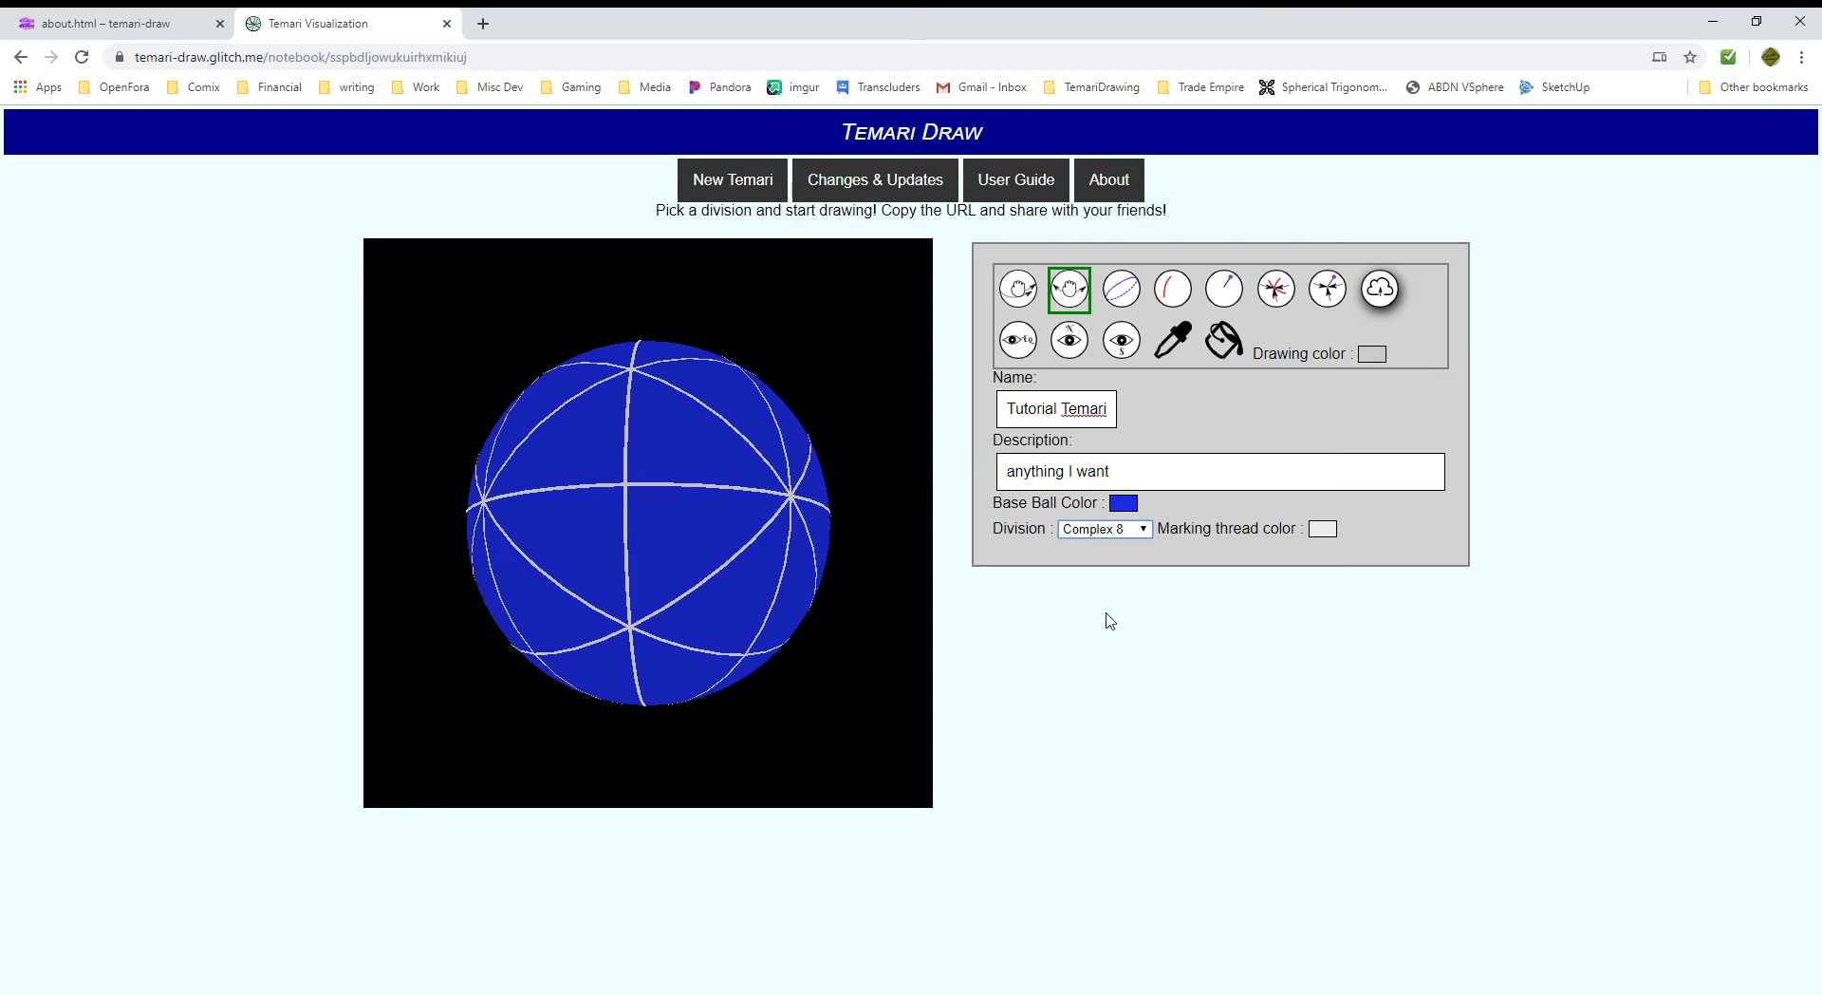
key(Down)
drag(732, 520, 814, 561)
Try the Twenty Face division and rotate the ball to inspect its marking lines from several sides.
click(1132, 531)
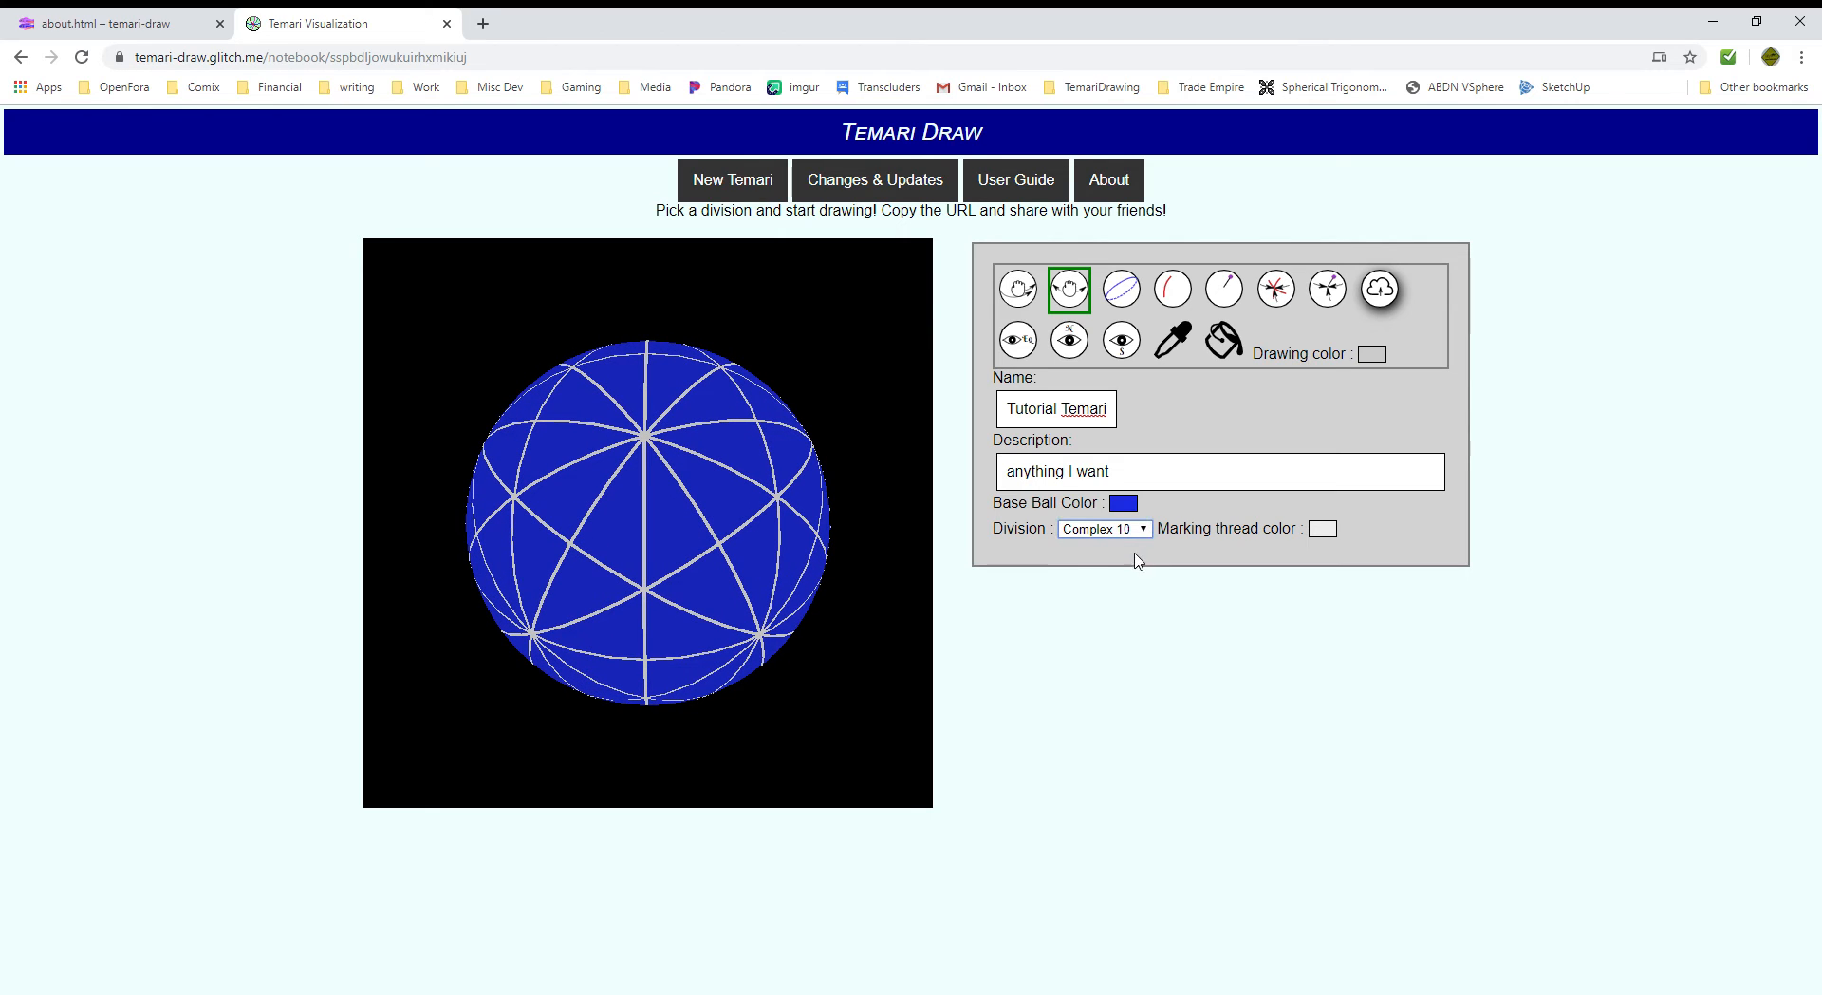
click(1119, 635)
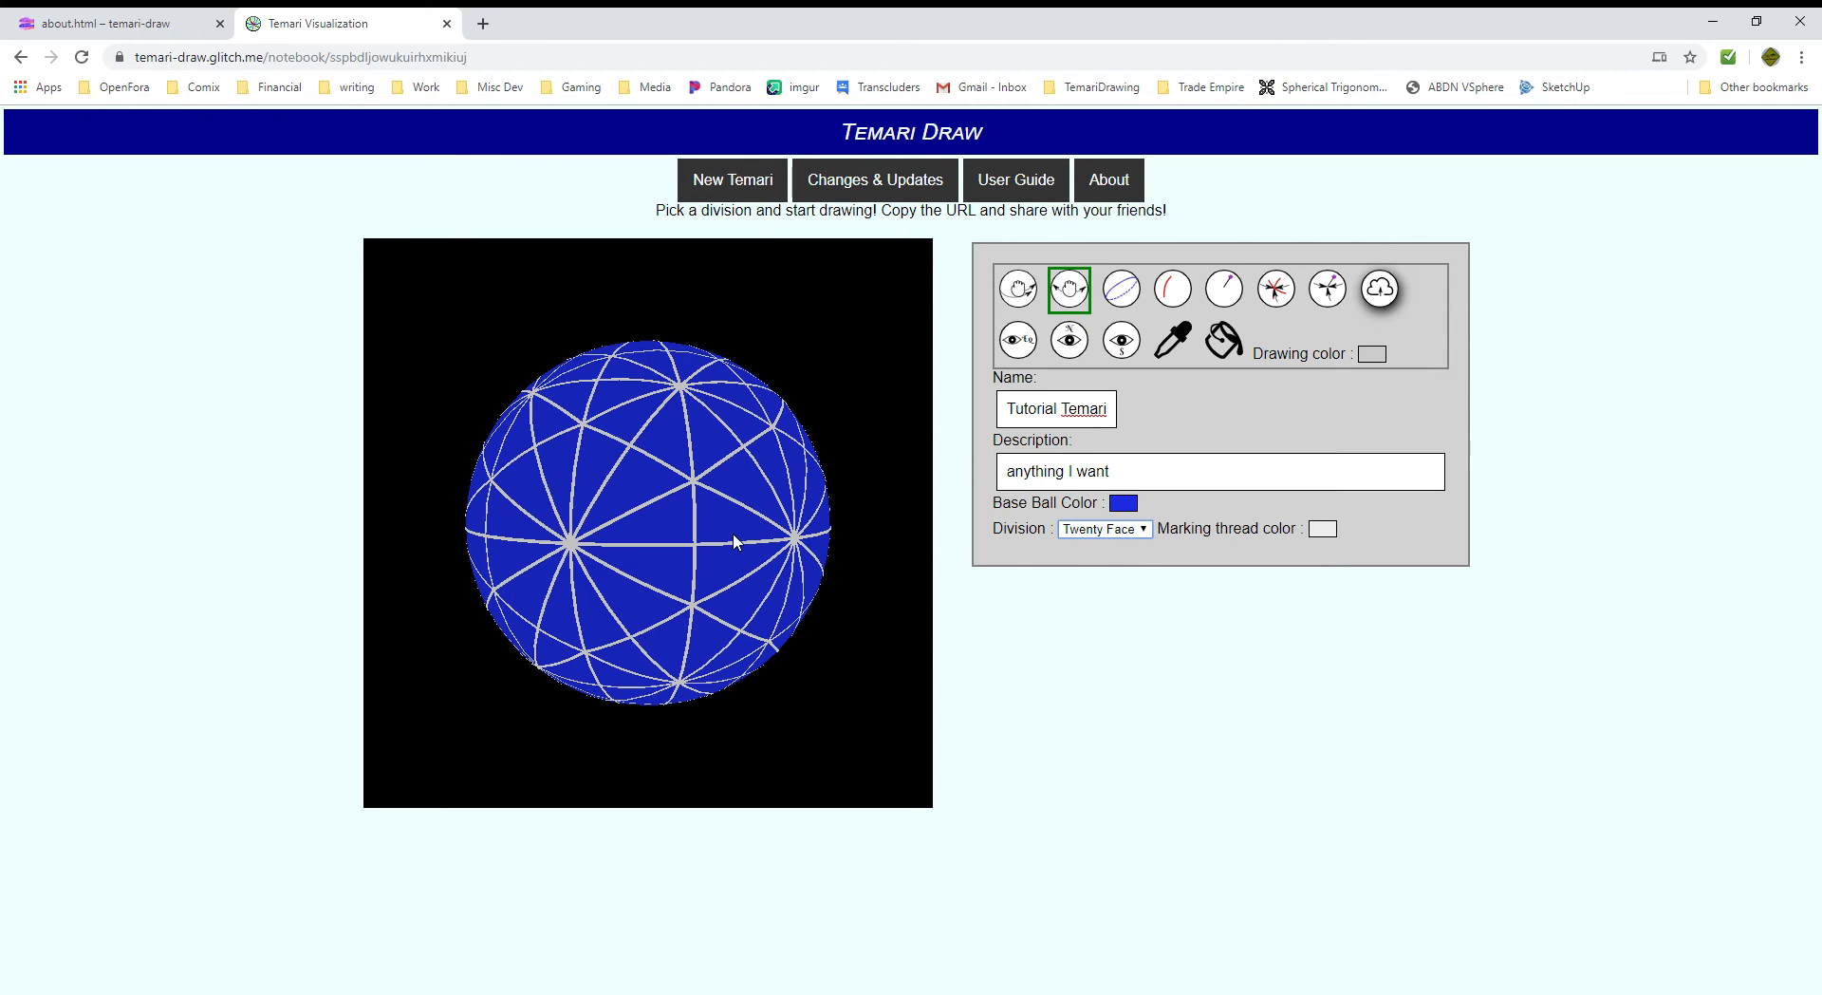
drag(733, 541, 858, 544)
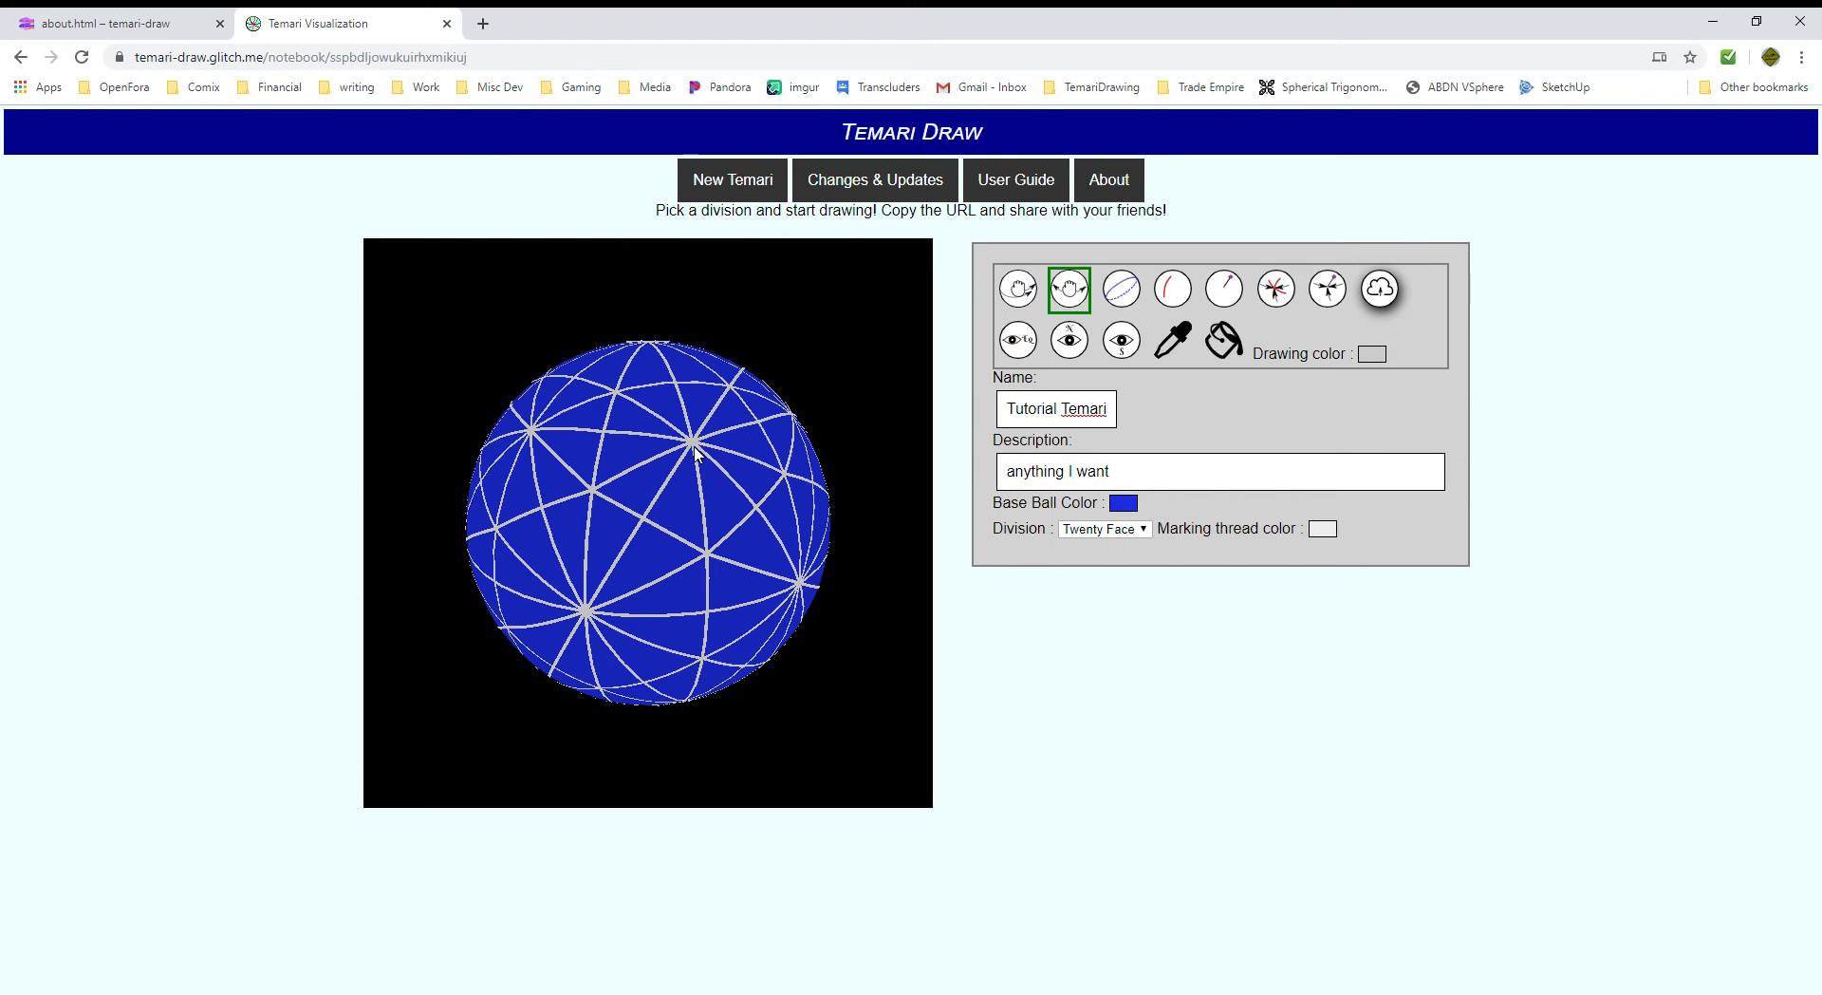
mouse_move(695, 453)
mouse_down()
mouse_move(683, 513)
mouse_move(706, 549)
mouse_move(810, 512)
mouse_move(608, 488)
mouse_move(585, 496)
mouse_move(574, 586)
mouse_move(659, 529)
mouse_move(665, 471)
mouse_up()
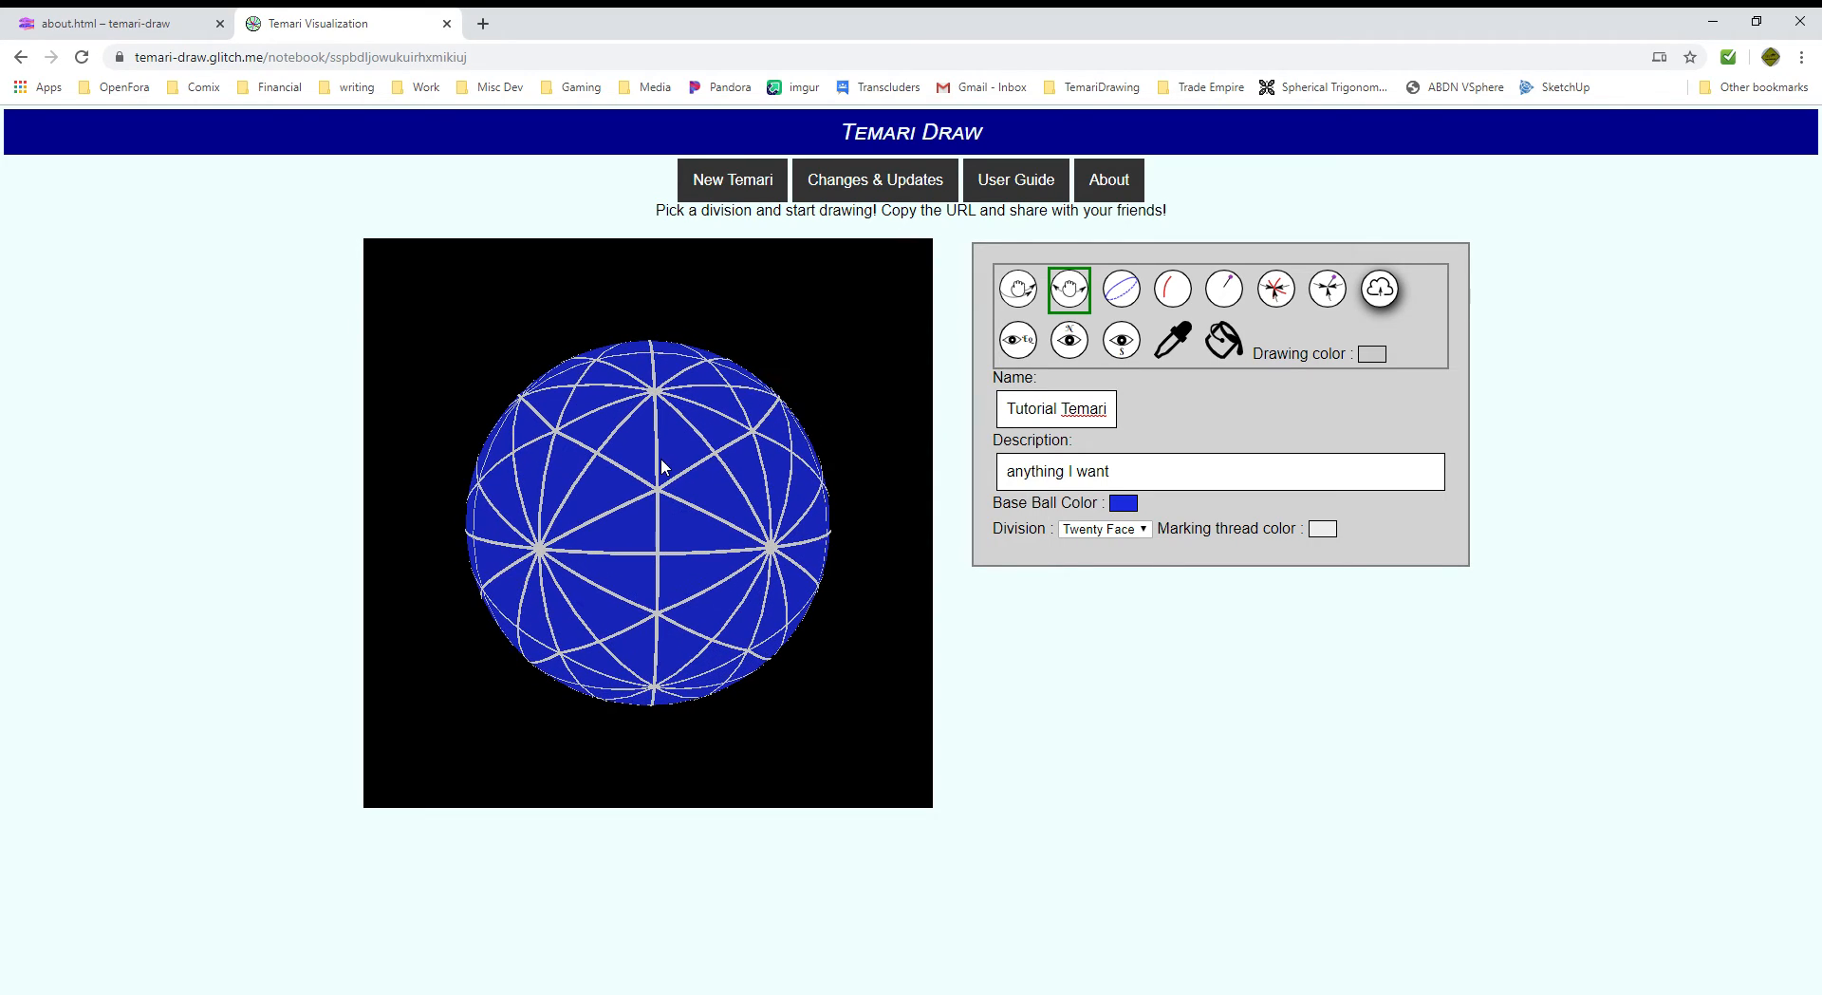
Set the ball's division to Simple 6 and check its marking lines from an angle.
click(1130, 567)
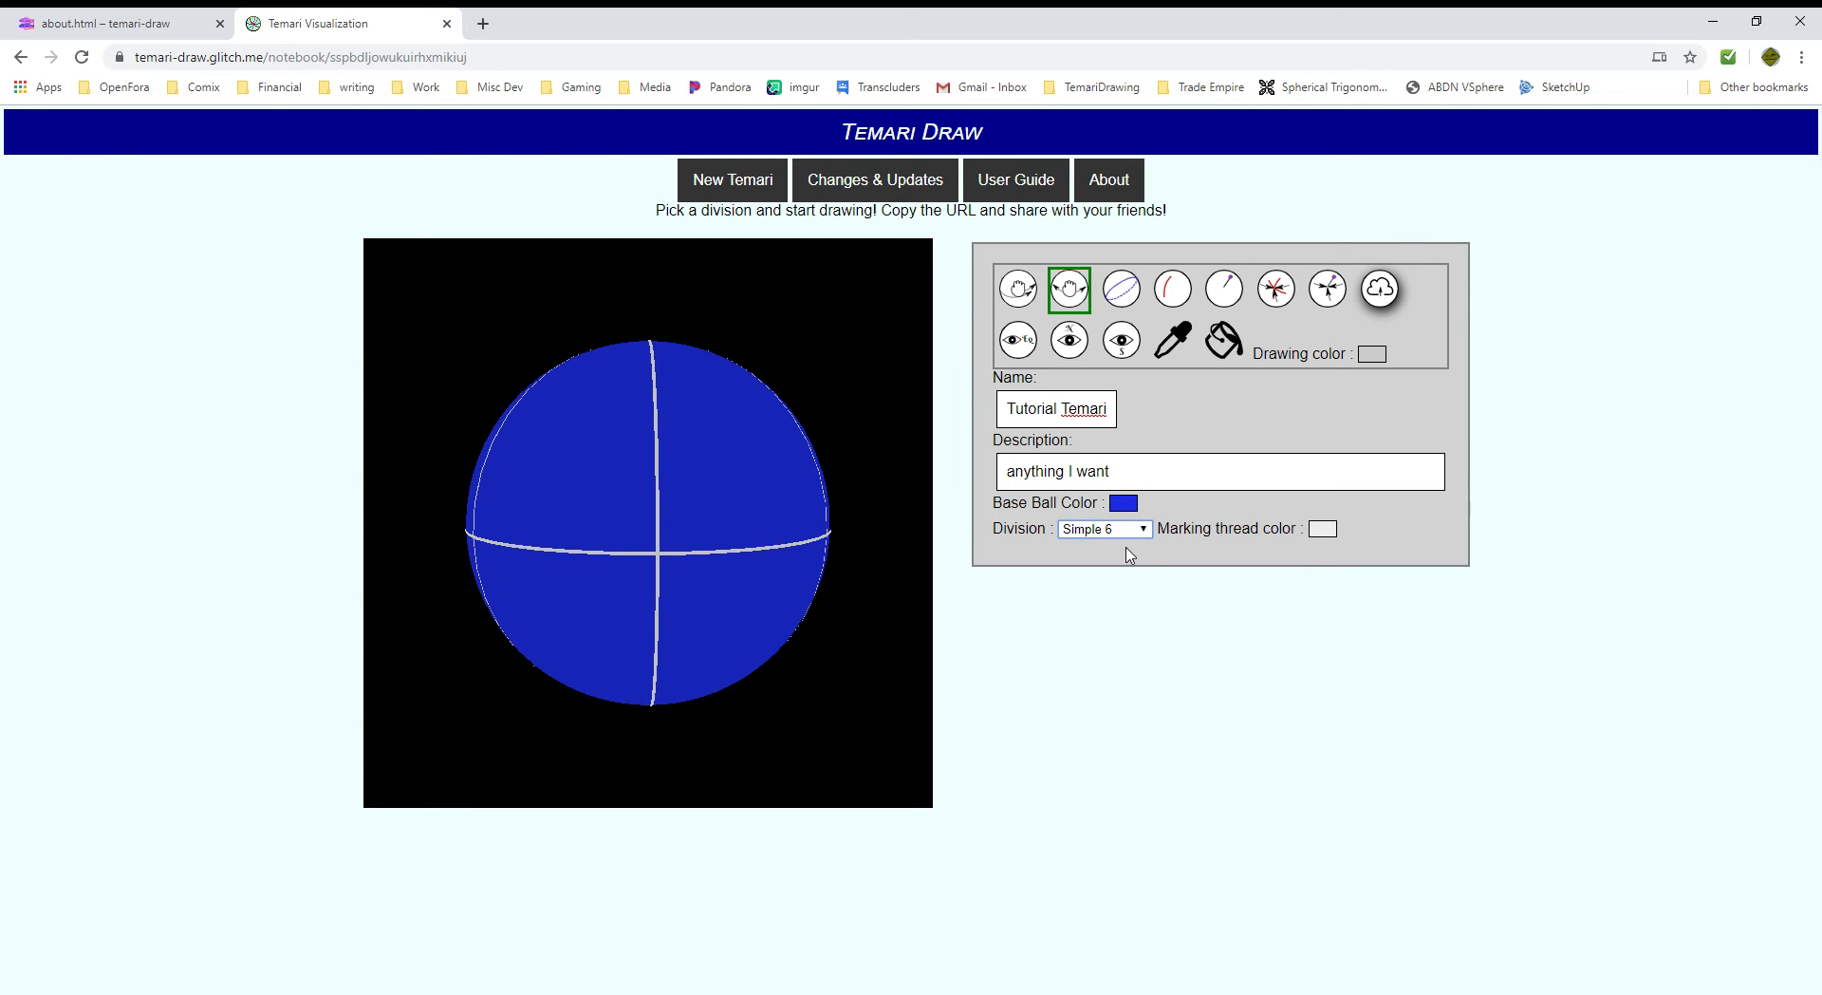
drag(921, 499, 926, 567)
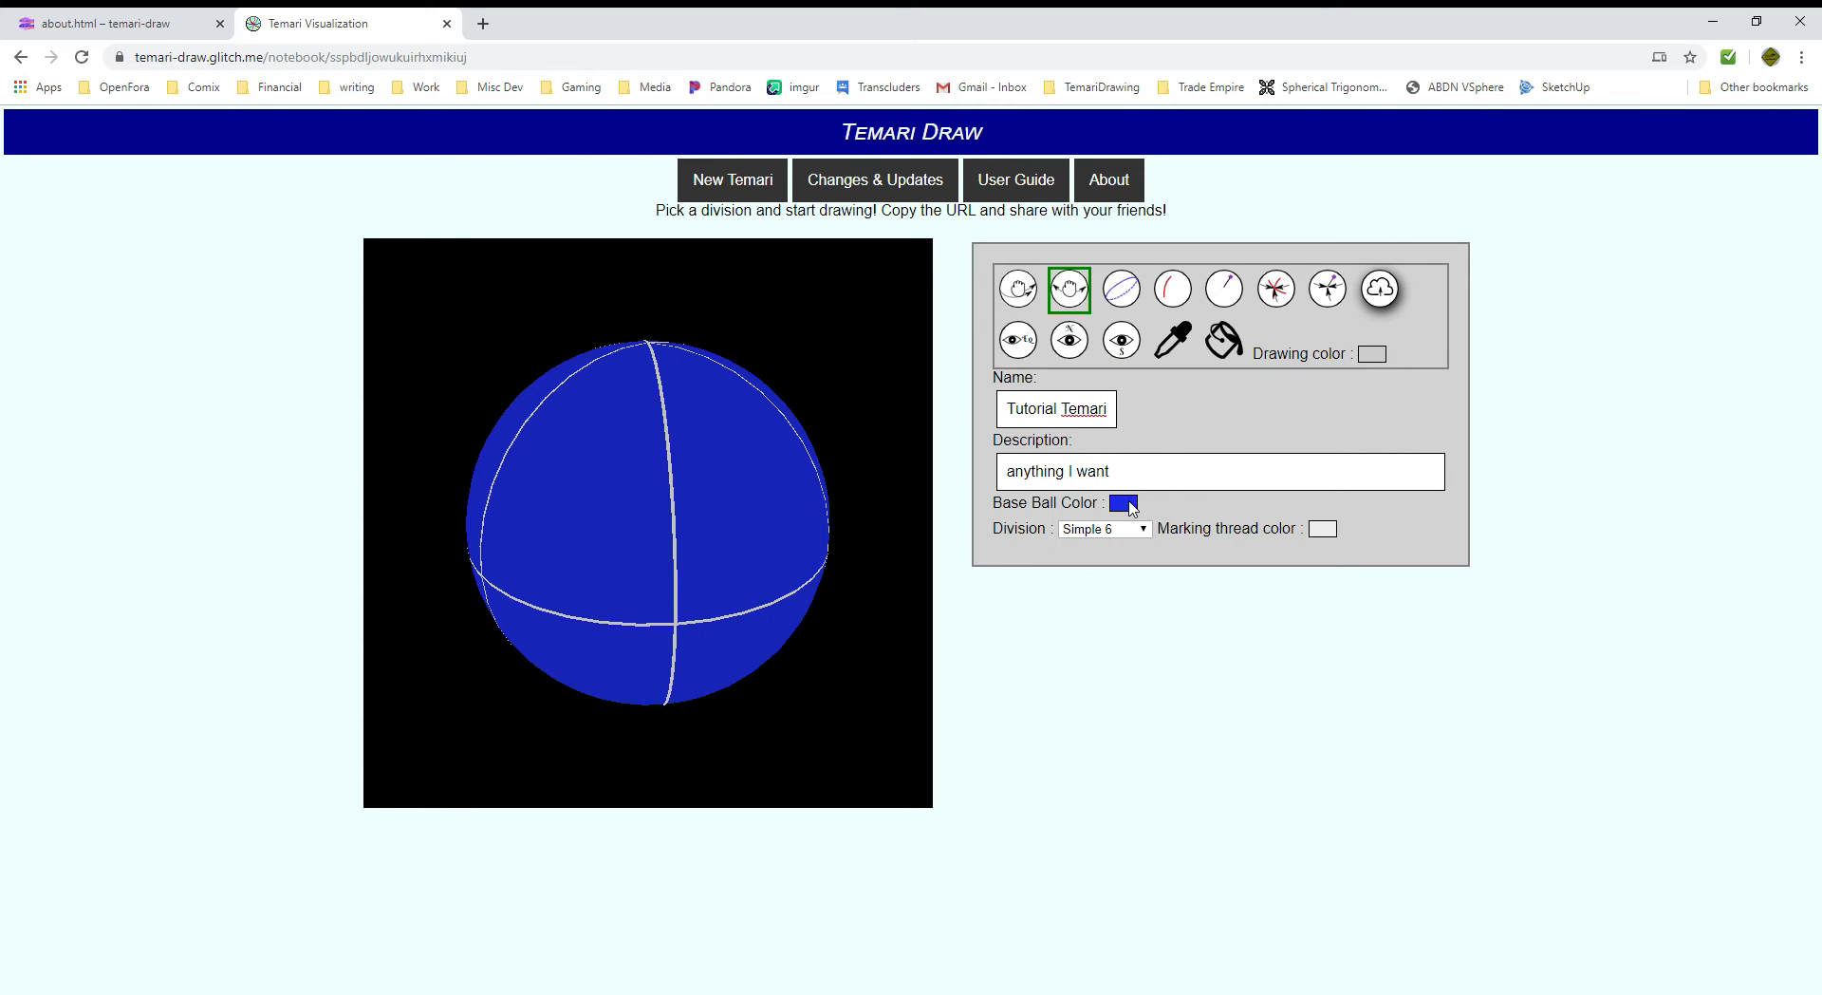
Set the marking thread color to a medium green and rotate the ball to check the recolored marking lines.
click(1324, 529)
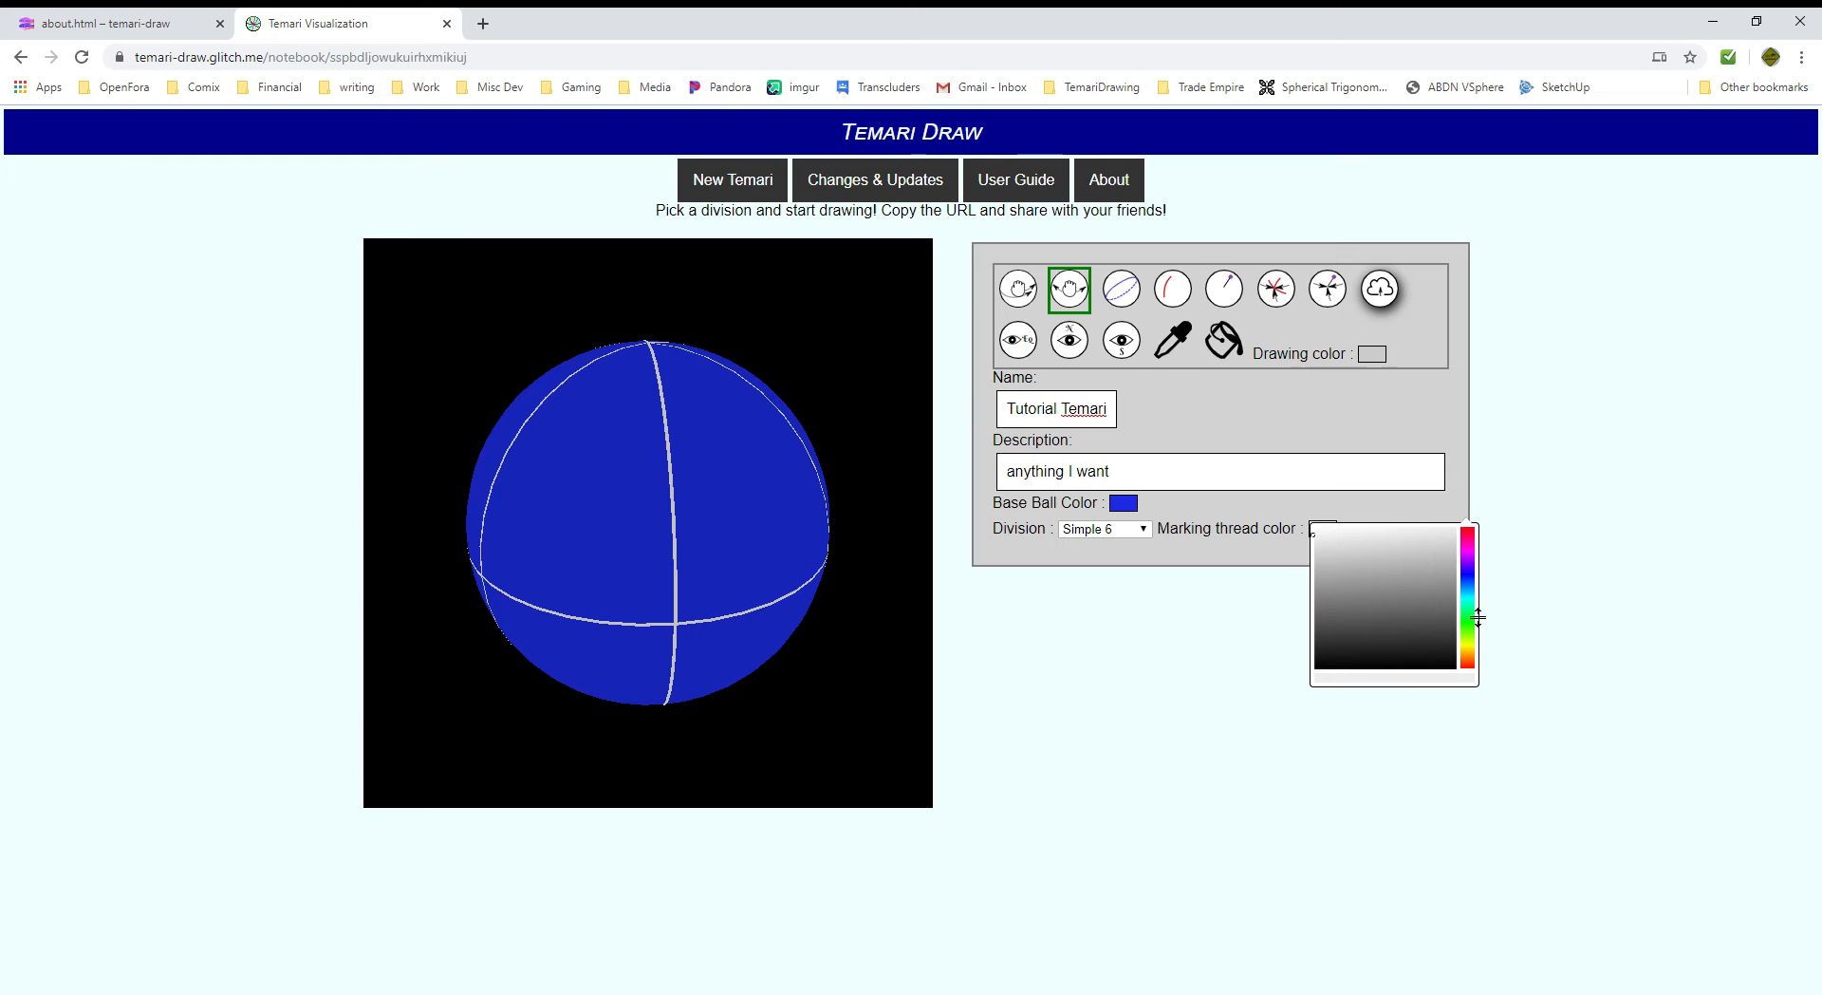
click(1469, 622)
click(1434, 571)
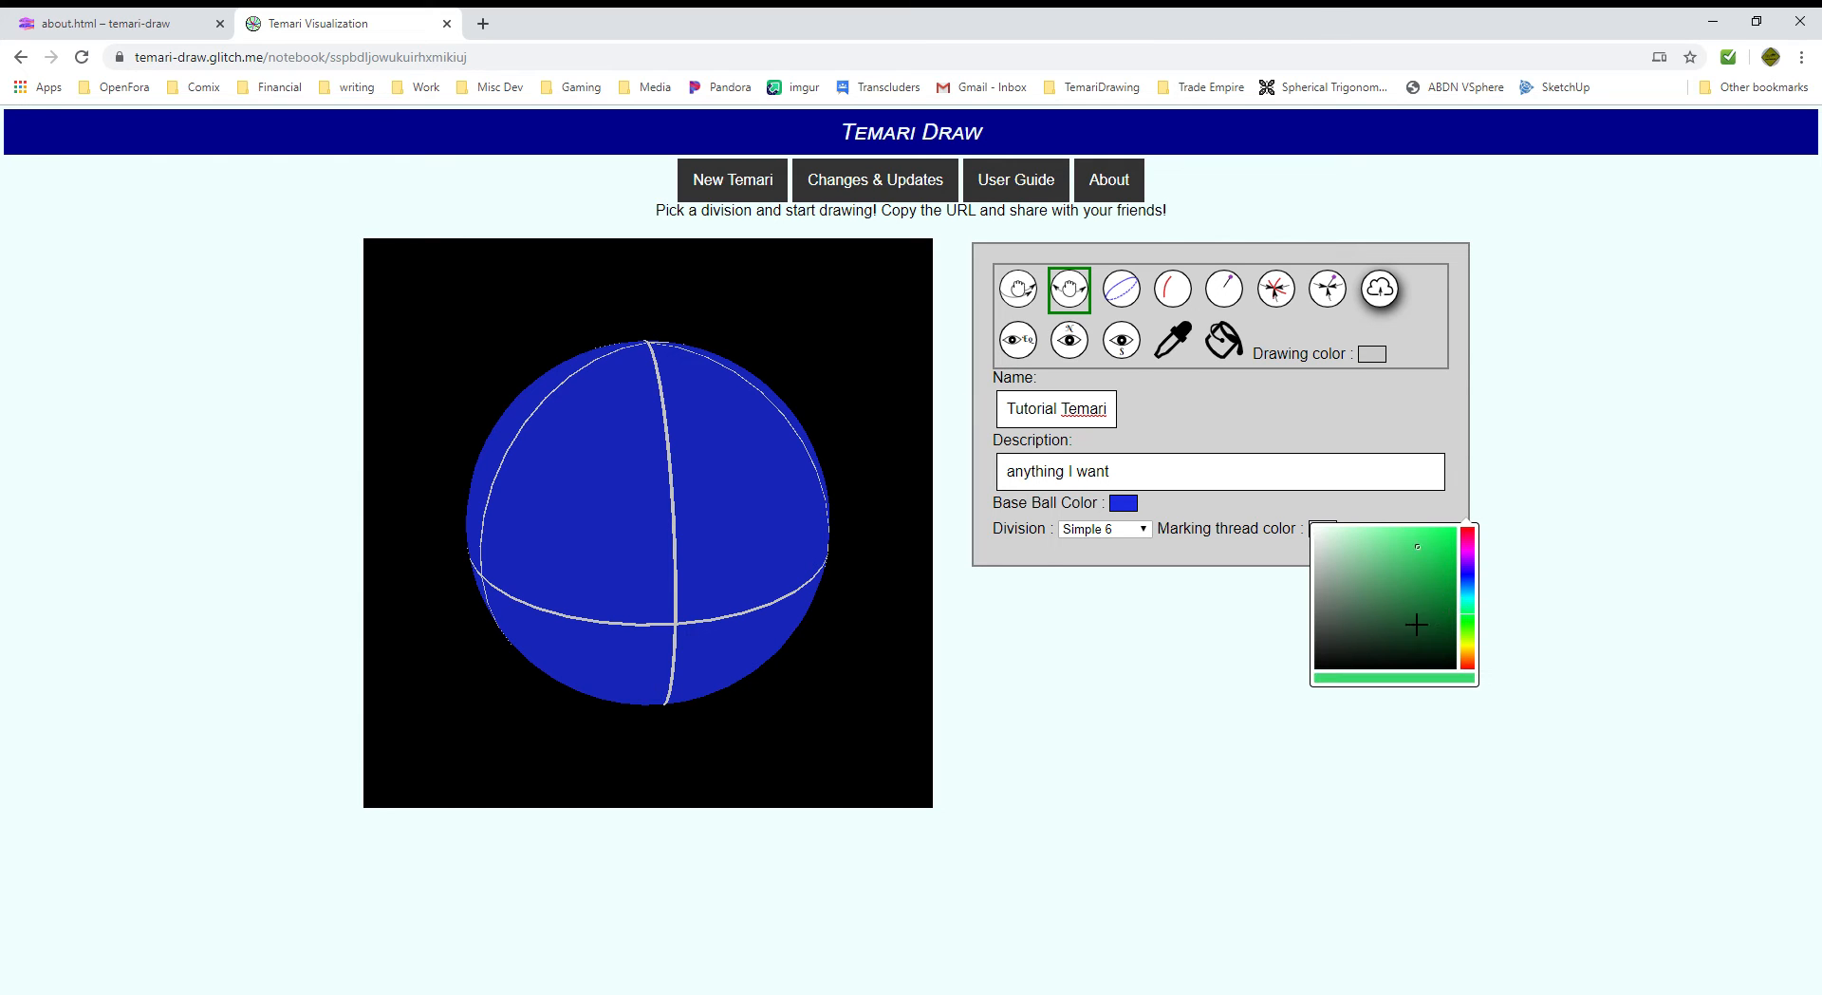
click(1251, 634)
drag(583, 546, 653, 547)
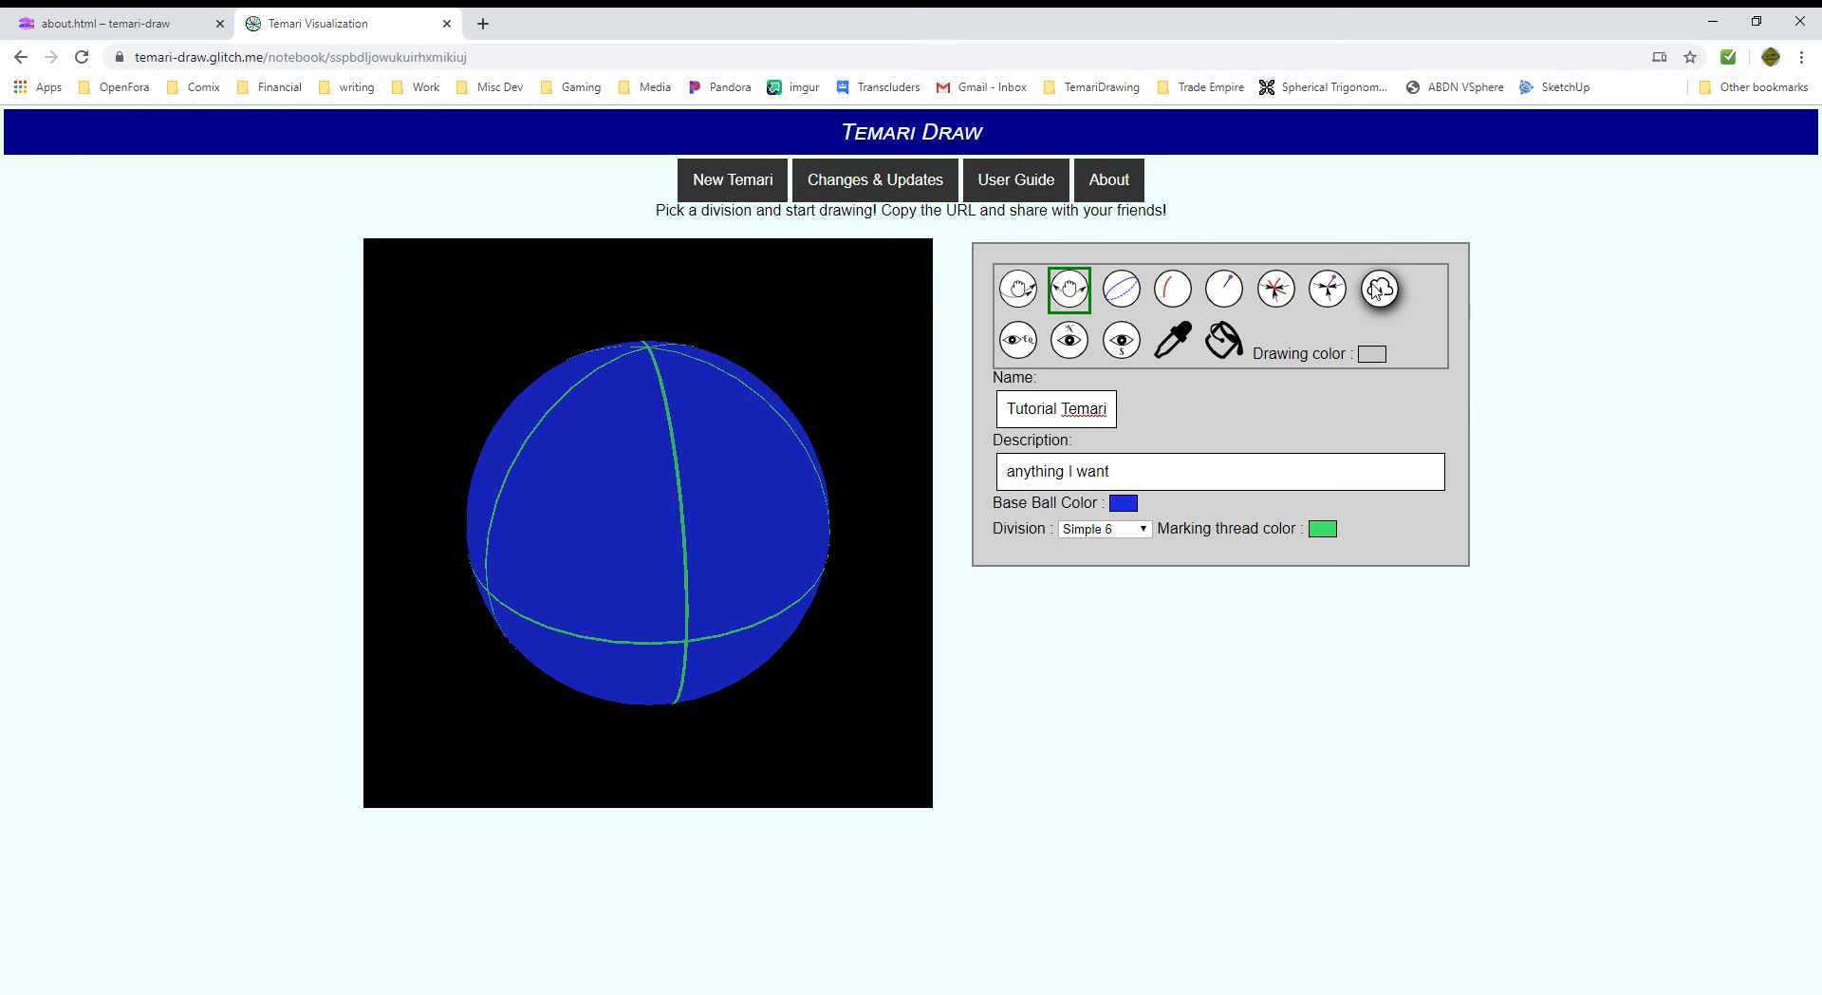
drag(701, 508, 769, 513)
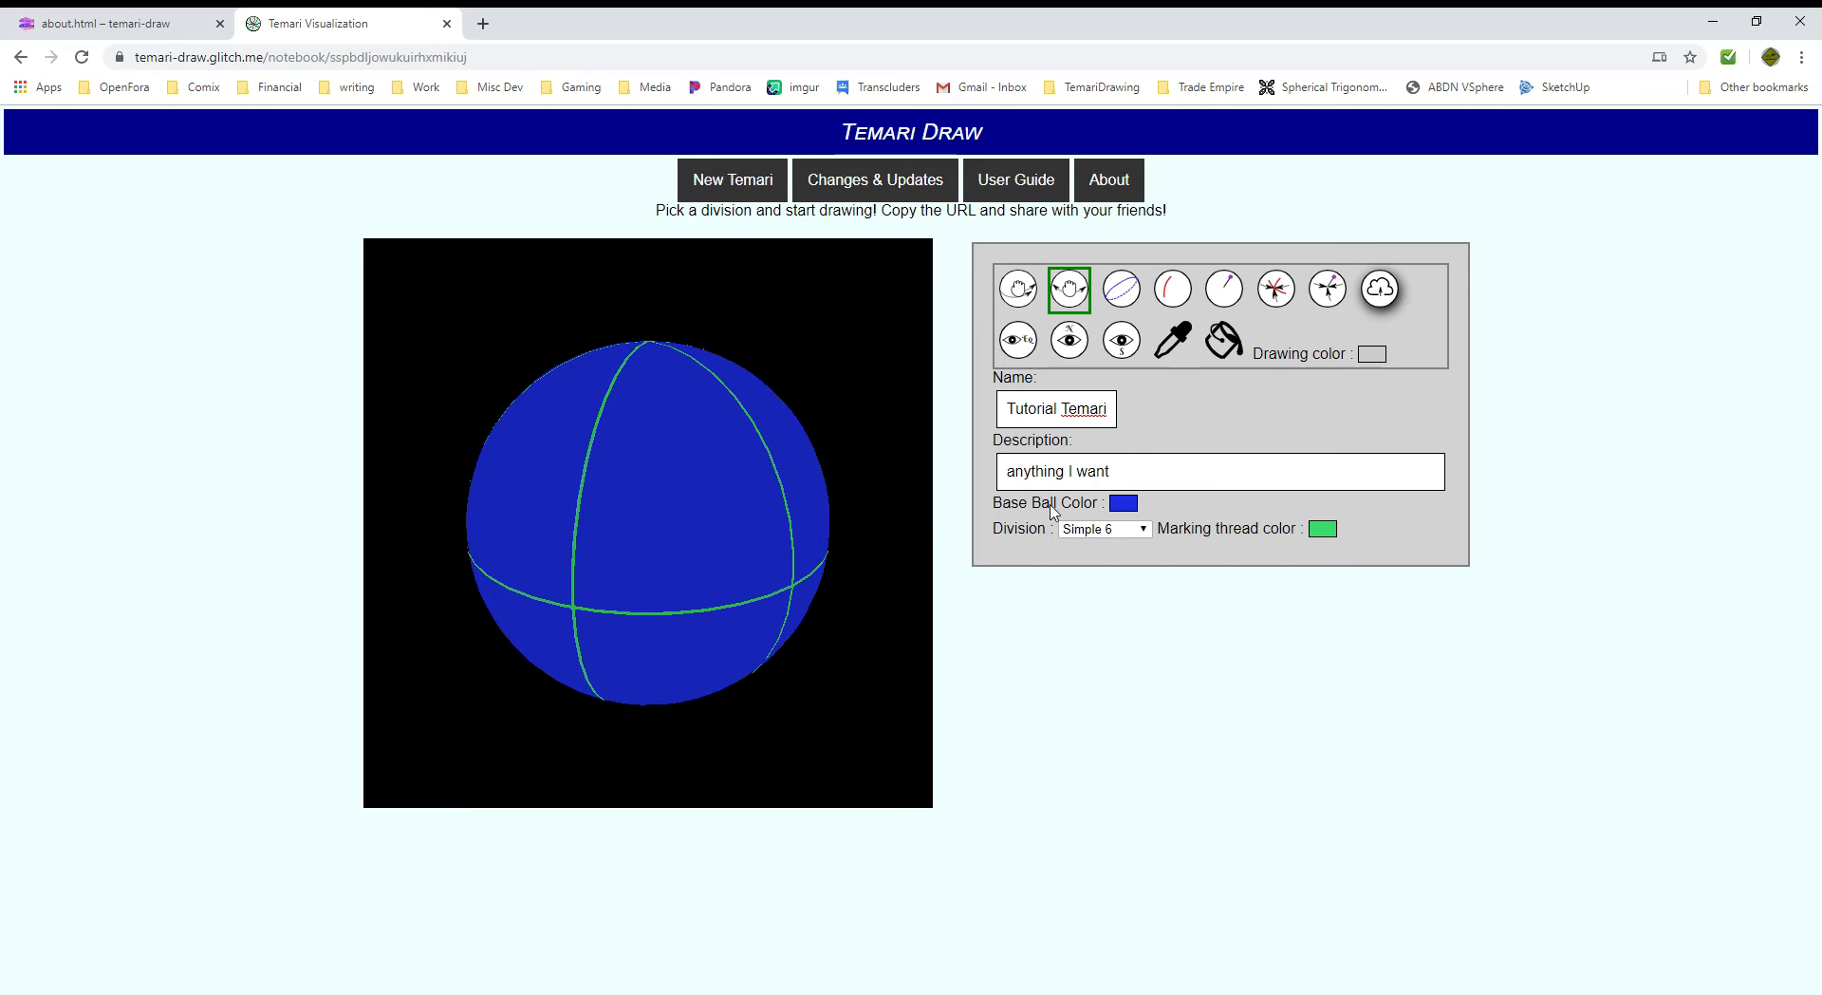
Save the Tutorial Temari notebook to the cloud with its current name, description, colors and division.
triple_click(1016, 412)
click(1018, 485)
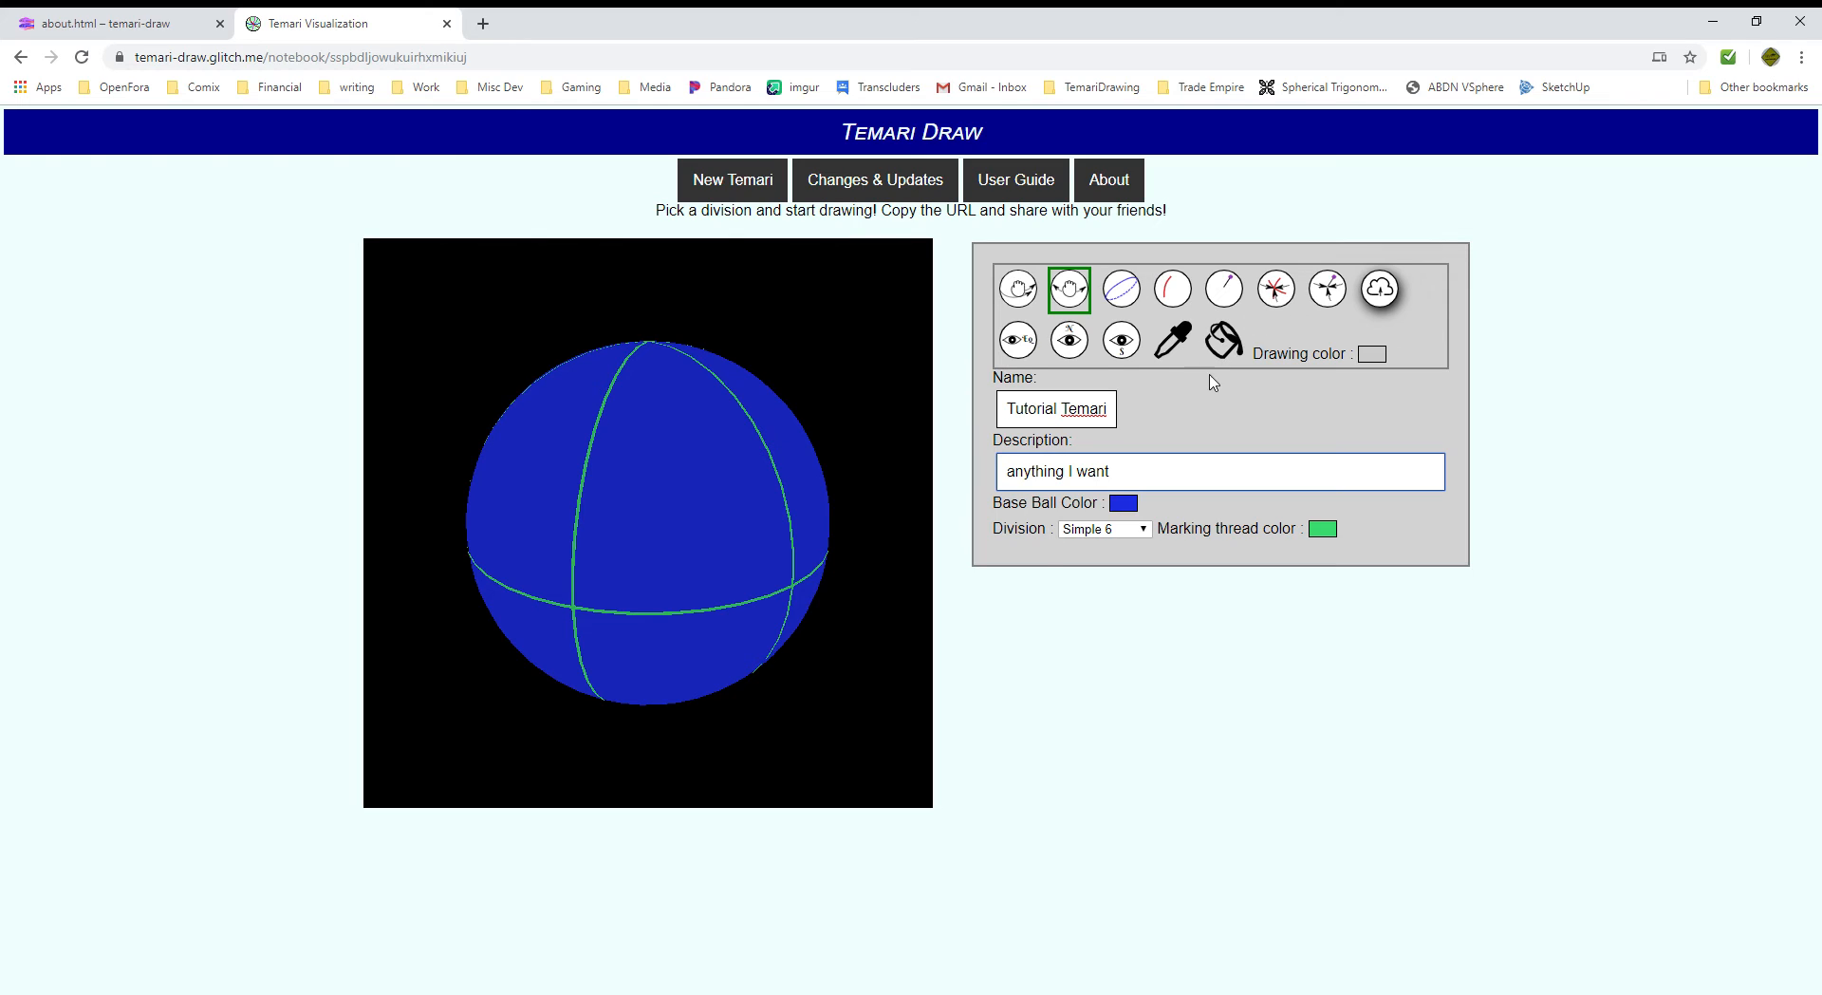
click(1381, 296)
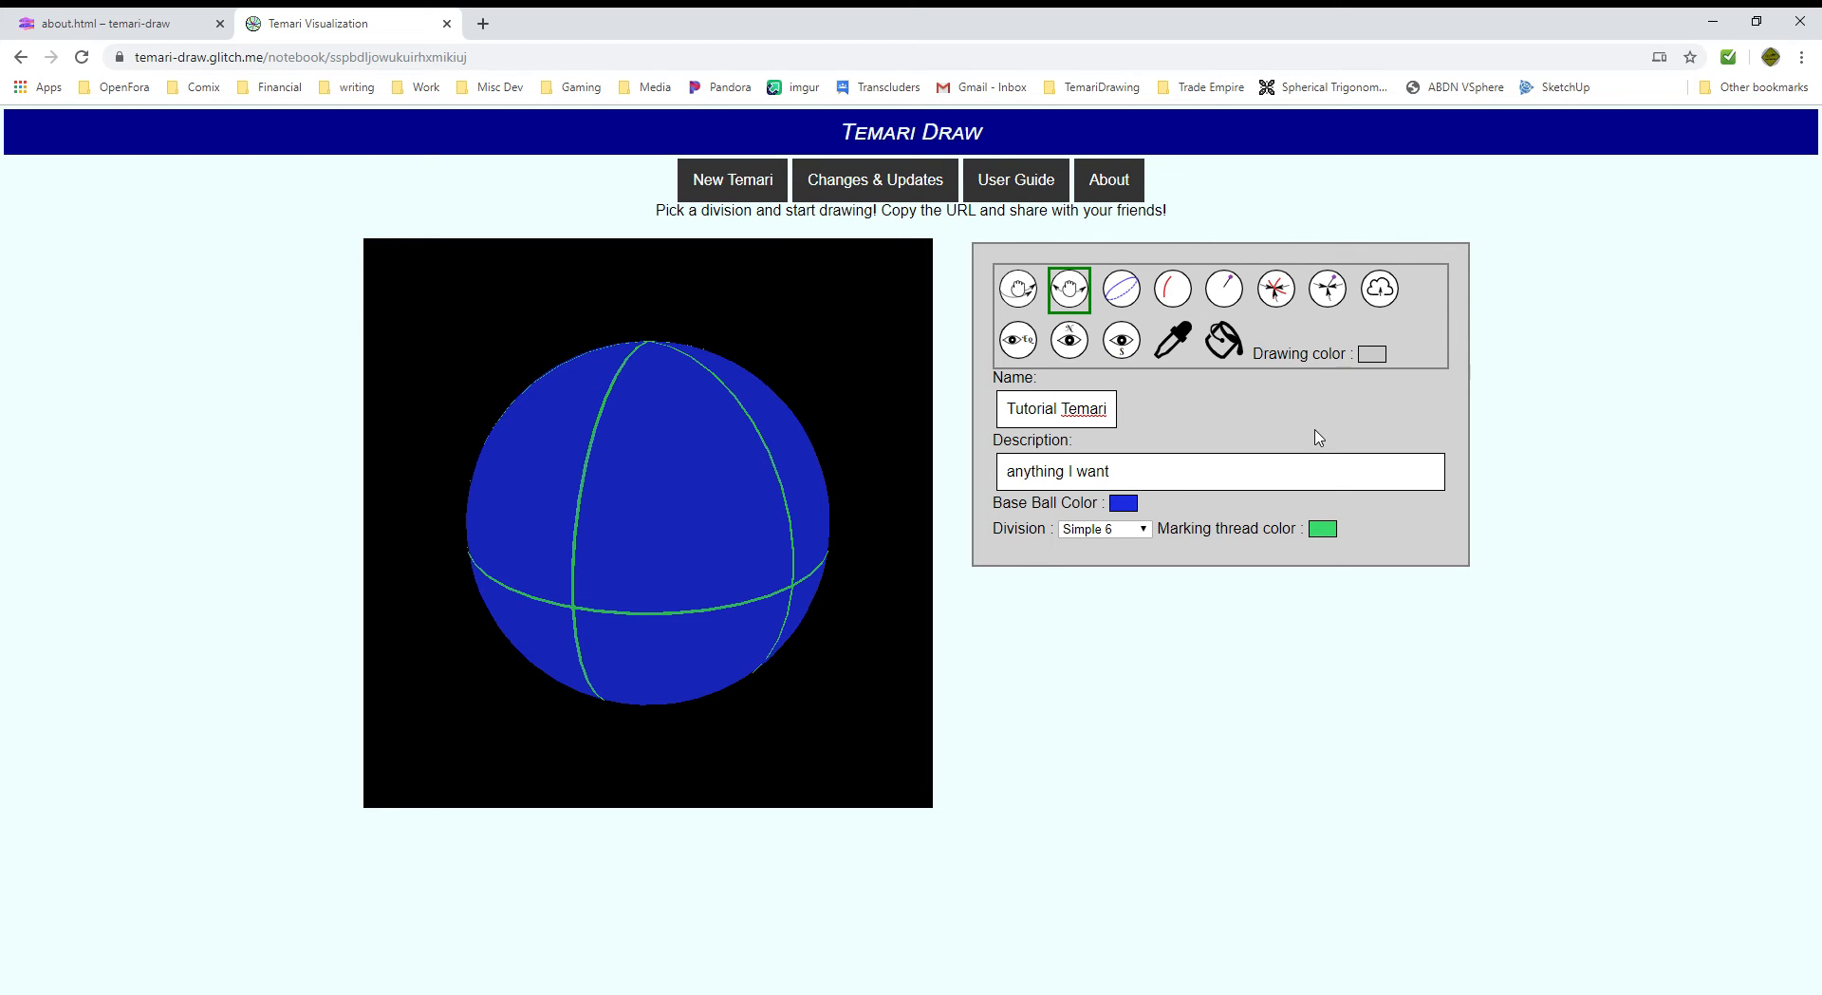
drag(583, 528, 713, 534)
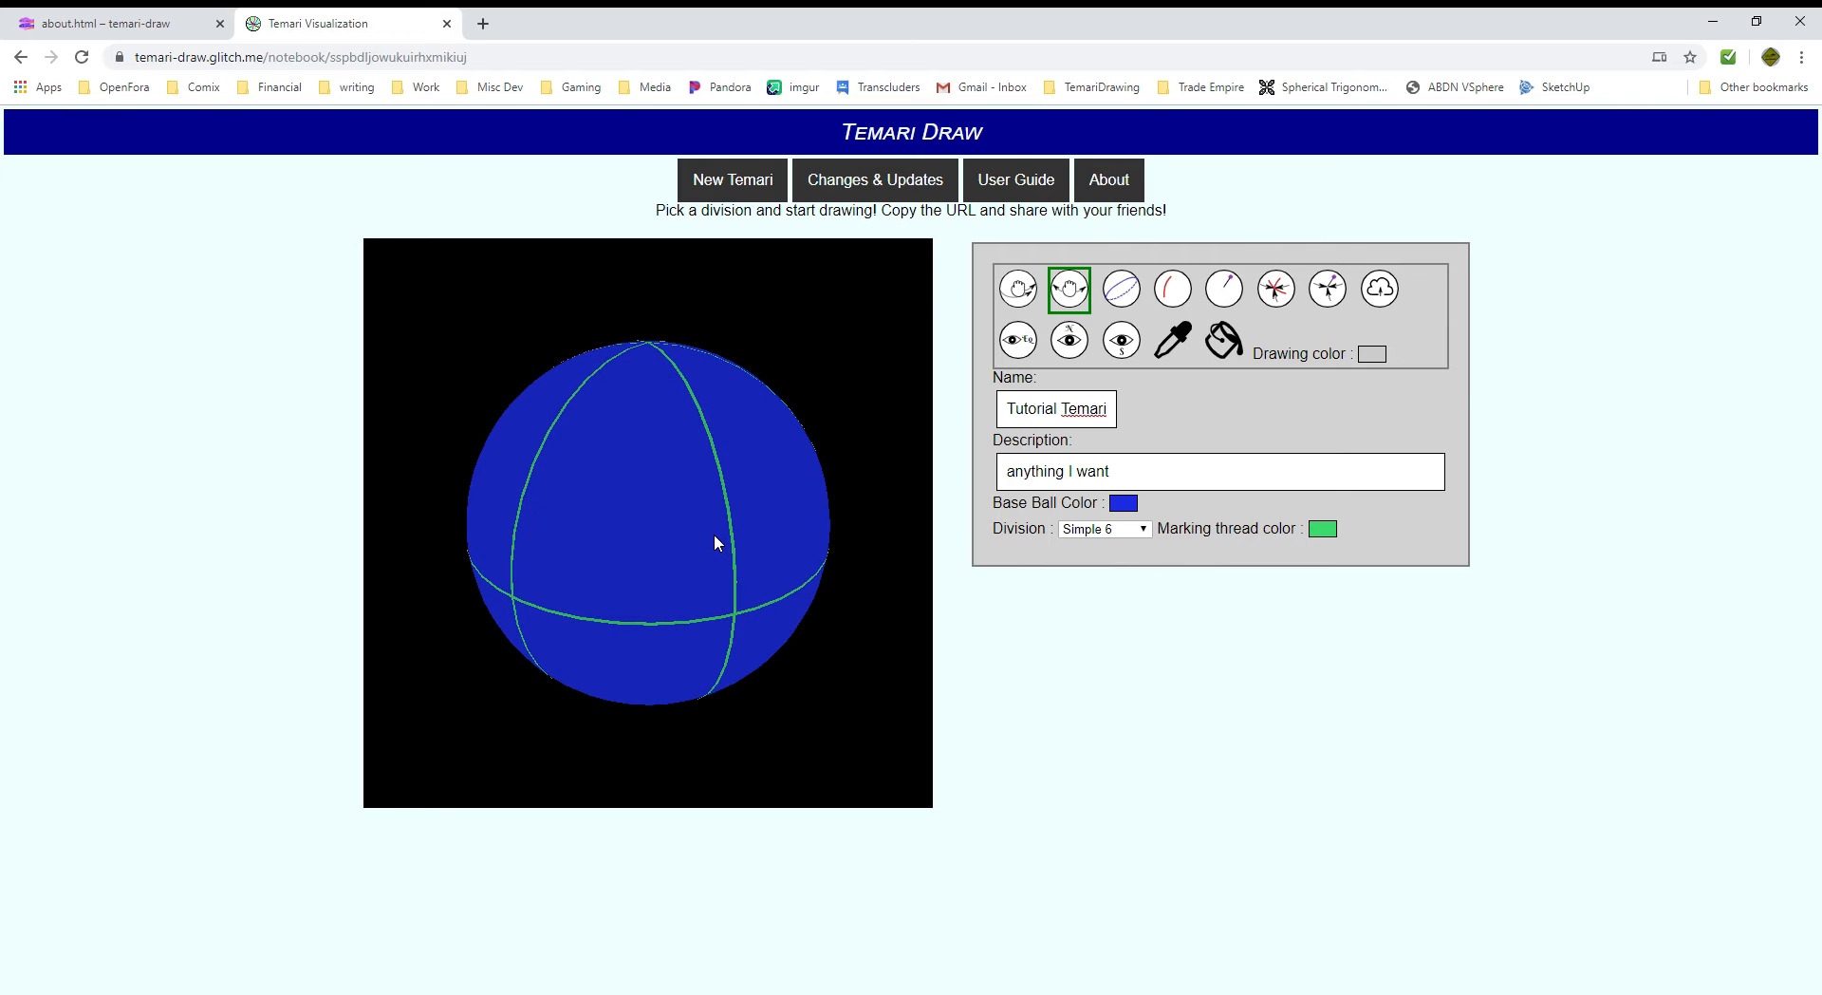
Go back to the previous notebook, return to Tutorial Temari and rotate the ball to check the saved settings.
click(23, 58)
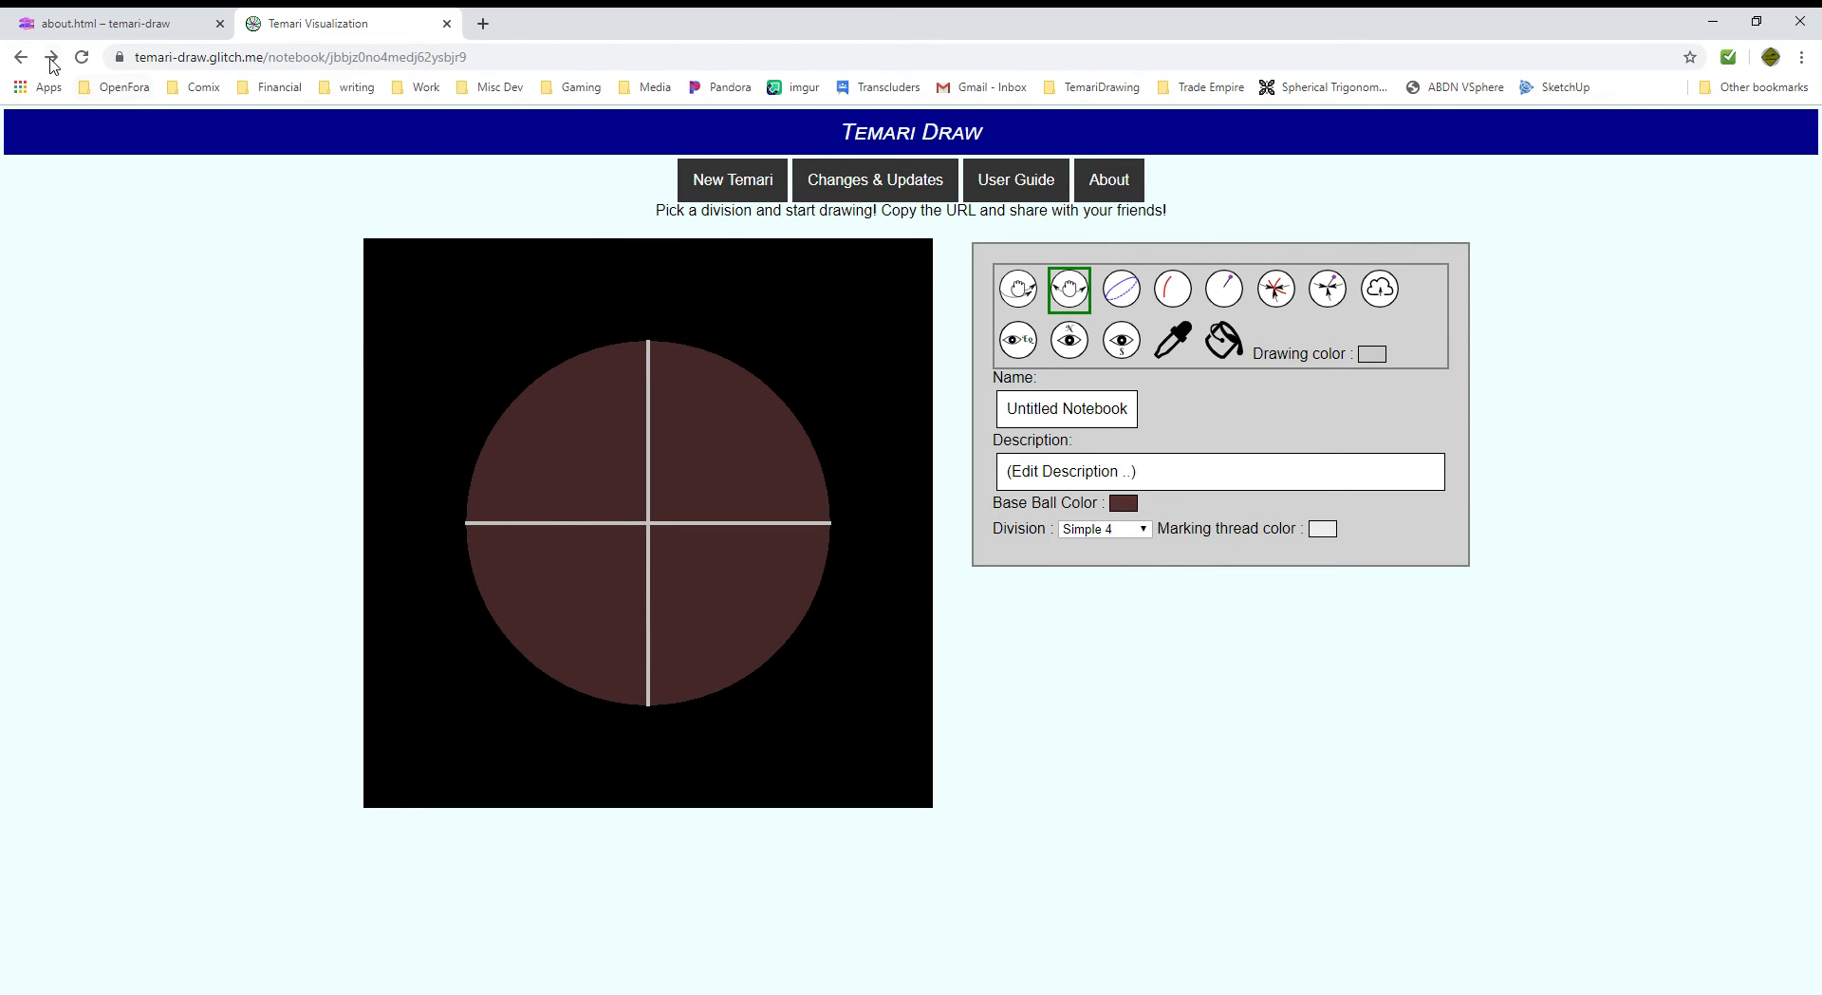
click(52, 59)
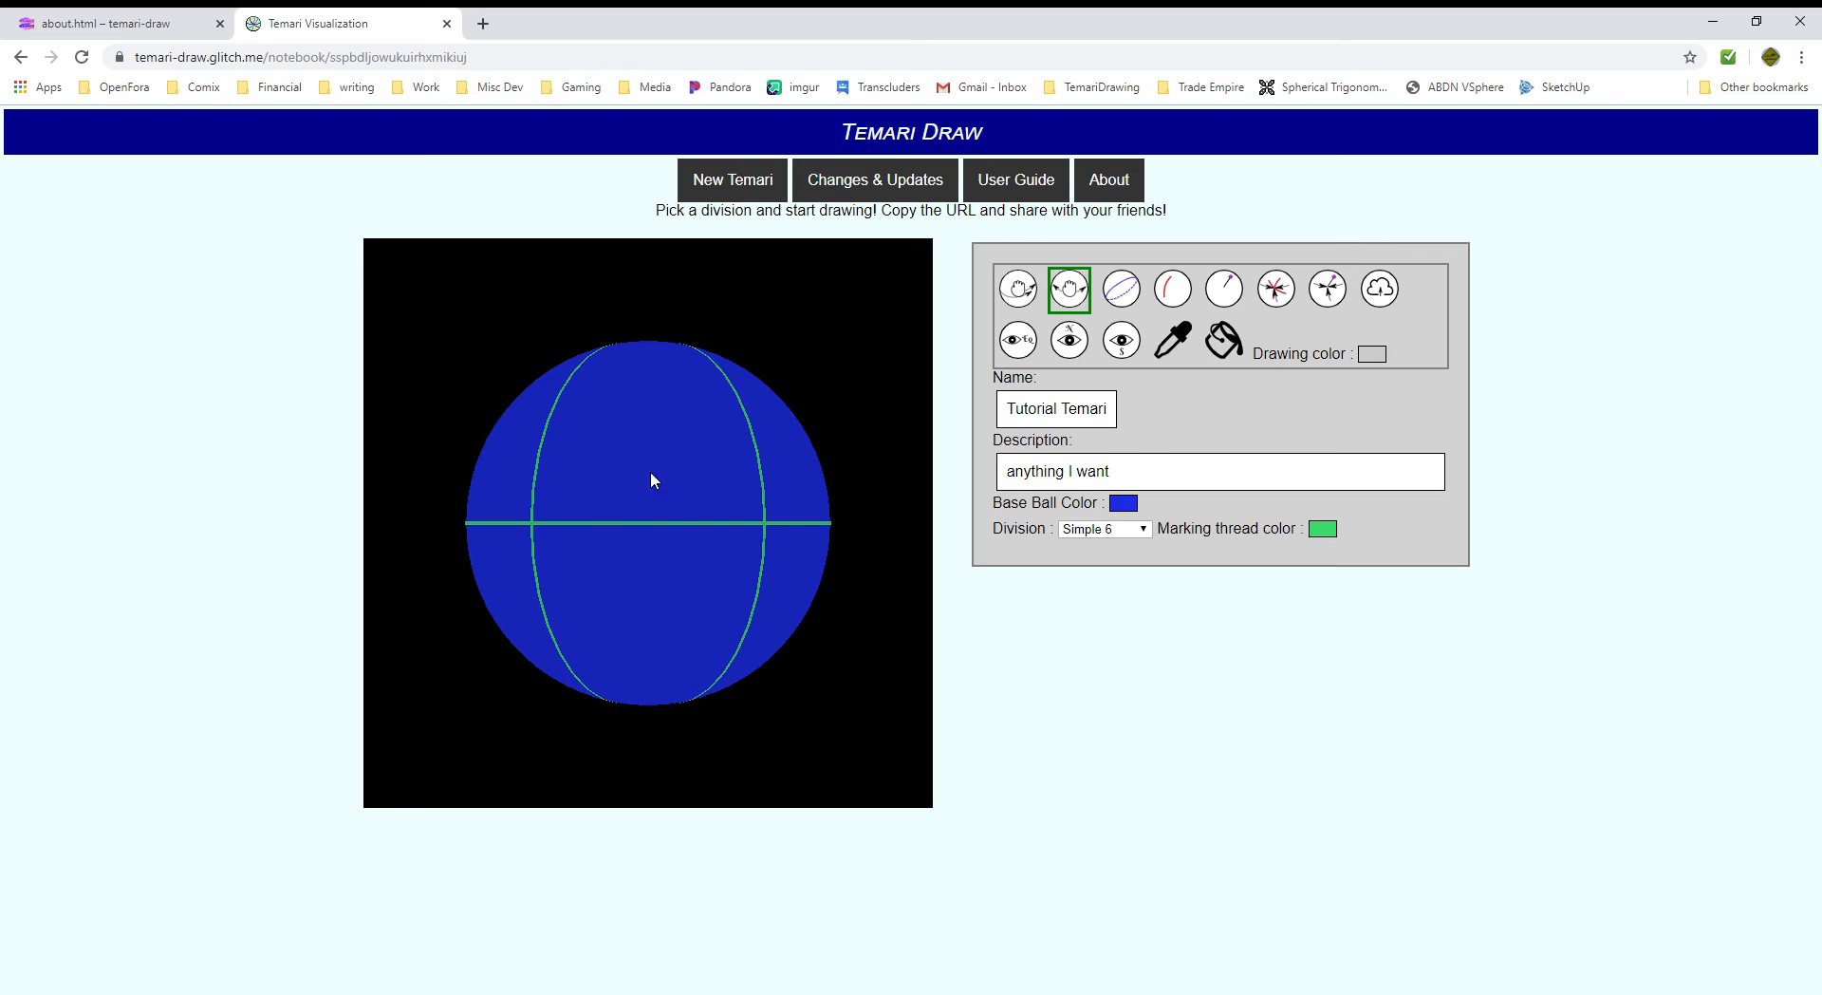
drag(652, 476, 726, 620)
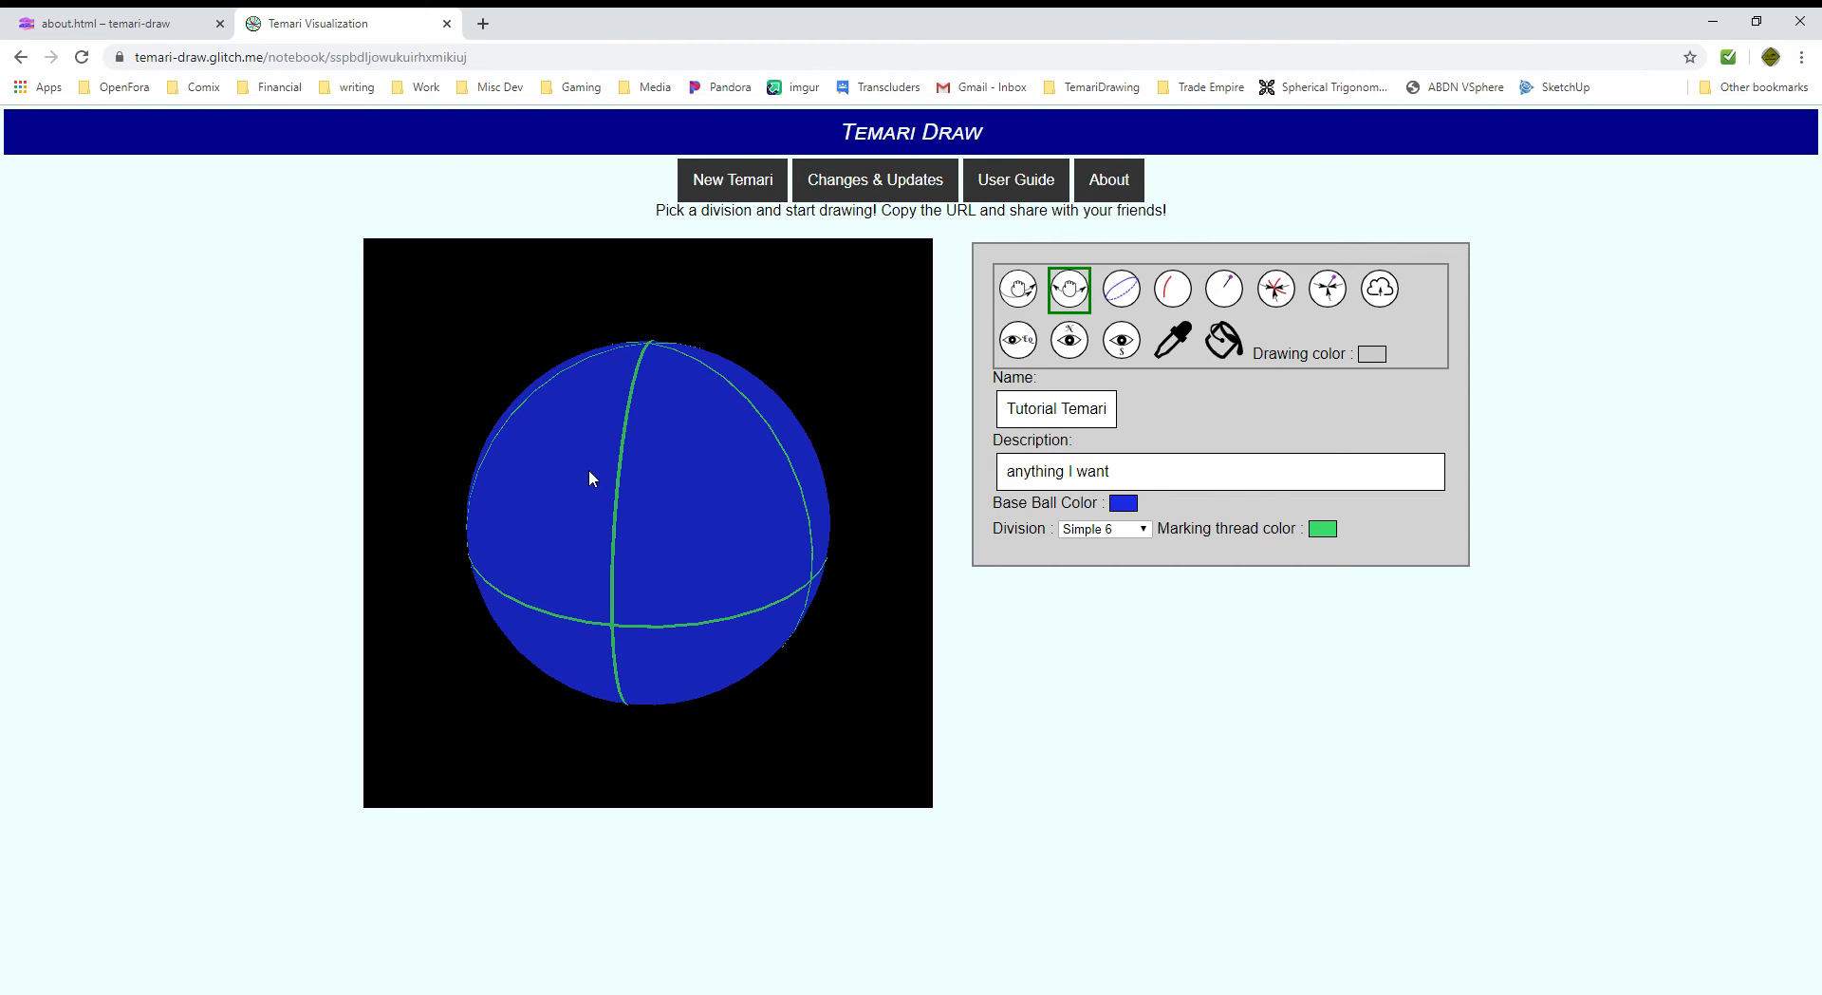
drag(589, 477, 641, 412)
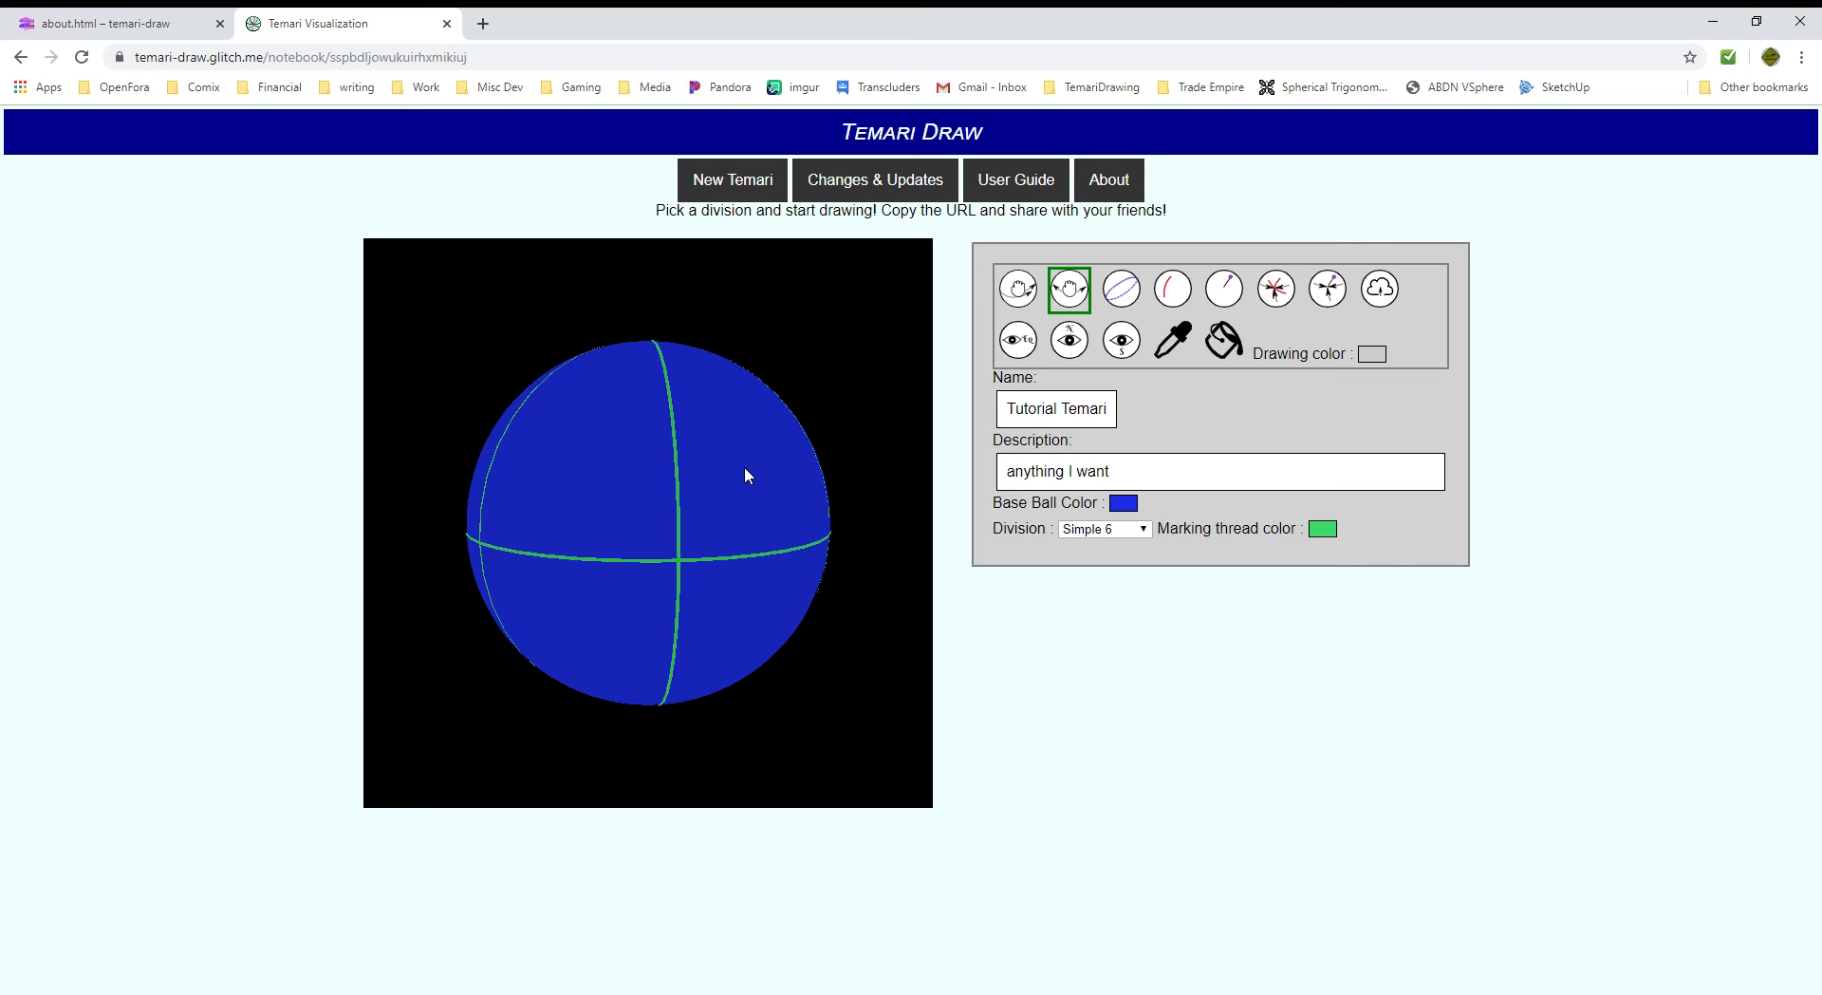
mouse_move(746, 474)
mouse_down()
mouse_move(589, 468)
mouse_move(667, 427)
mouse_move(623, 525)
mouse_move(776, 469)
mouse_up()
drag(648, 475, 561, 433)
drag(701, 448, 534, 462)
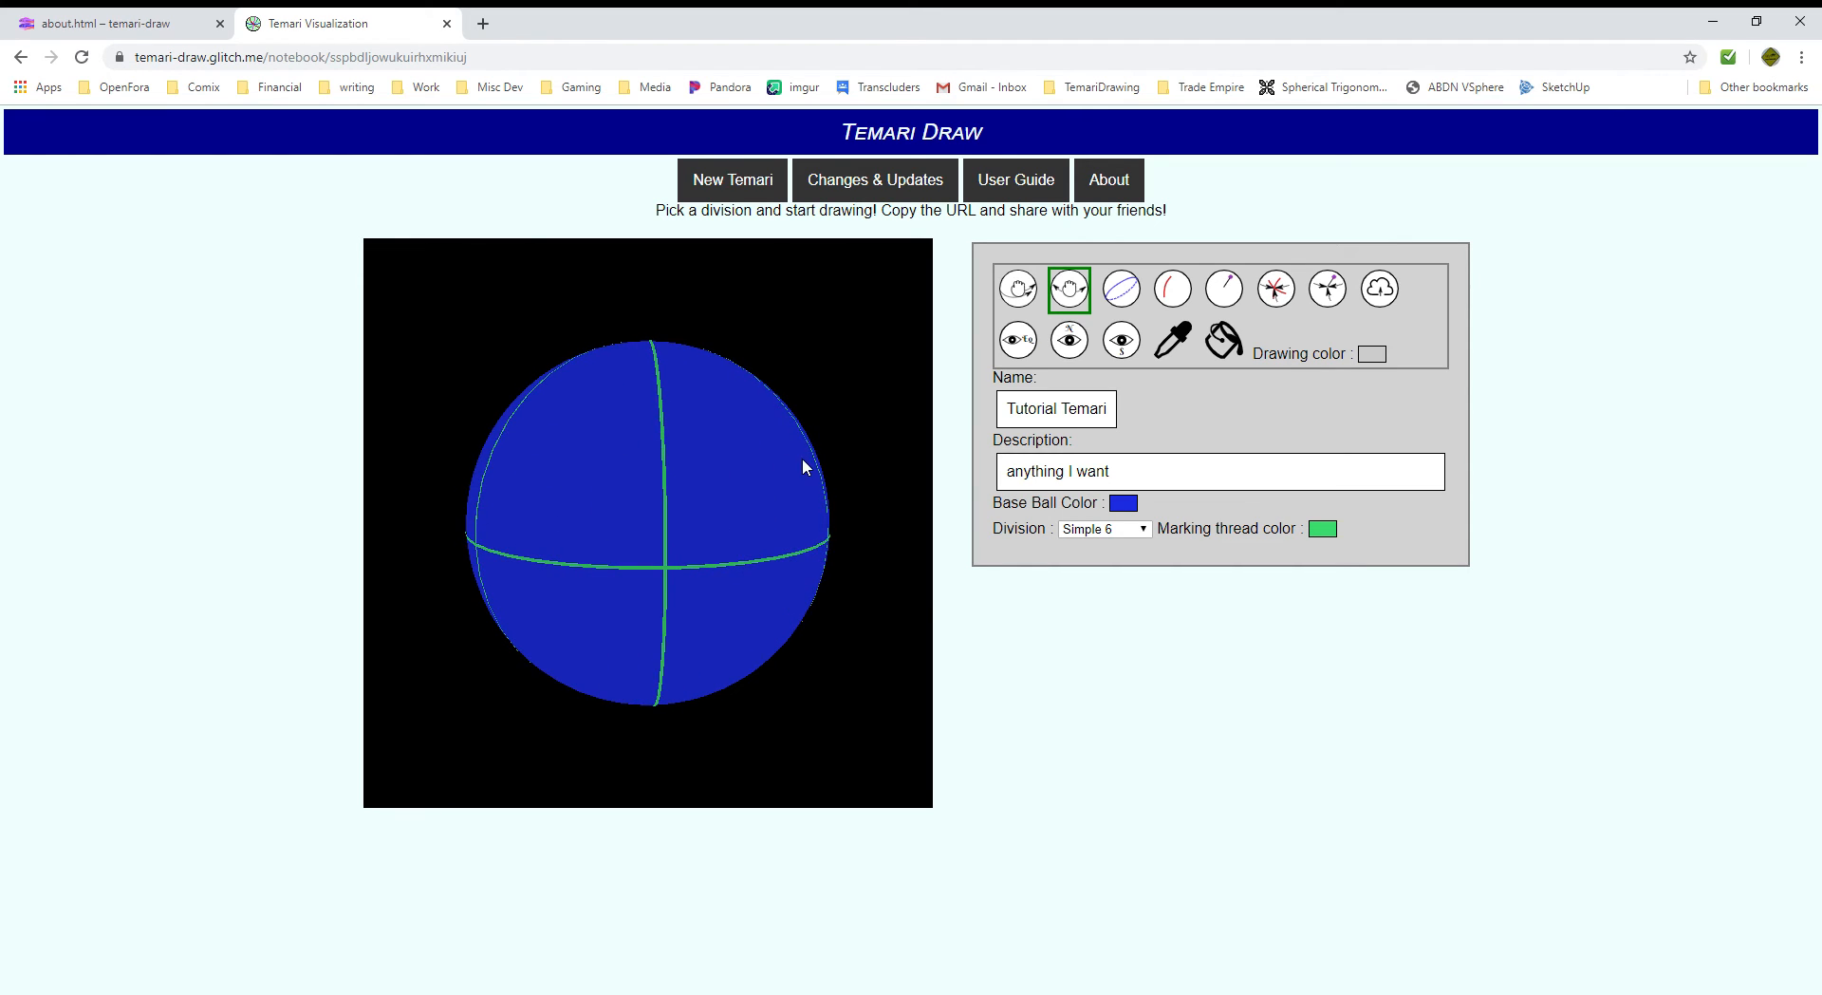
drag(803, 460, 567, 487)
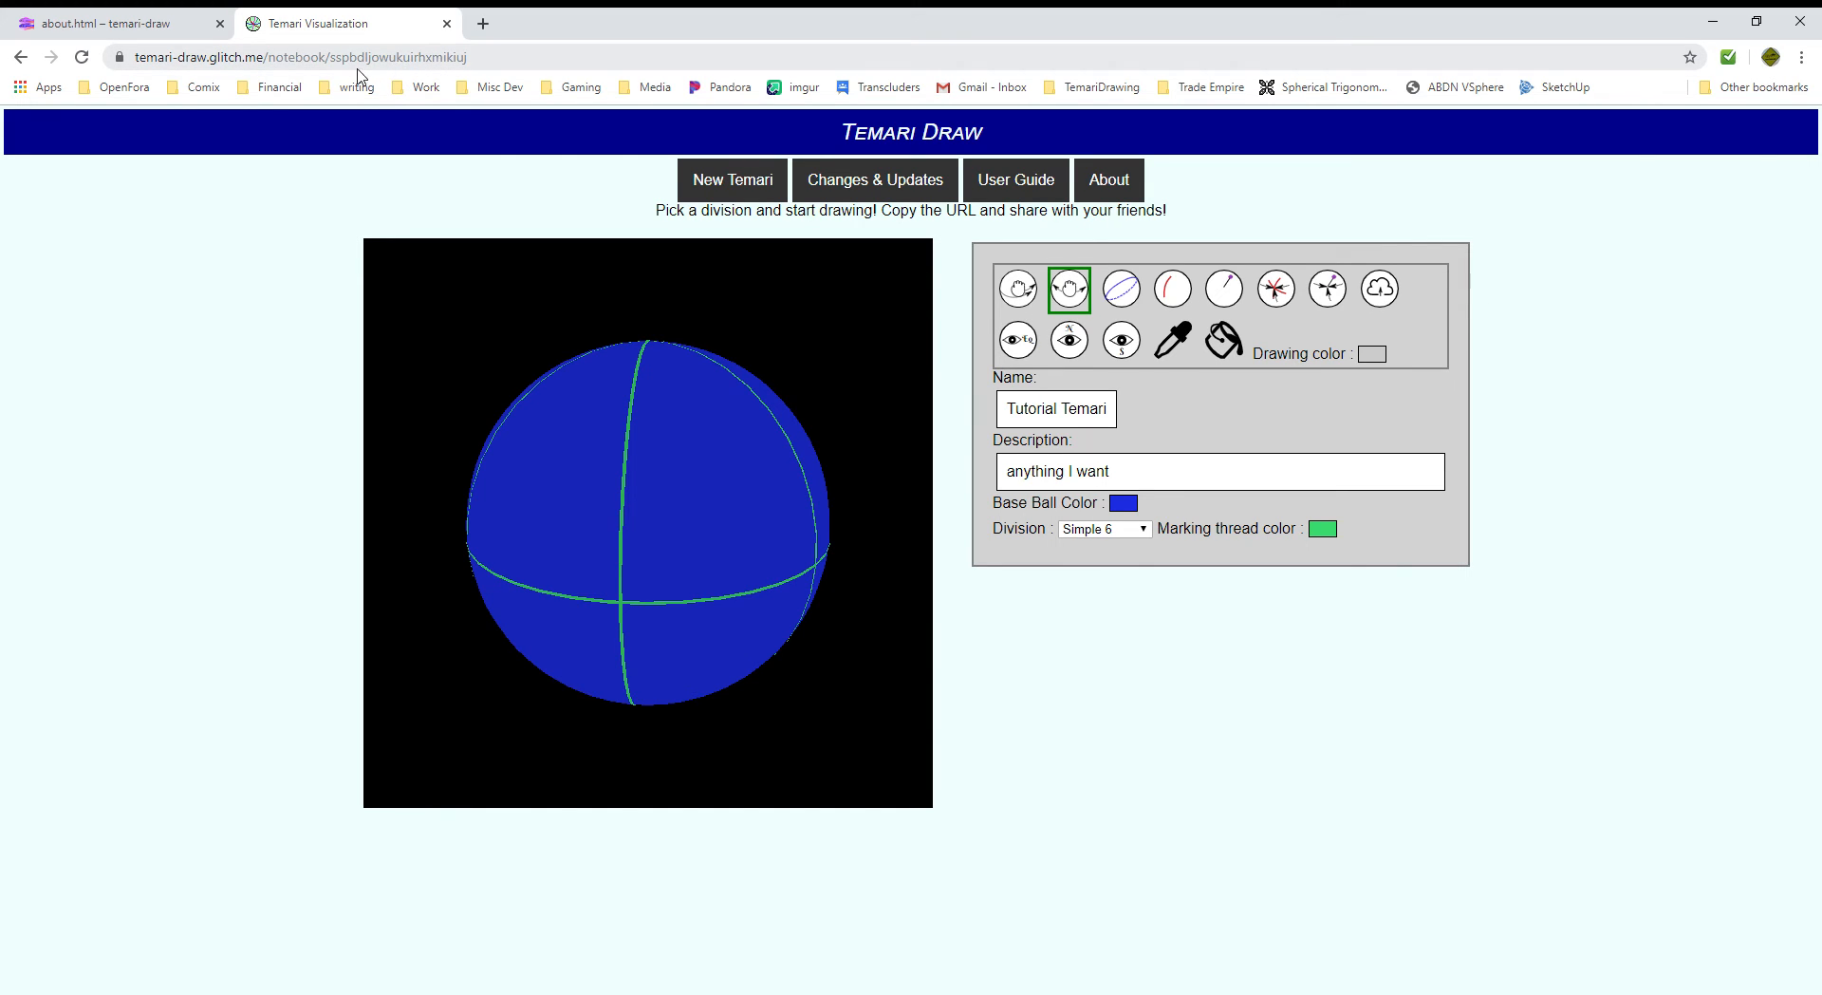
drag(687, 474, 824, 506)
drag(673, 502, 704, 538)
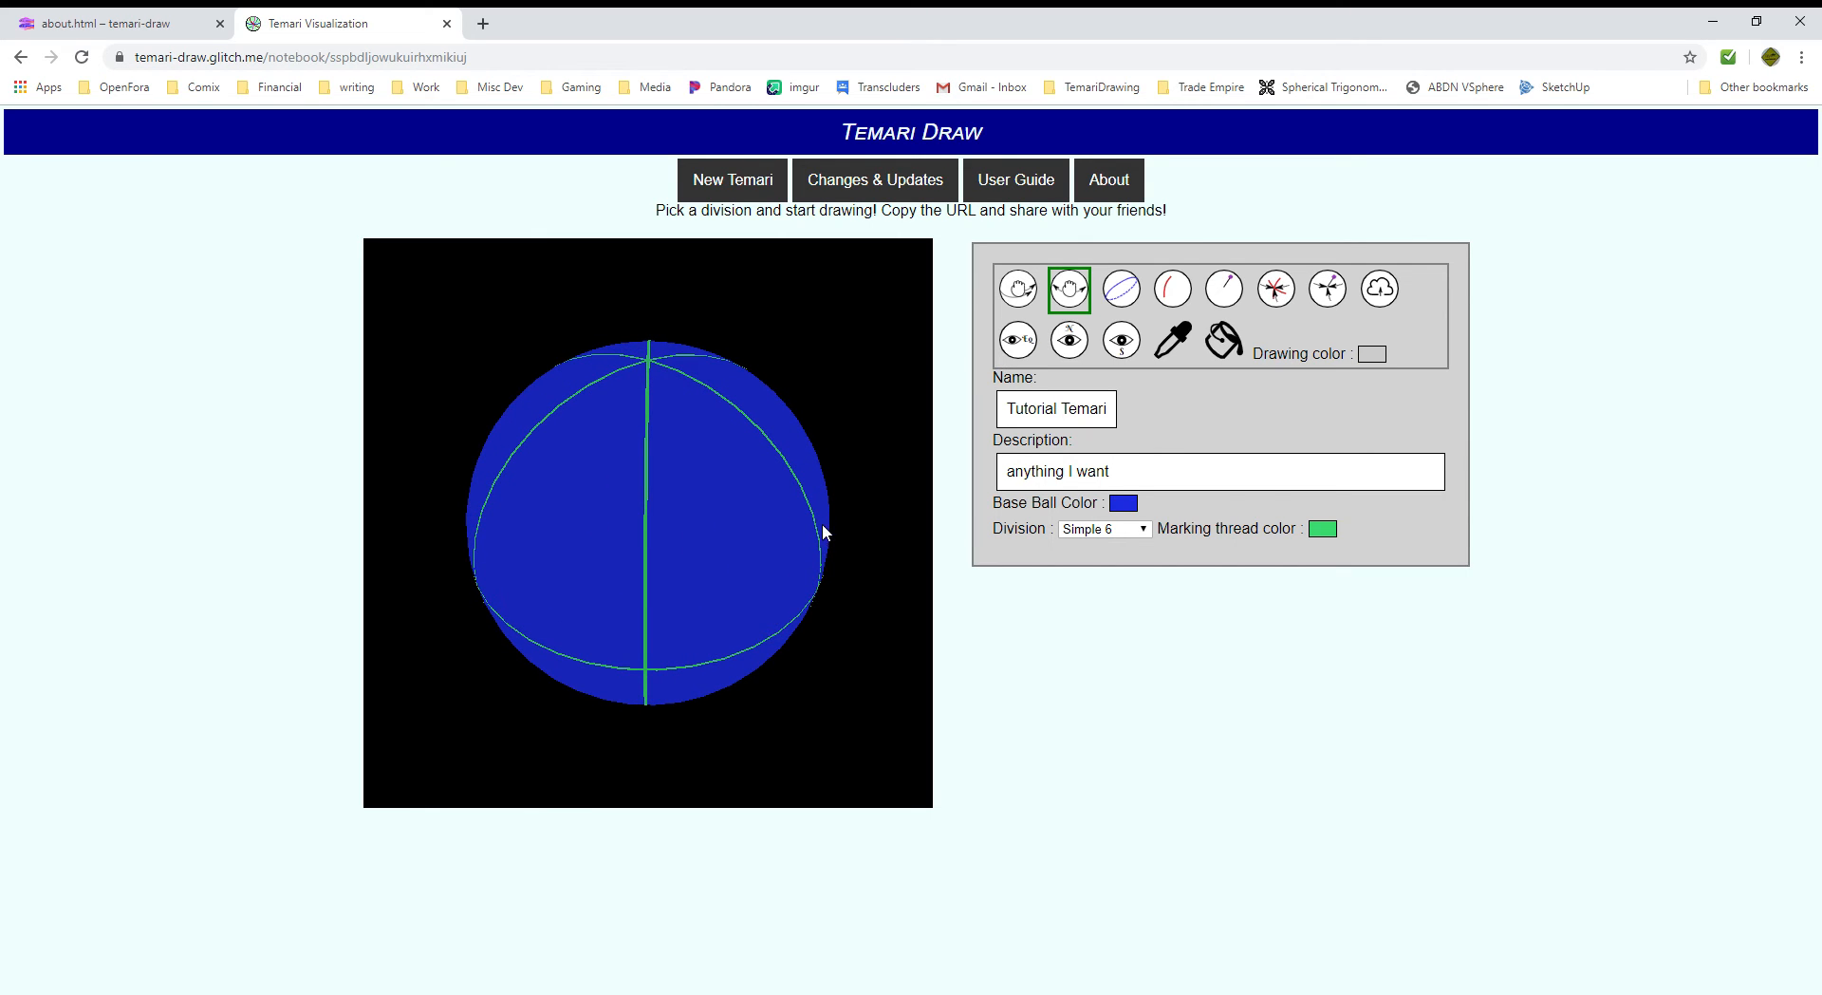
drag(521, 508, 848, 452)
drag(617, 448, 731, 400)
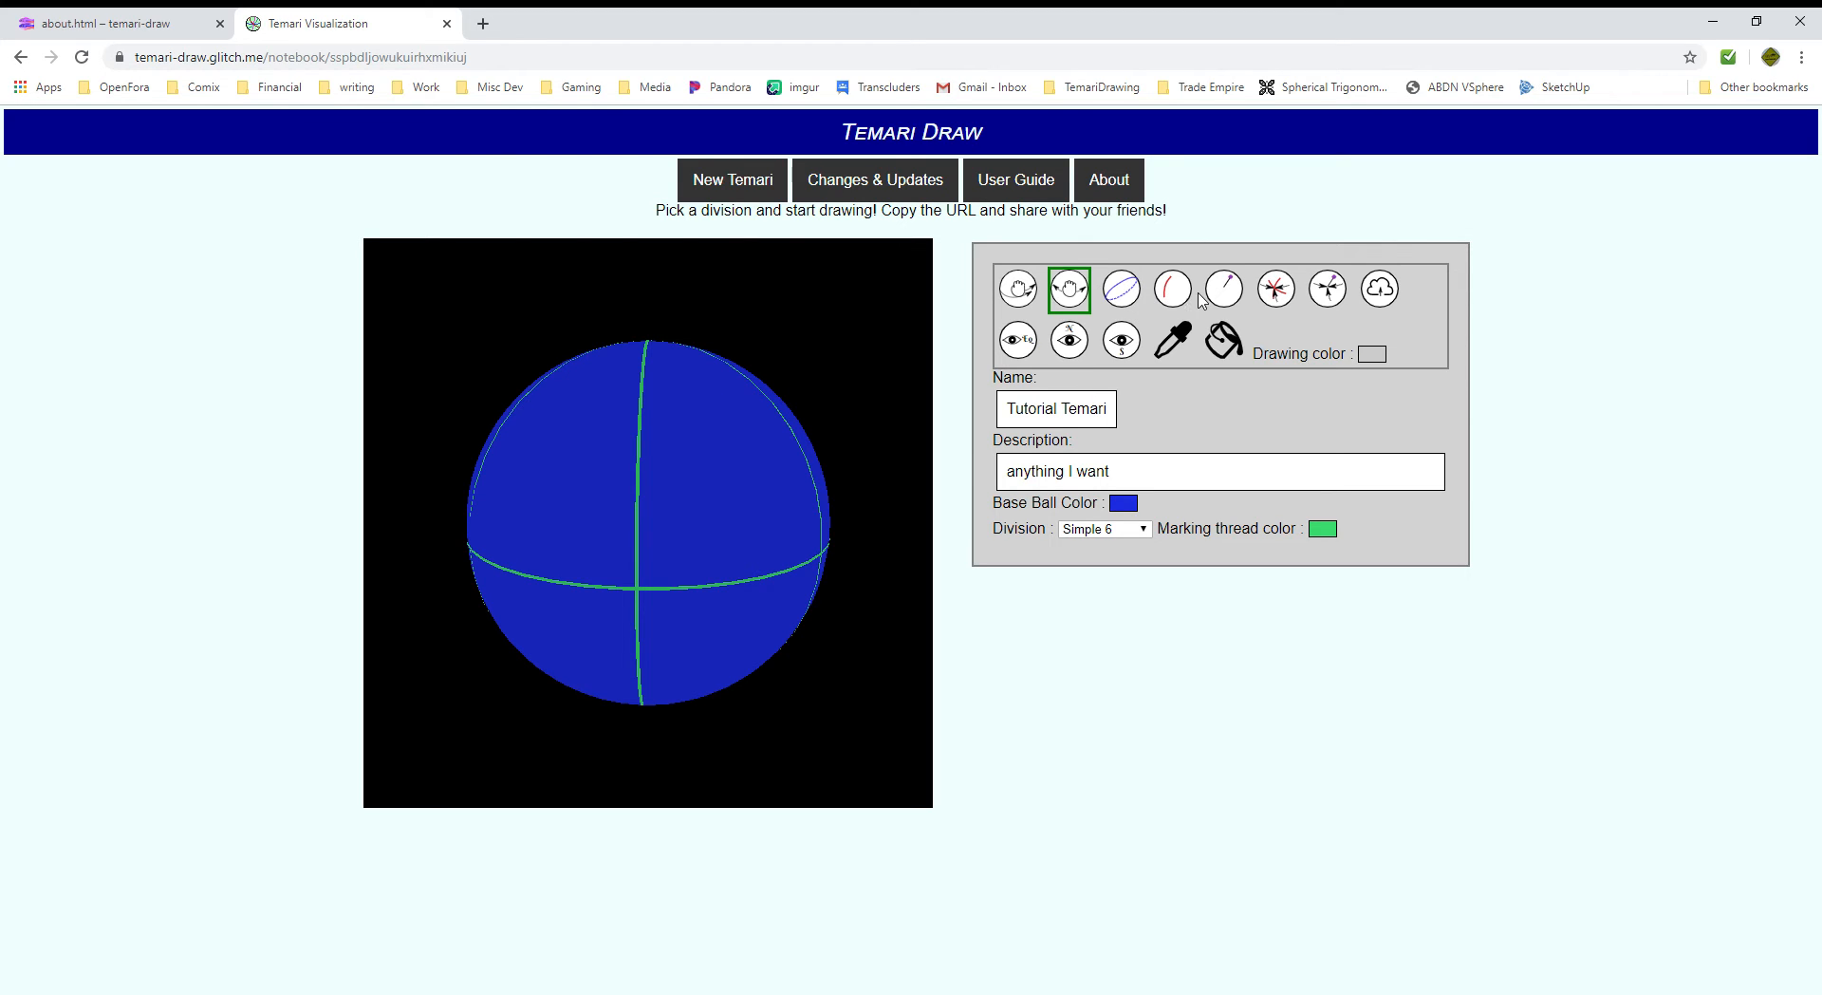
drag(720, 376, 931, 418)
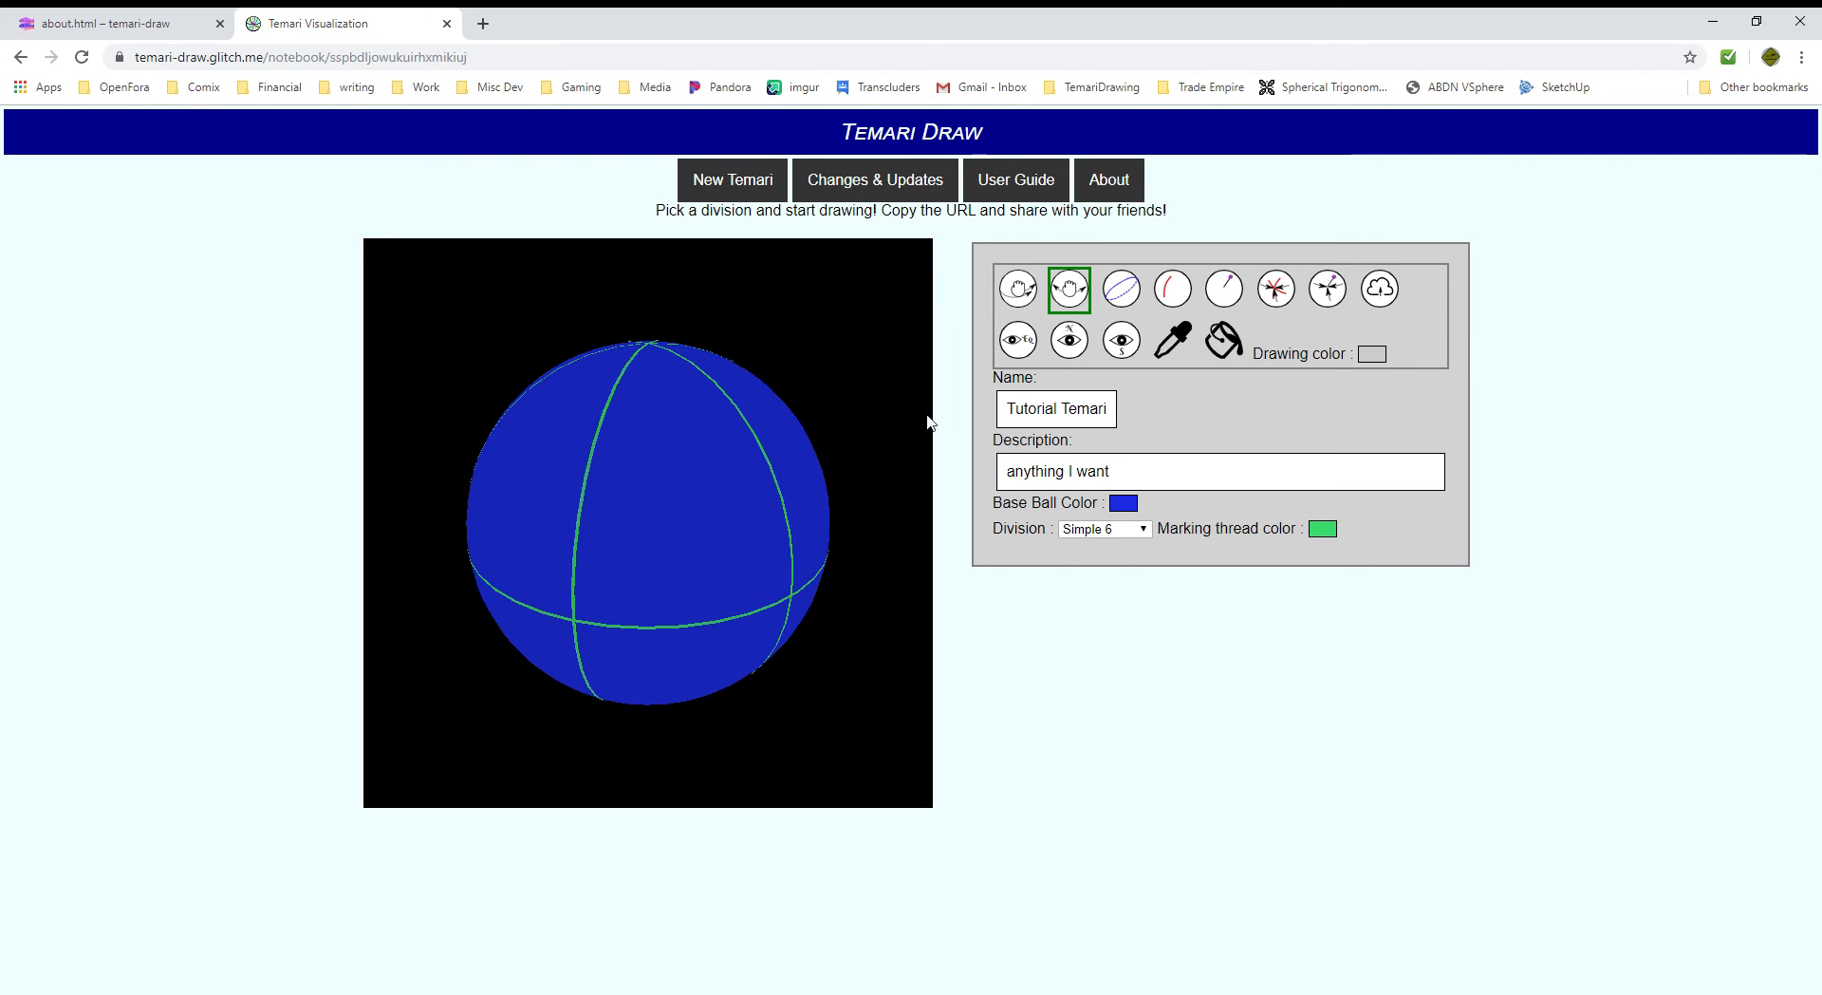
Try switching among the pin, line and great circle tools, ending with the pin tool active.
click(1227, 292)
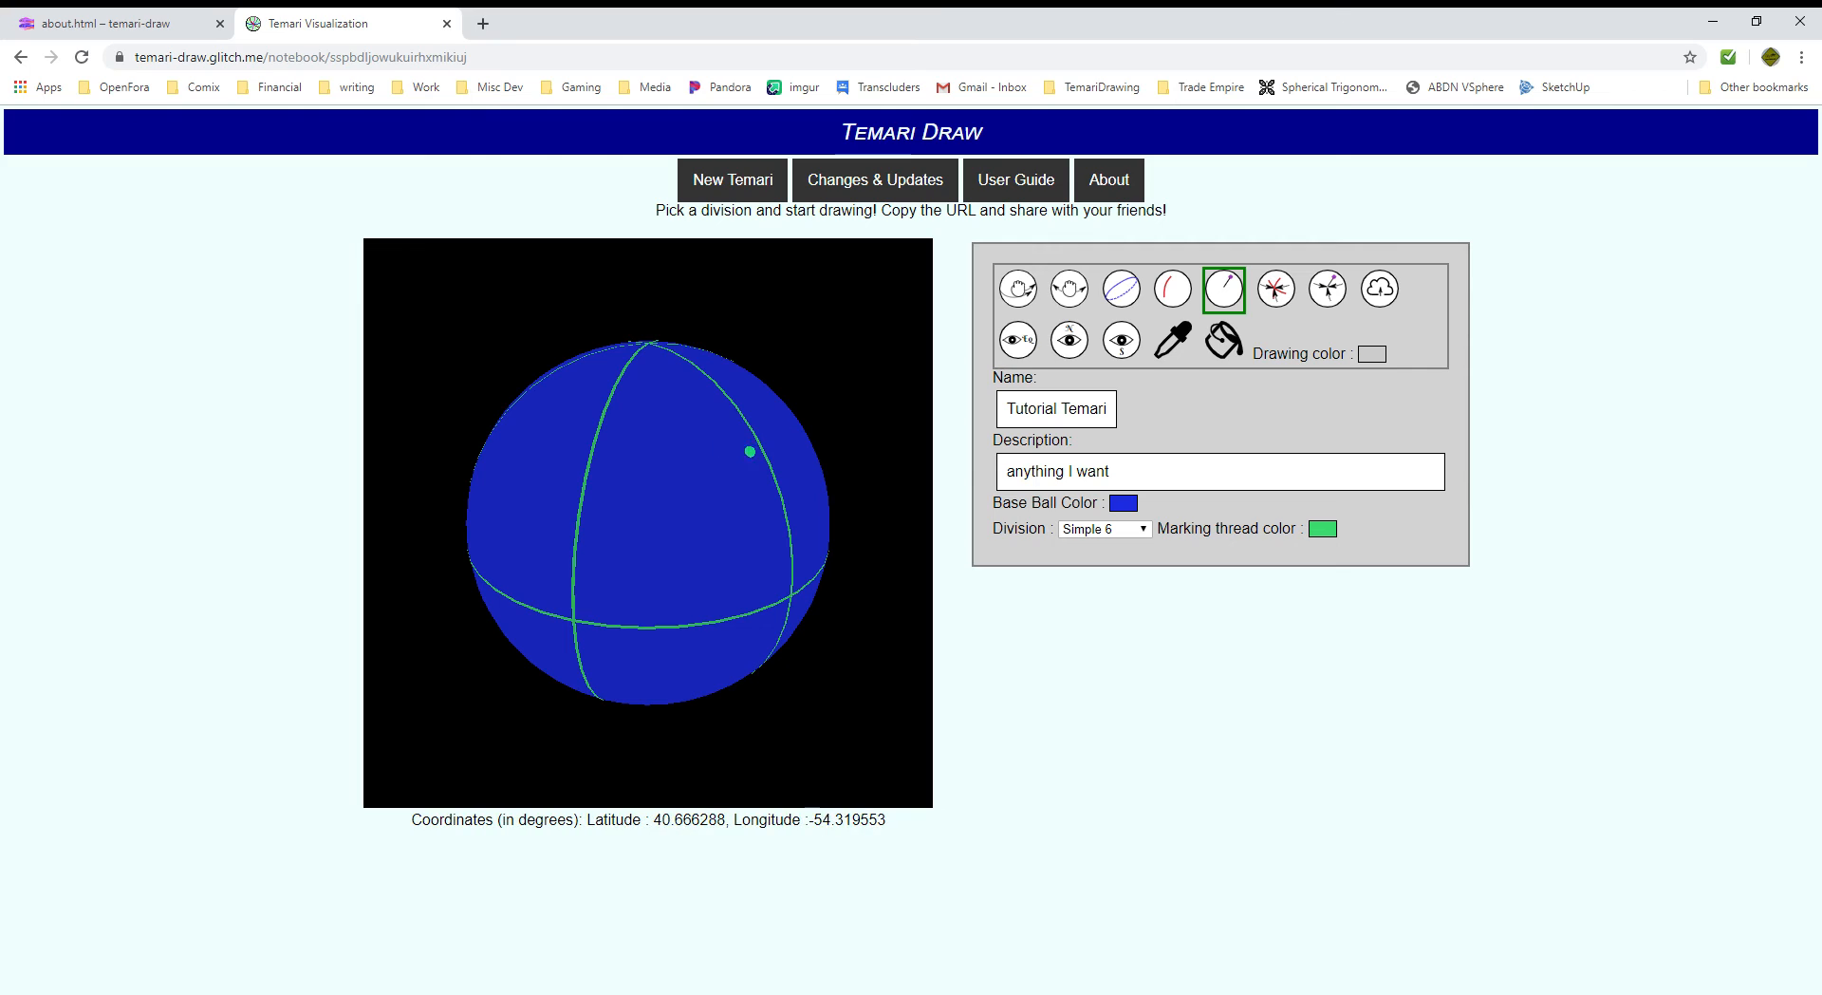
click(1174, 294)
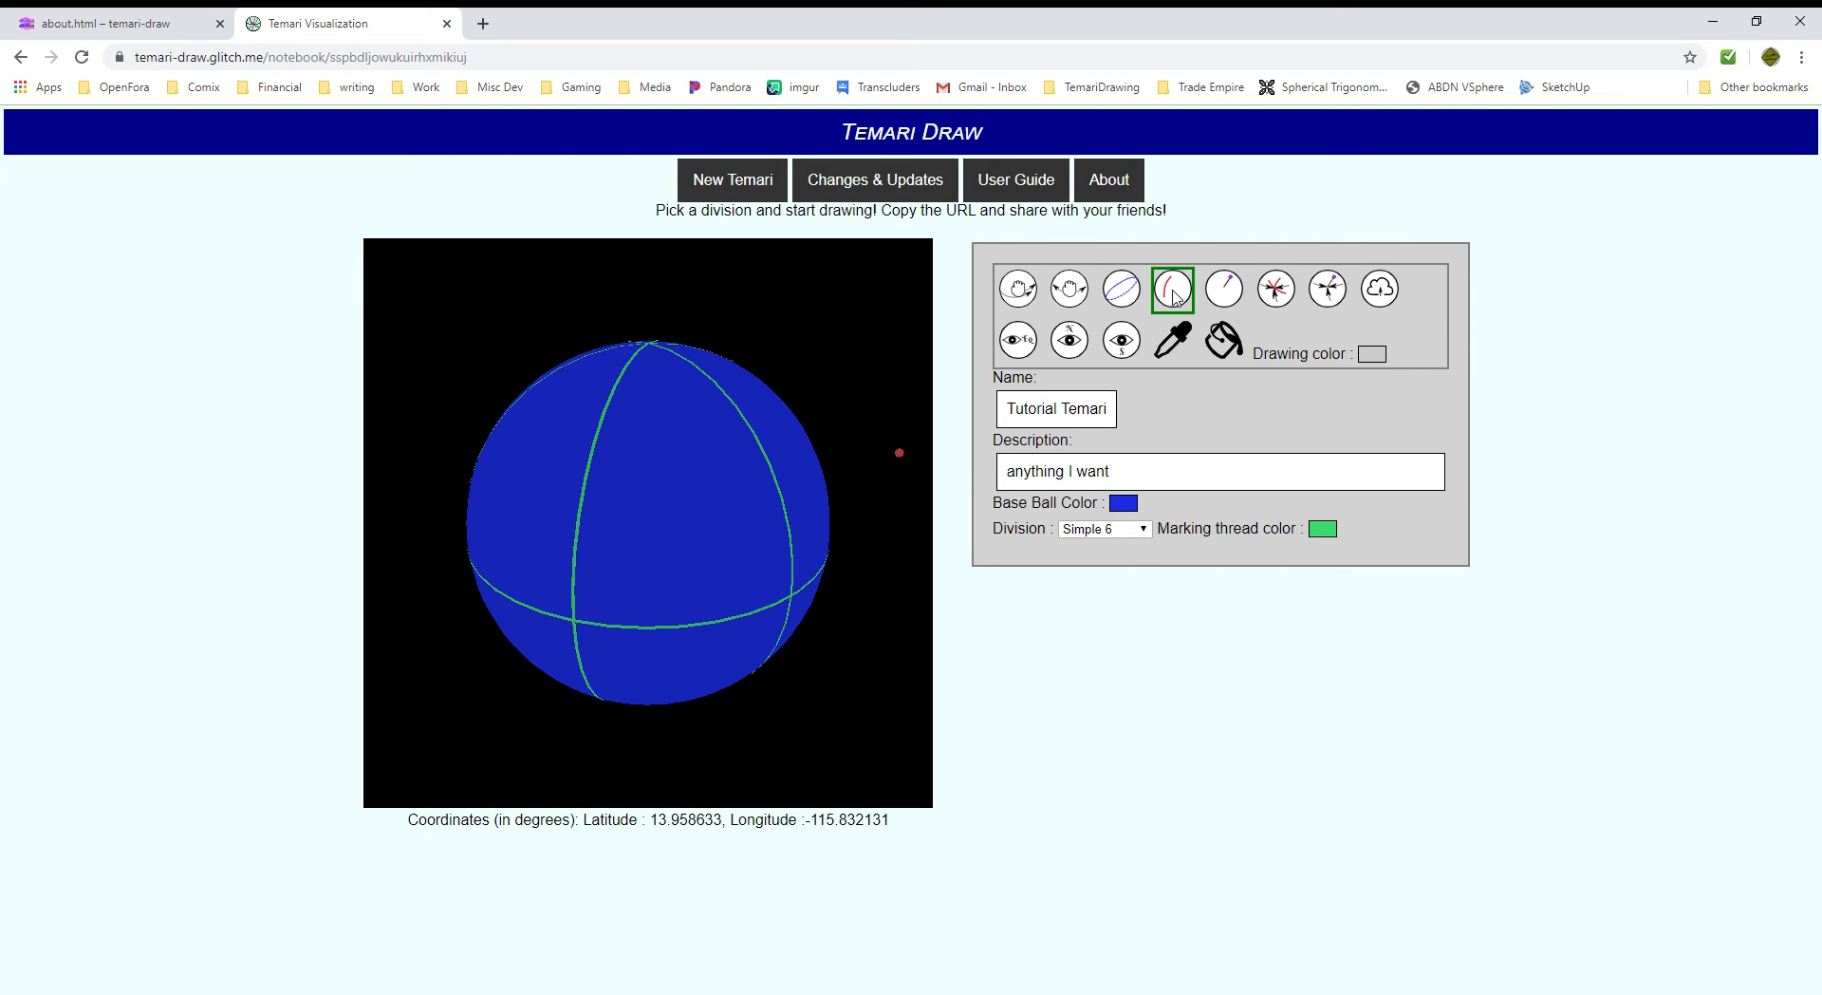
click(1122, 297)
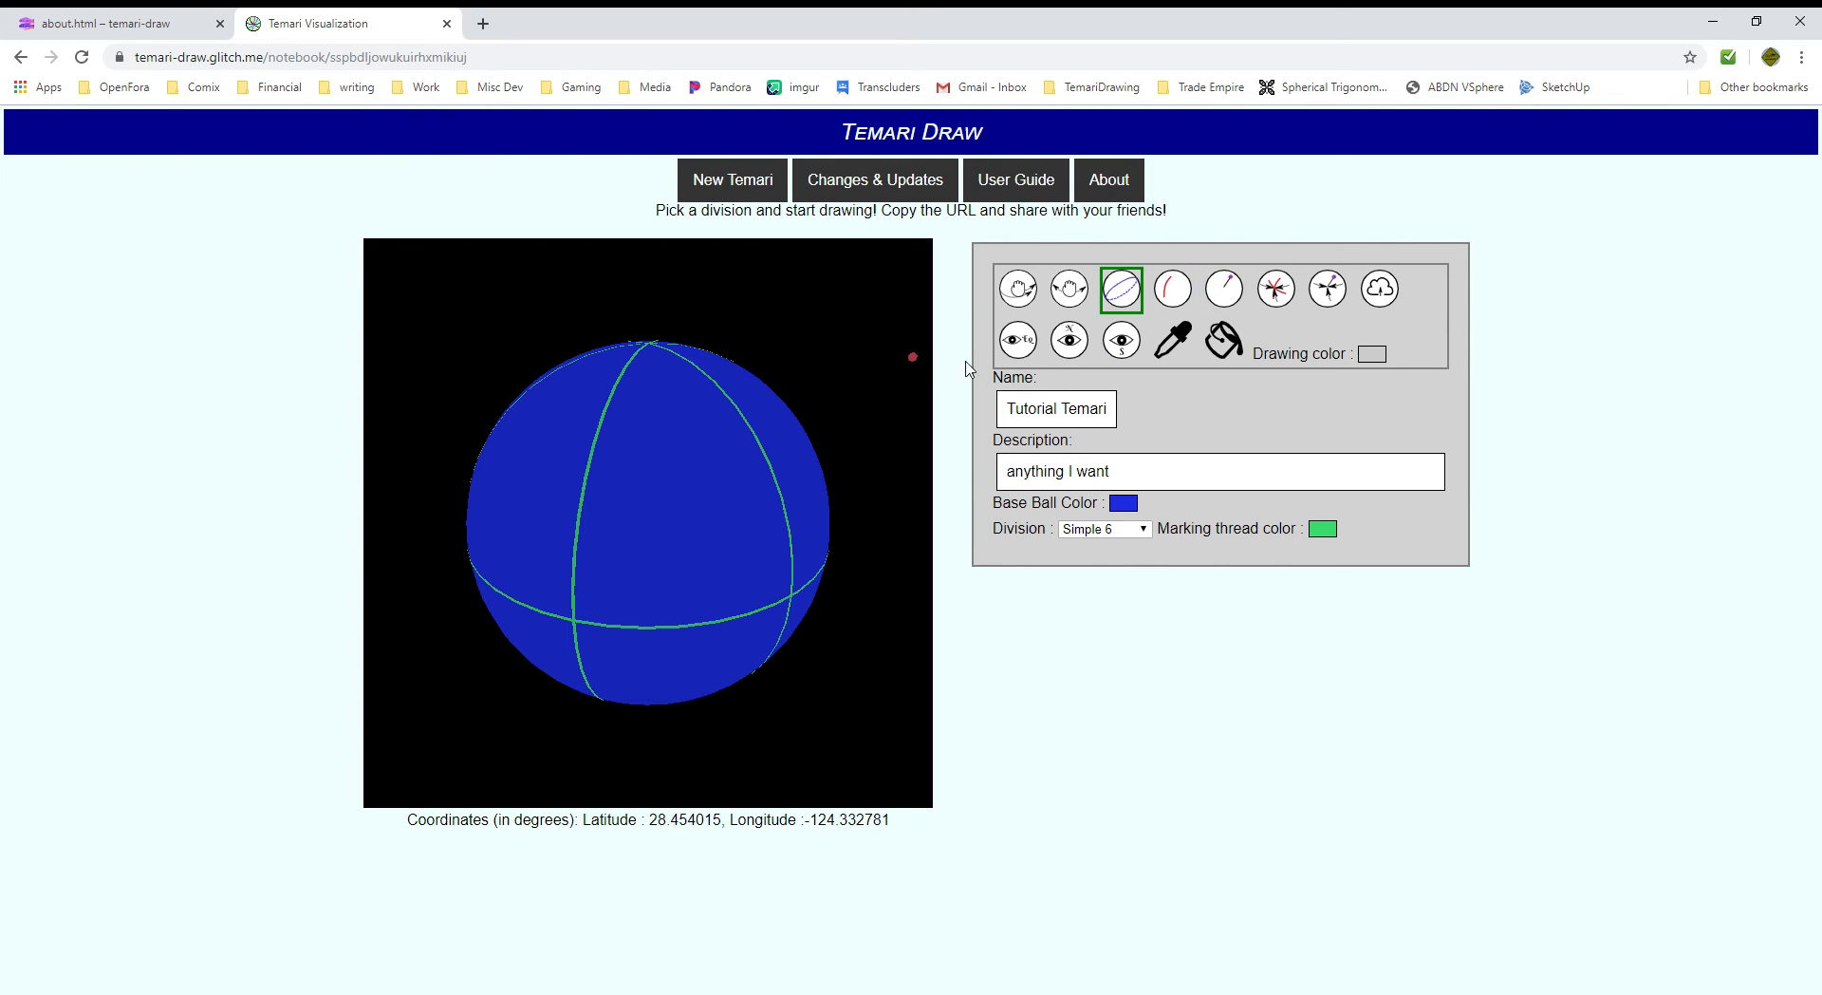
click(1218, 302)
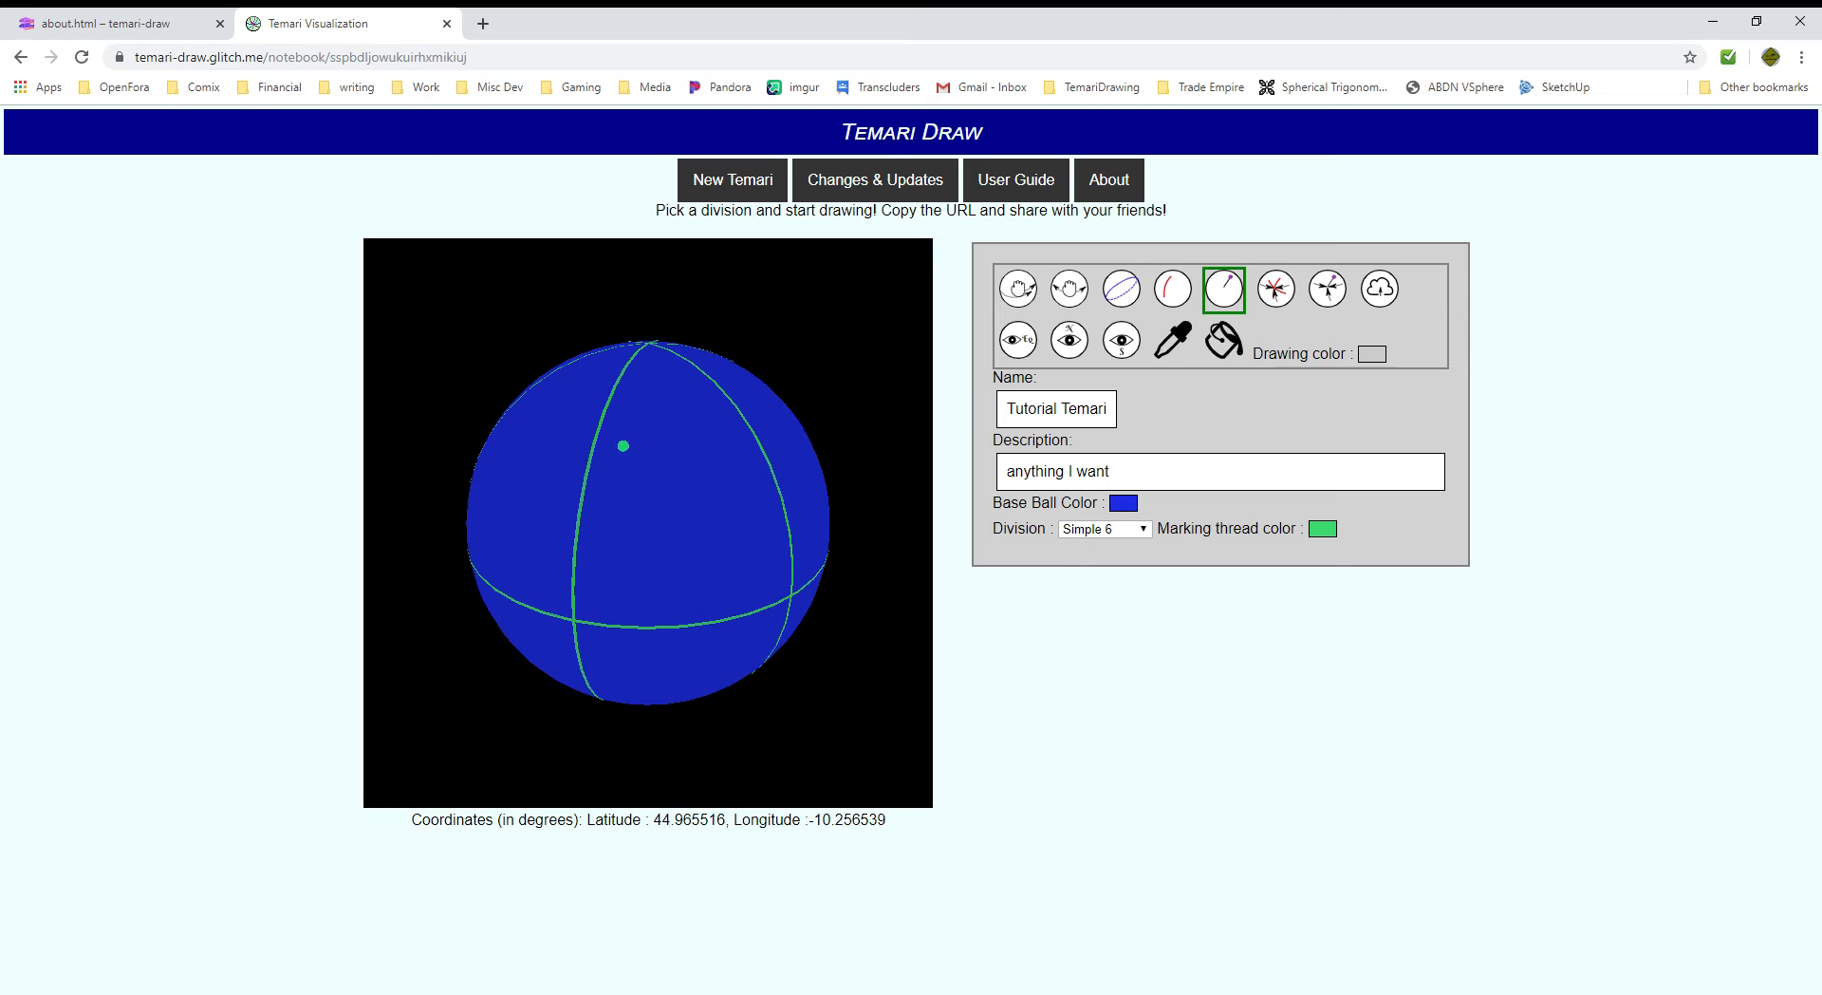
Rotate the ball to face its equator and zoom in and out, leaving the ball enlarged within the drawing area.
click(1070, 289)
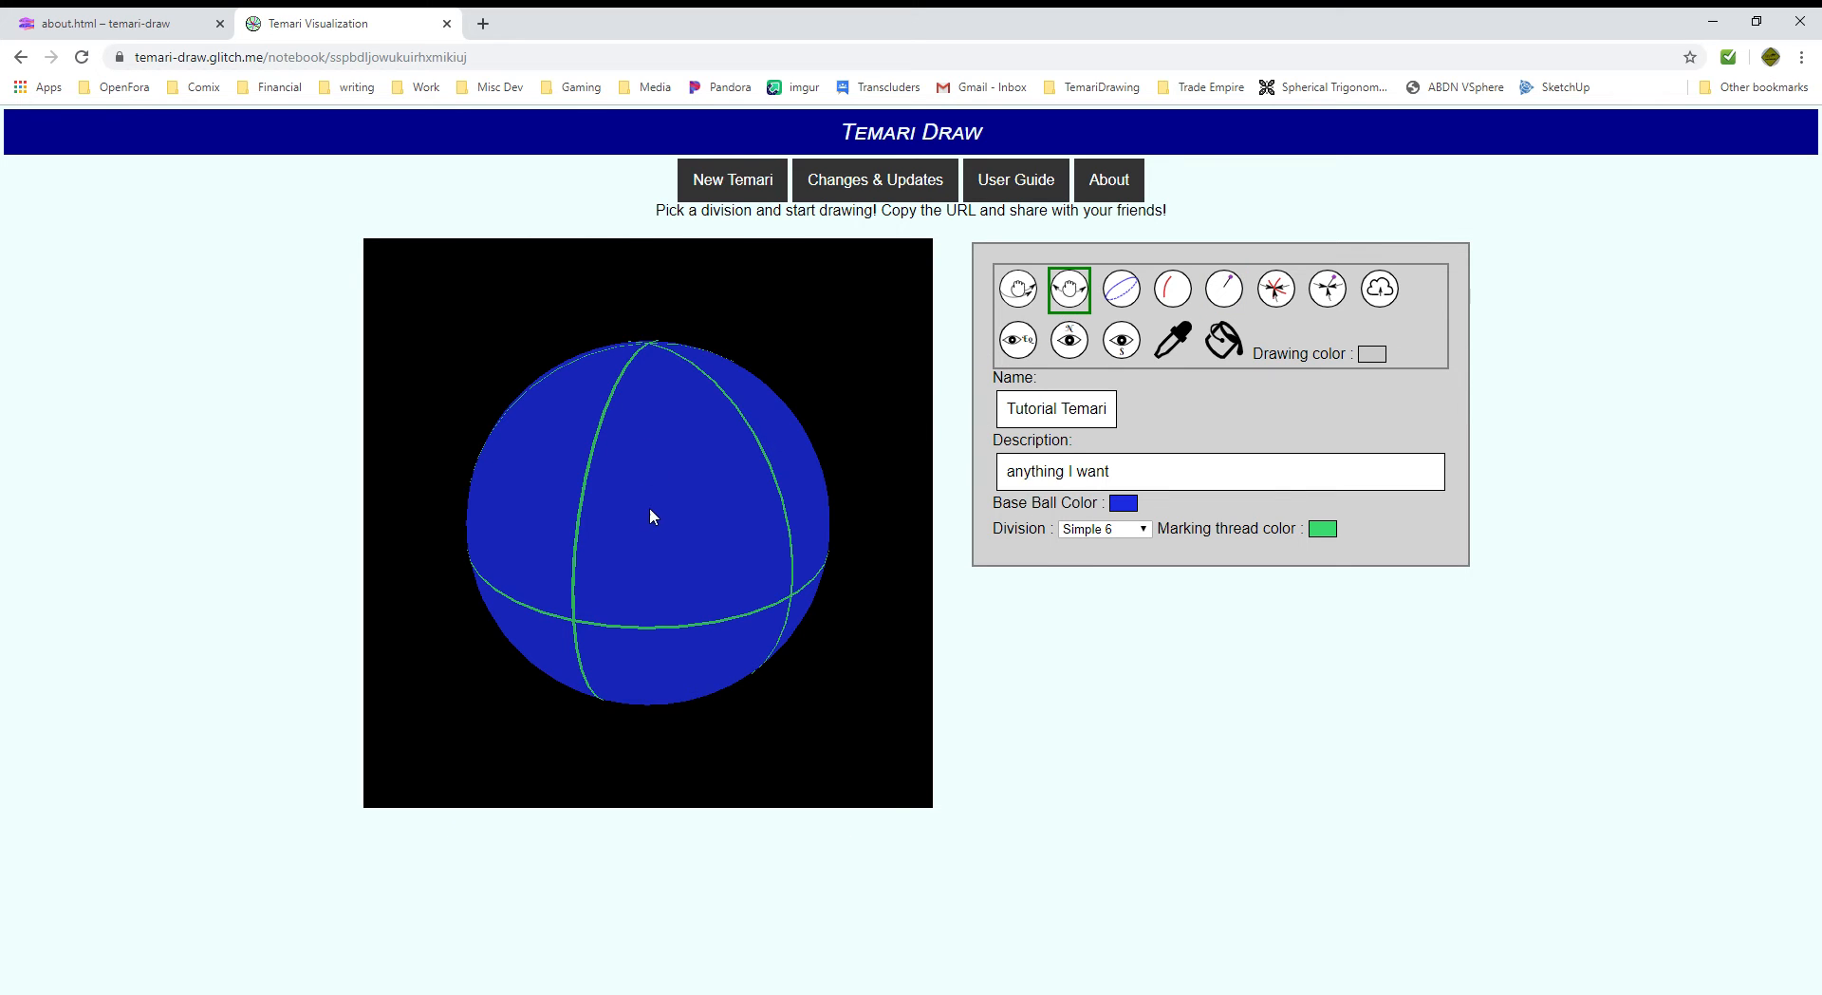
drag(649, 507, 784, 450)
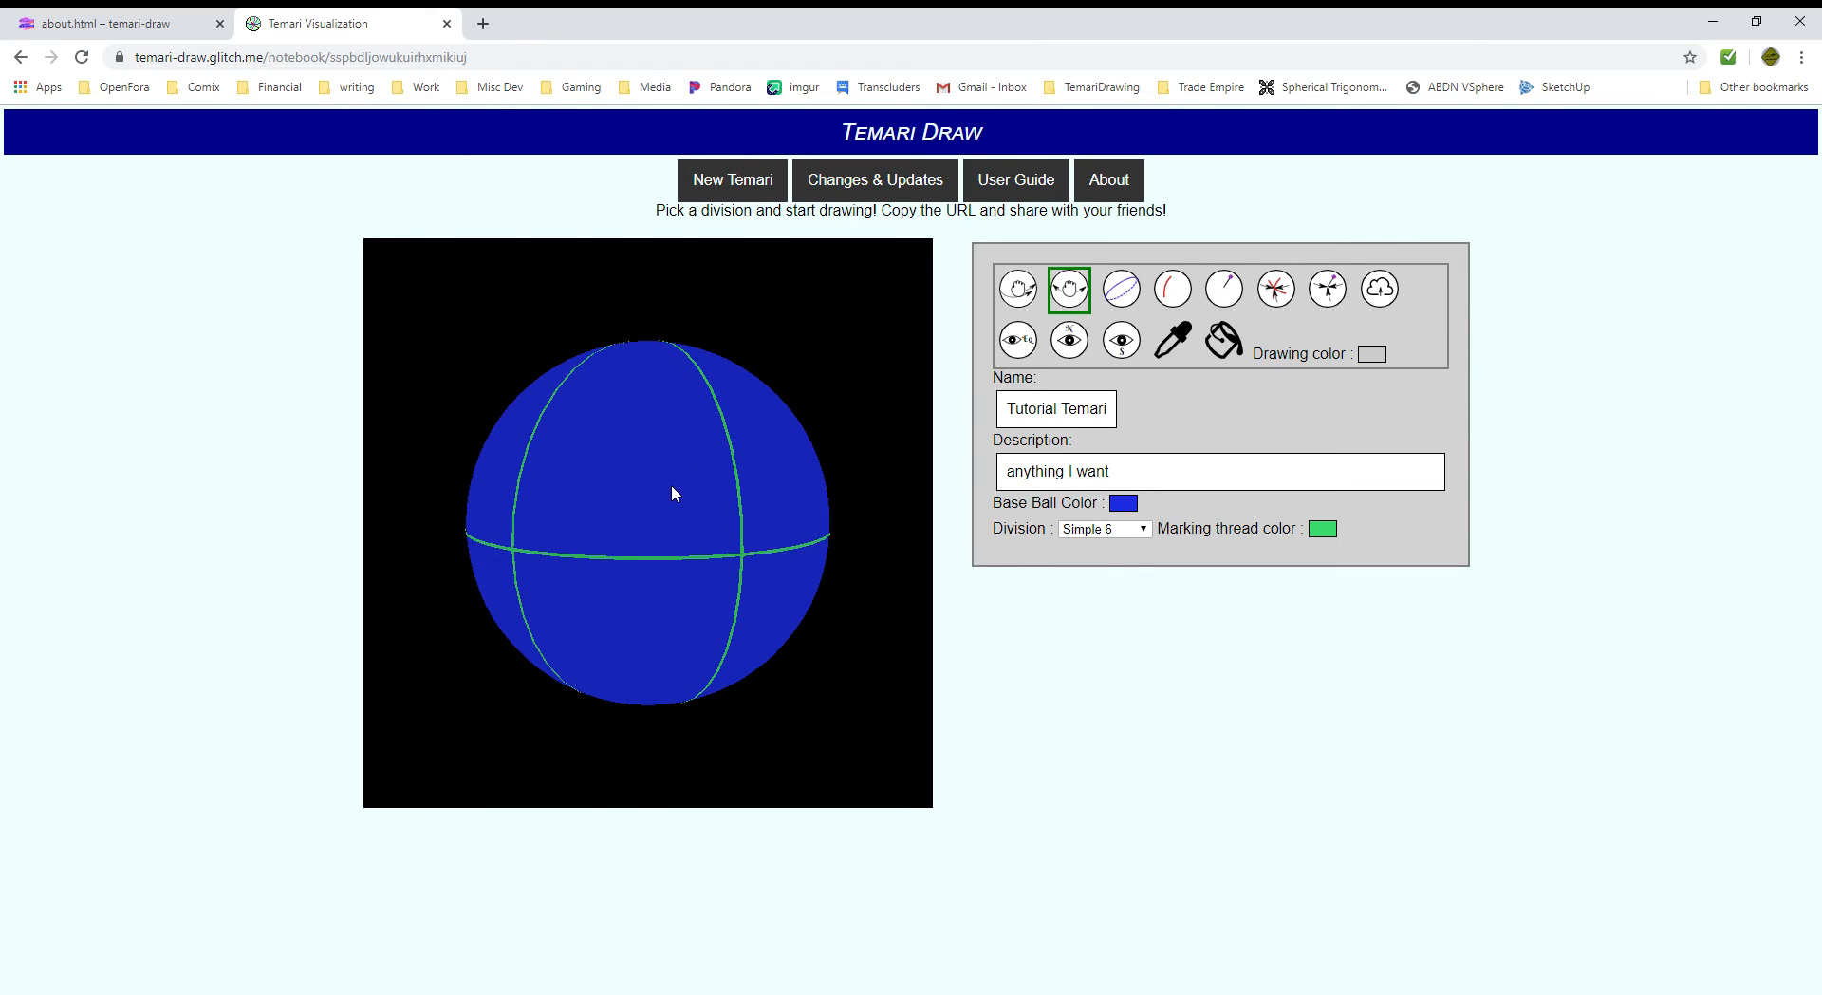
scroll(672, 494, down, 2)
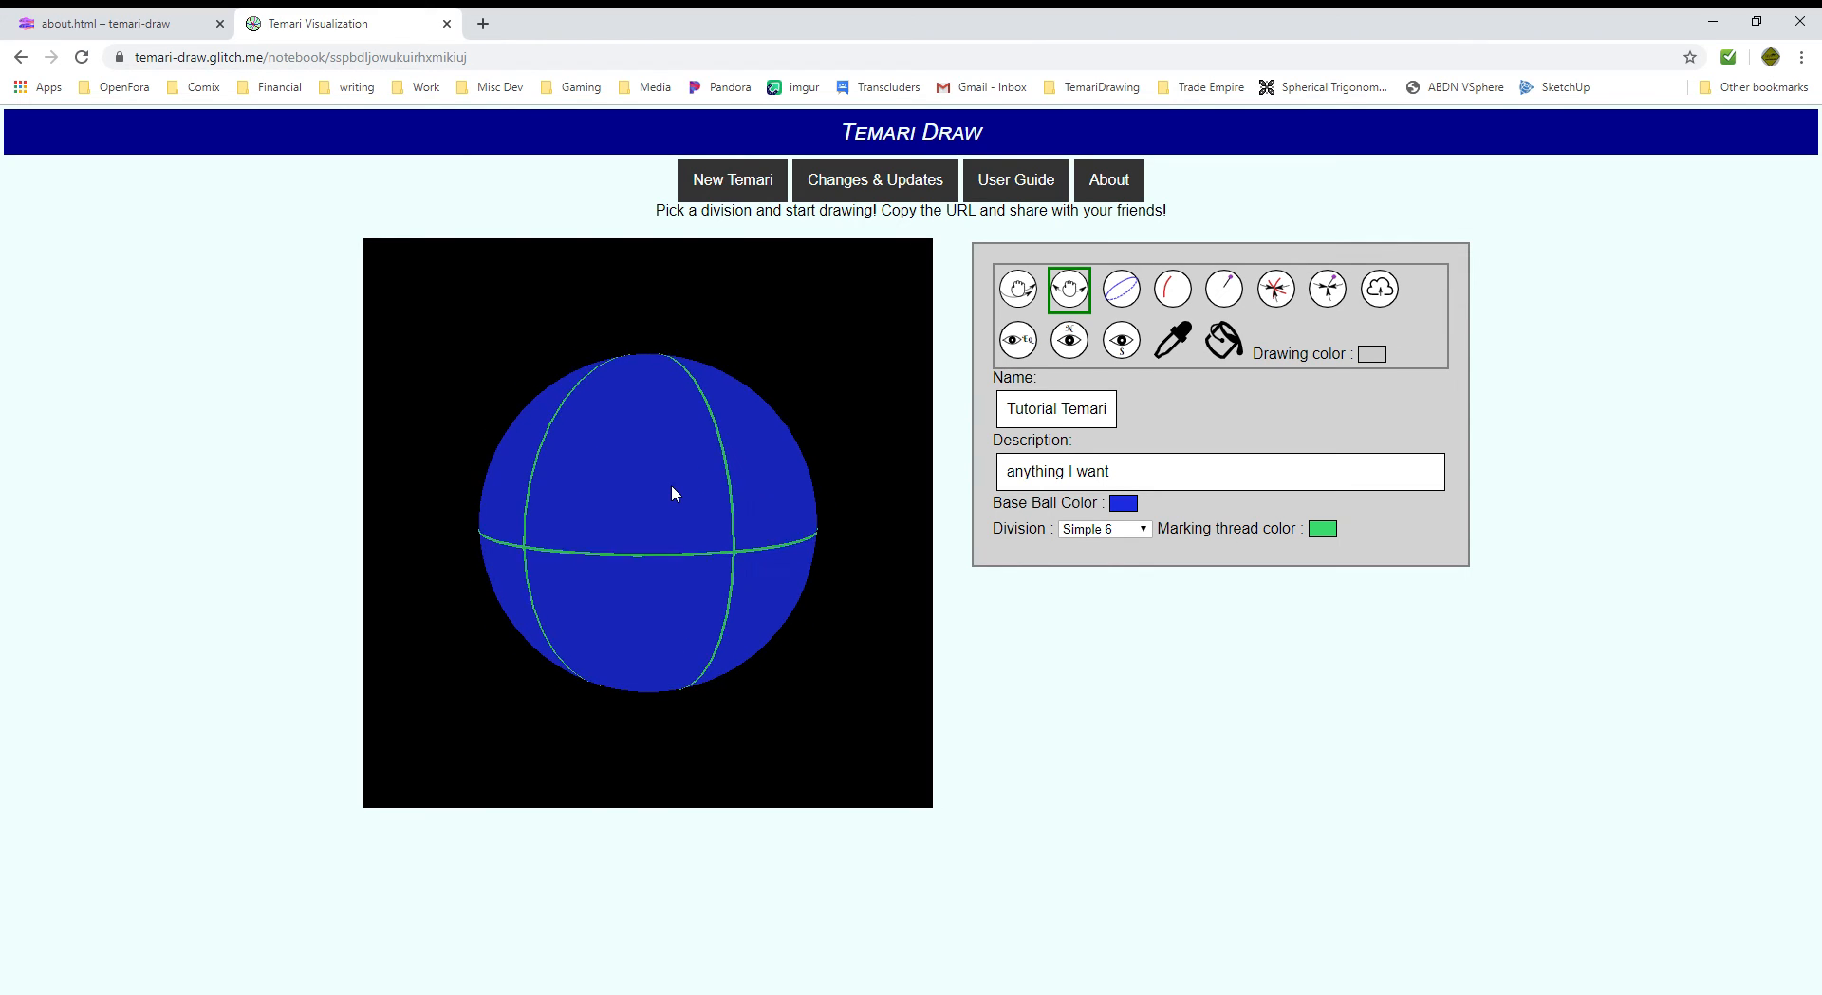
scroll(672, 494, up, 2)
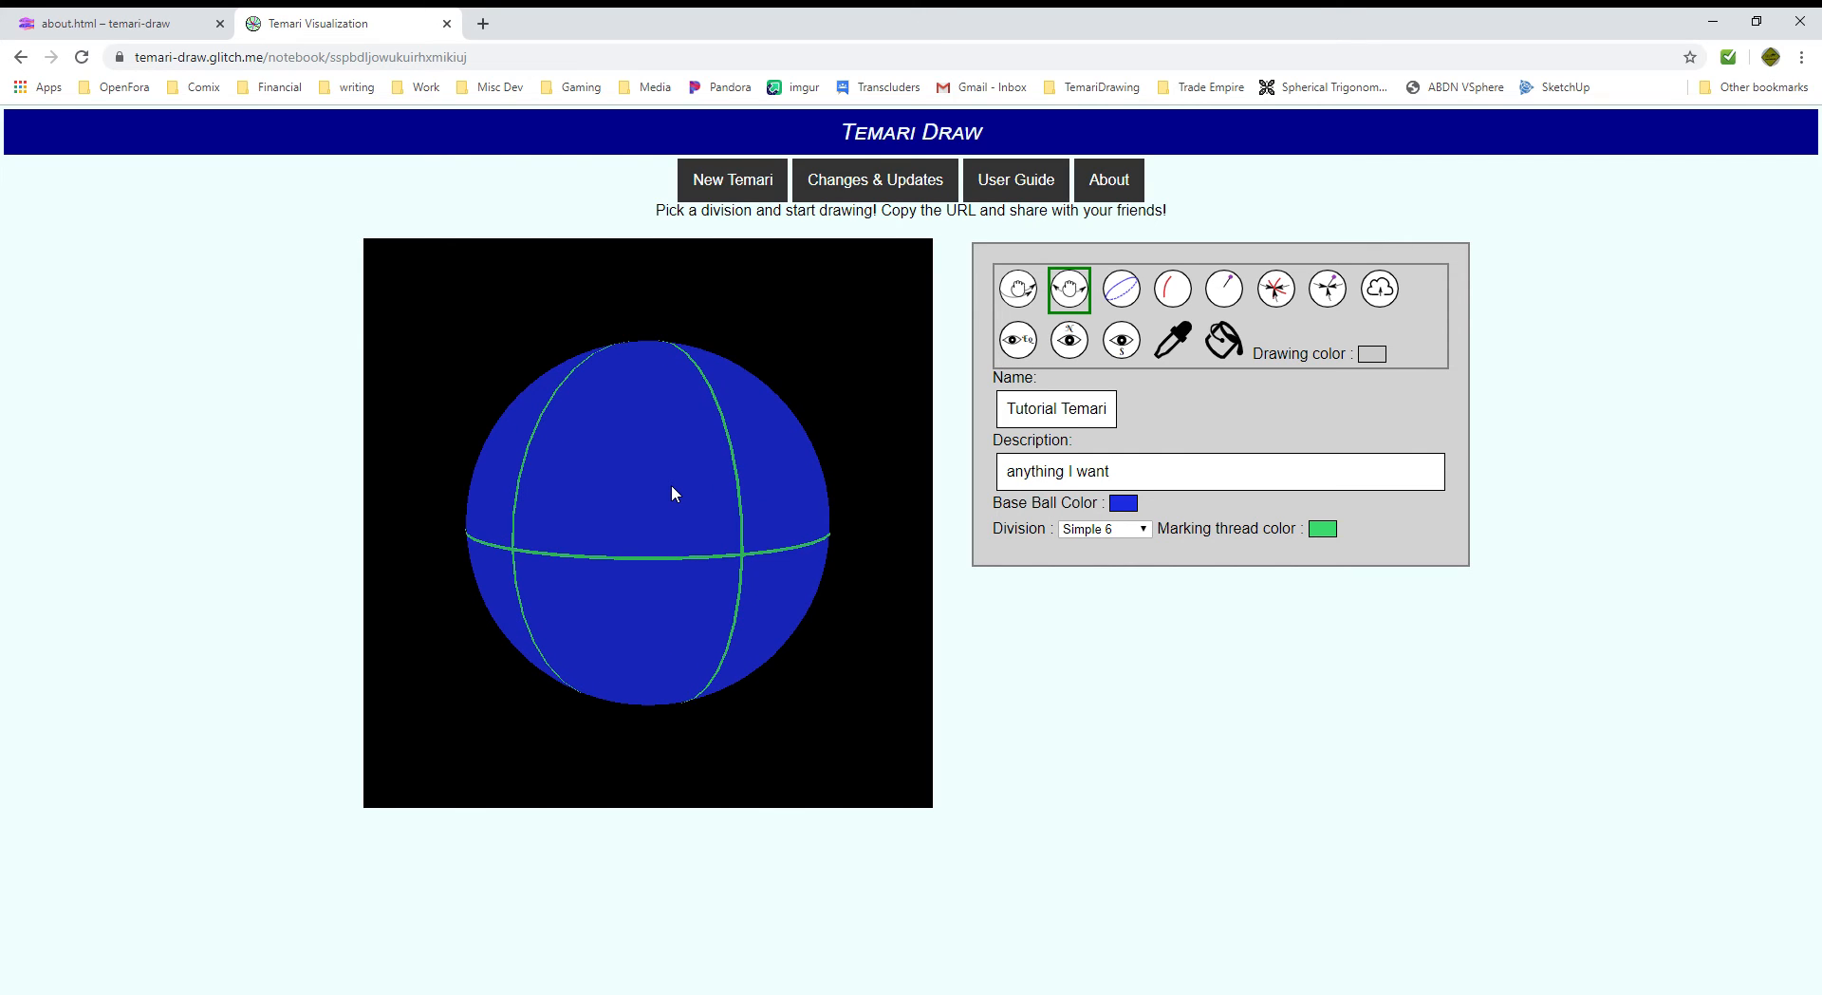
scroll(679, 486, up, 5)
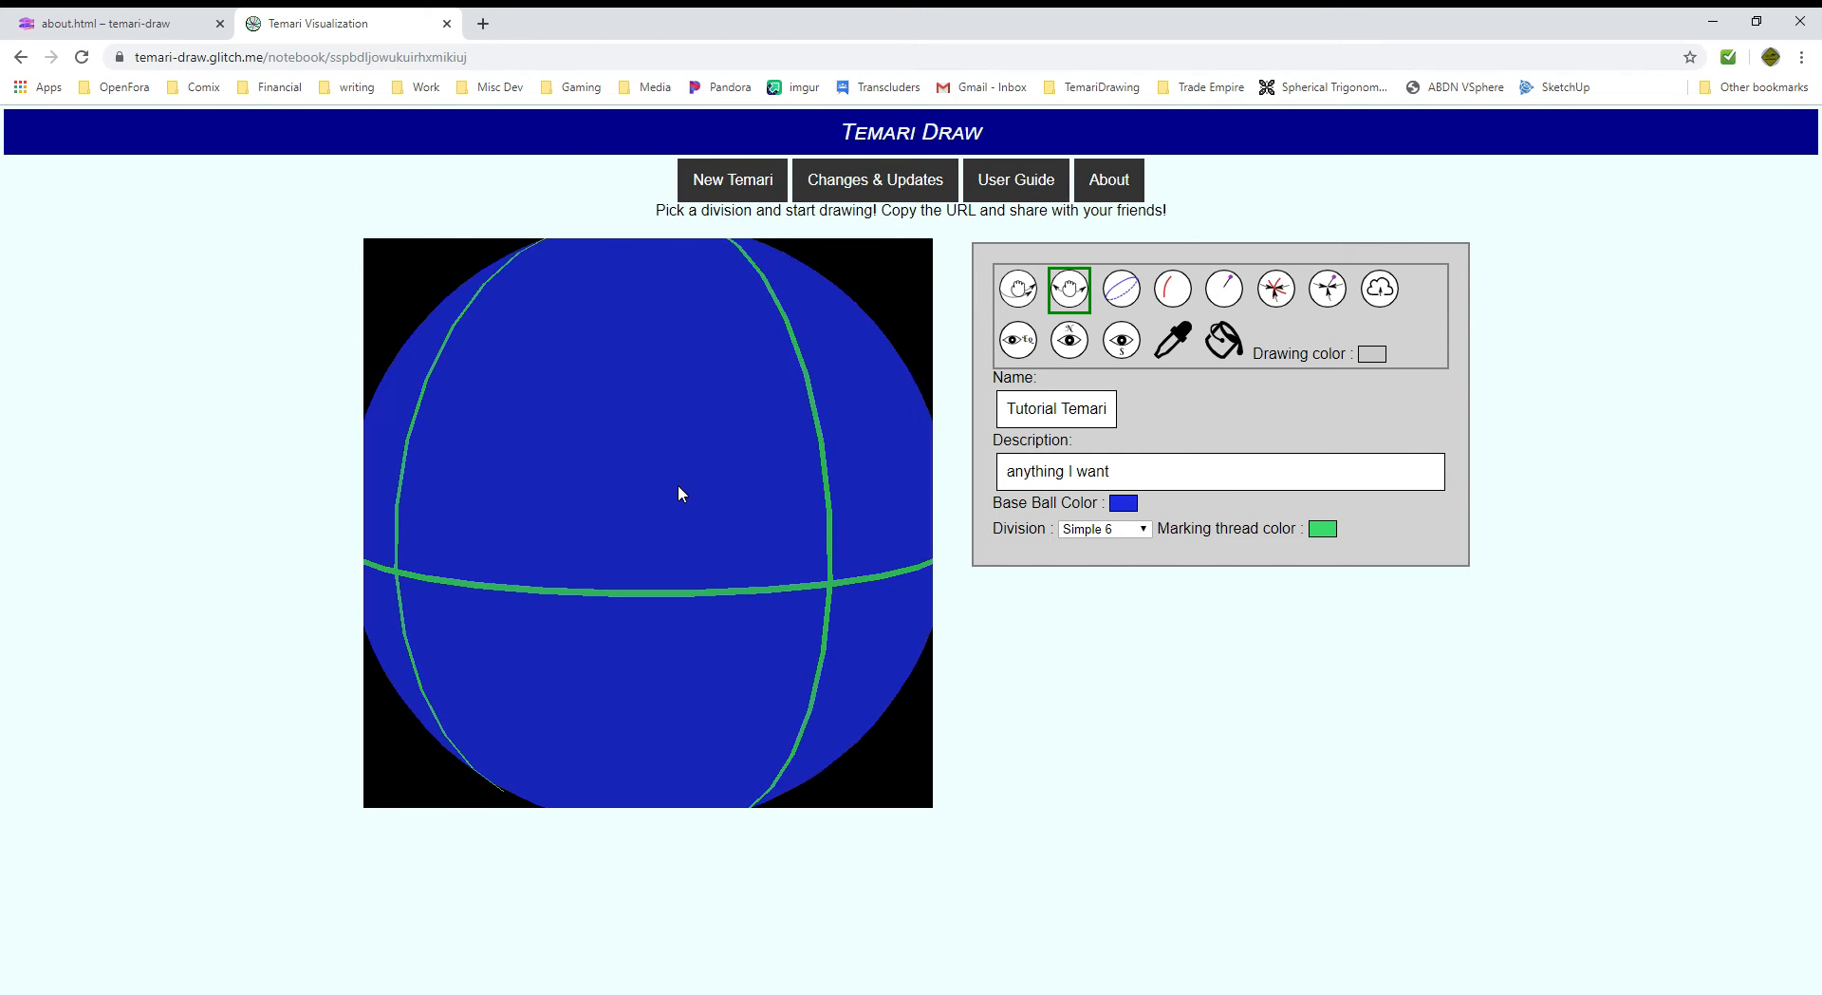
scroll(678, 486, down, 5)
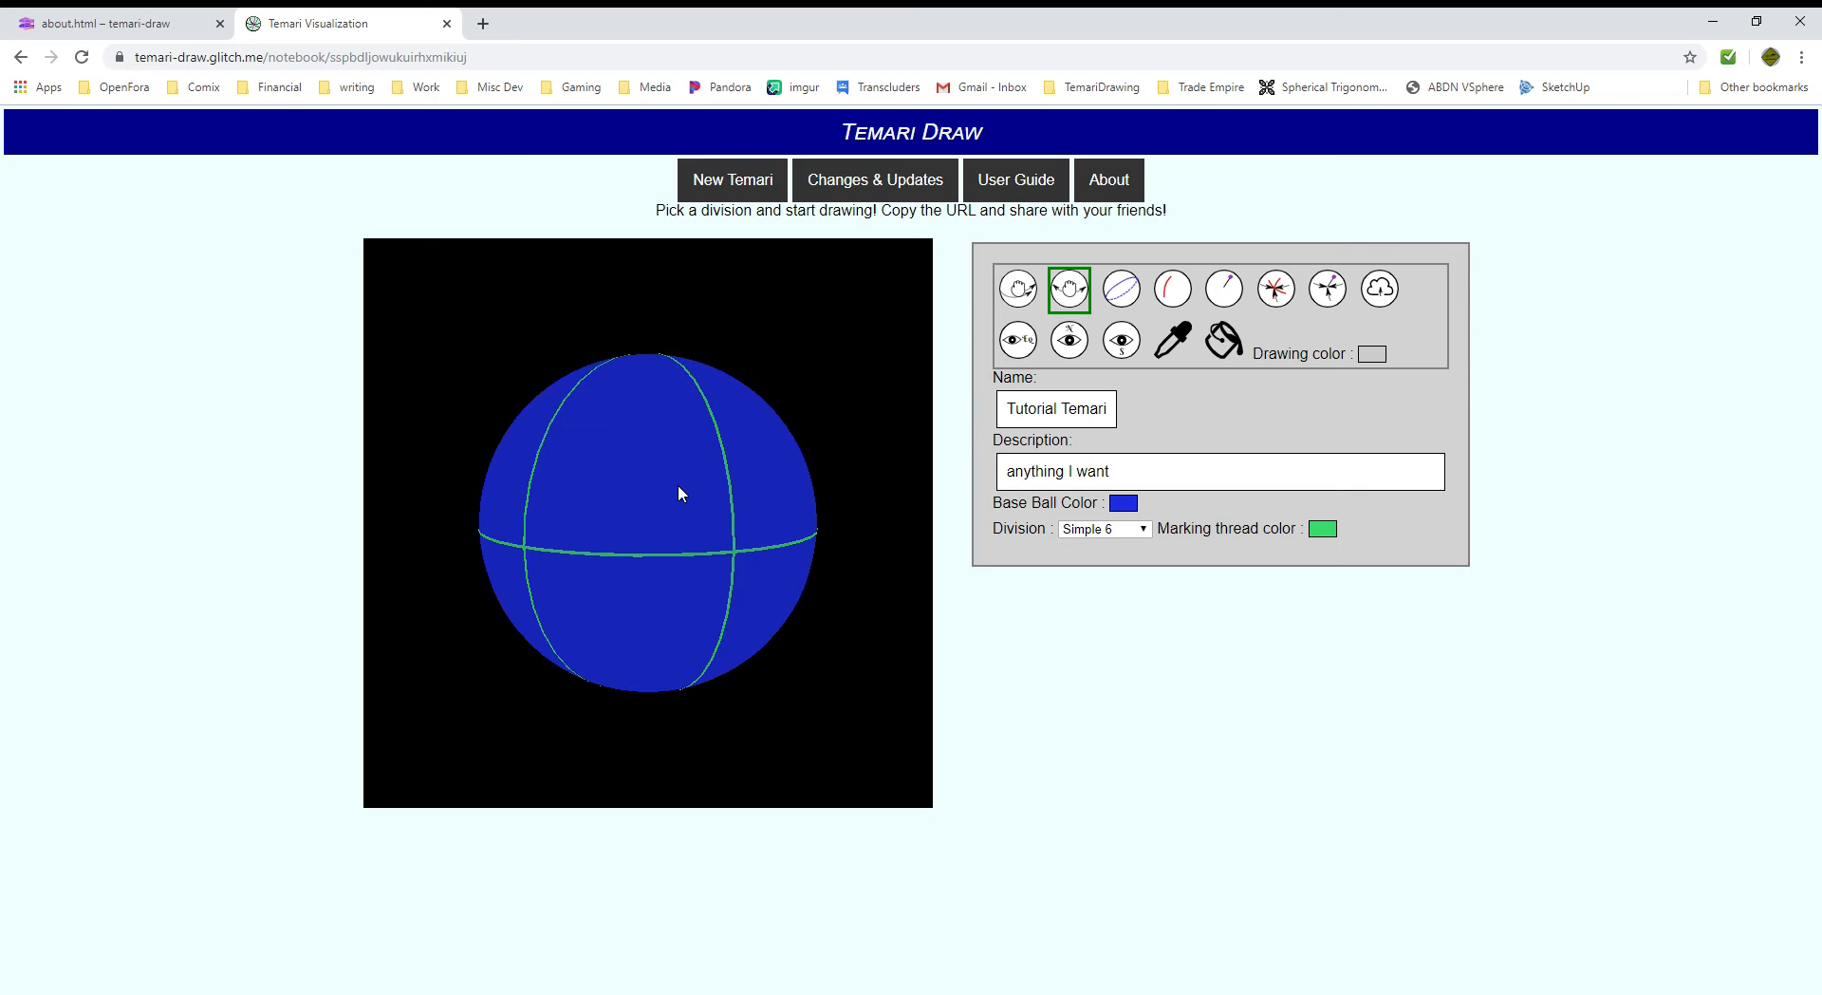
drag(700, 491, 680, 494)
scroll(678, 491, up, 5)
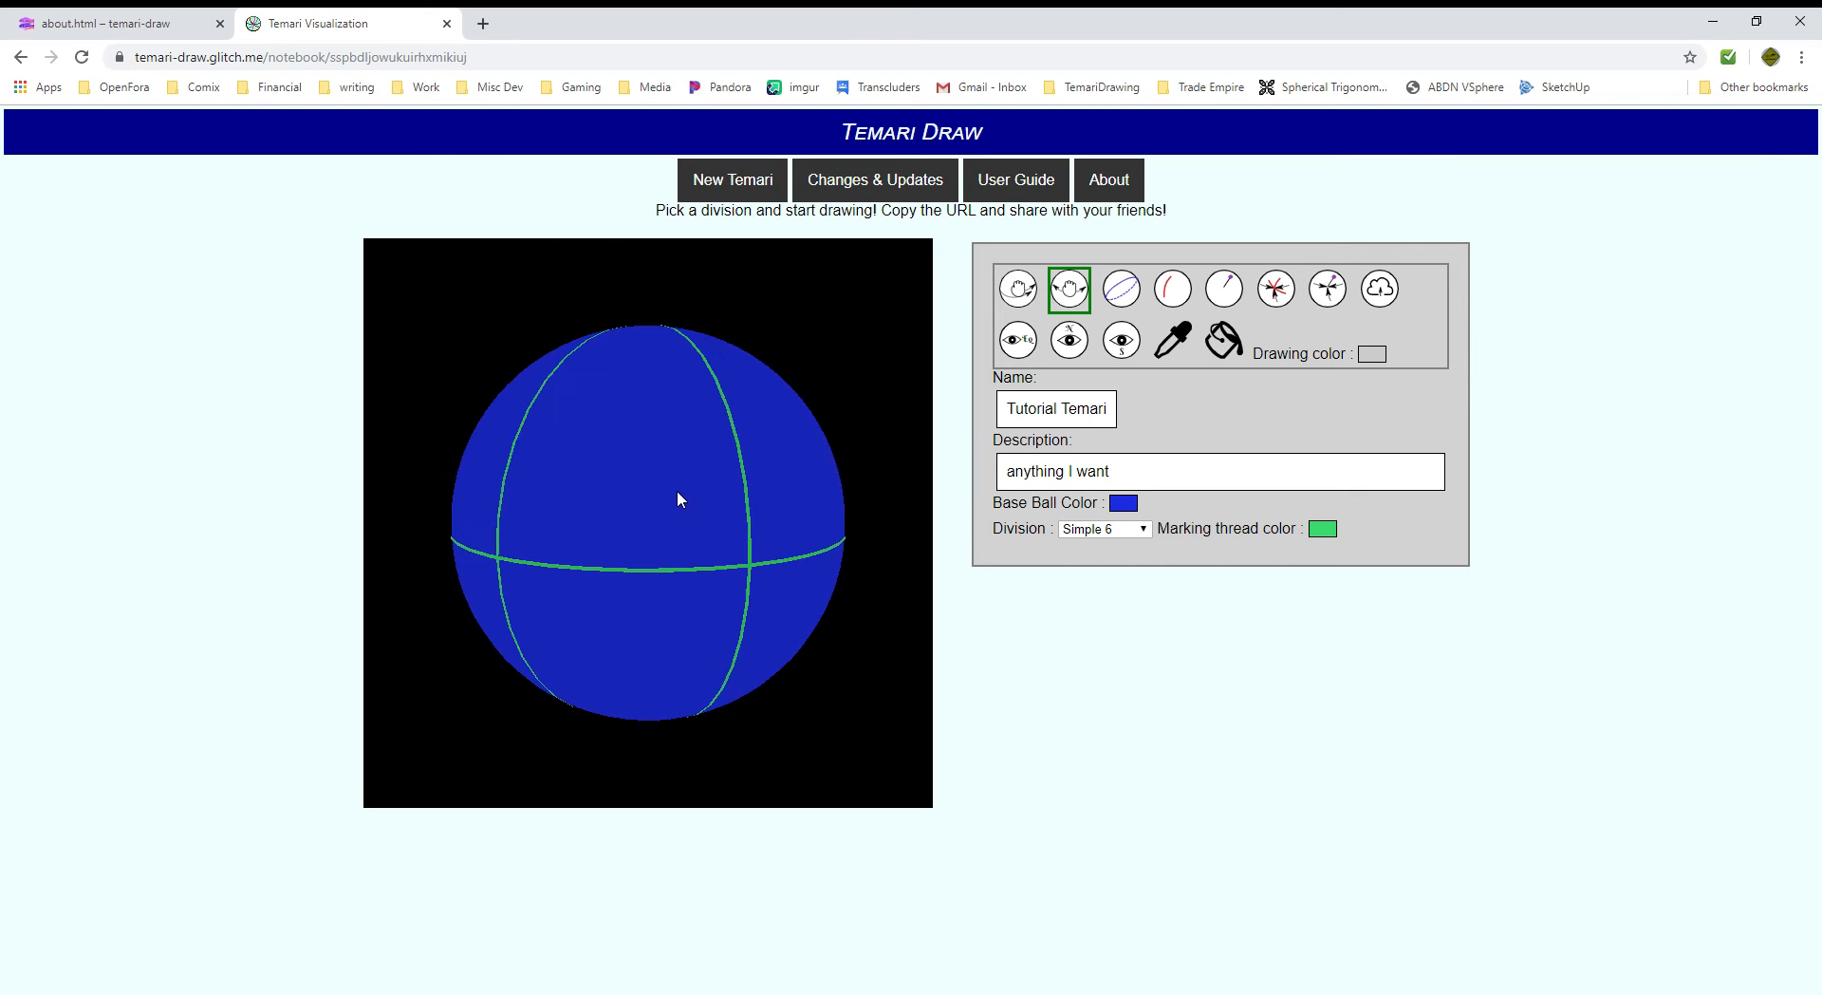
scroll(679, 492, down, 1)
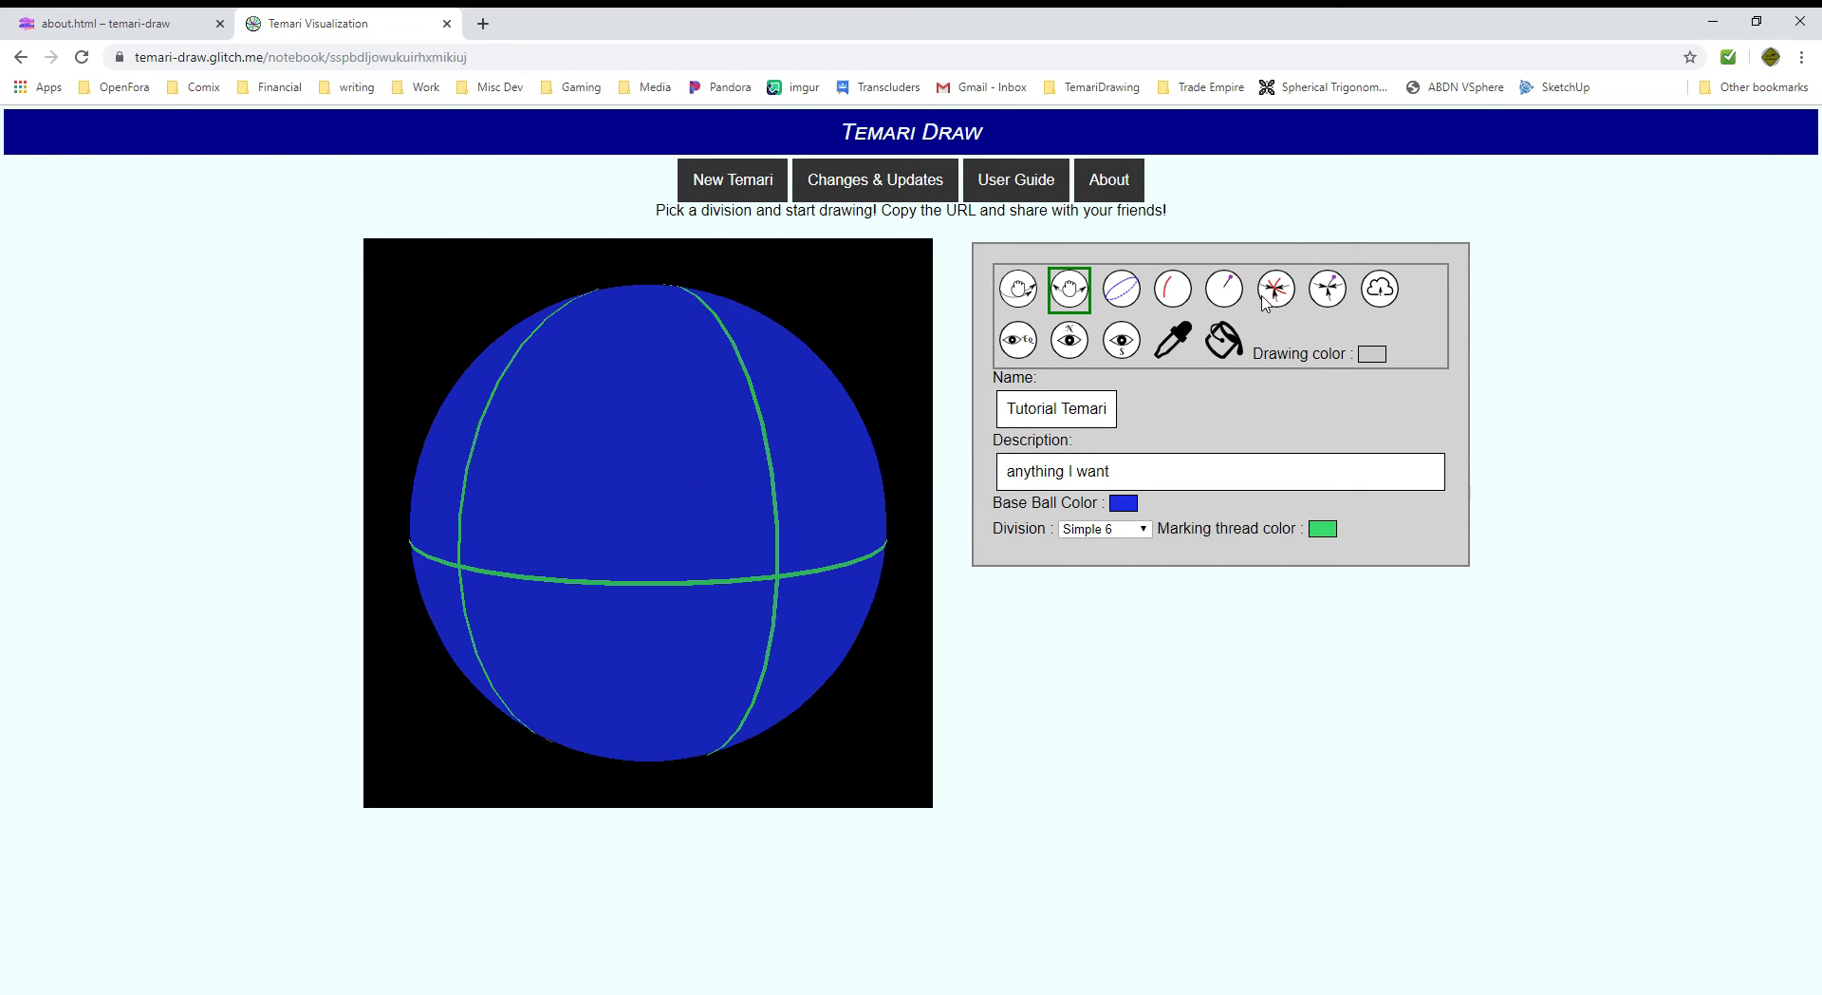
Place three pins above the equator at about (29.11, 31.03), (14.49, 13.48) and (15.50, 45.20).
click(1230, 287)
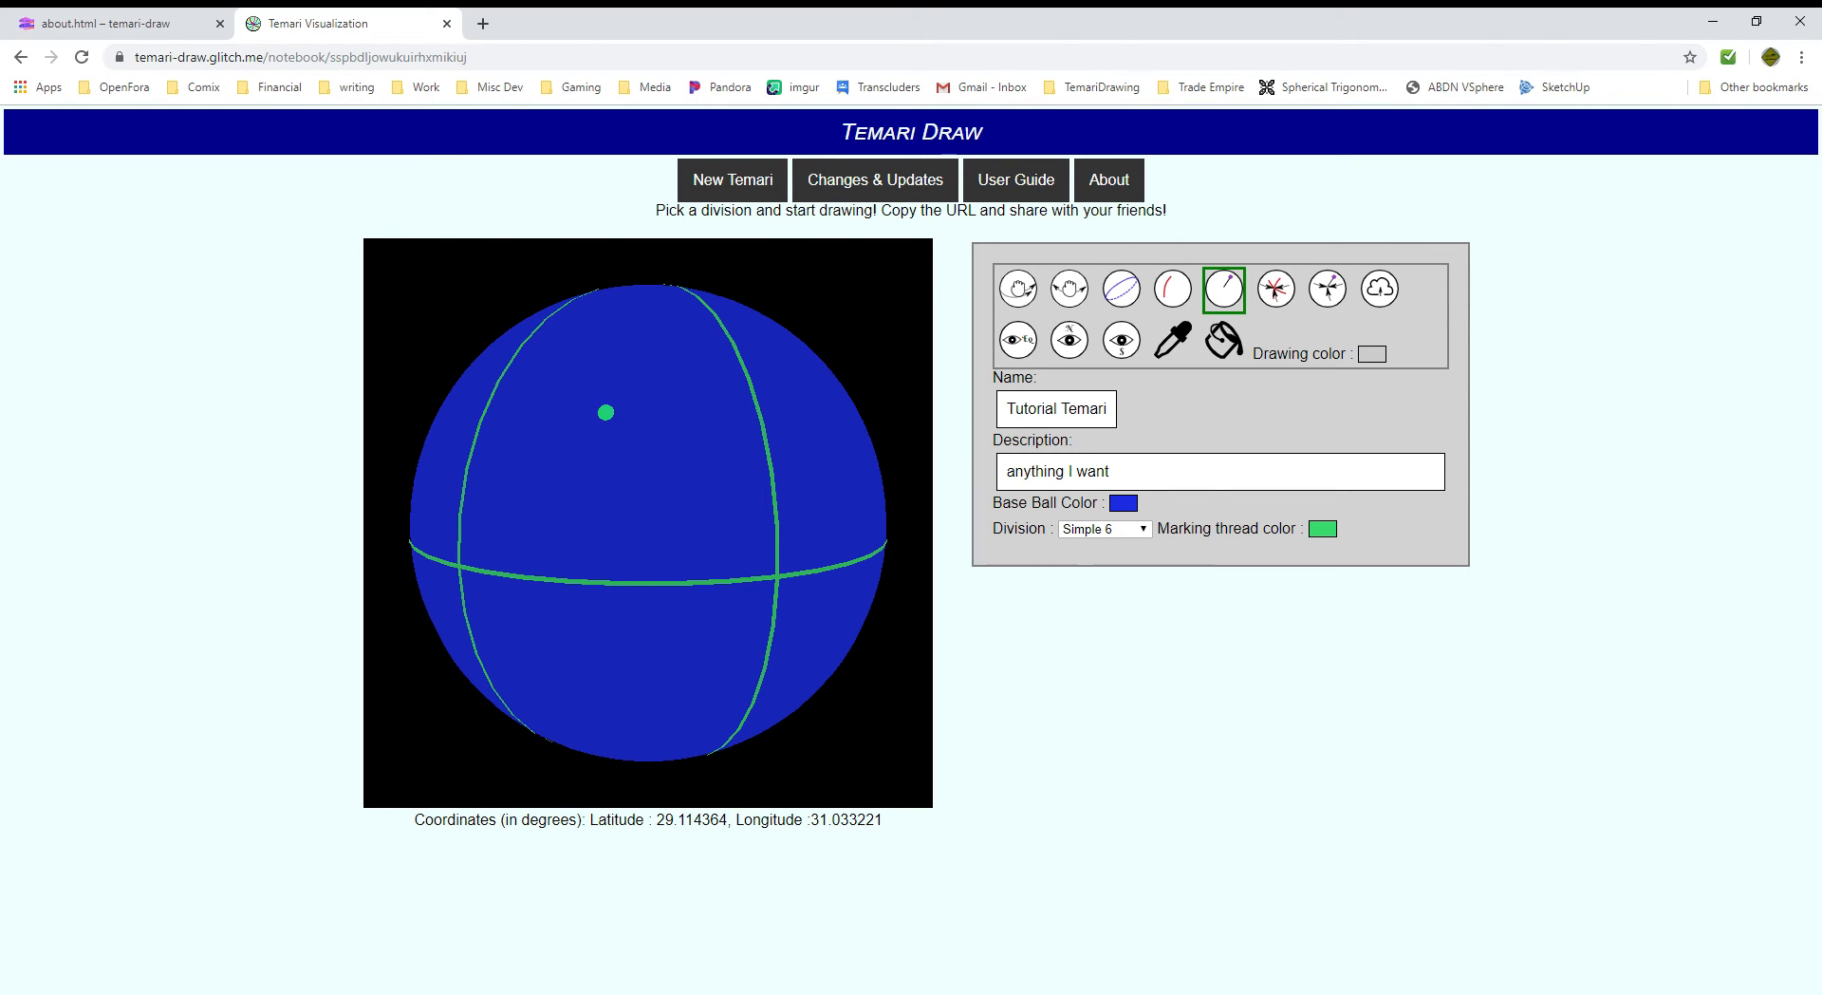
click(605, 412)
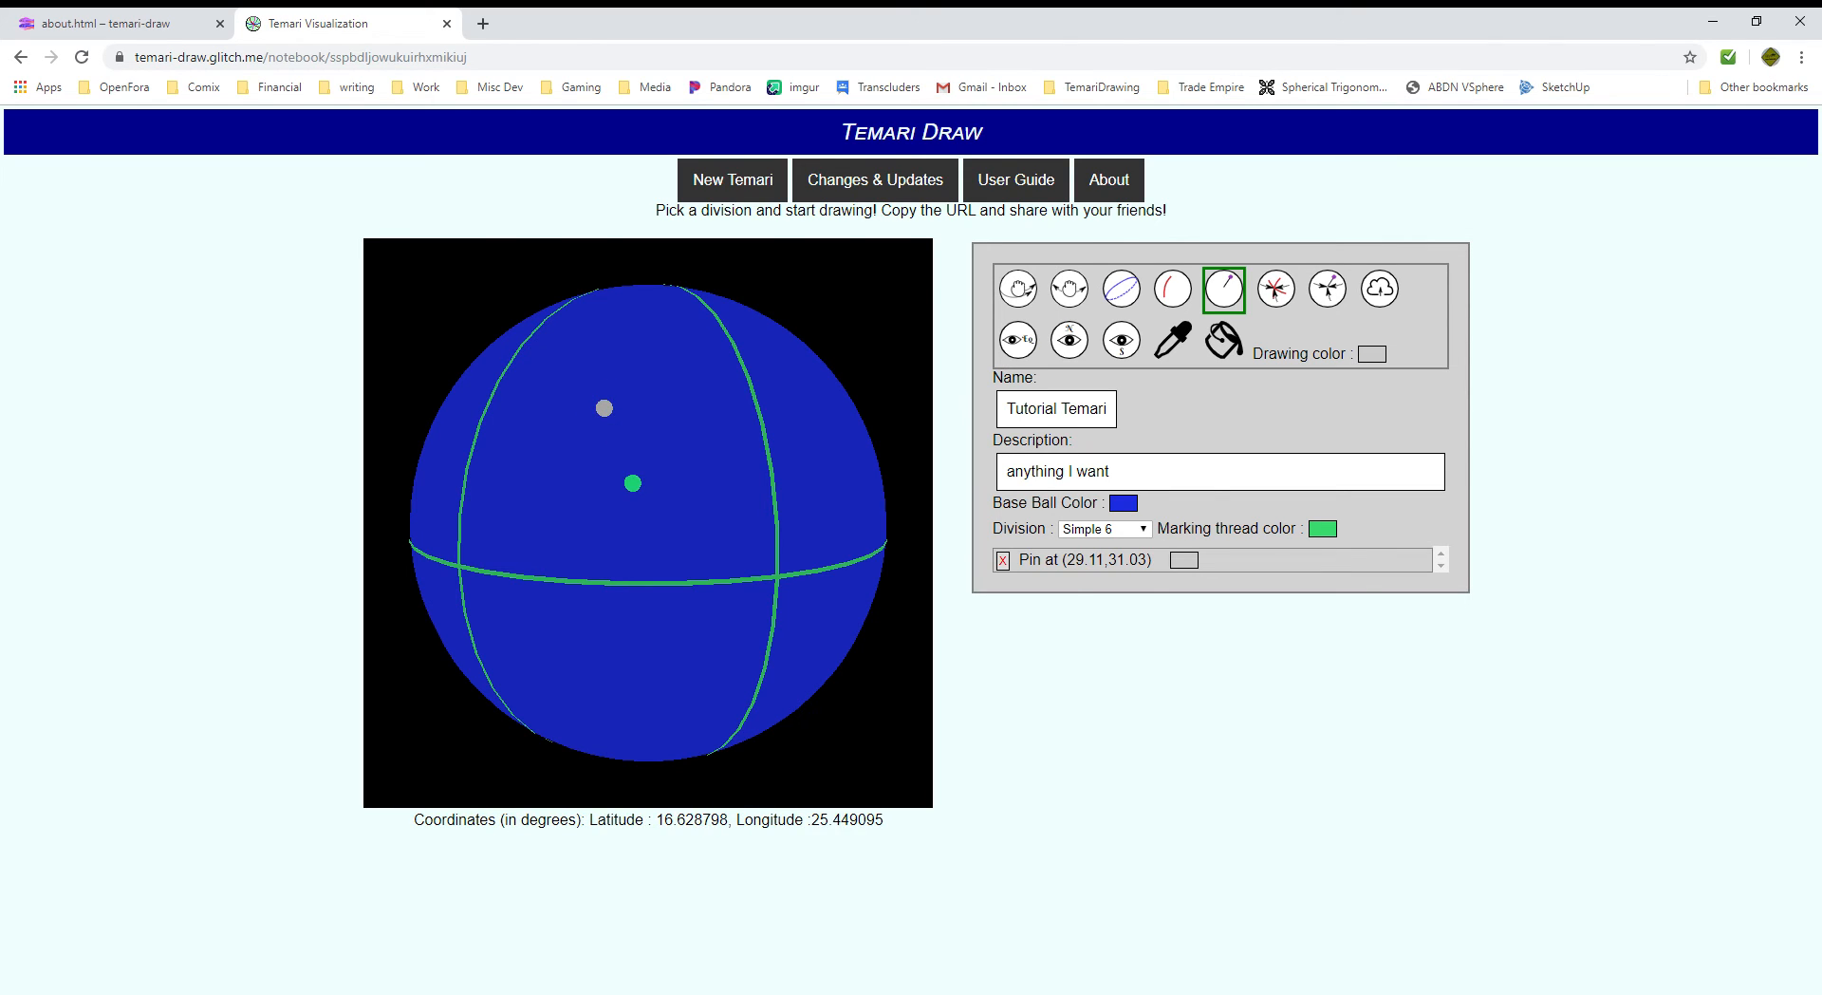
click(703, 495)
click(522, 486)
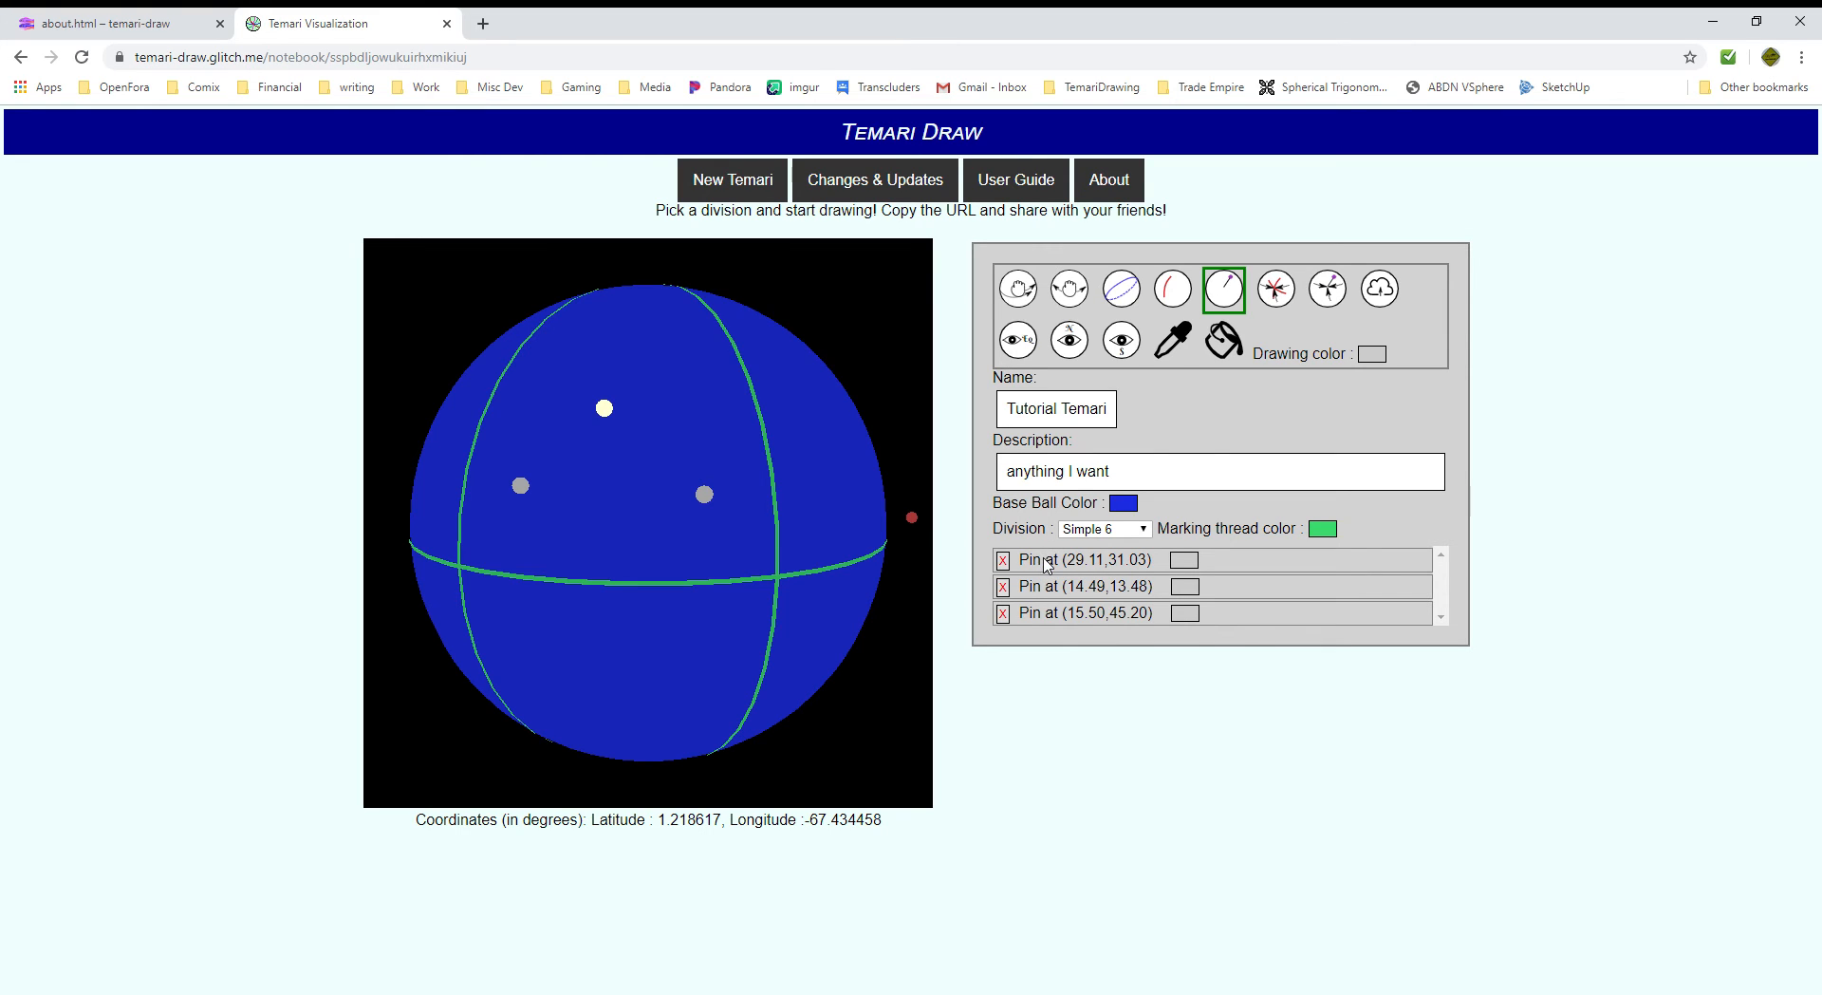
Delete the pin at (14.49, 13.48) and change the color of the pin at (15.50, 45.20) to pinkish red.
click(1003, 586)
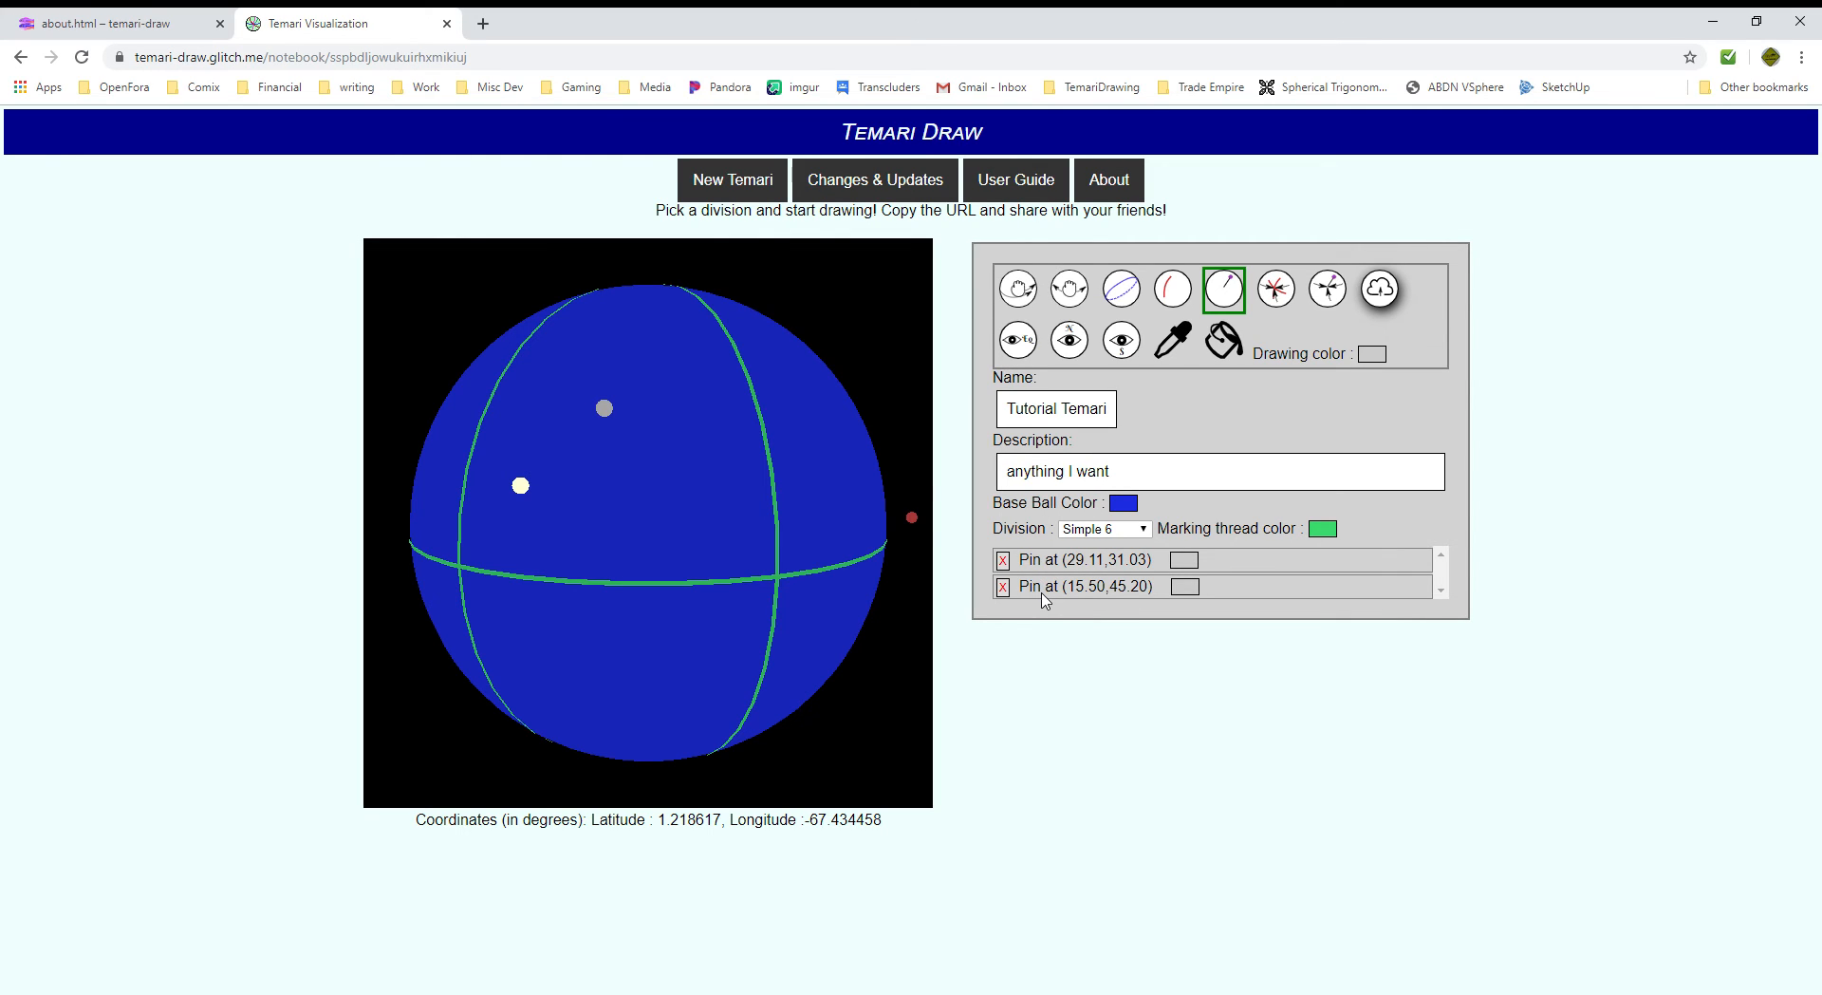
click(1187, 589)
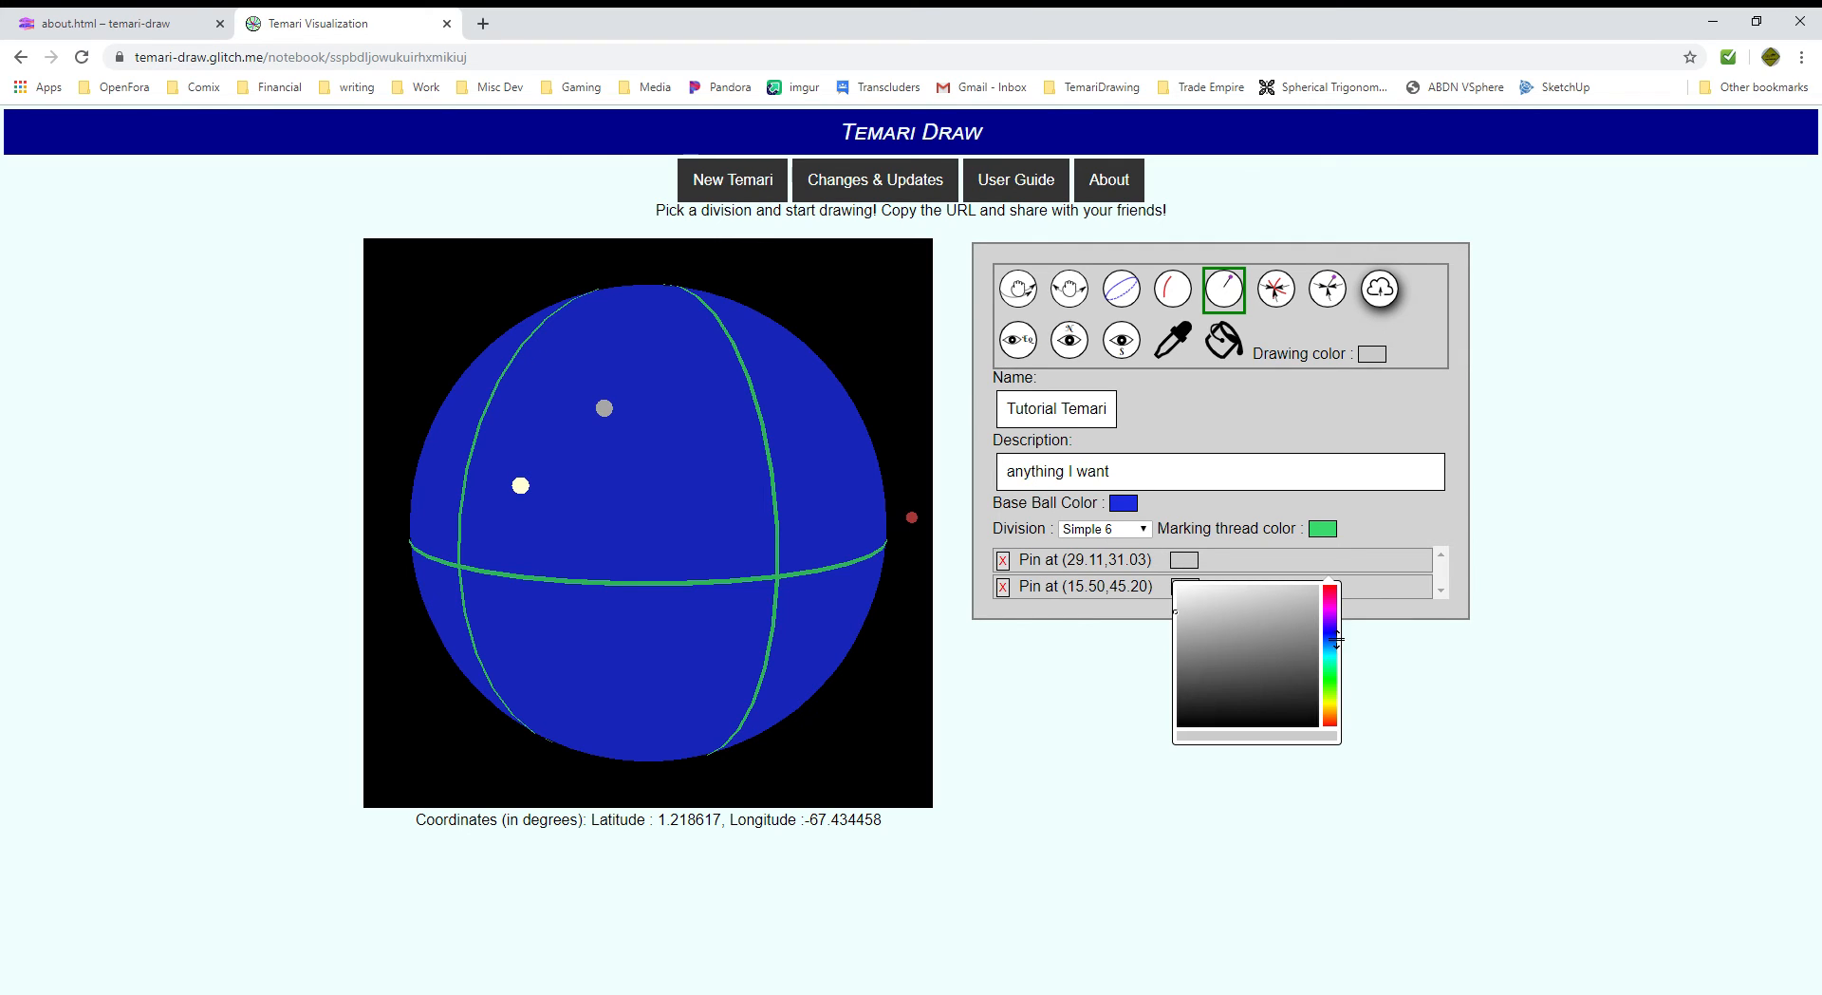
click(1331, 591)
click(1292, 600)
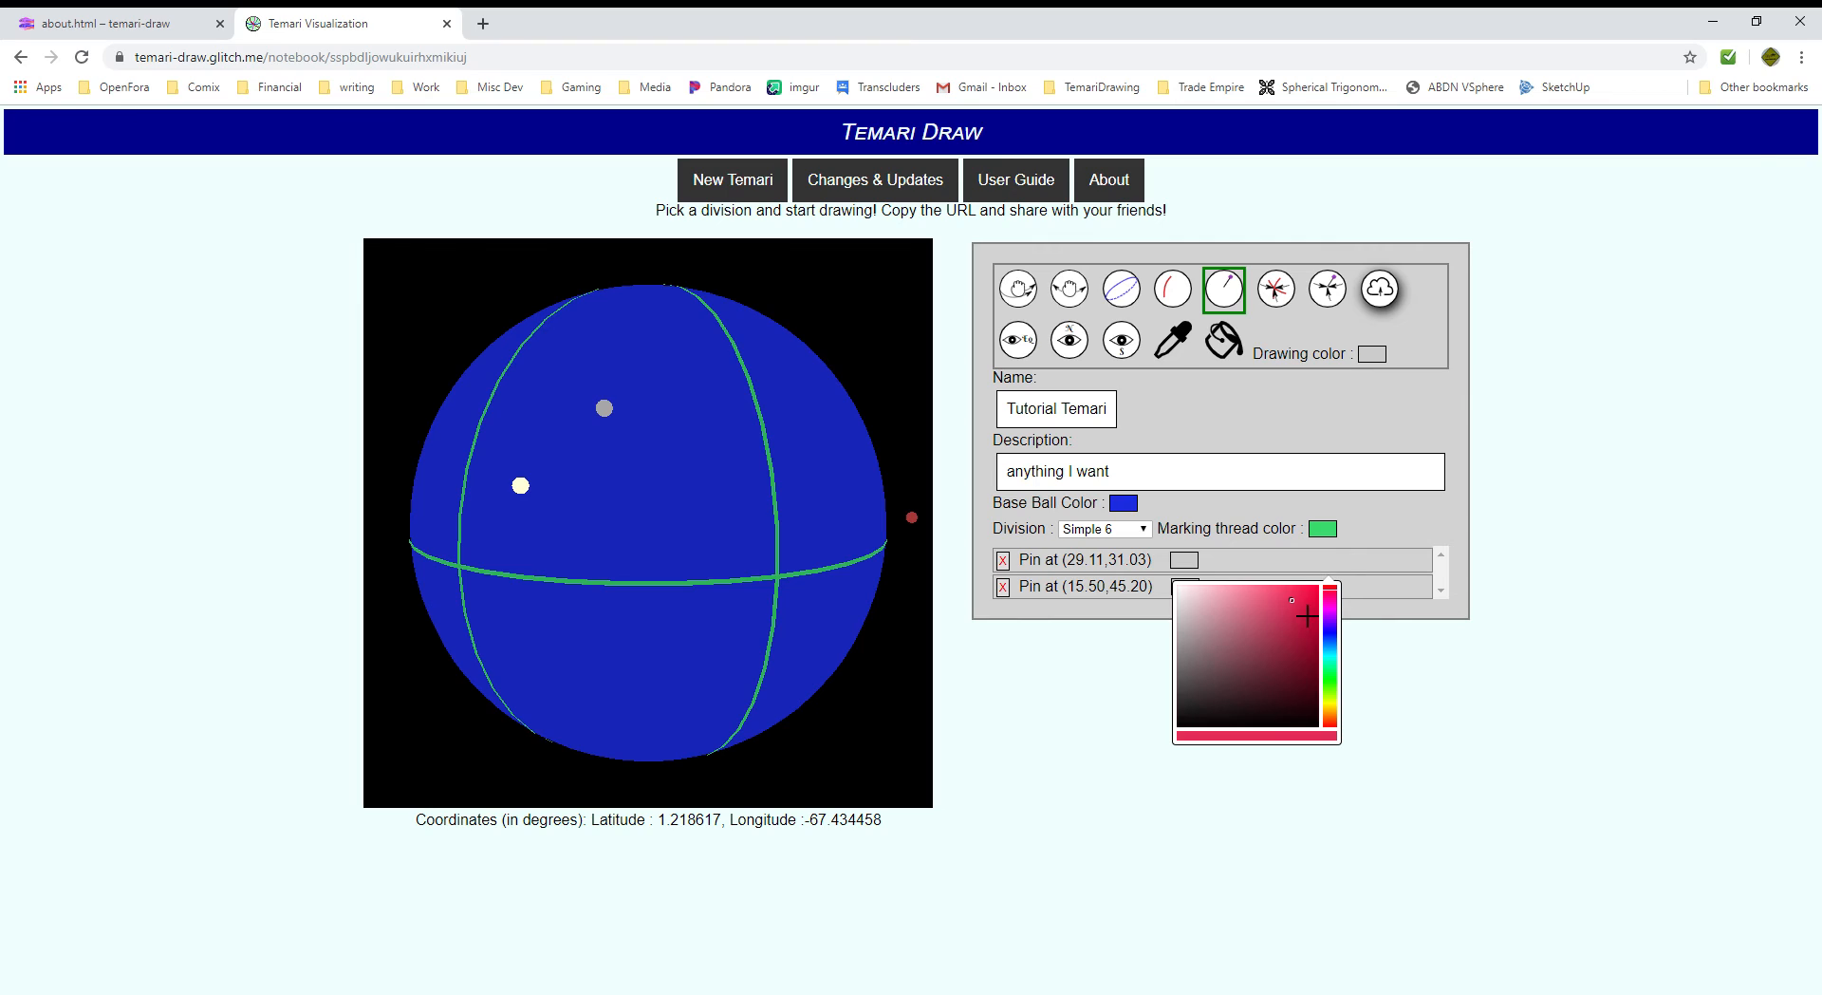
click(1109, 687)
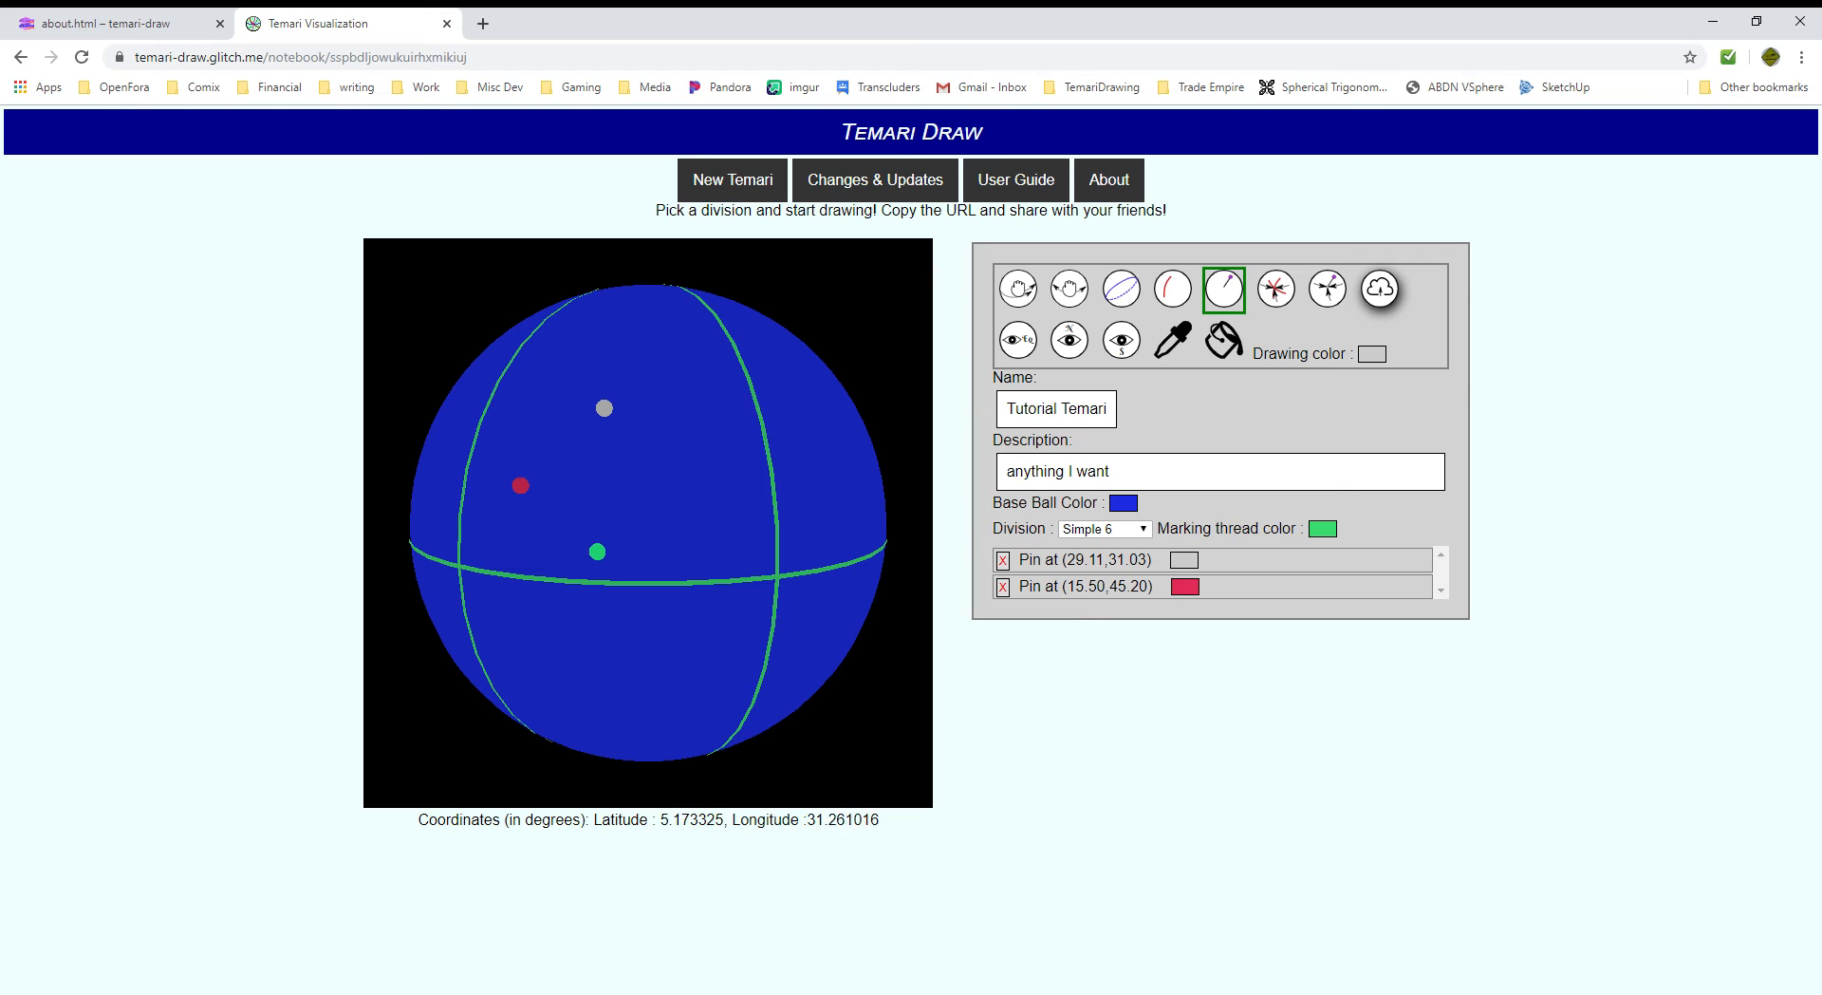
Place two more pins on the ball at about (5.17, 31.26) and (20.15, 14.85).
click(595, 553)
click(695, 460)
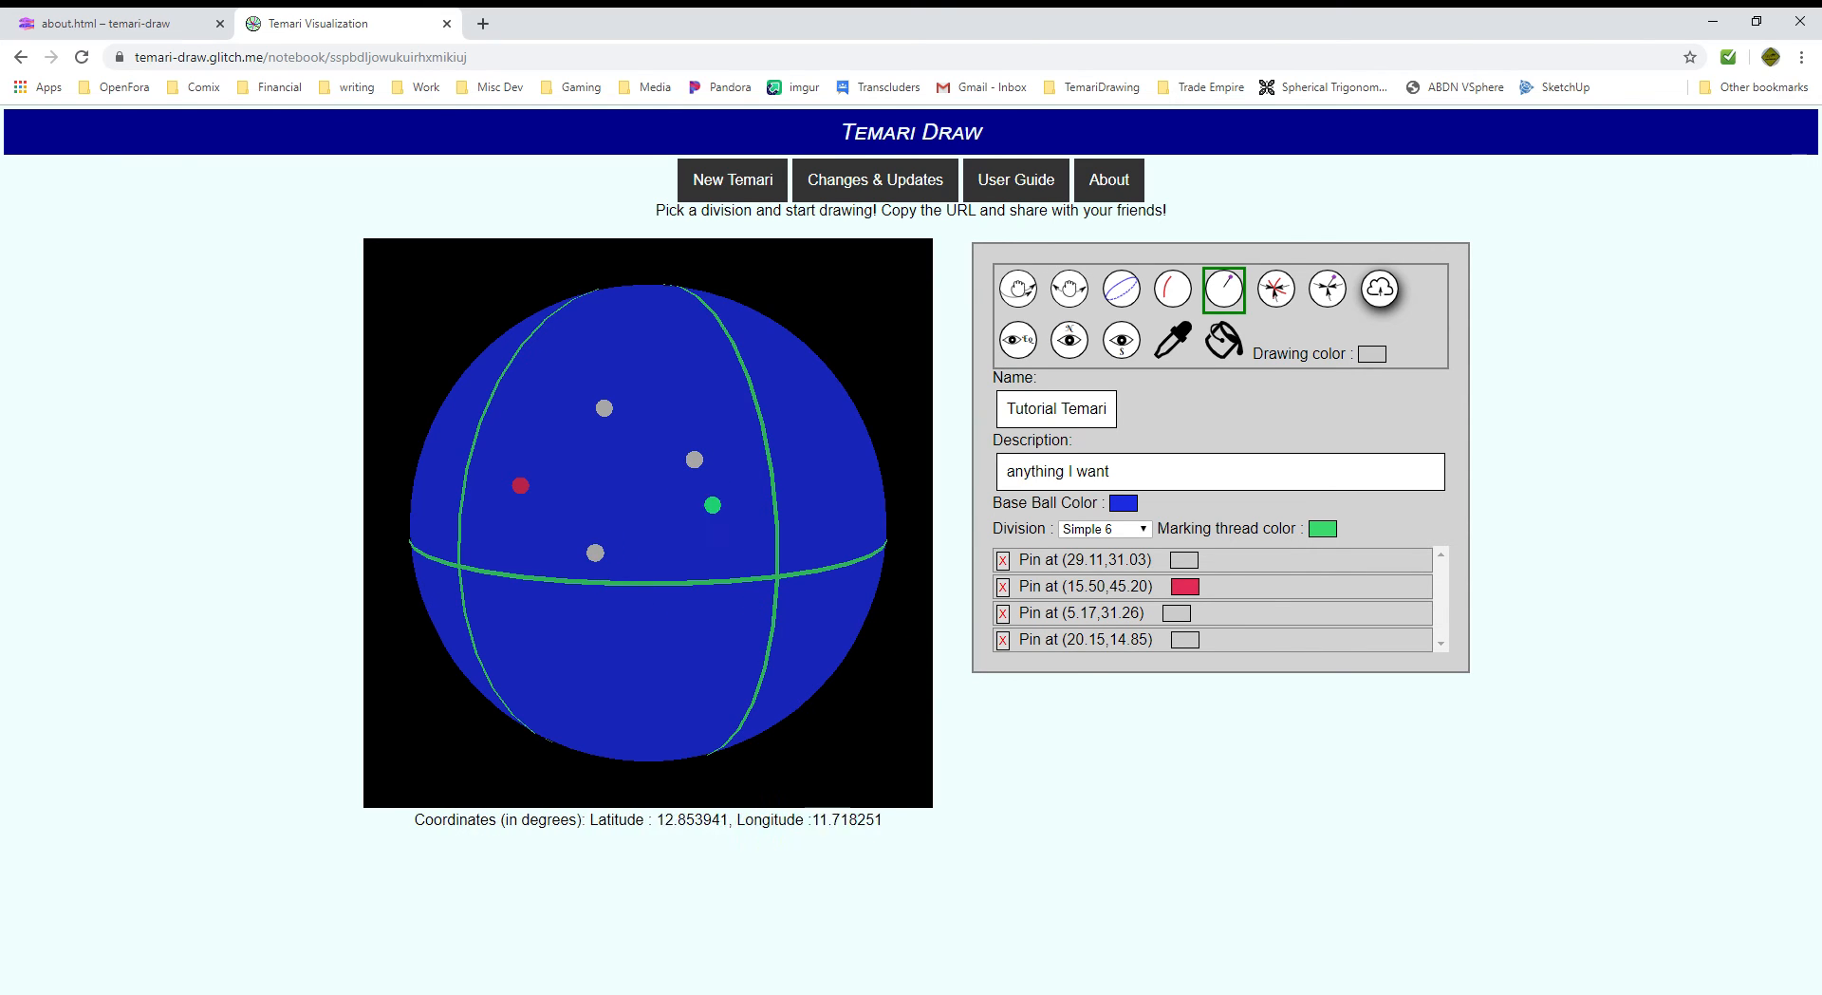
Set the drawing color to yellow and place pins at about (47.88, 17.62), (39.34, 41.82) and (7.92, 16.31).
click(1373, 355)
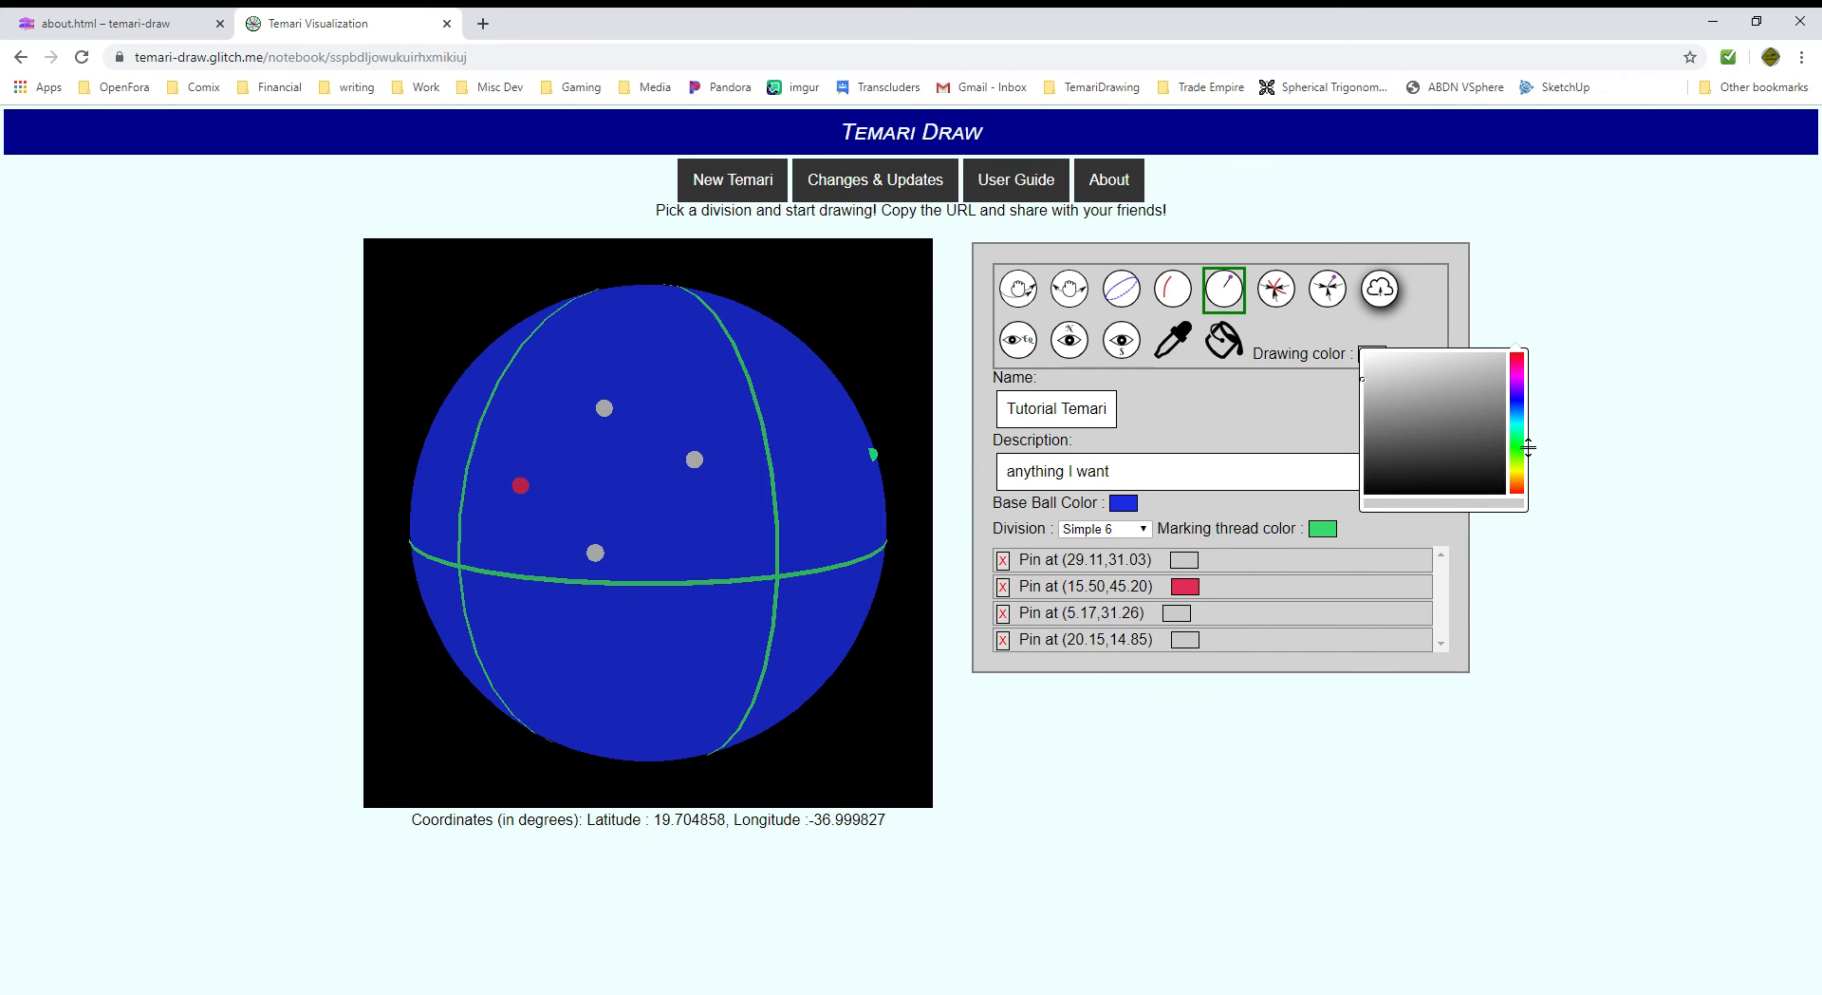
click(1526, 482)
click(1477, 371)
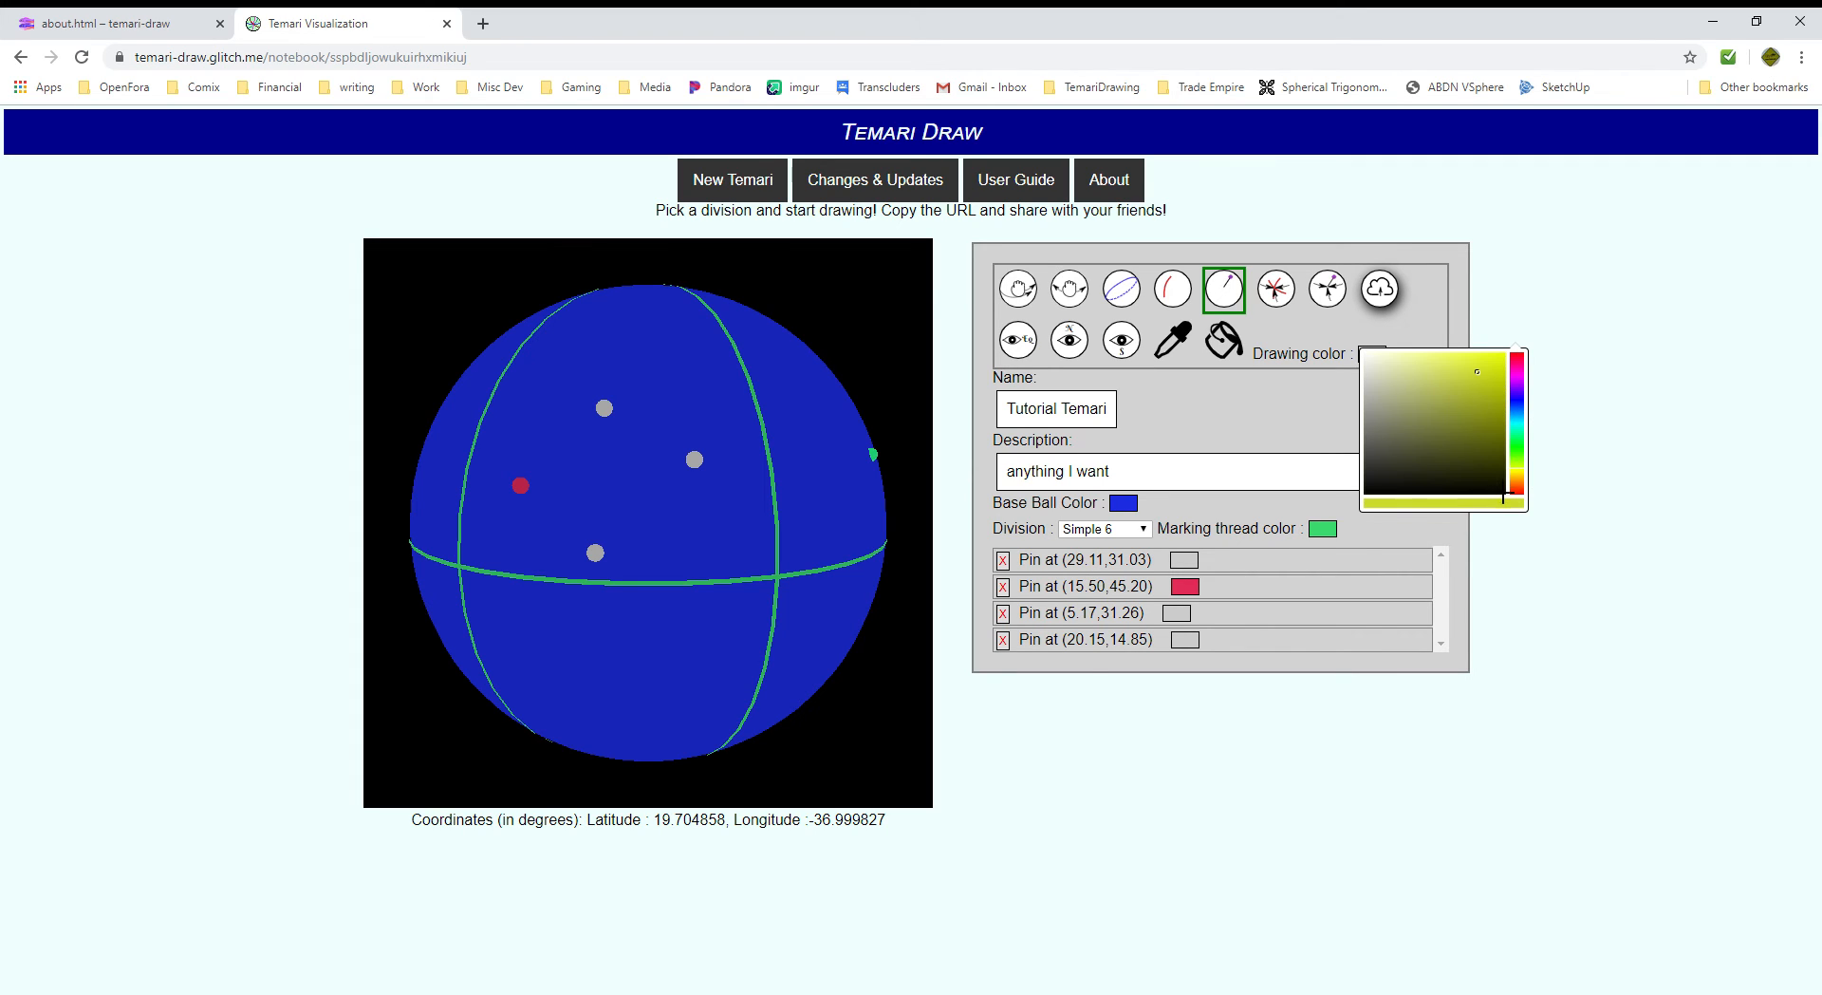
click(1369, 729)
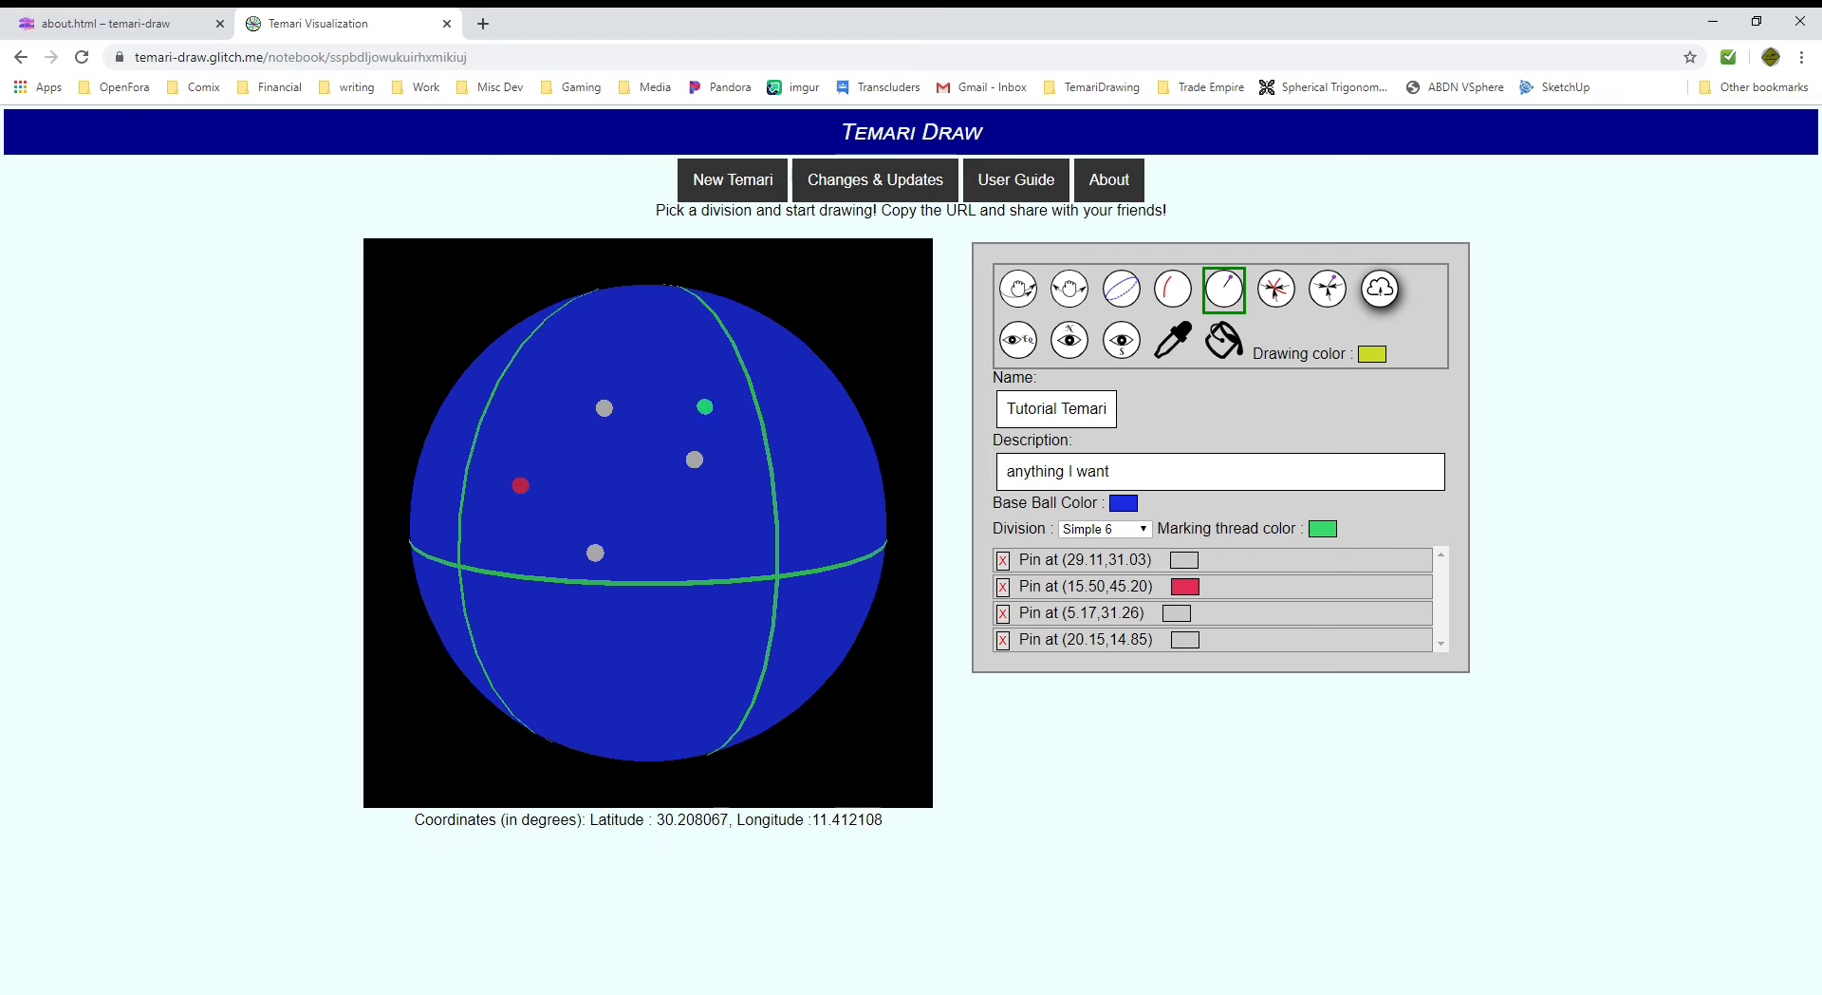
click(667, 325)
click(565, 358)
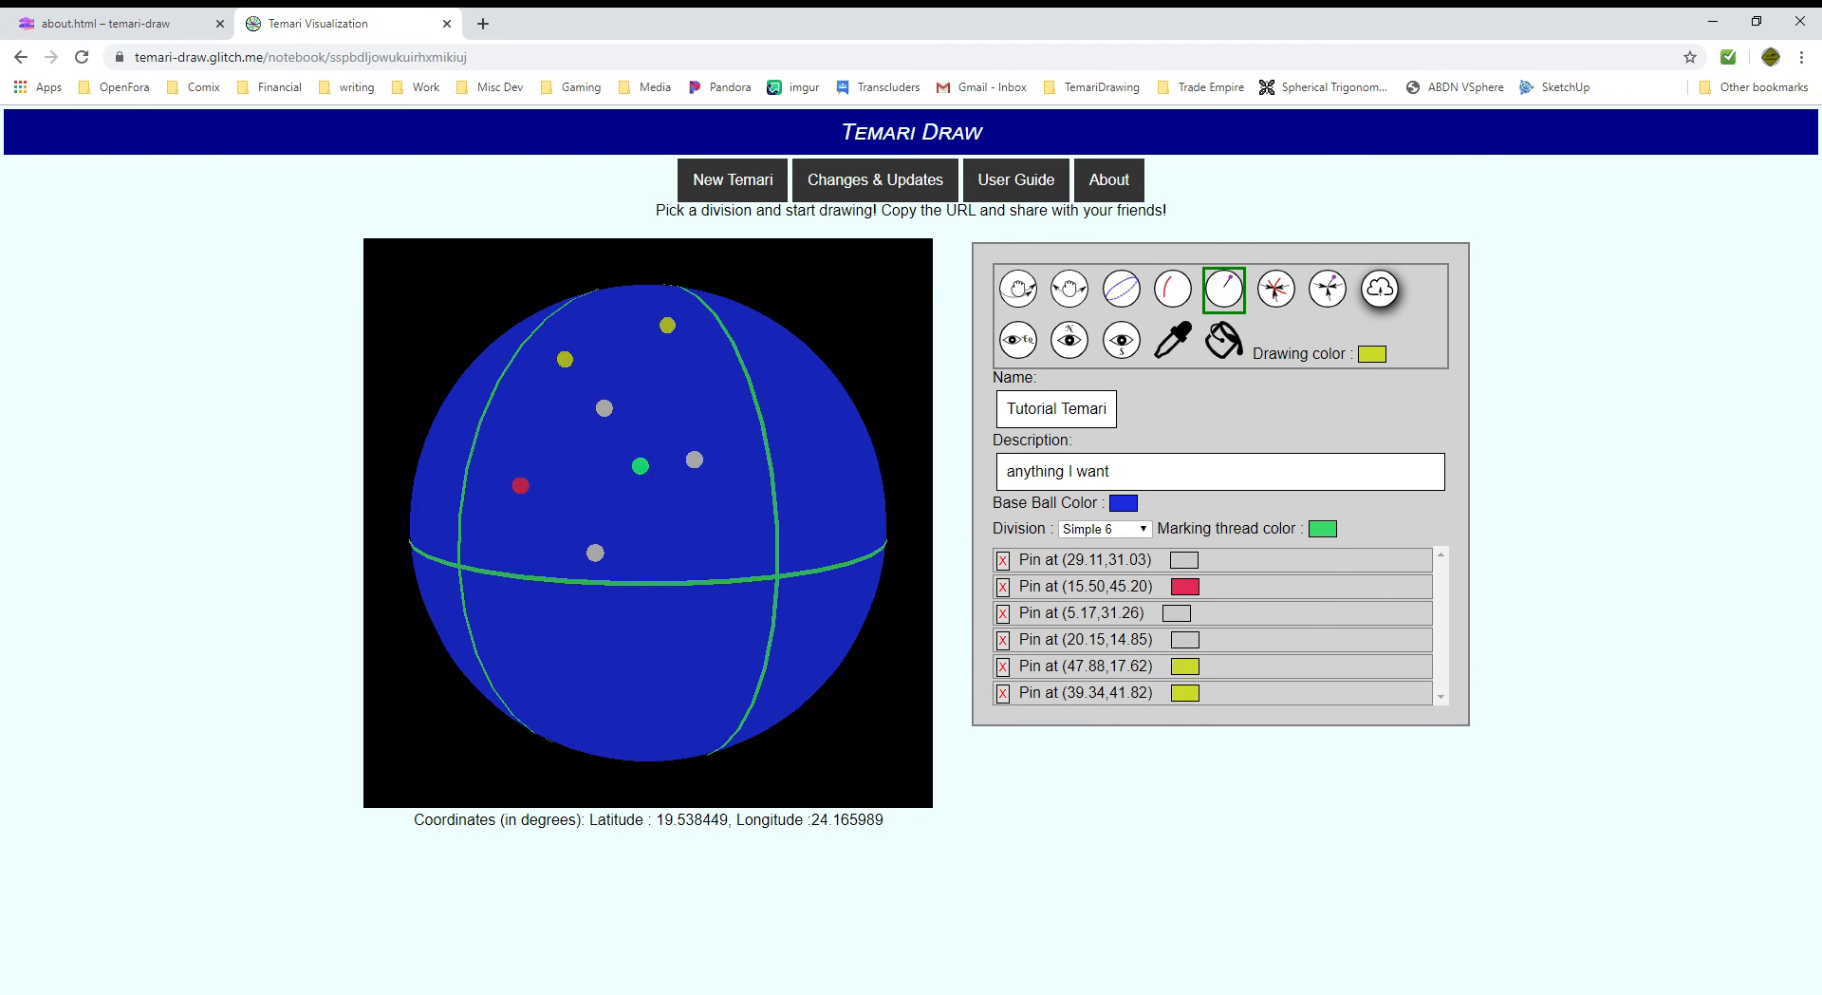
click(688, 536)
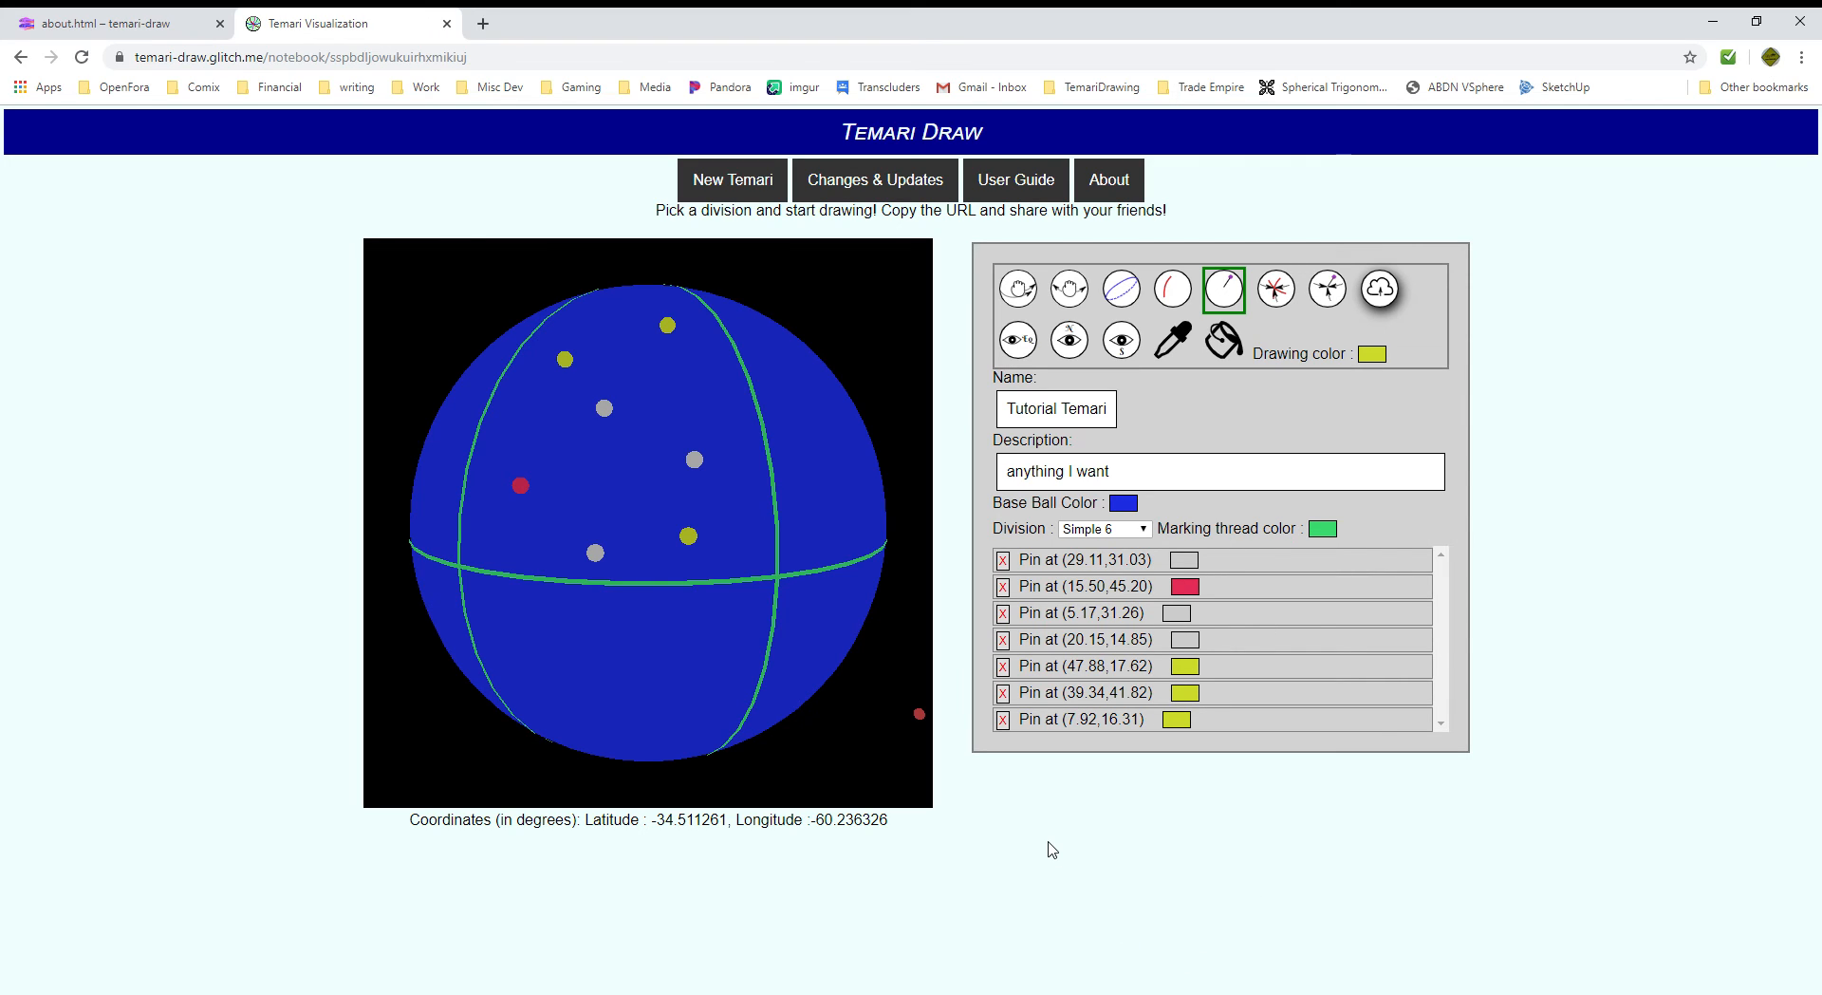
Delete all the pins from the ball.
click(1003, 719)
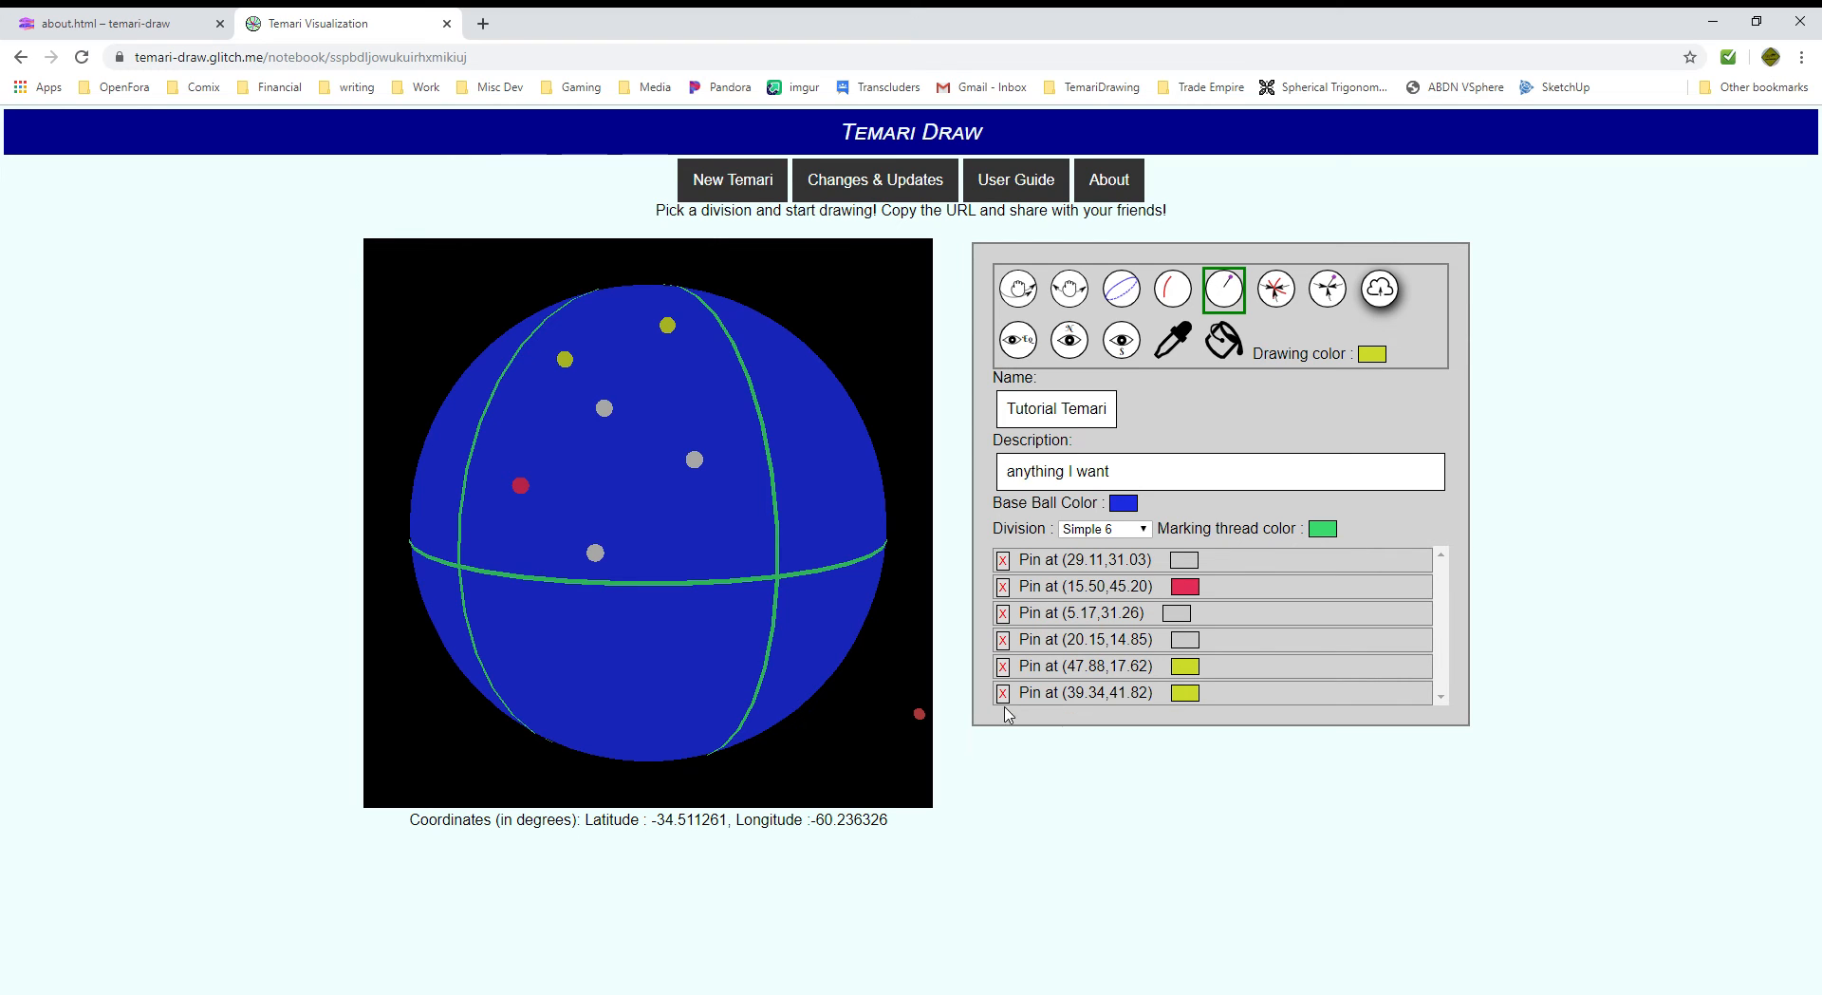
click(1004, 692)
click(1004, 665)
click(1003, 639)
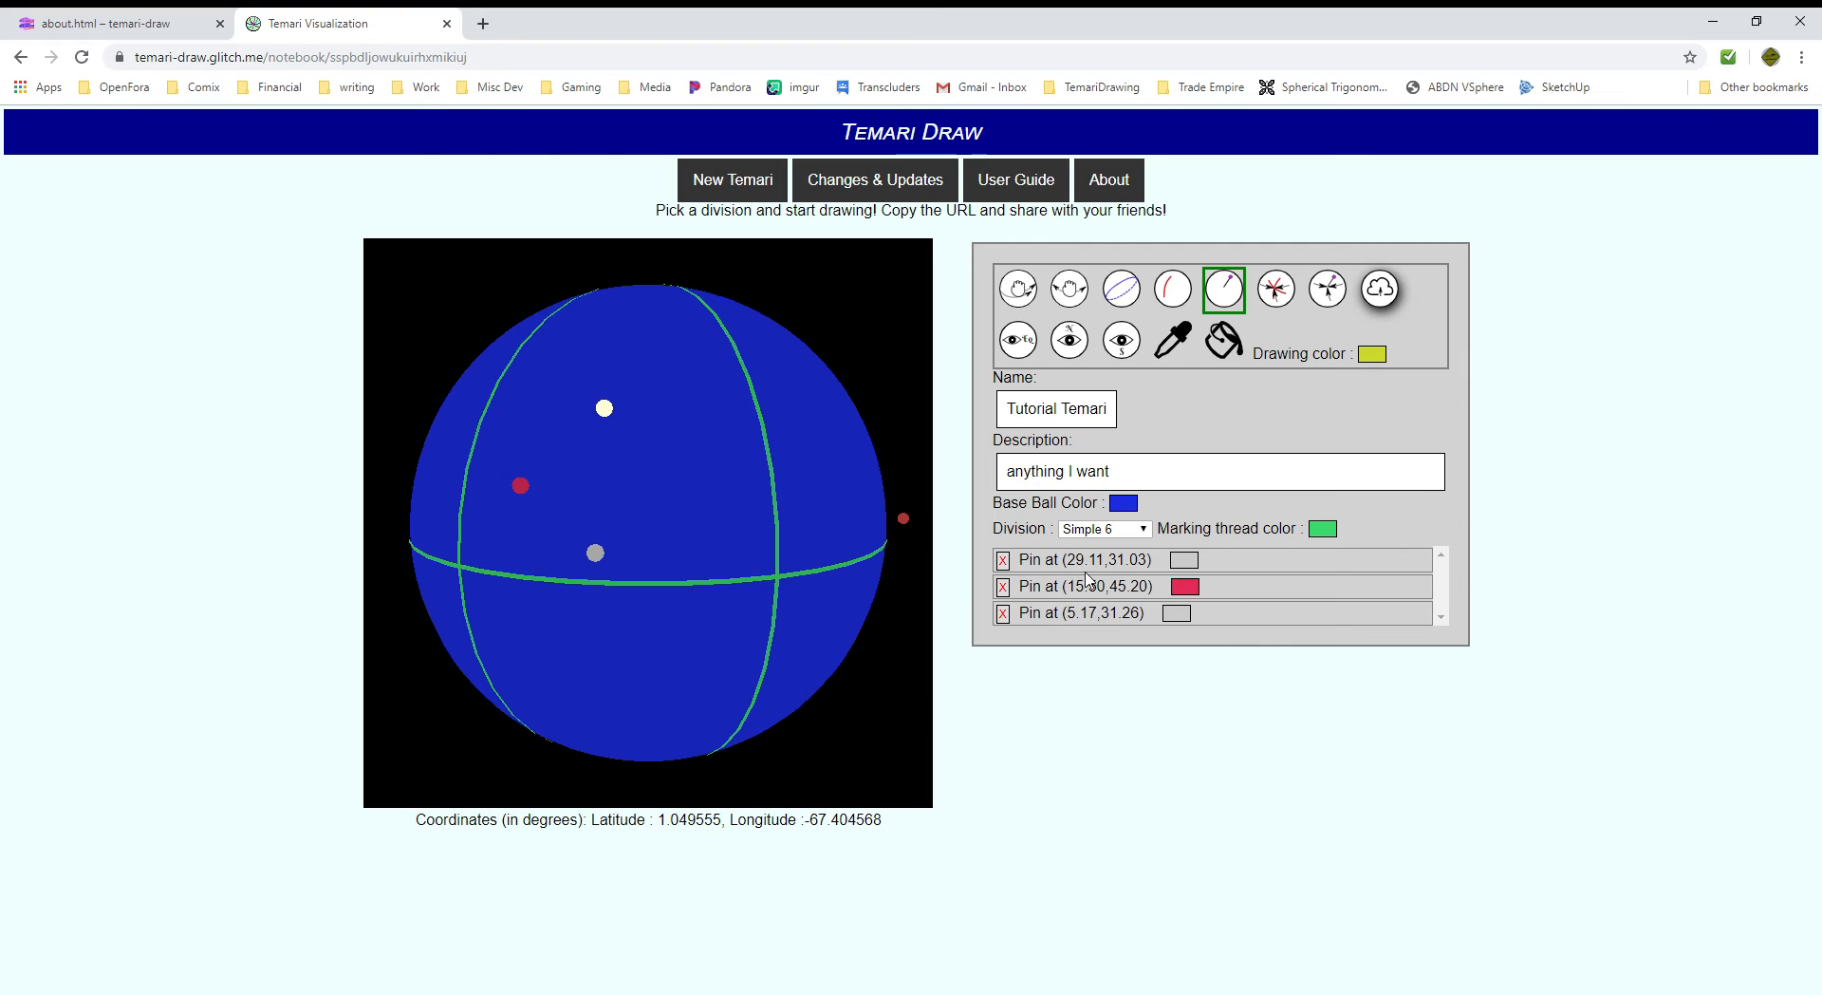
click(1003, 613)
click(1004, 583)
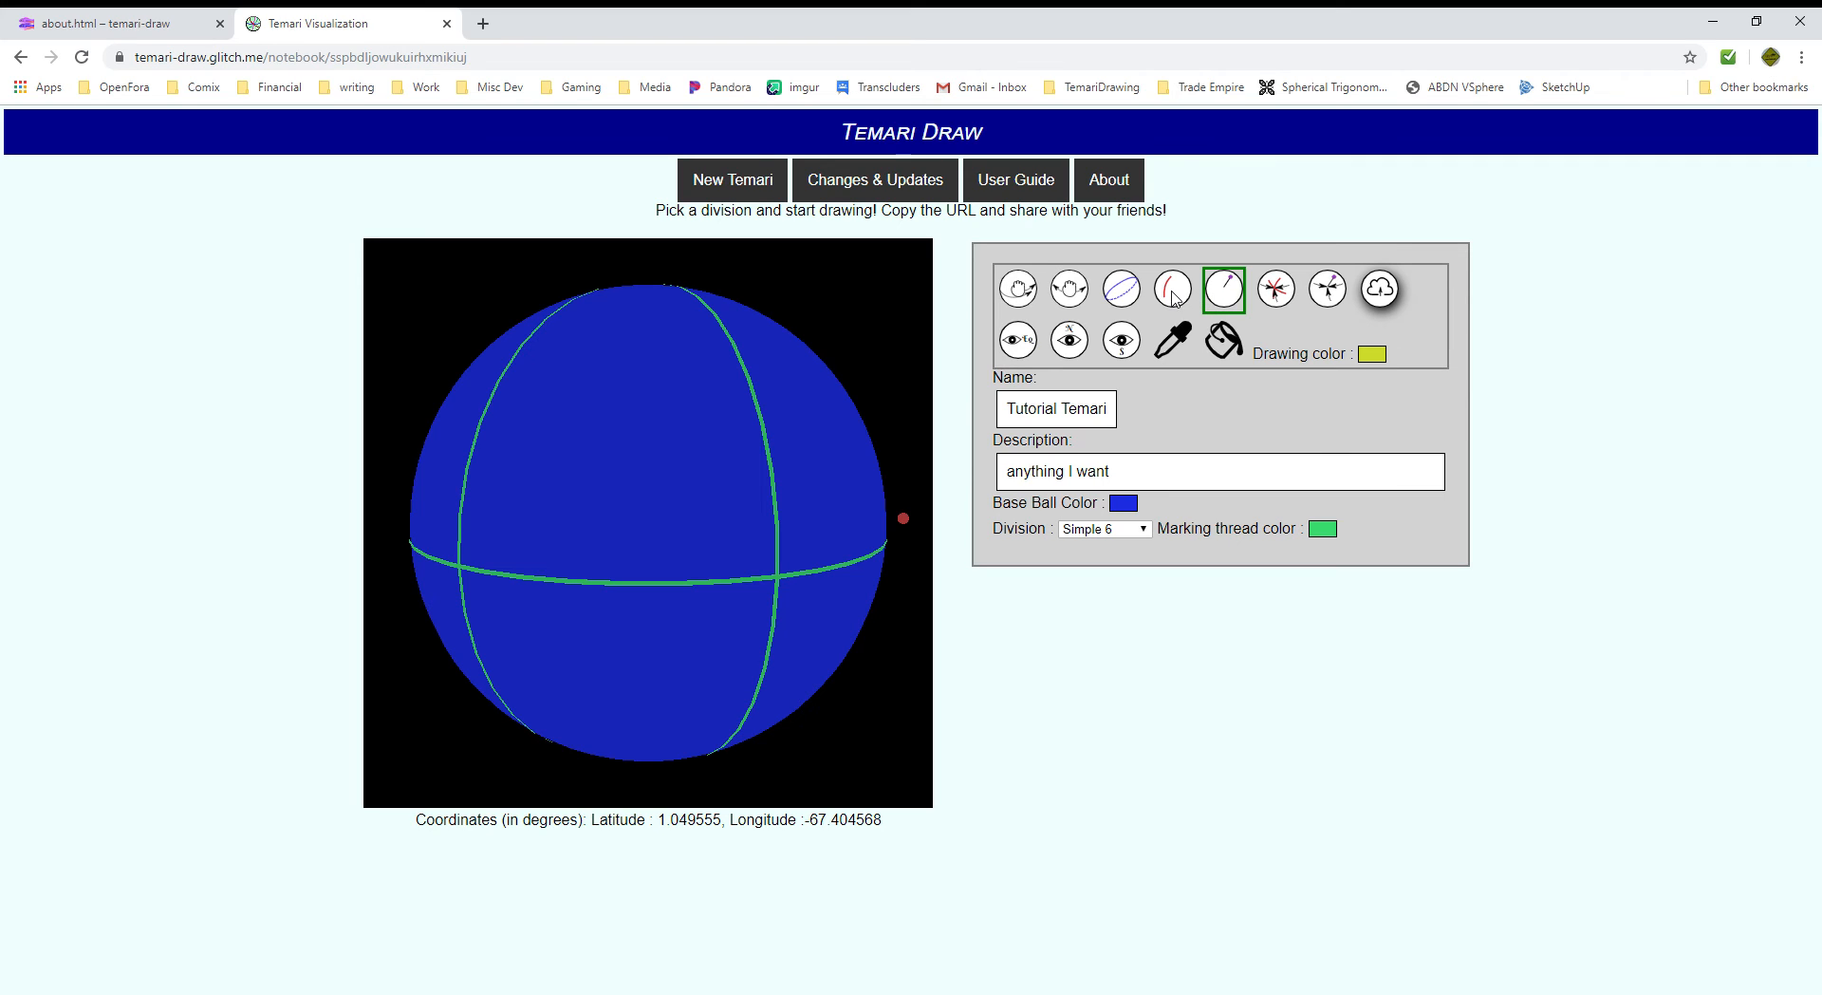
Draw a great circle over about (34.91, 48.41) and (10.88, 14.94), and rotate the ball to view it from several angles.
click(1123, 295)
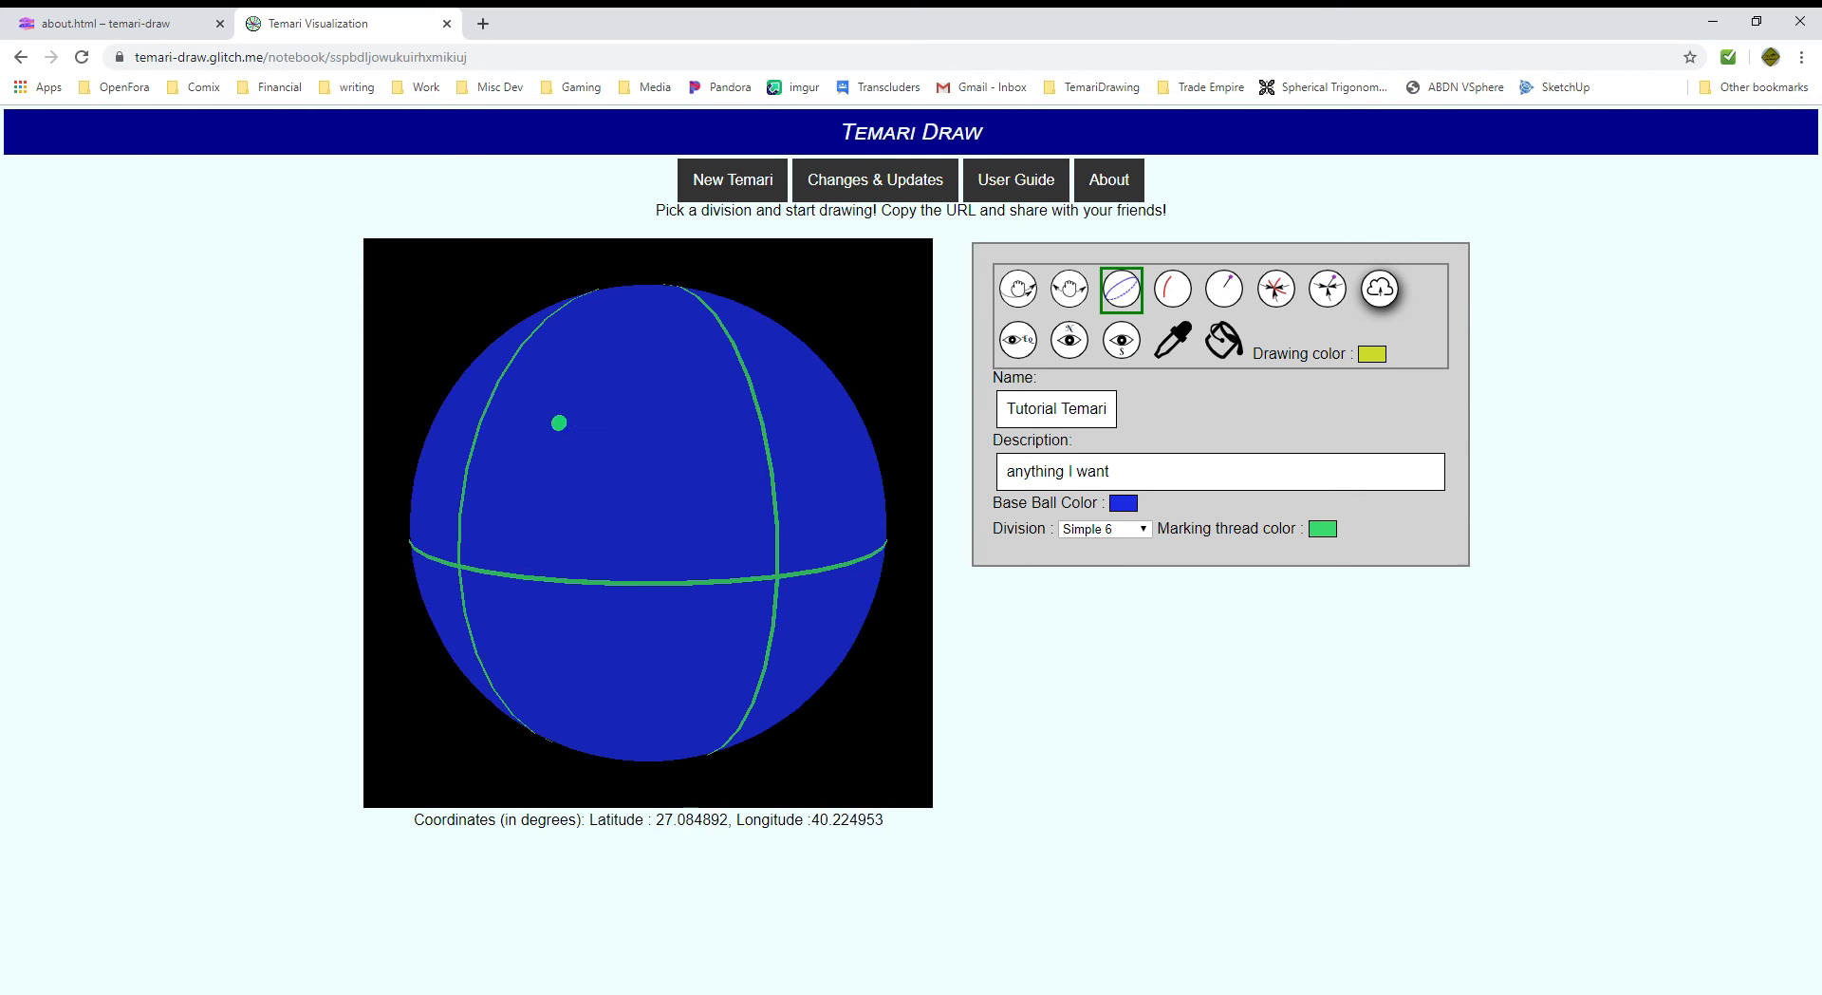
click(695, 517)
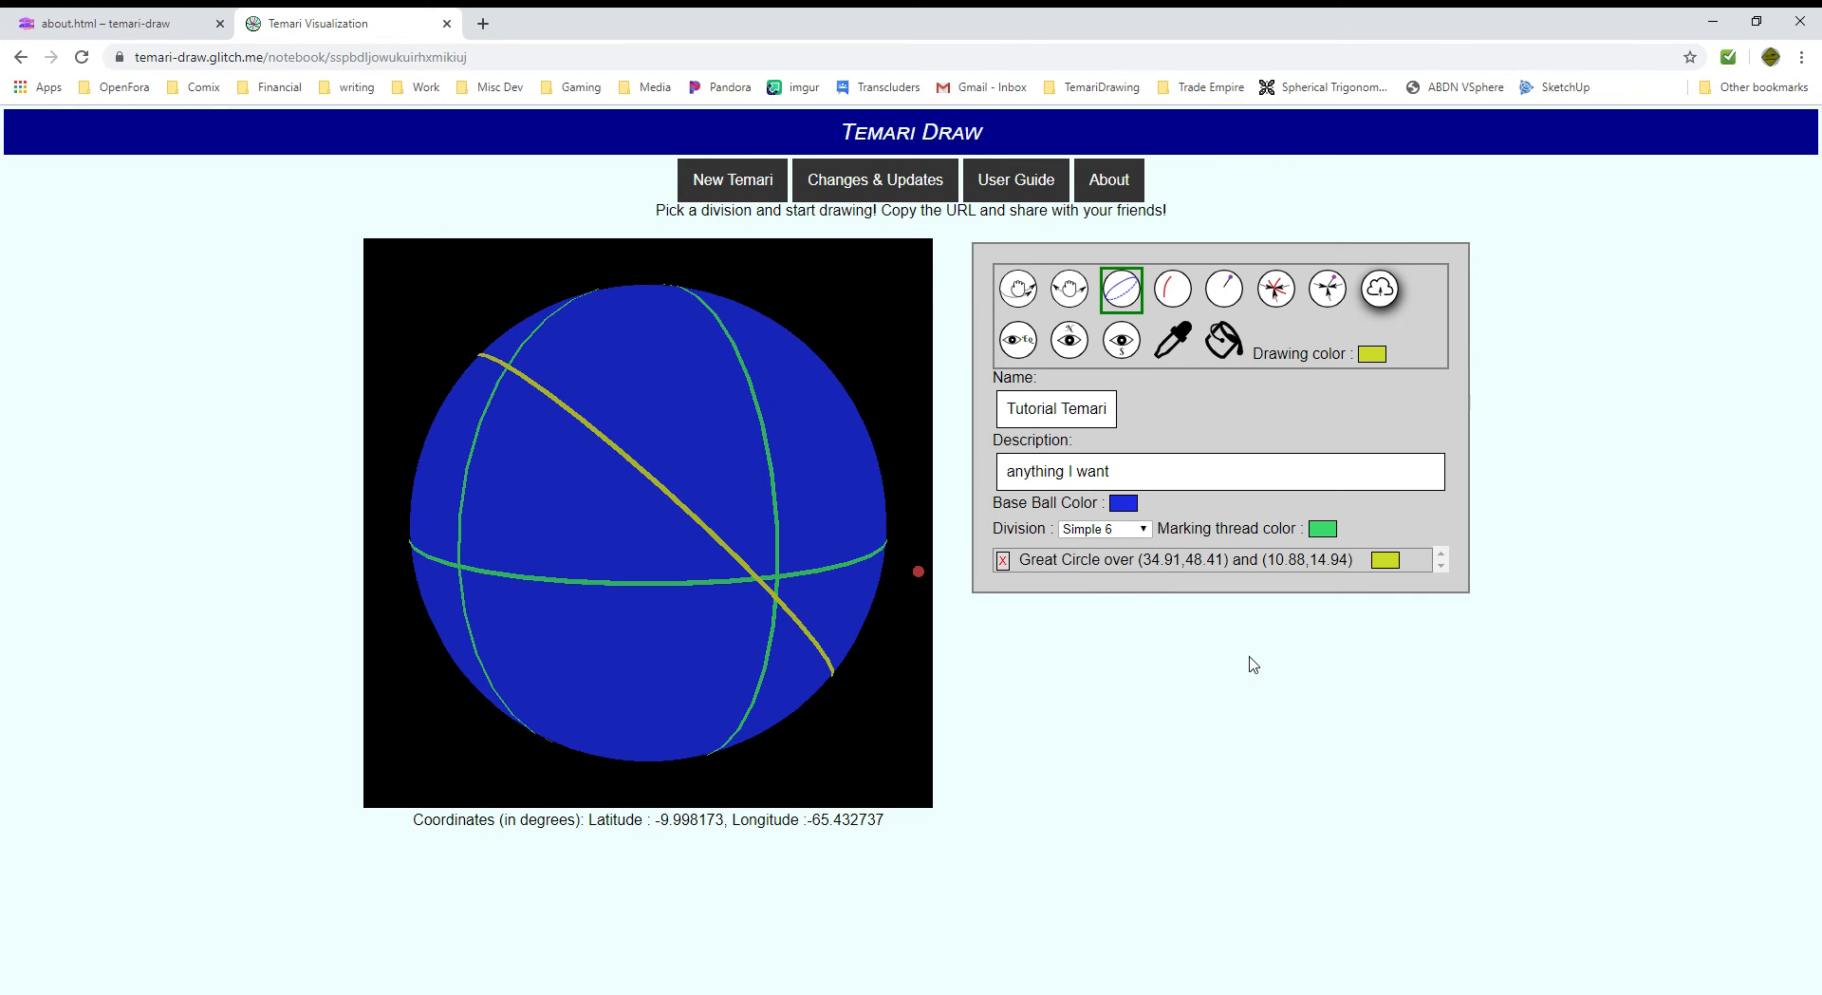
click(1071, 290)
drag(645, 433, 599, 520)
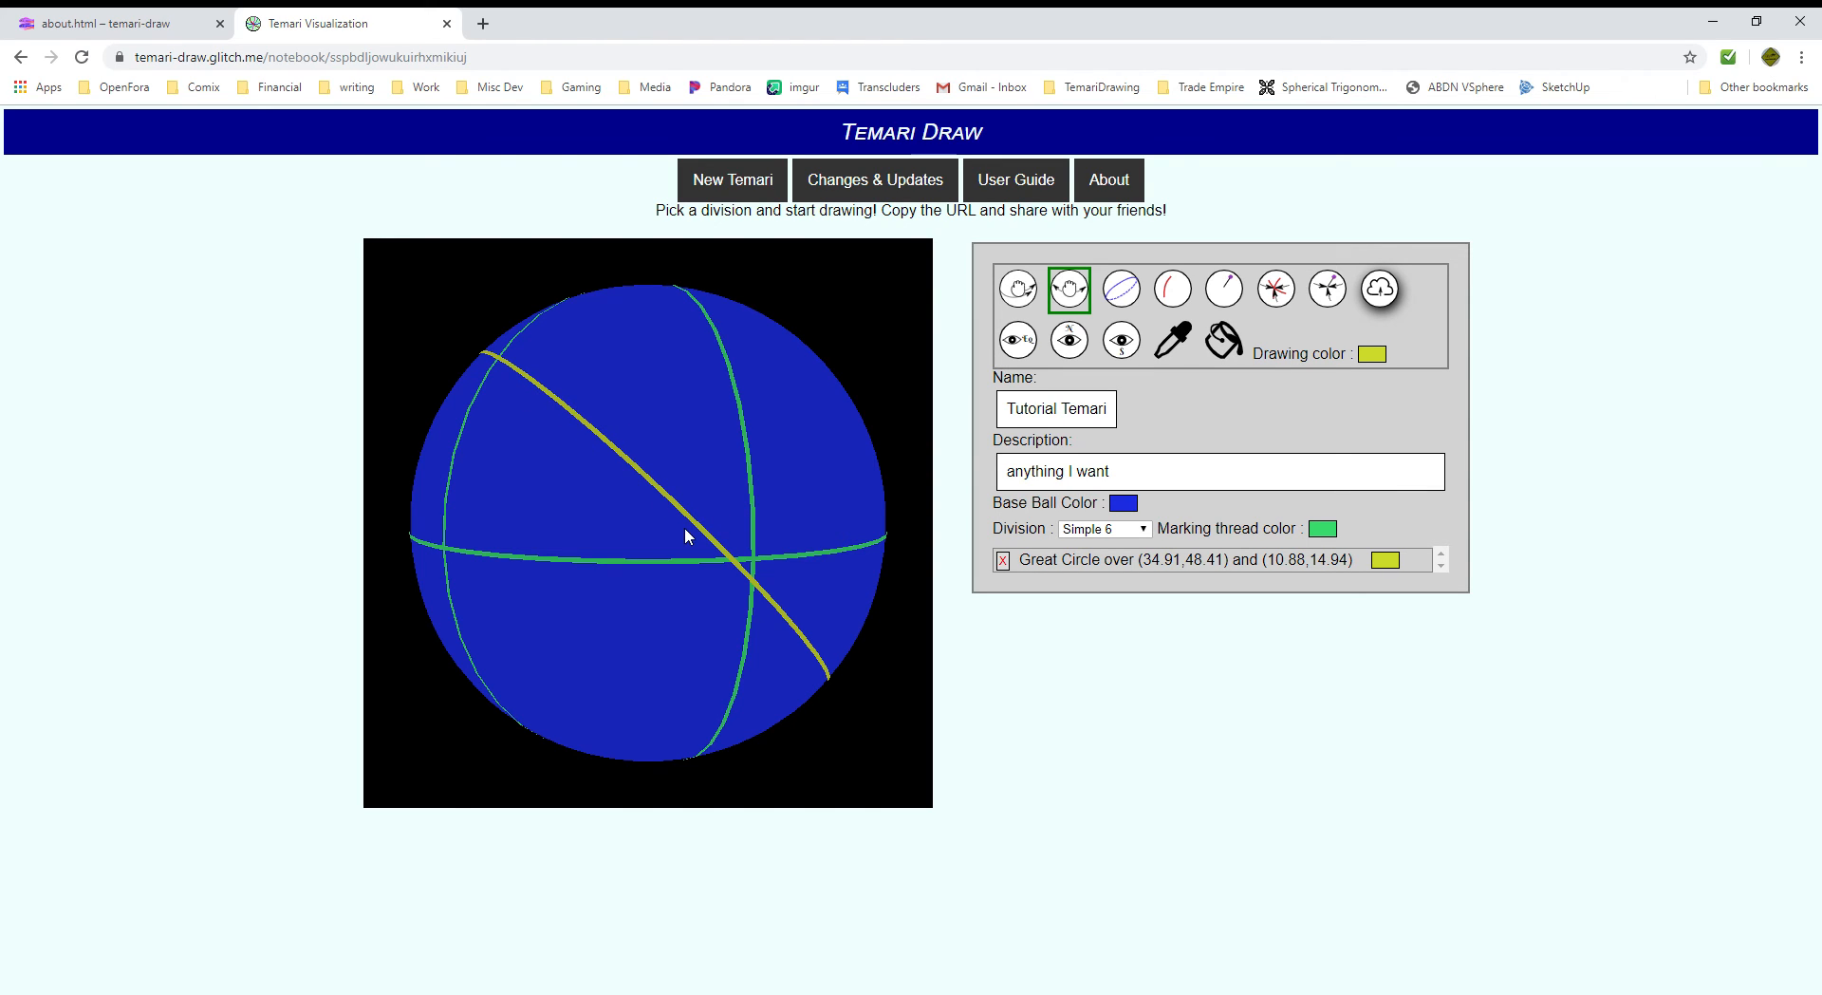
mouse_move(689, 434)
mouse_down()
mouse_move(653, 406)
mouse_move(659, 476)
mouse_move(528, 404)
mouse_move(712, 464)
mouse_move(700, 557)
mouse_move(699, 447)
mouse_up()
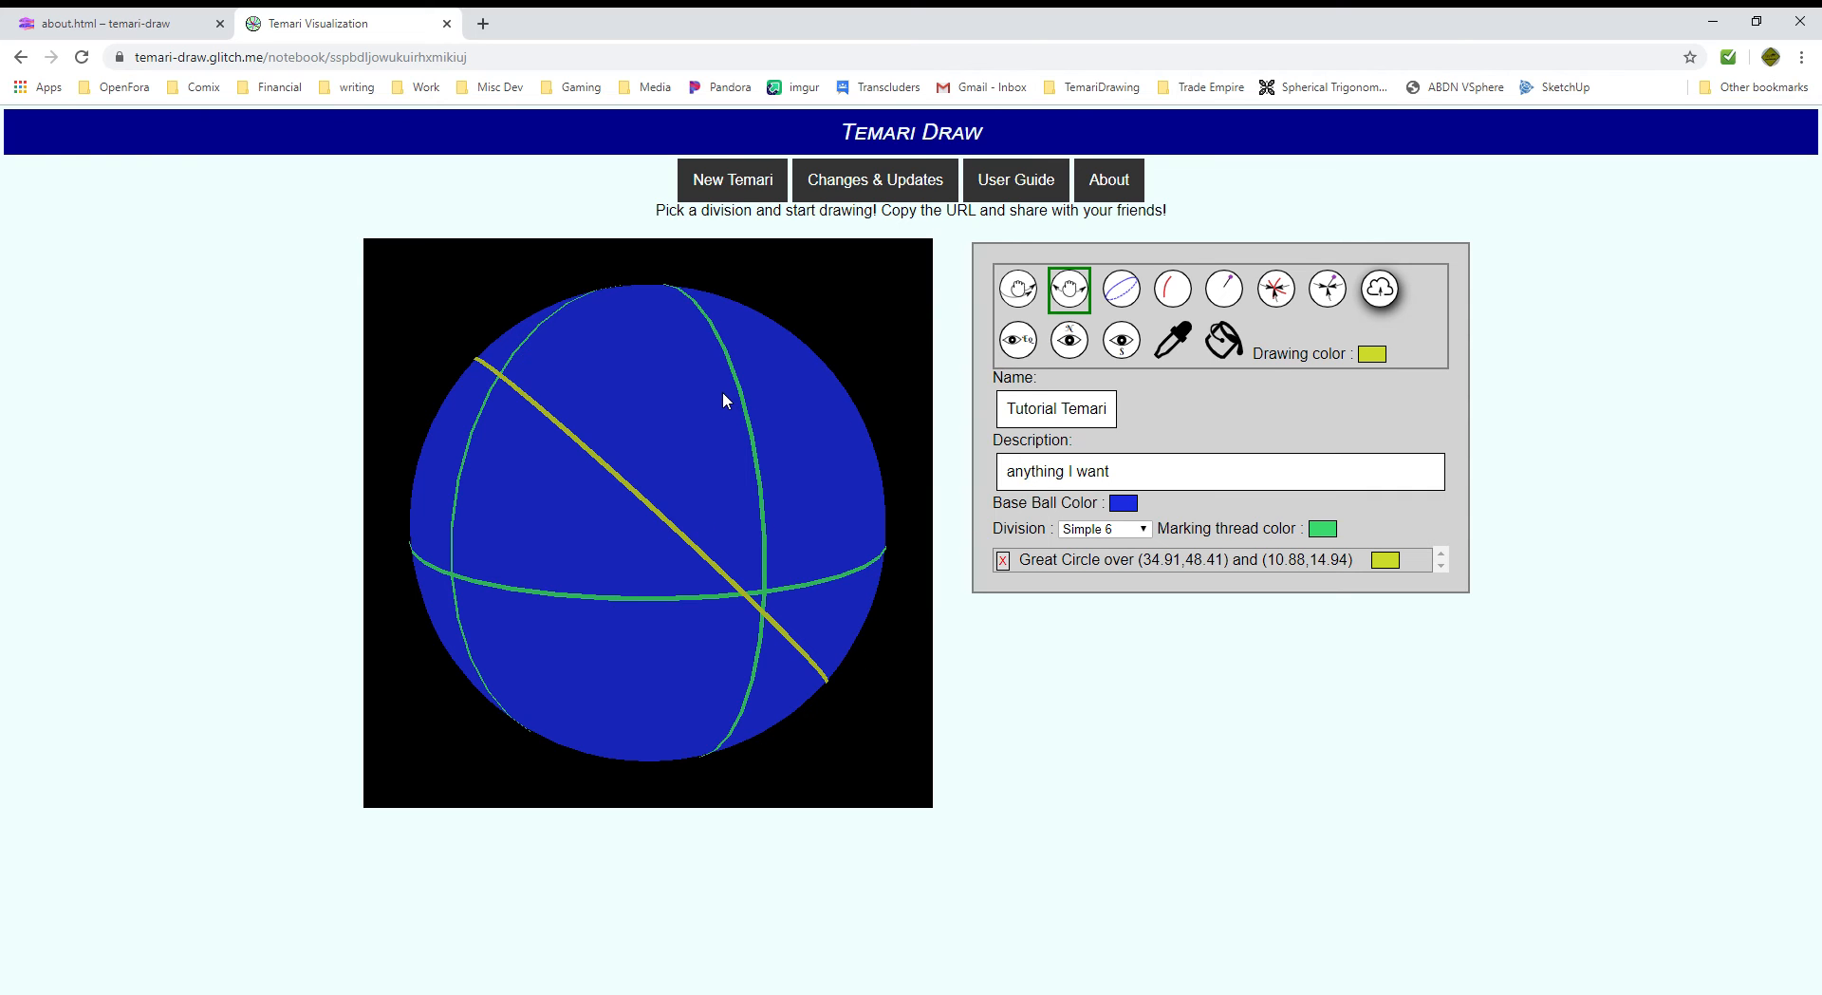
drag(723, 393, 641, 446)
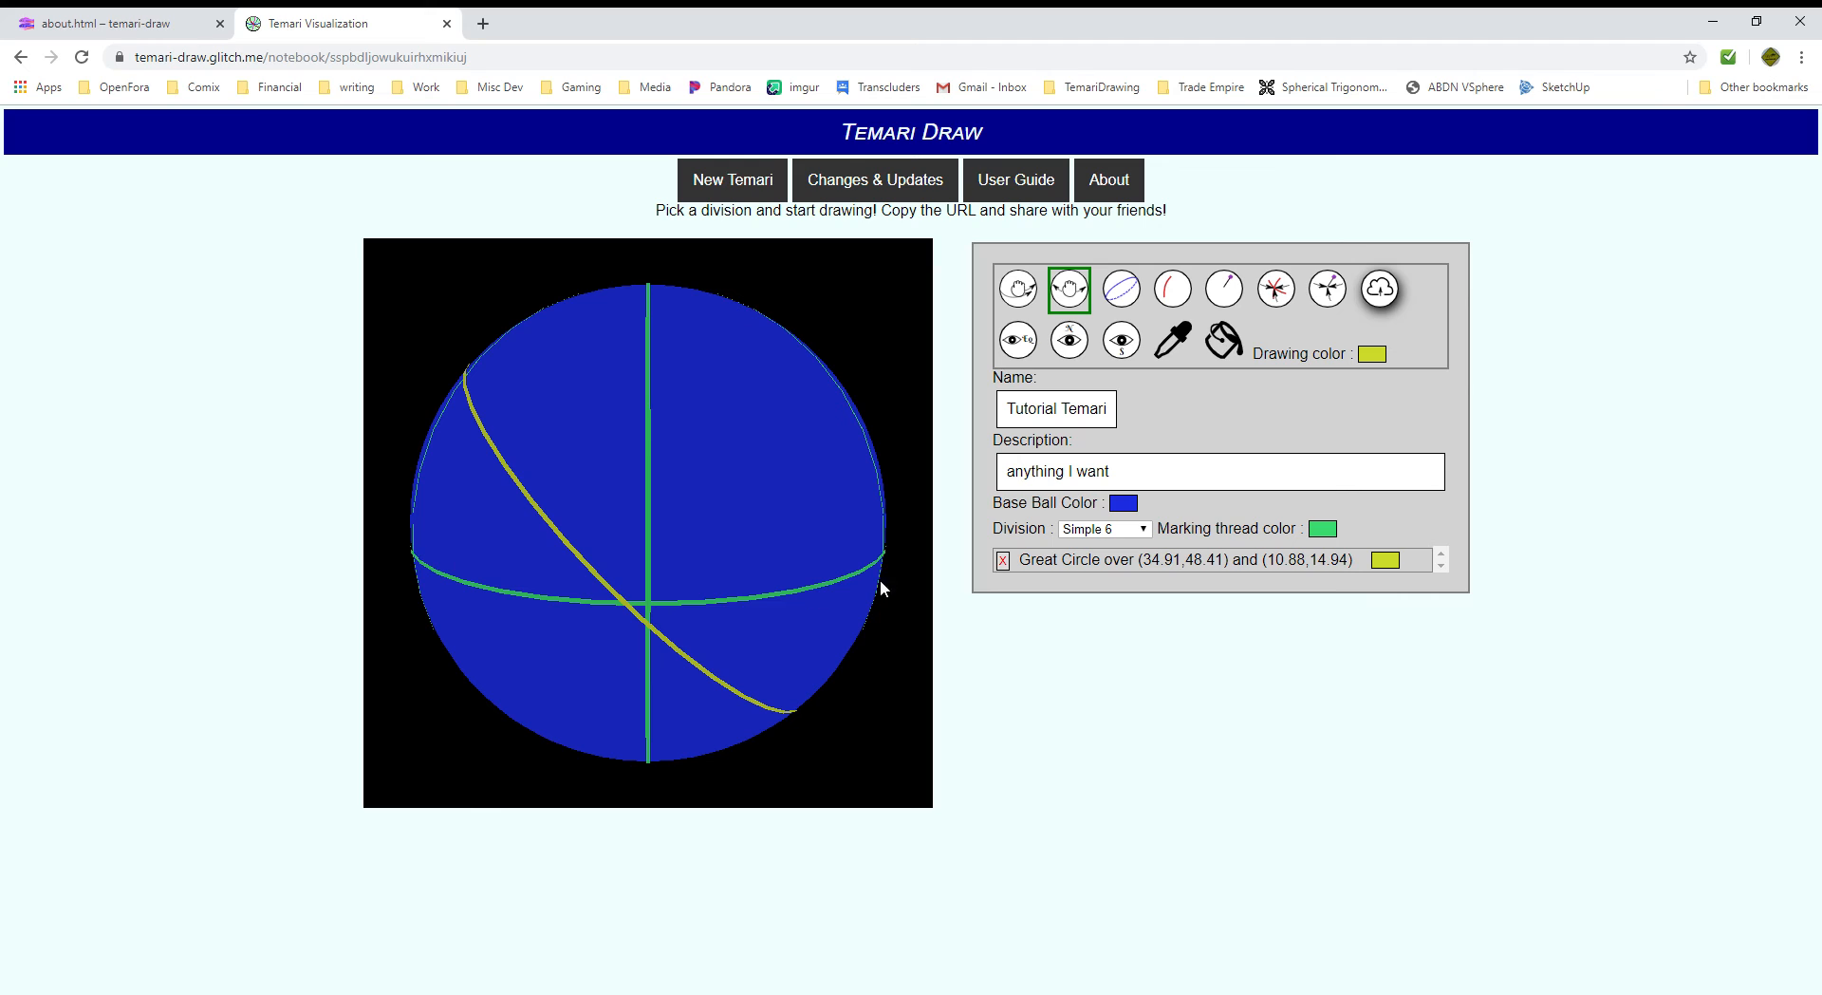
drag(781, 565, 670, 528)
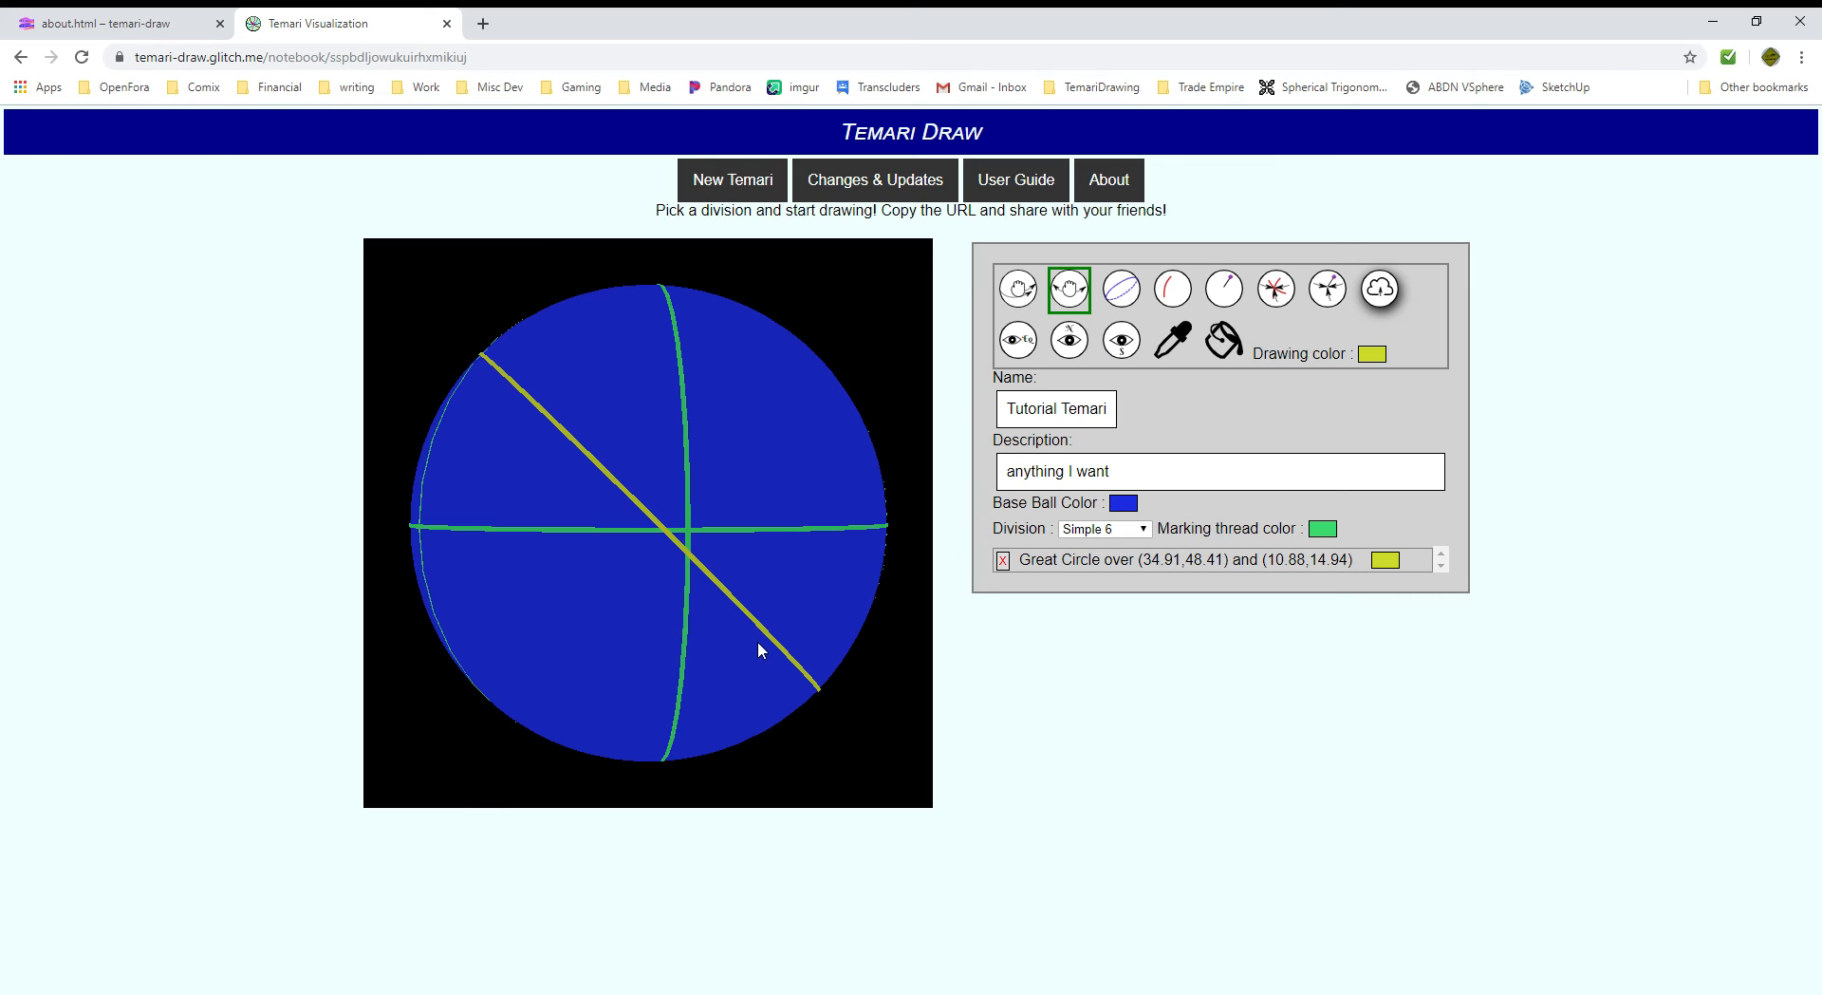
drag(769, 484, 598, 546)
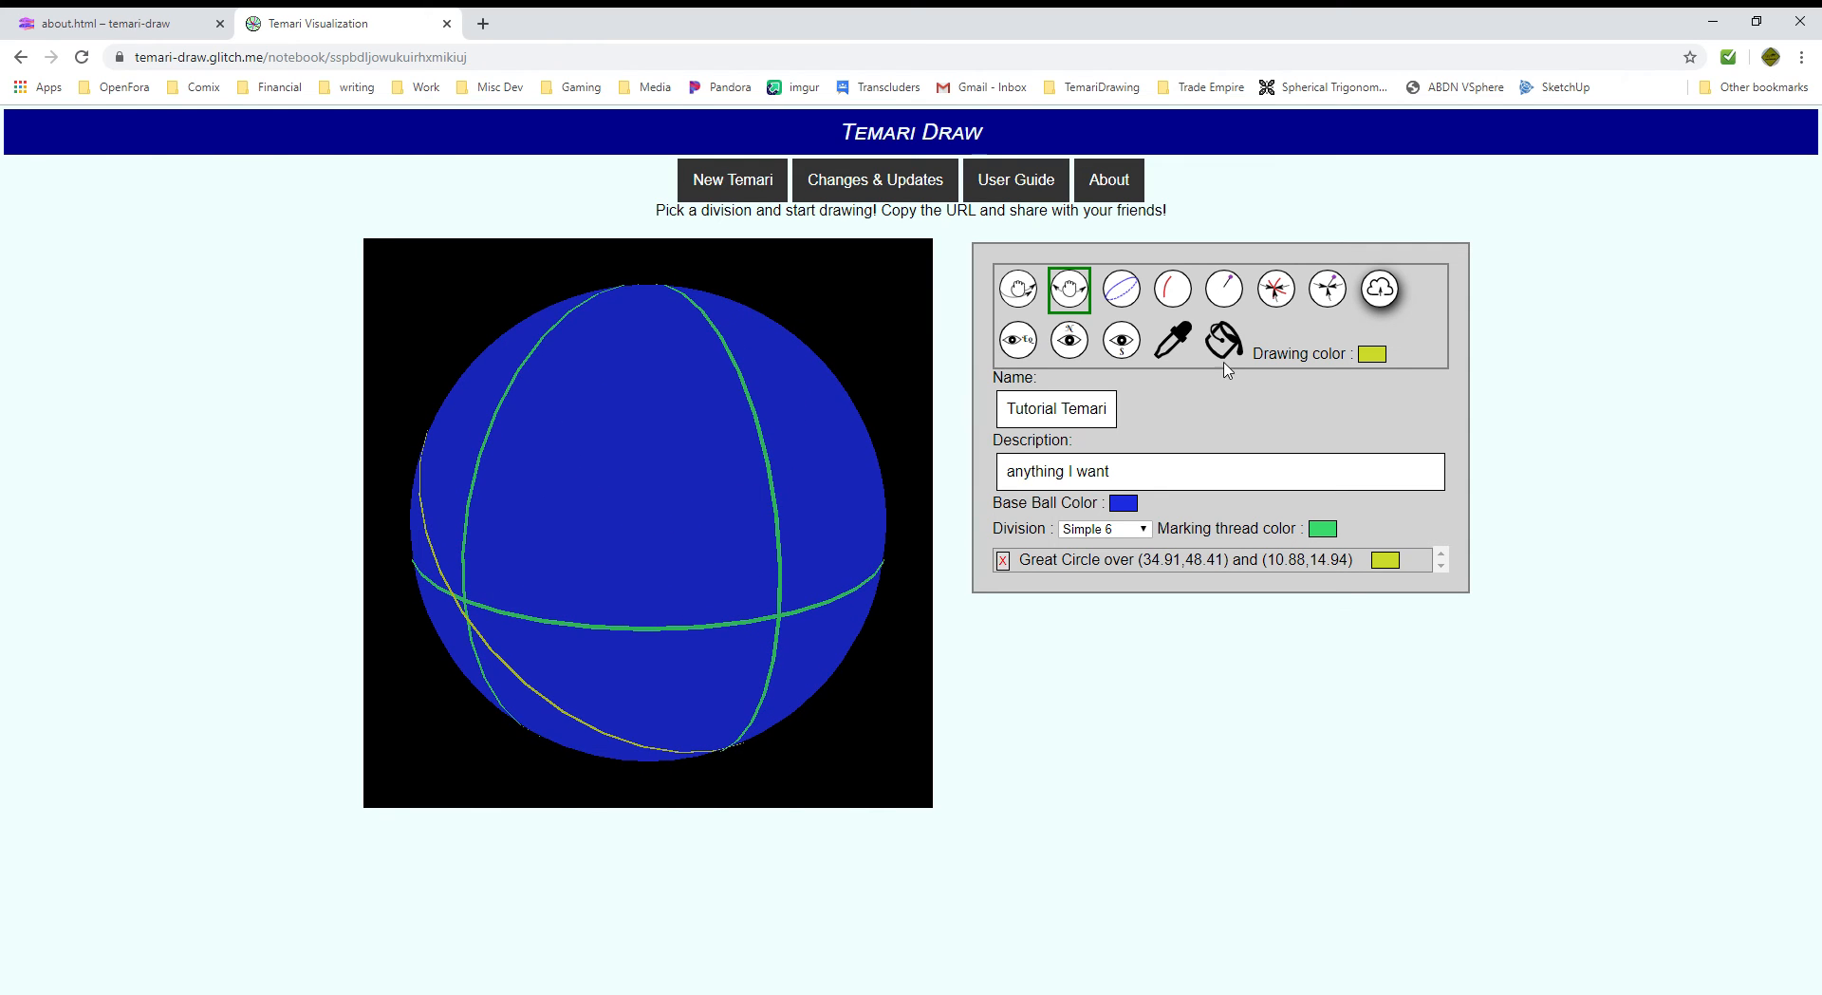
Draw three arcs: about (14.15, -16.88) to (37.26, -36.97), (11.09, -33.97) to (29.43, -52.47), and (30.21, -10.81) to (16.03, -51.48).
click(1184, 298)
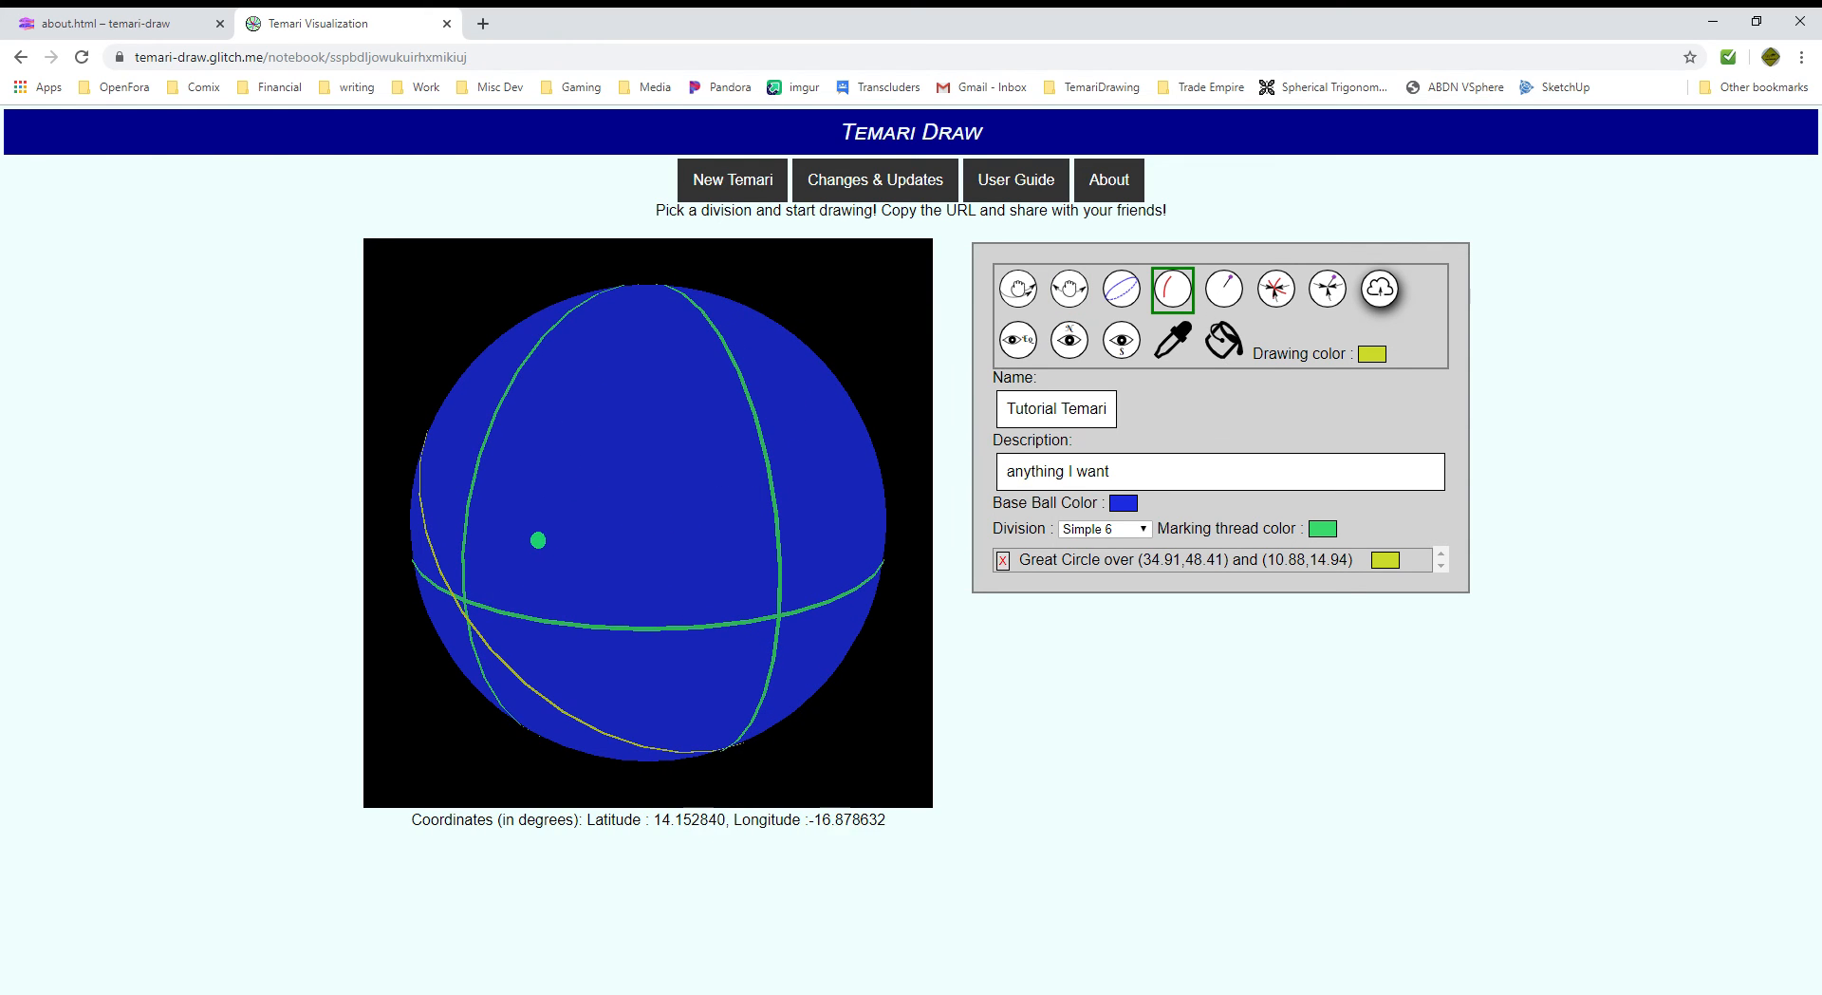
drag(538, 540, 651, 411)
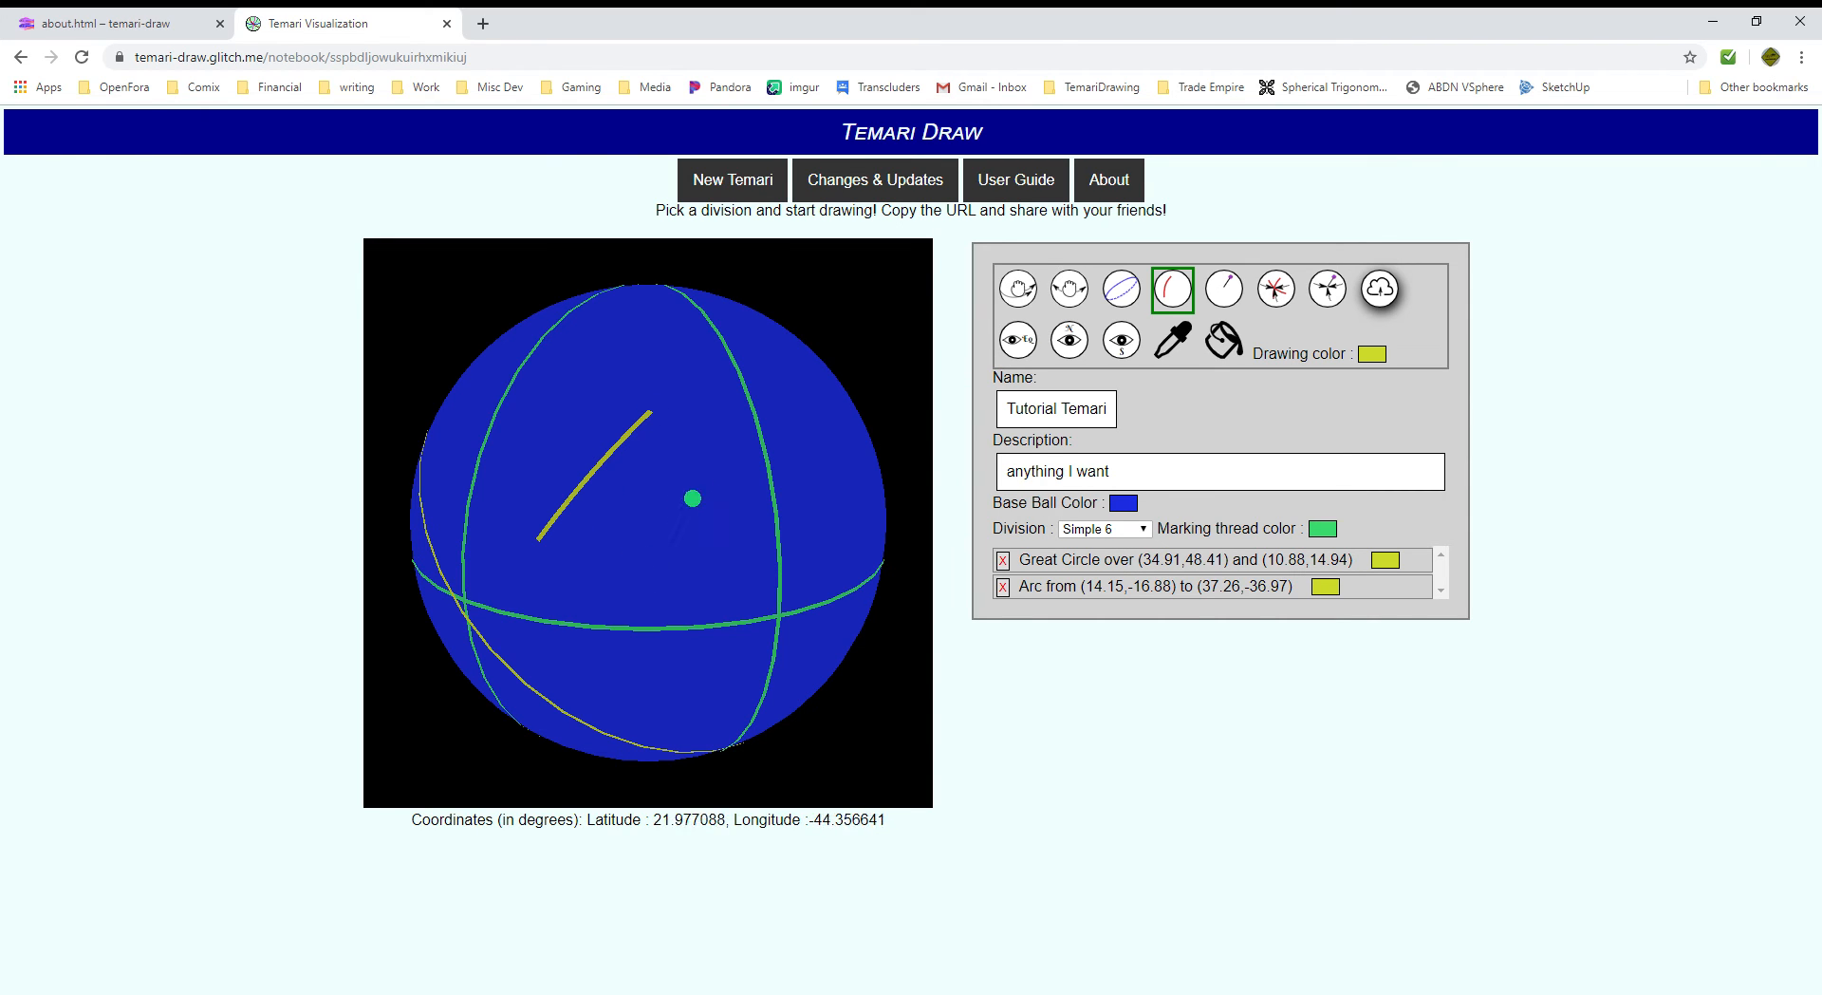
drag(634, 564, 730, 453)
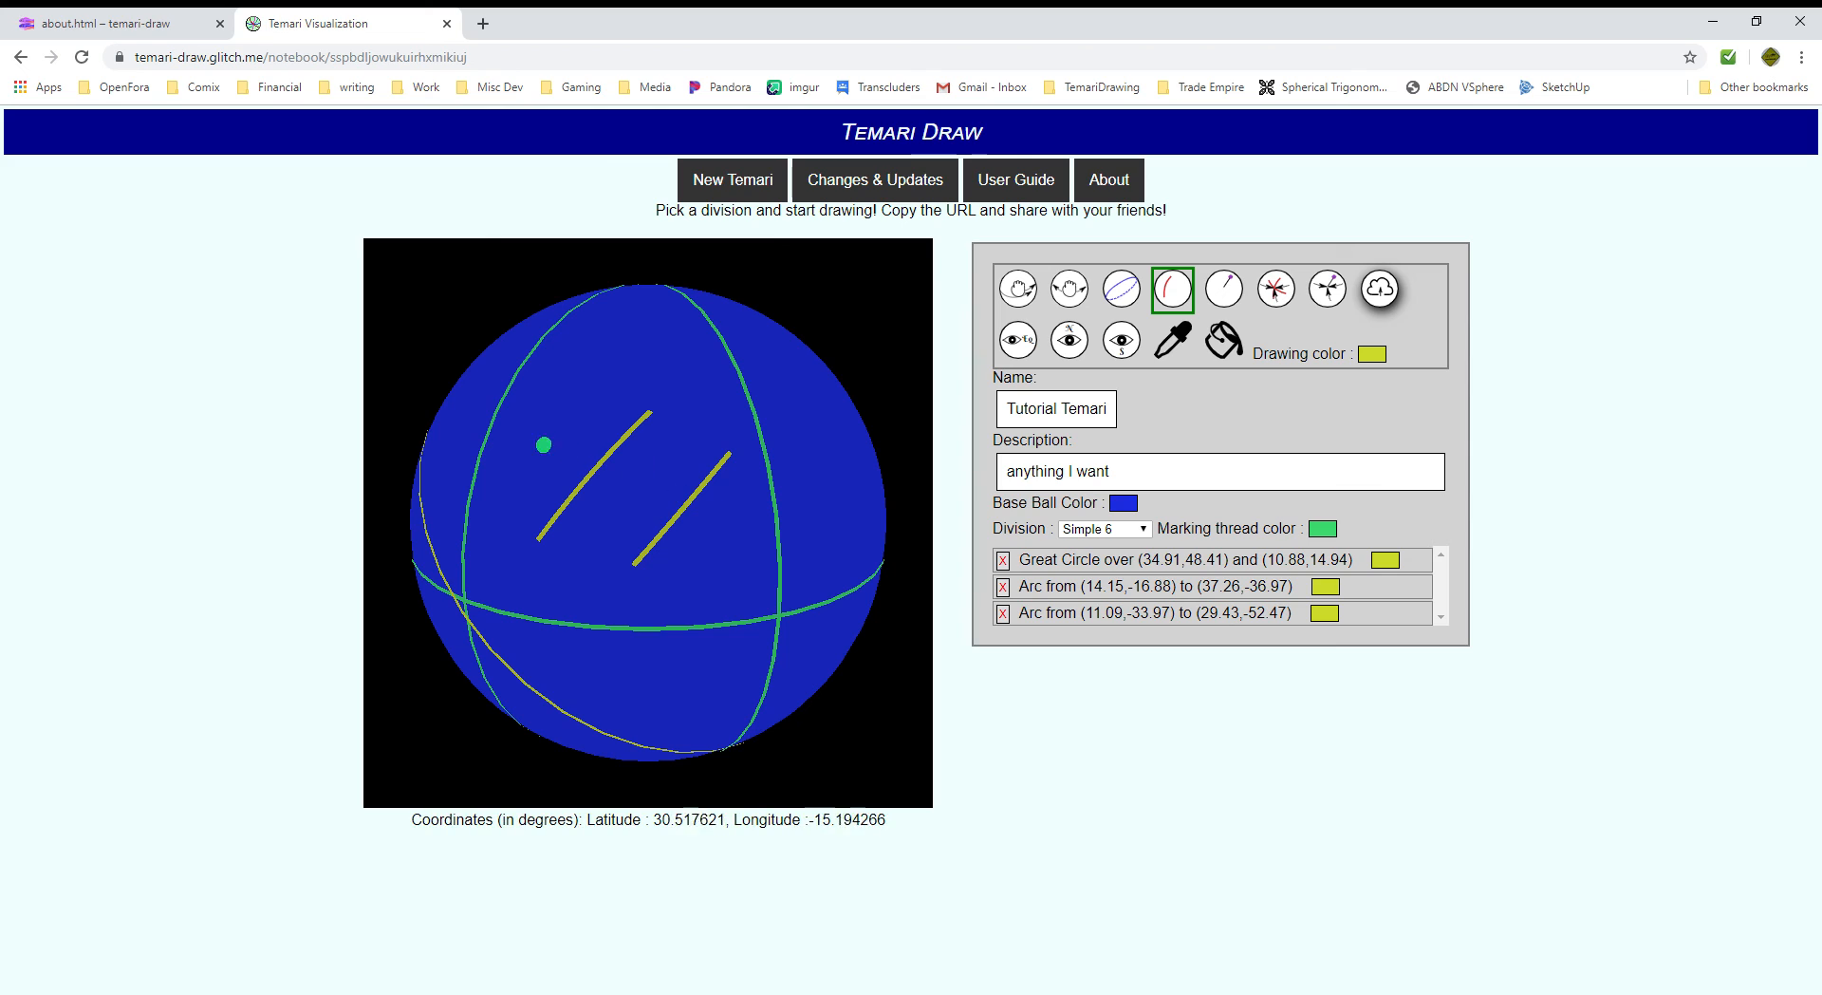
drag(524, 443, 734, 531)
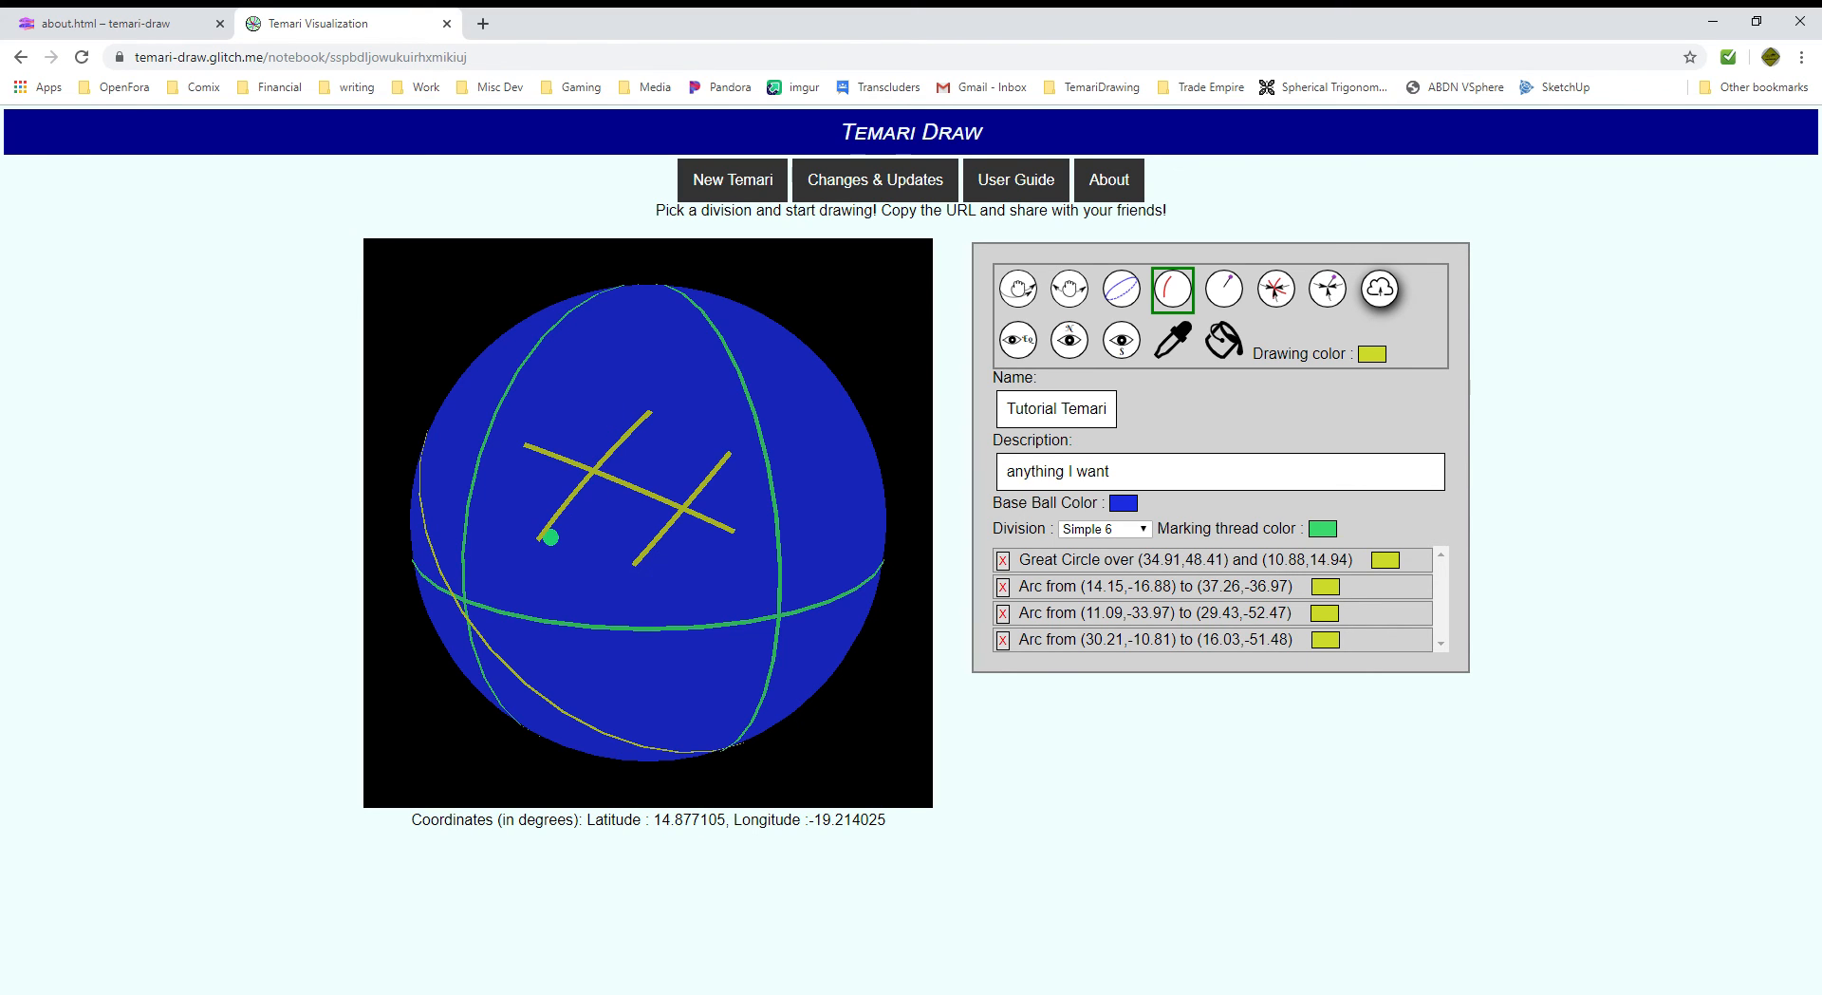
Add three arcs beside the first one: about (14.88, -19.21) to (35.11, -36.95), (15.75, -21.98) to (32.17, -36.93), and (16.77, -25.07) to (29.65, -36.19).
click(650, 422)
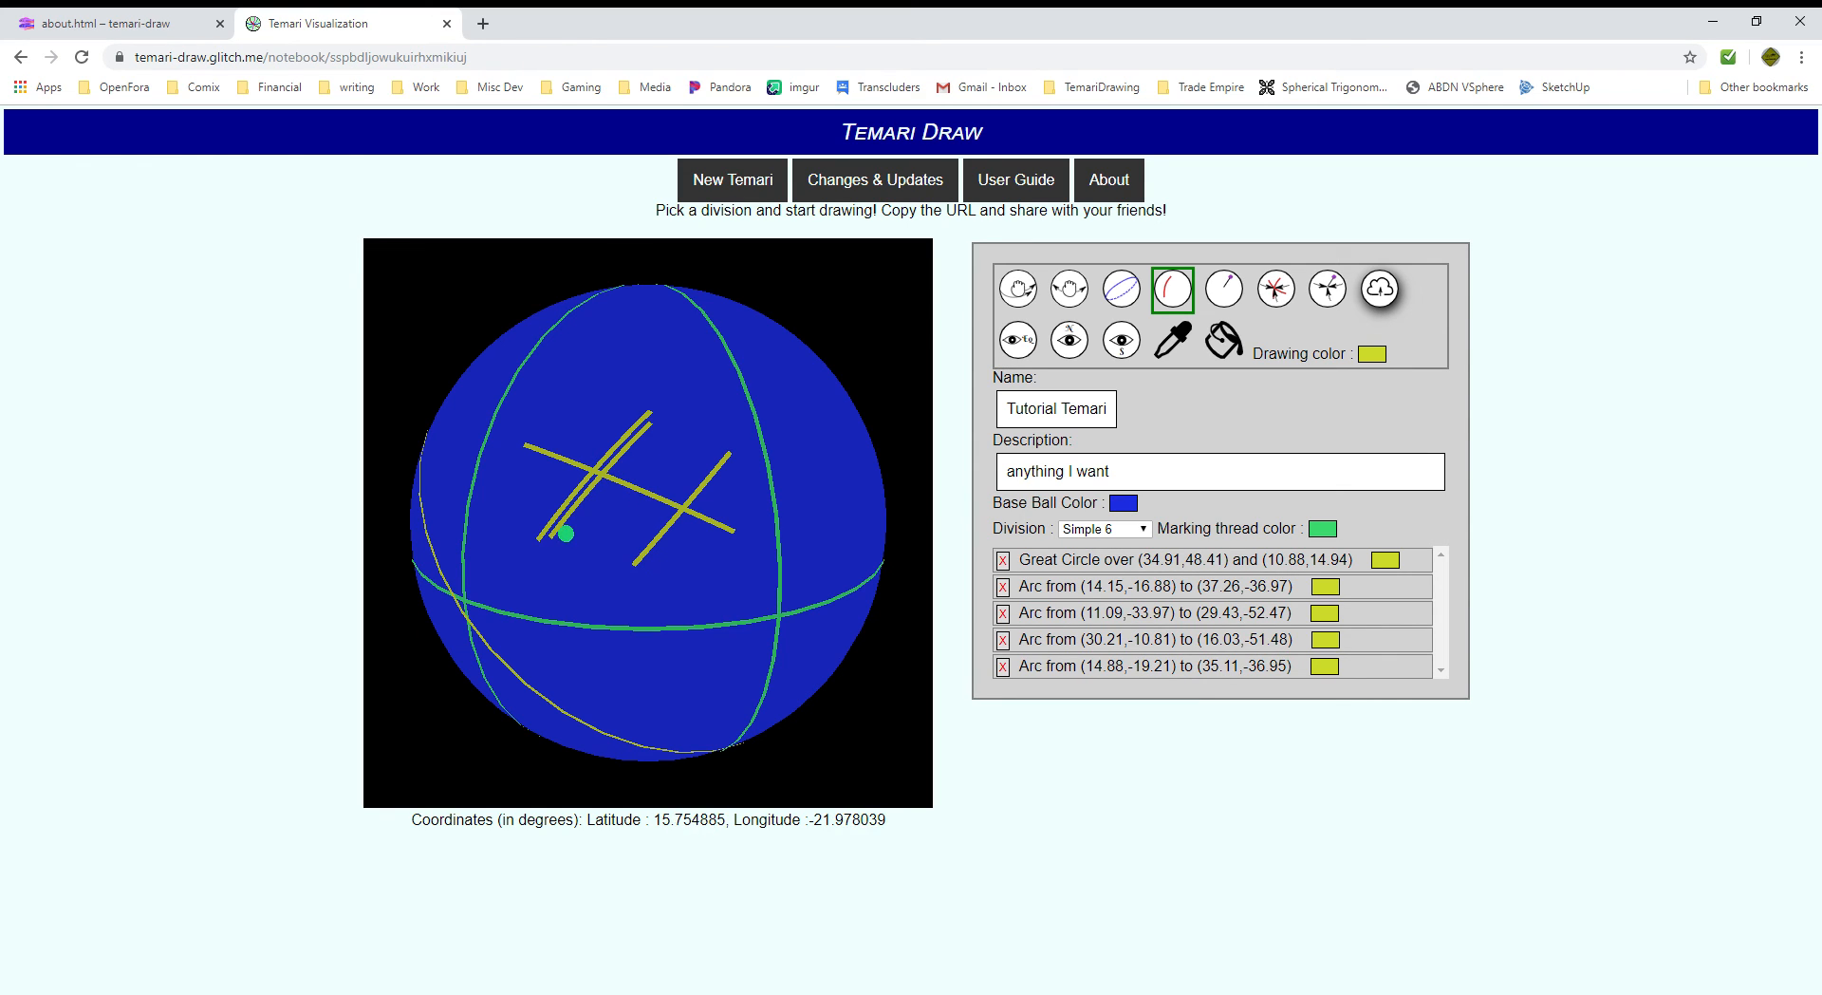
drag(565, 534, 650, 439)
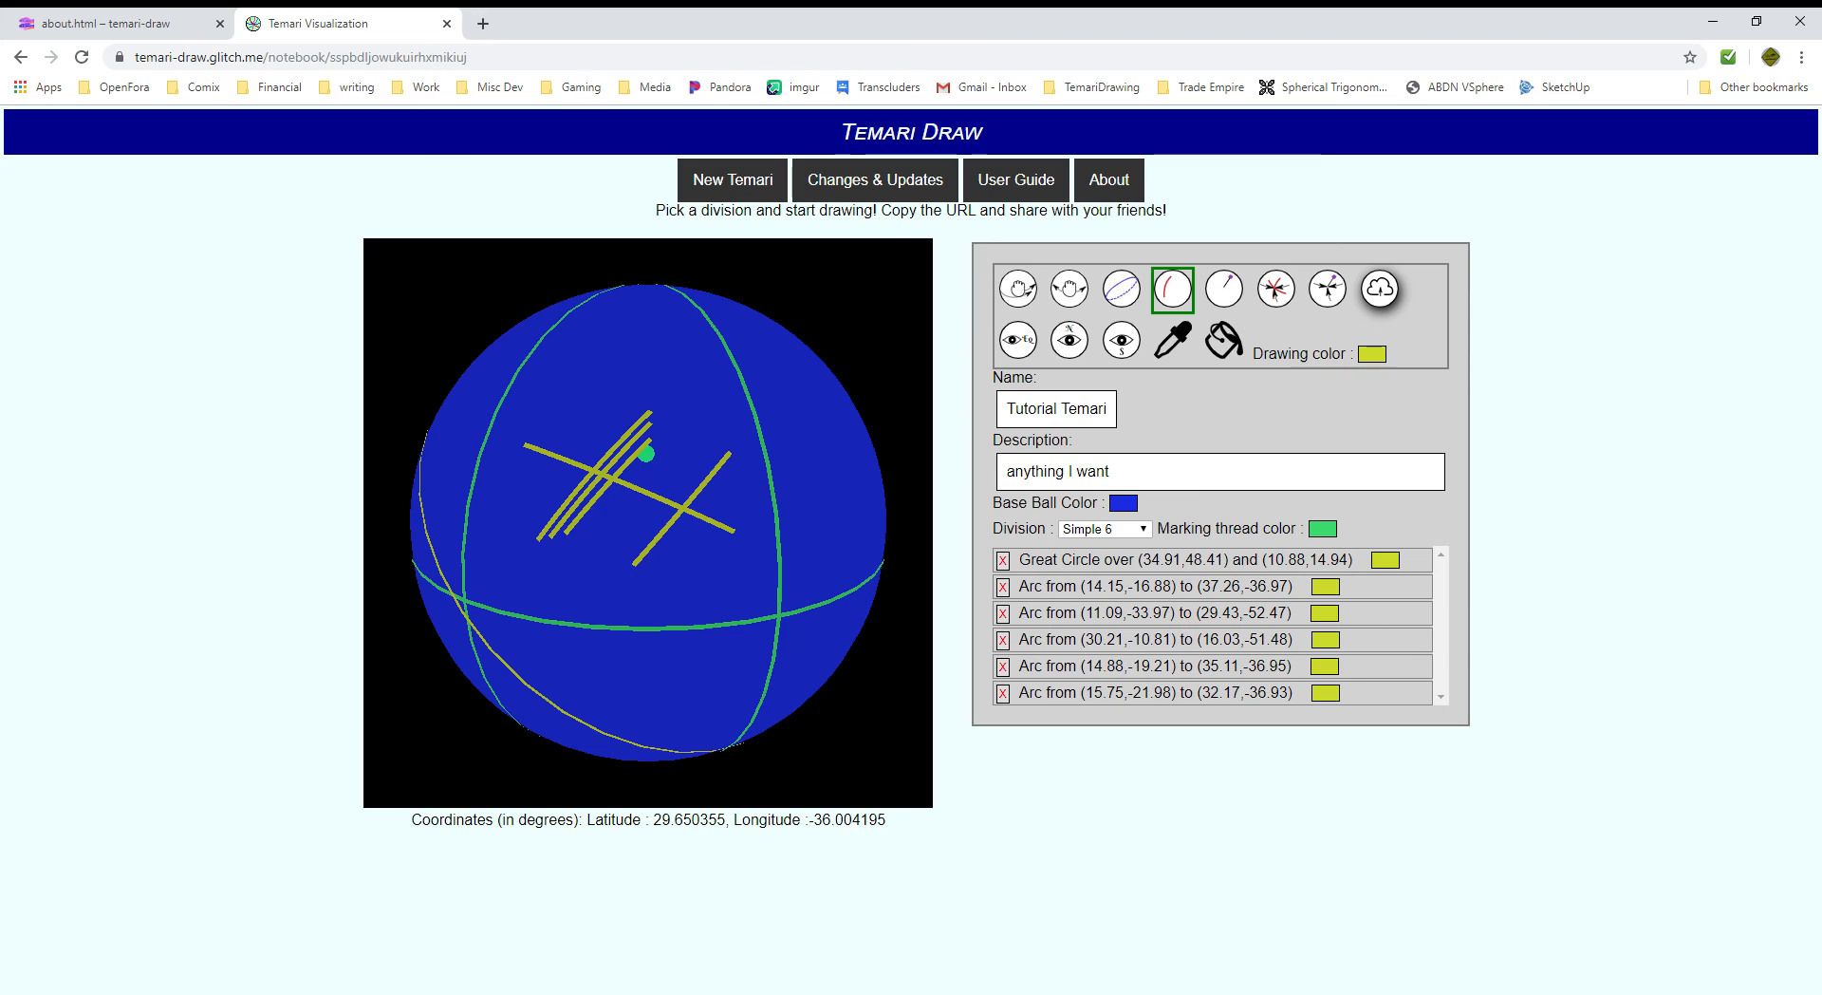
drag(646, 454, 643, 454)
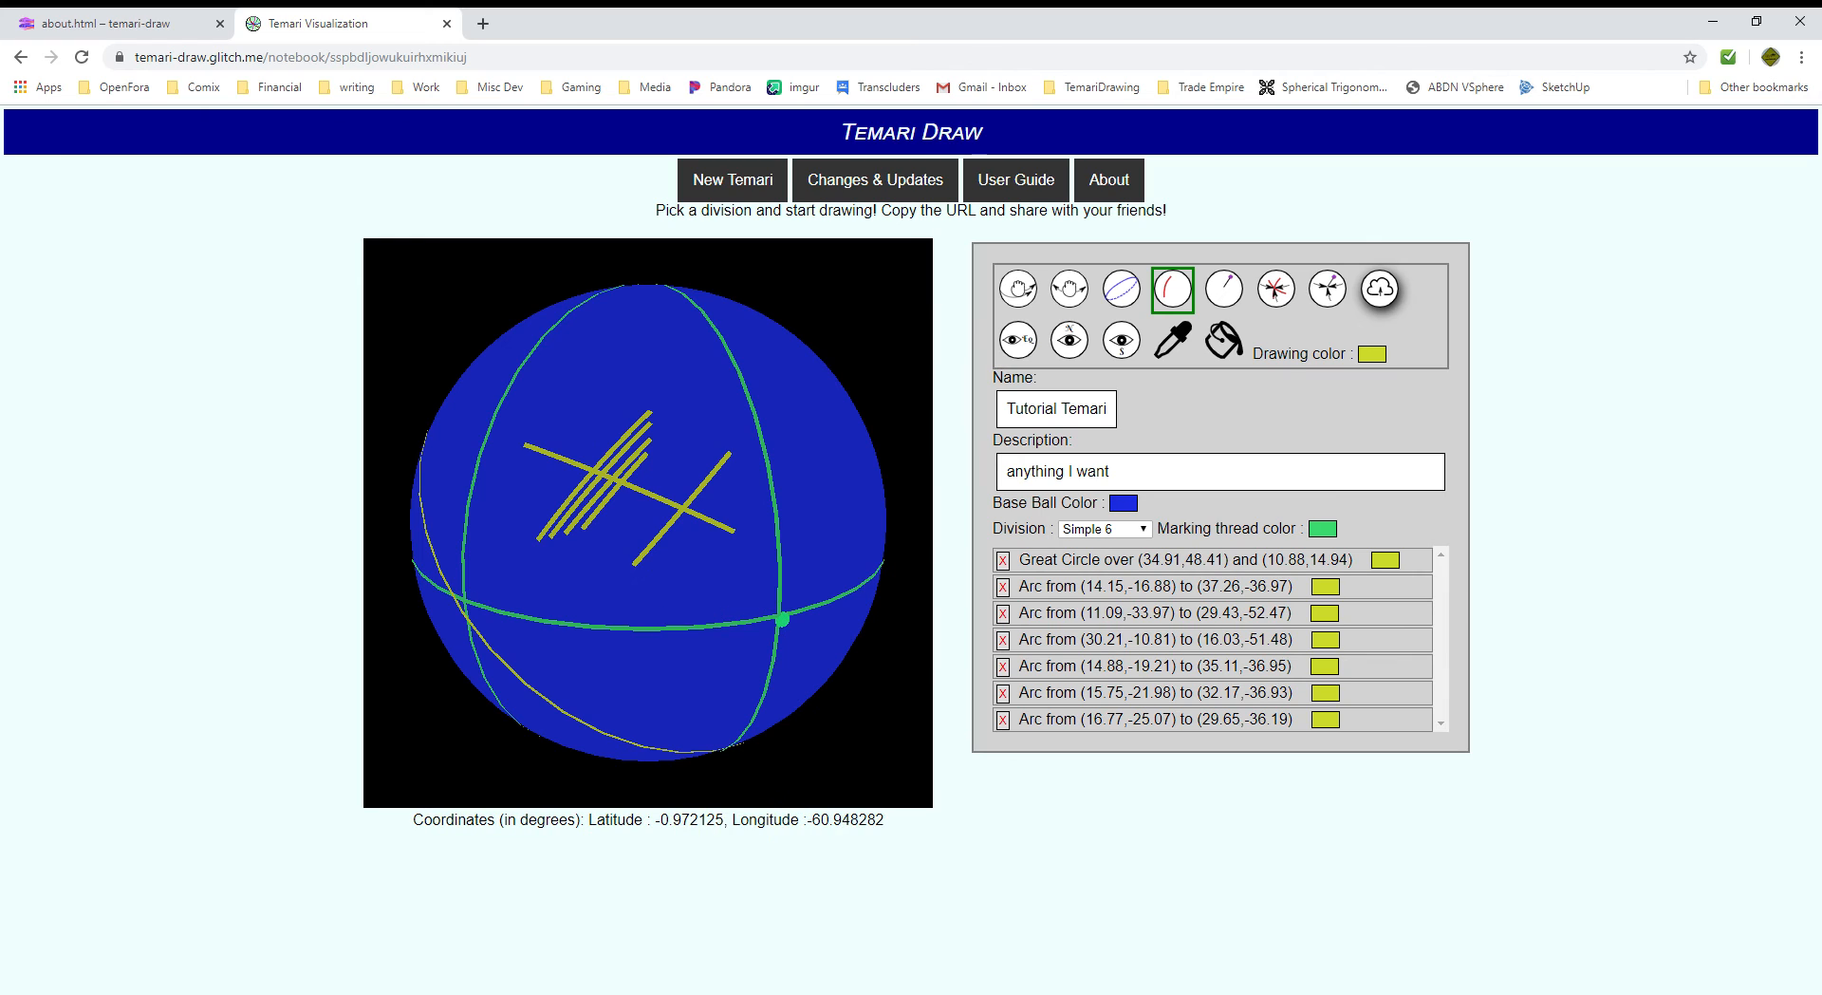
Draw an arc along the equator from about (-0.02, 0.58) to (-0.27, -60.28) and another above it from (1.95, 0.36) to (1.25, -59.99).
click(779, 617)
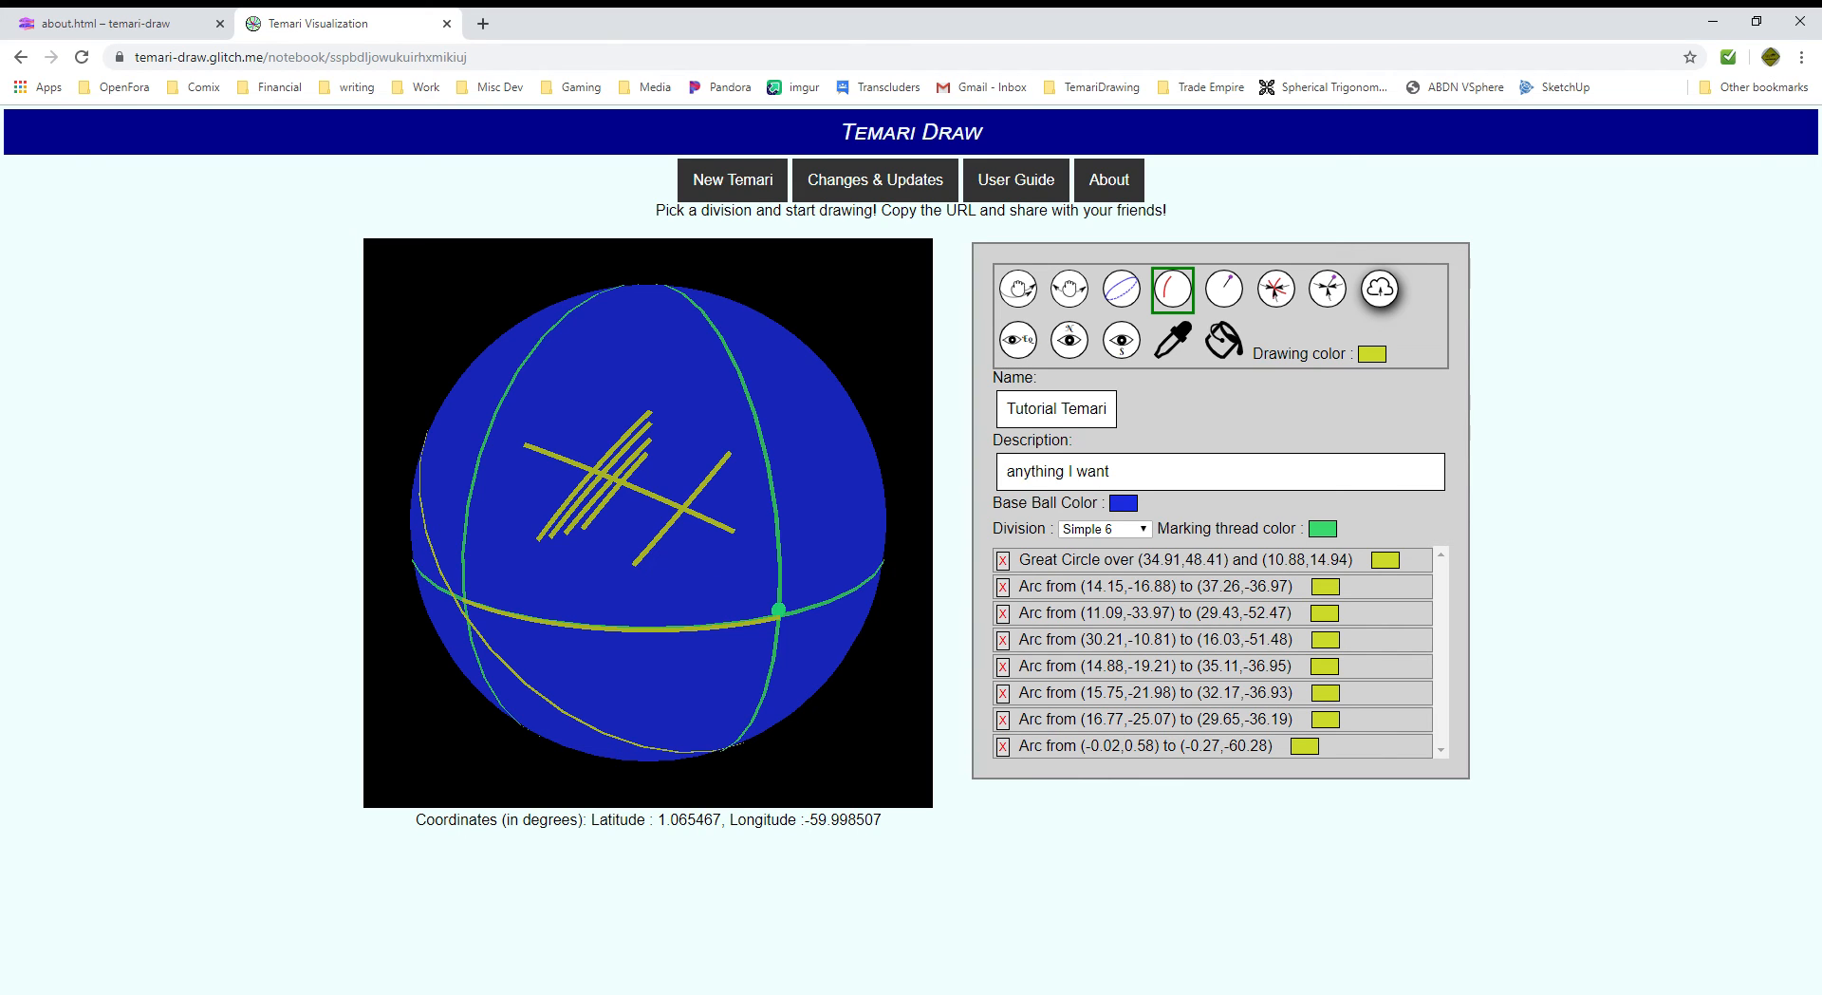
click(778, 608)
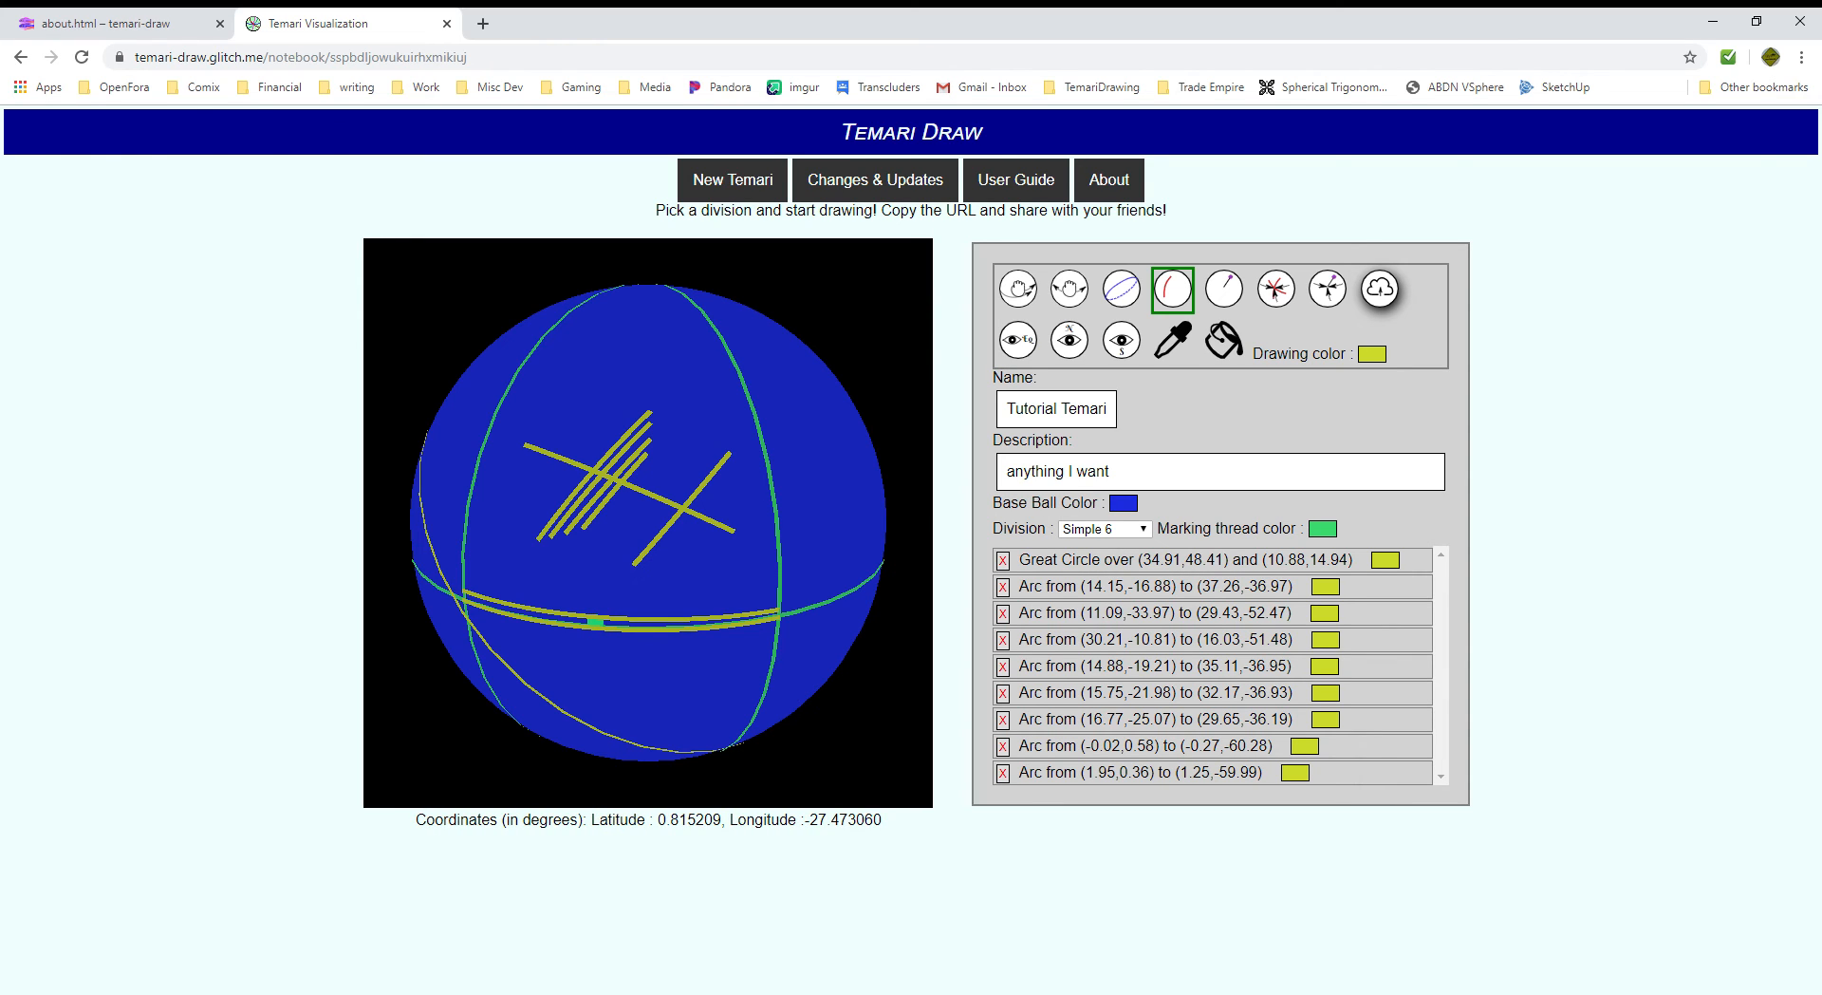
scroll(496, 699, up, 3)
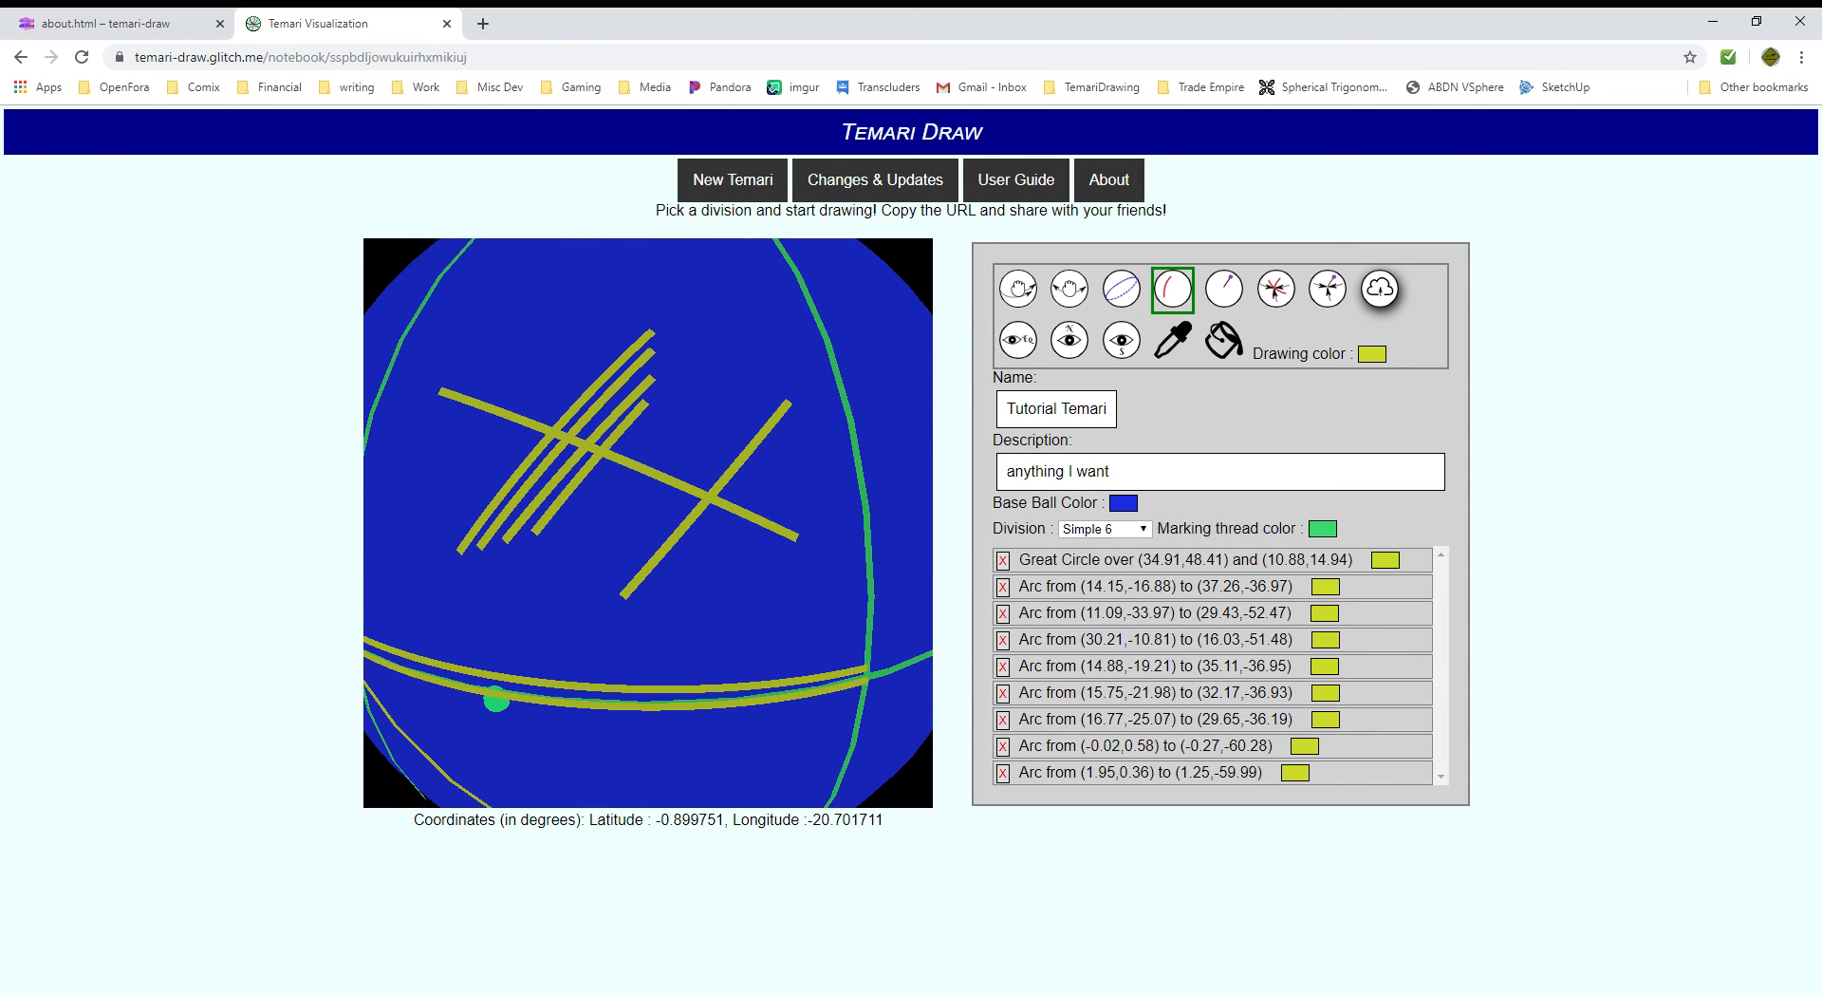
scroll(749, 589, down, 3)
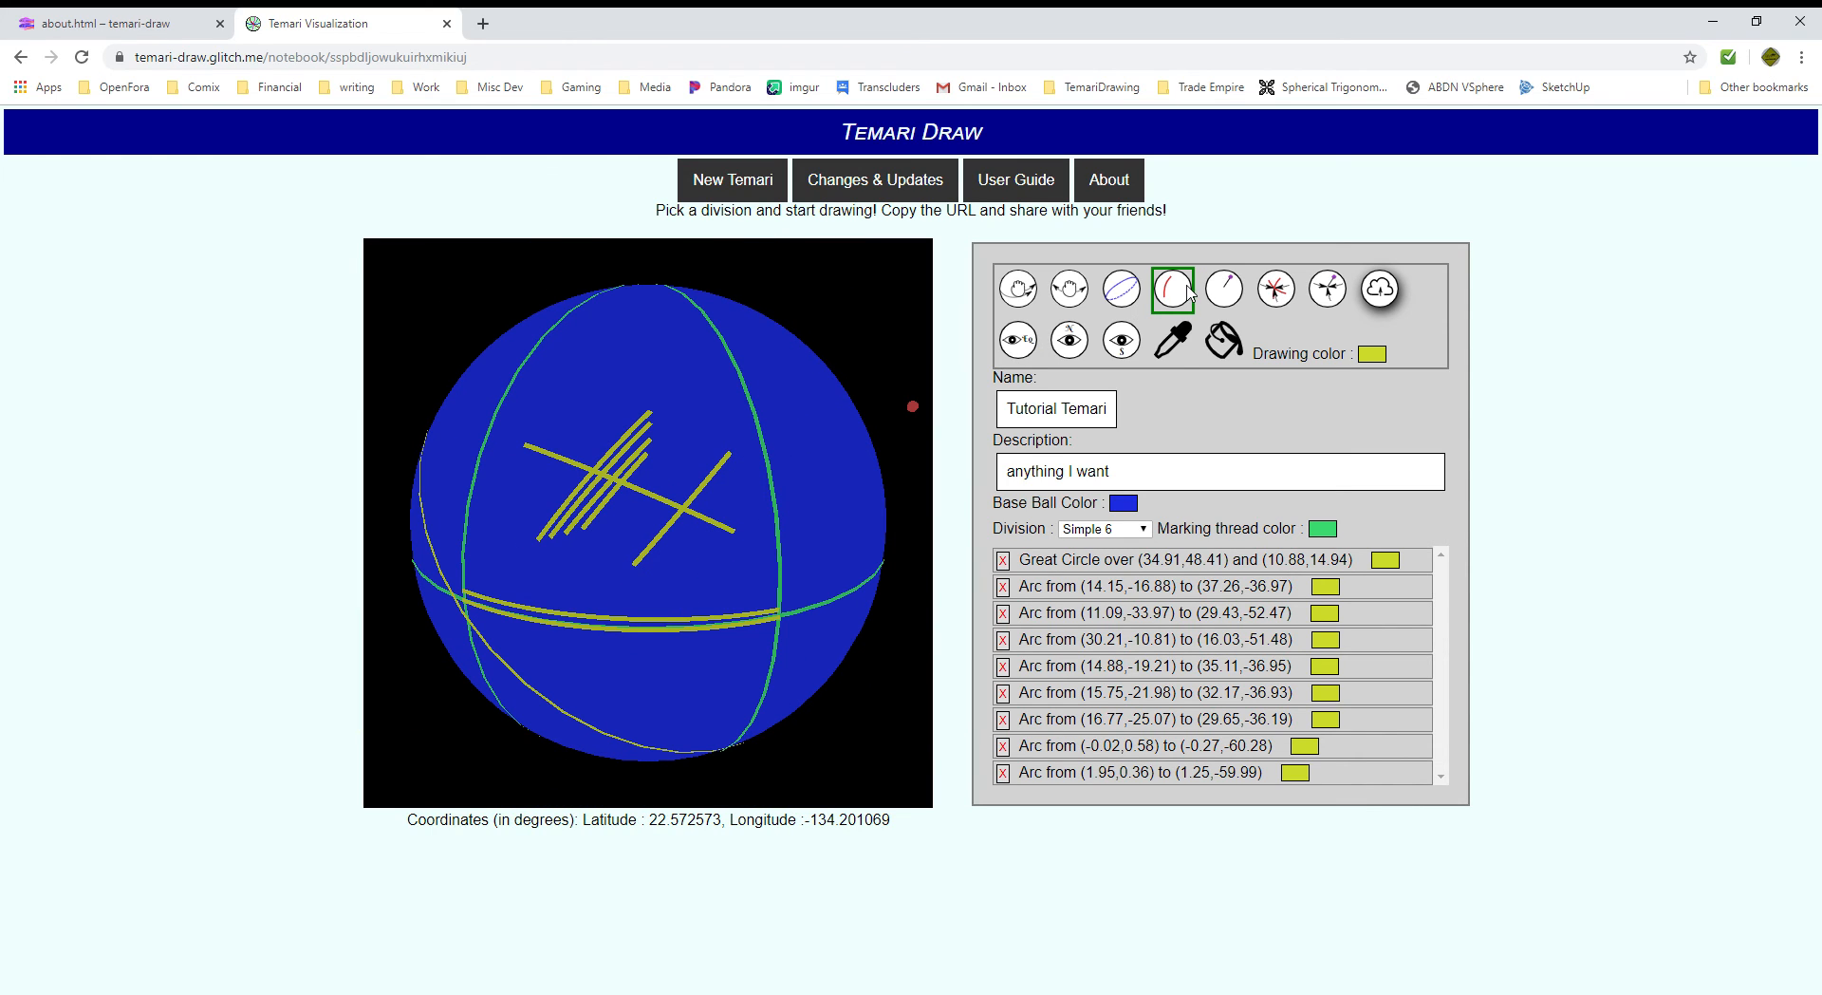
Delete all the arcs and the great circle from the ball.
click(1004, 773)
click(1004, 746)
click(1004, 720)
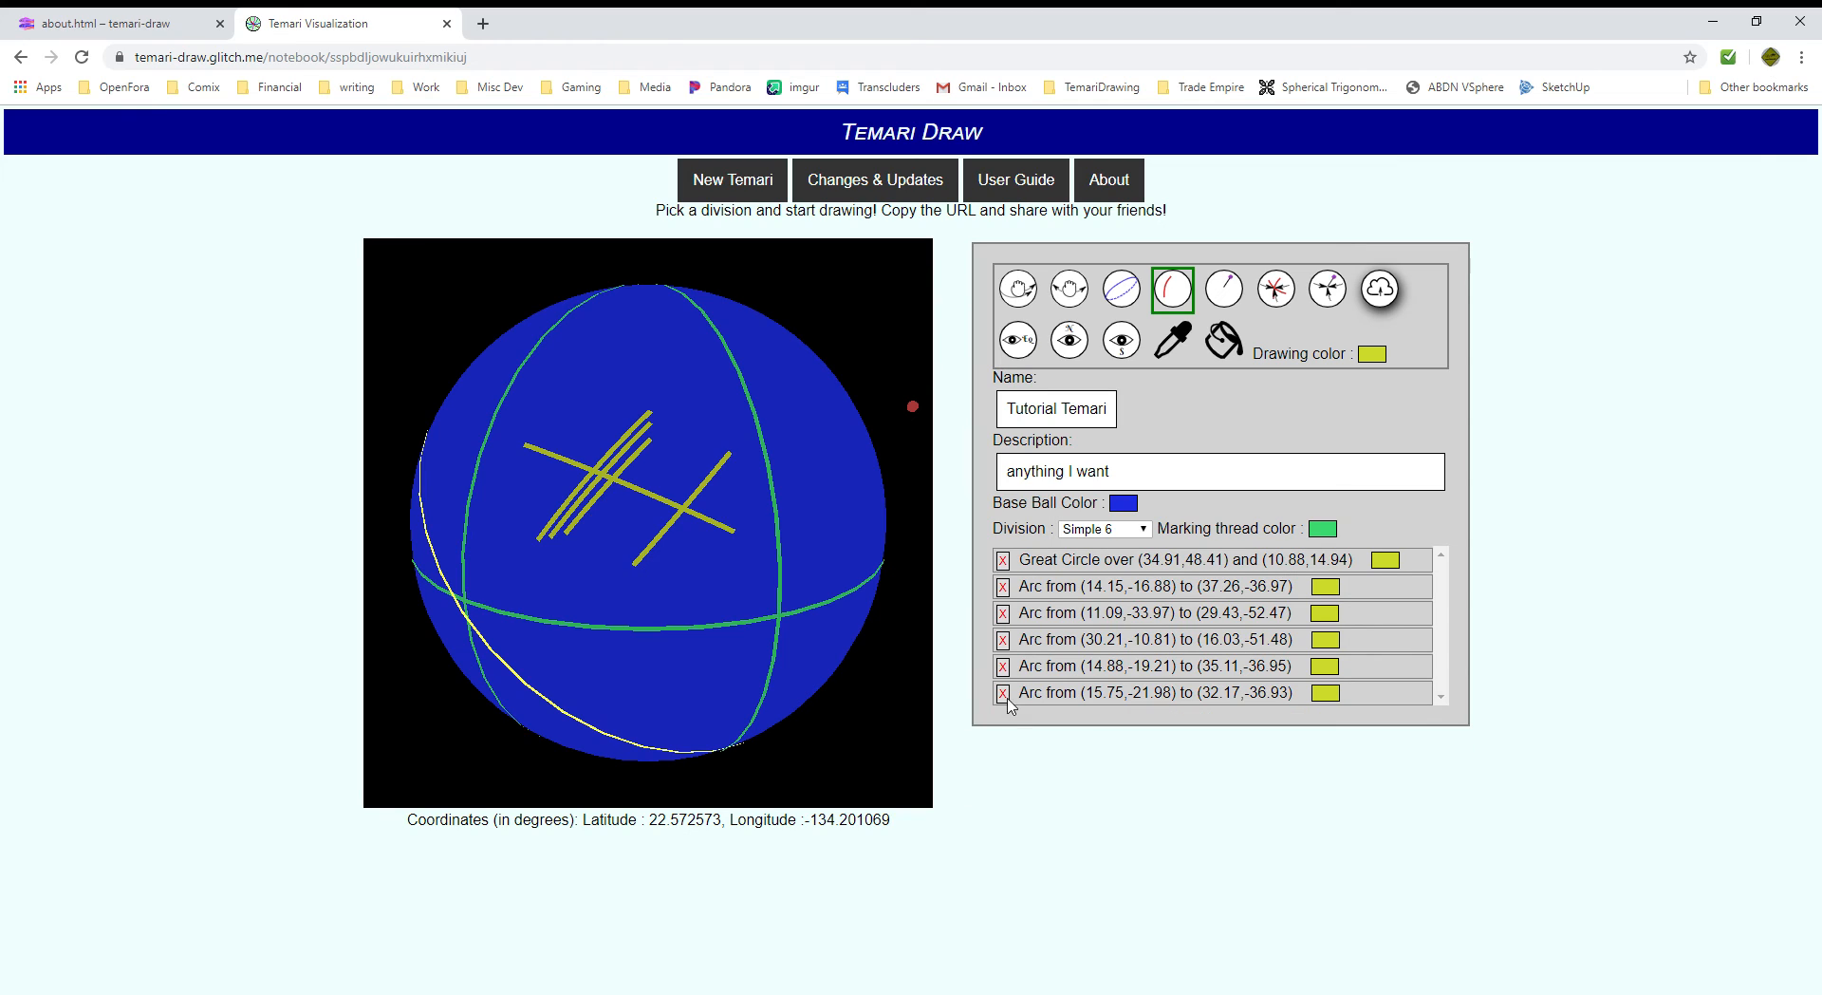
click(1005, 693)
click(1004, 666)
click(1005, 640)
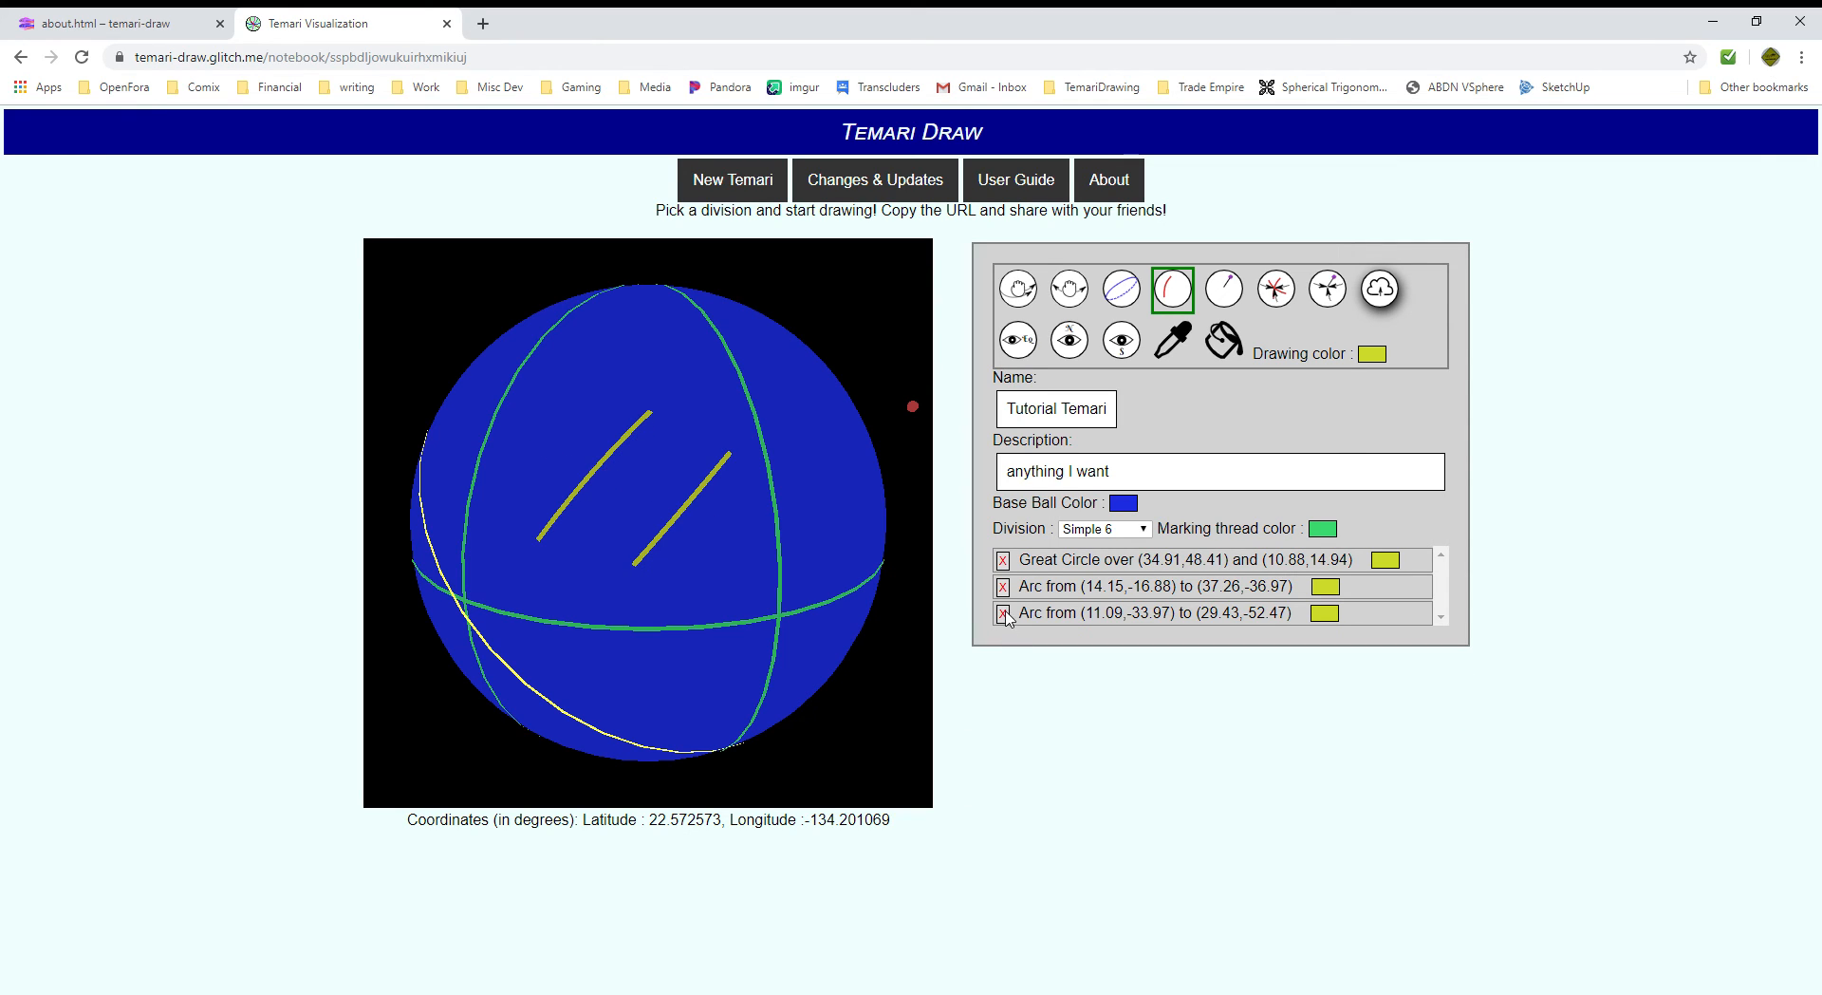
click(1004, 613)
click(1003, 587)
click(1004, 560)
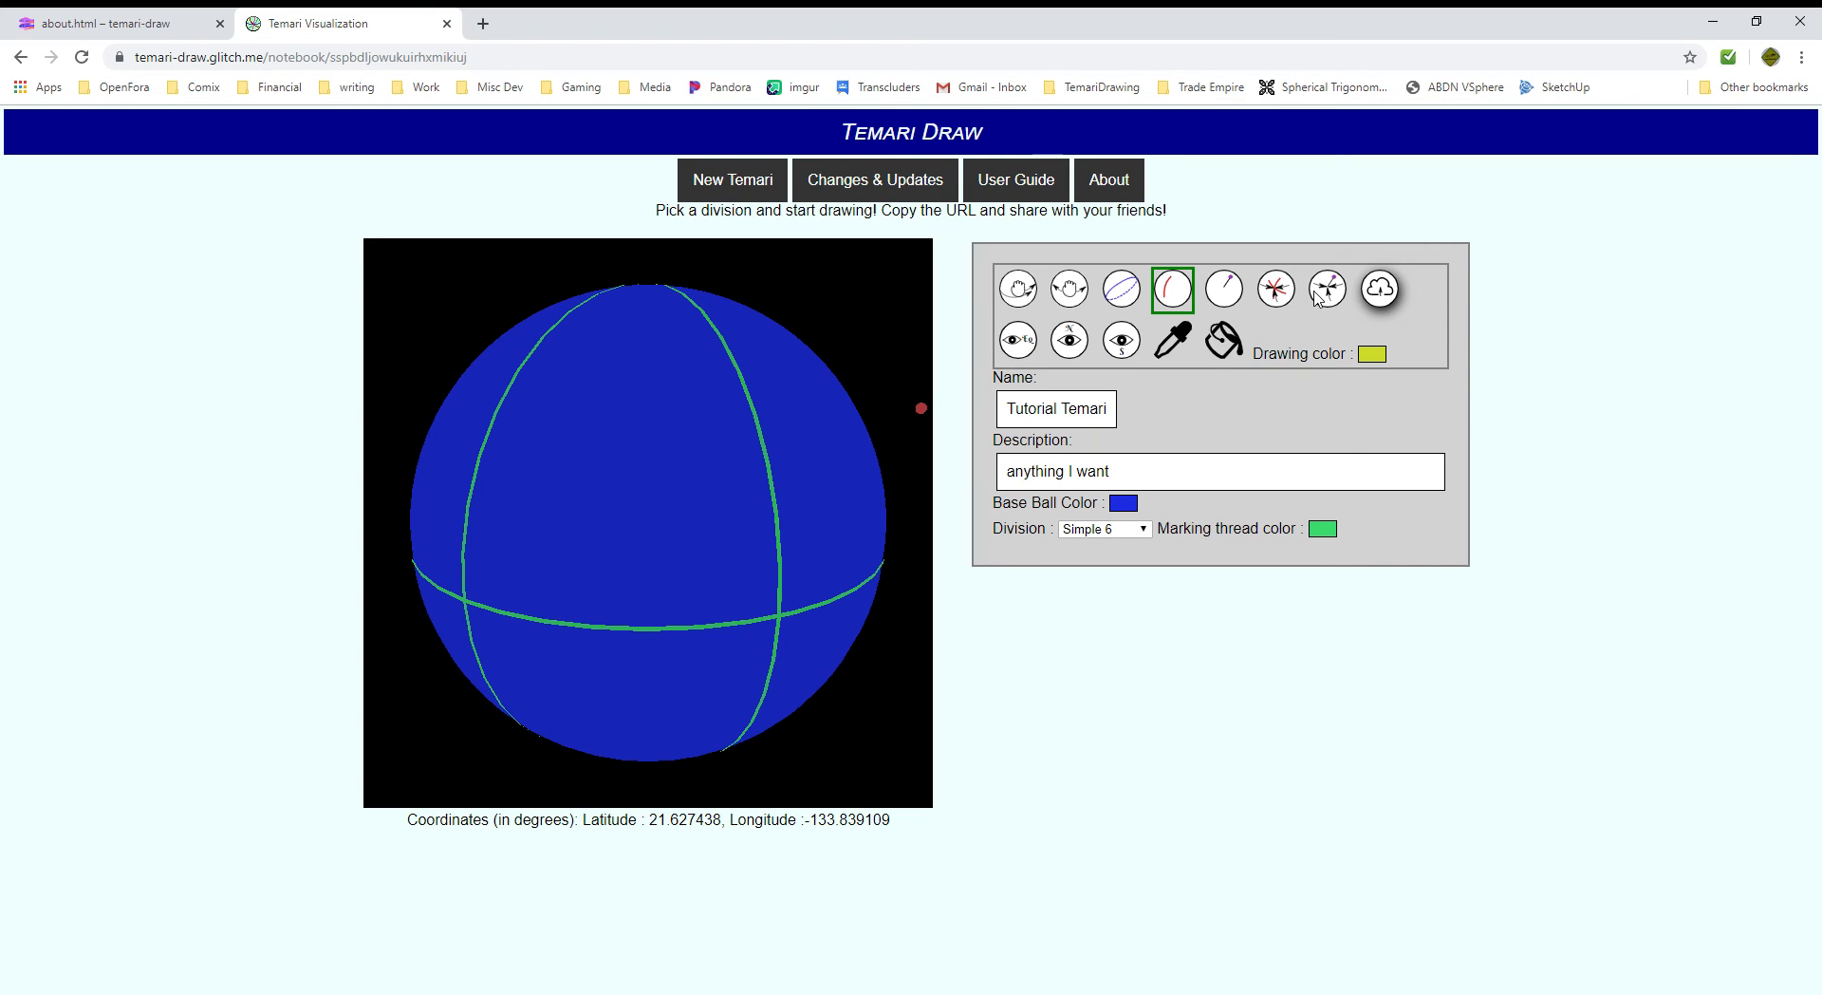
Place three yellow pins above the equator at about (30.43, -13.67), (8.41, -35.74) and (35.20, -51.89).
click(1228, 293)
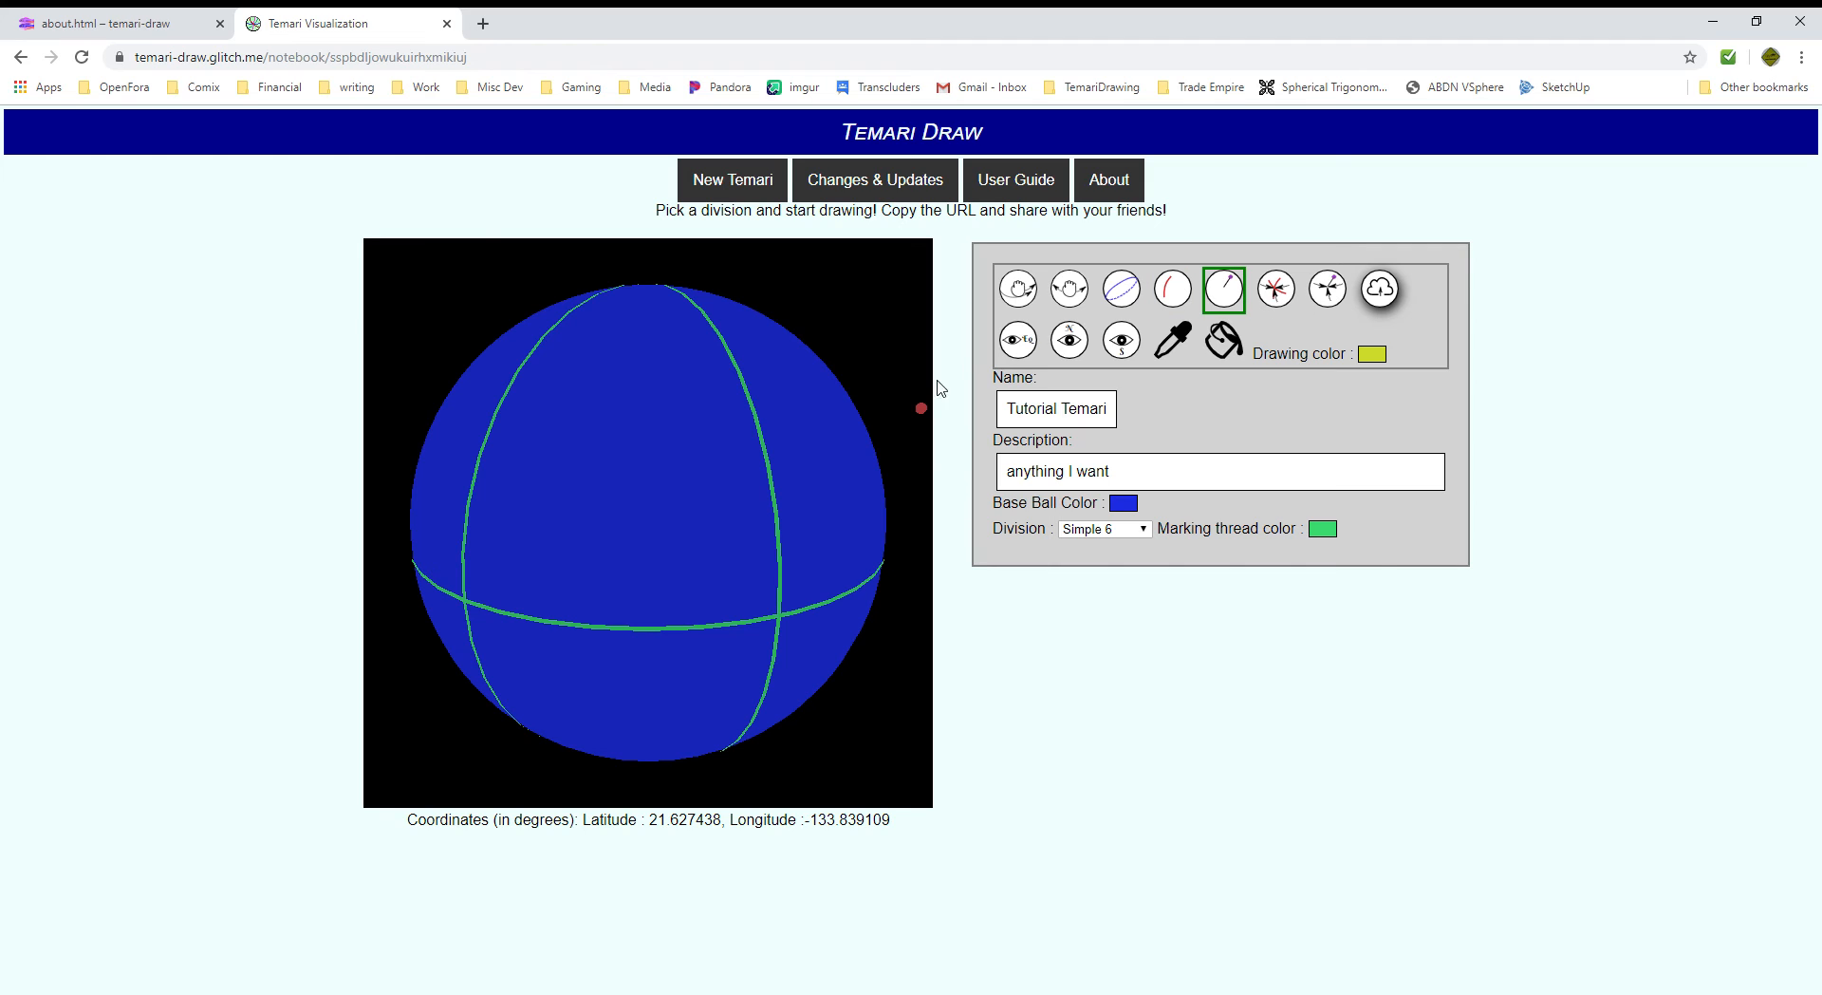
click(534, 441)
click(644, 582)
click(724, 419)
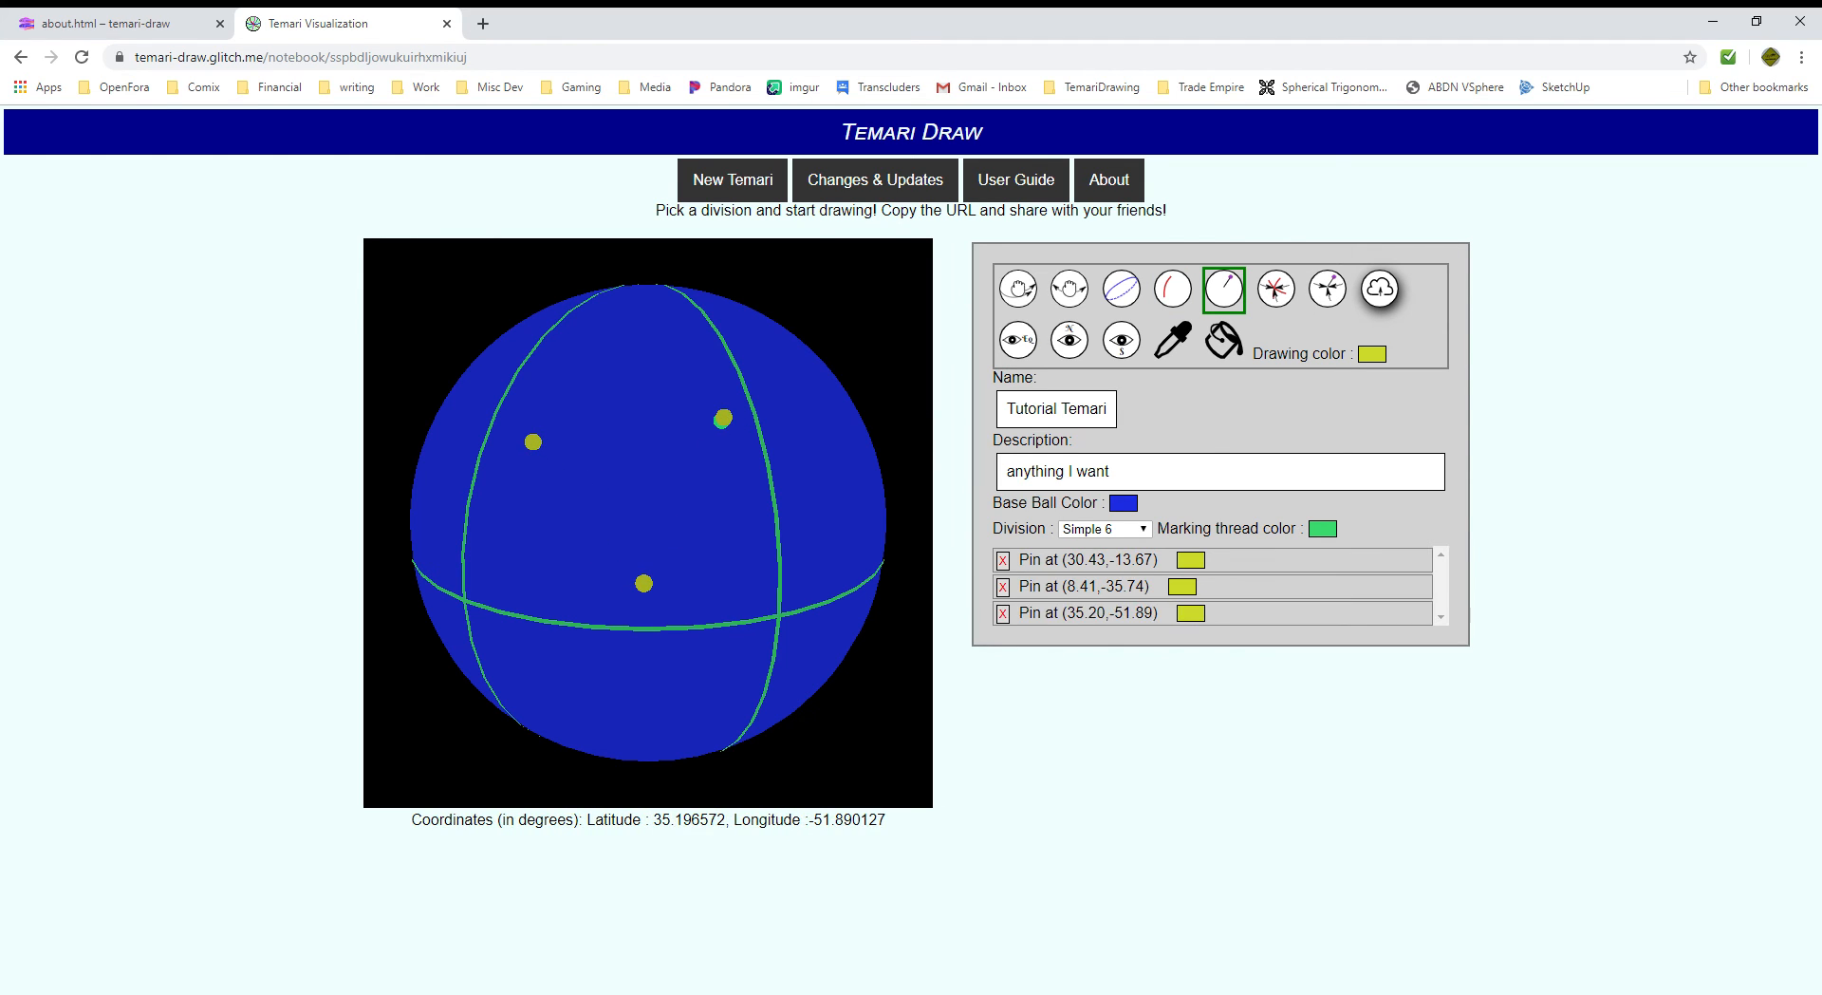
Turn on snapping to pins and draw an arc from the pin at (30.43, -13.67) to the pin at (35.20, -51.89).
click(1329, 294)
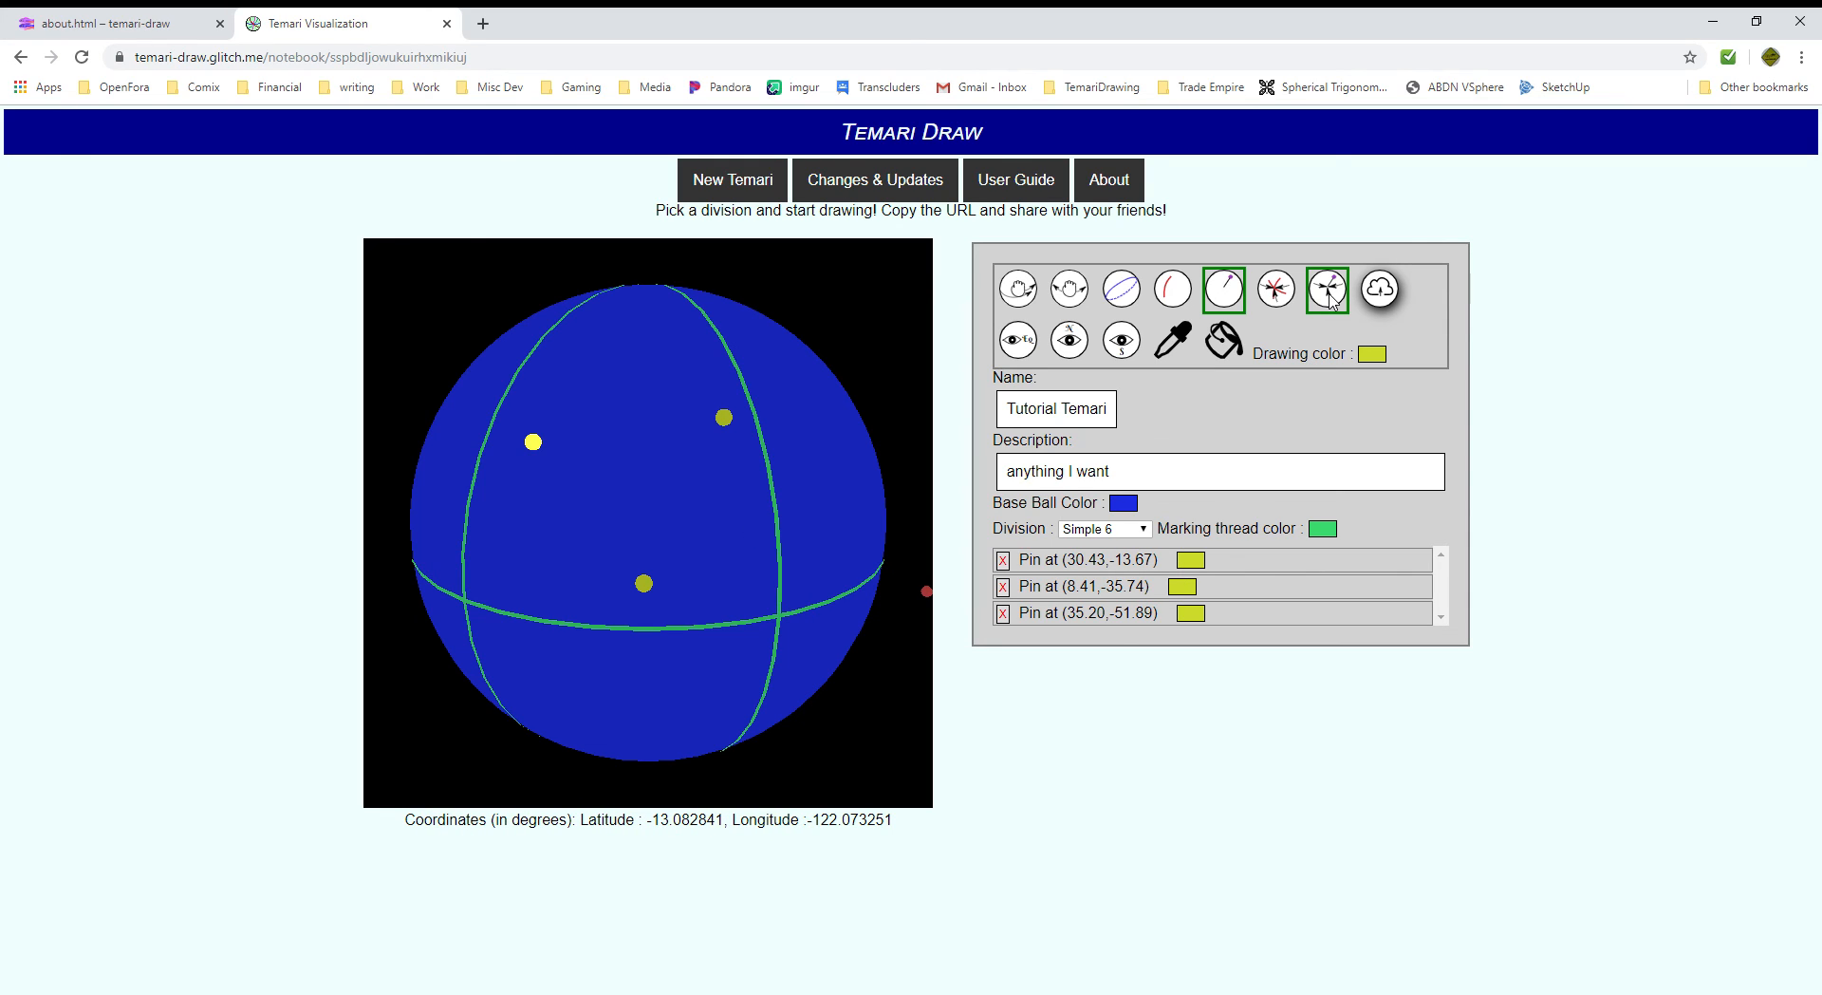
click(1175, 293)
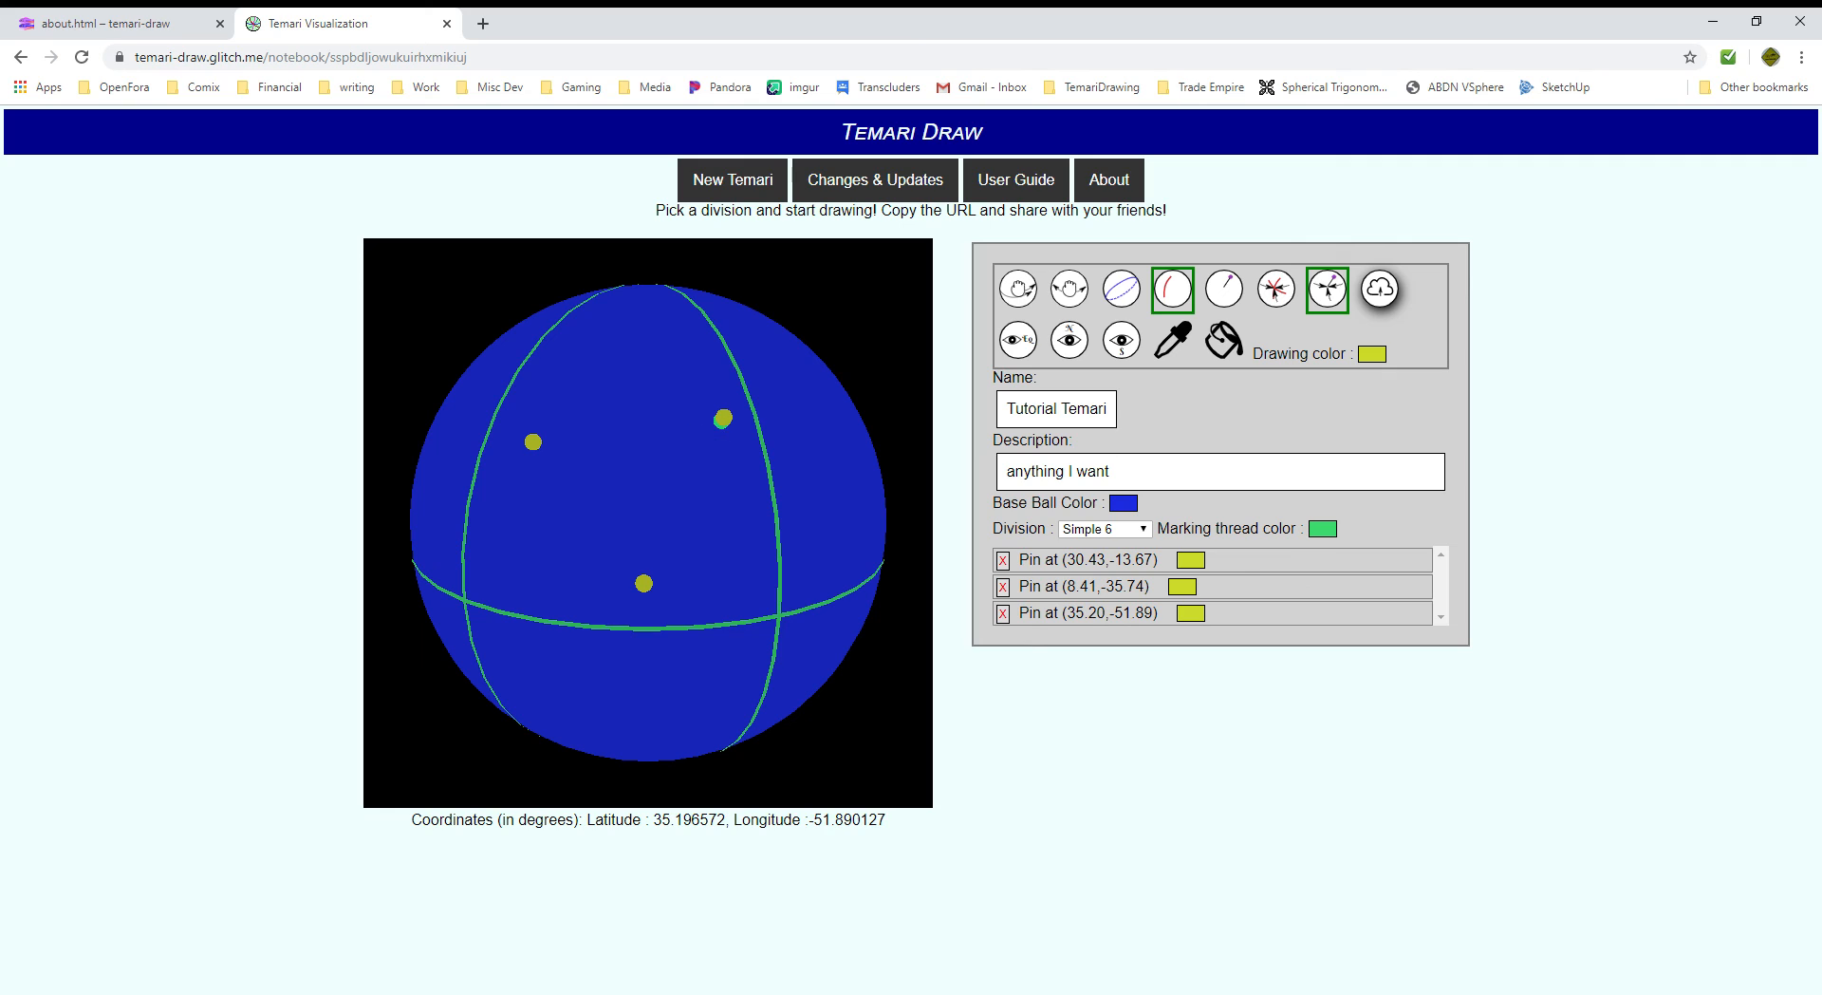
click(722, 421)
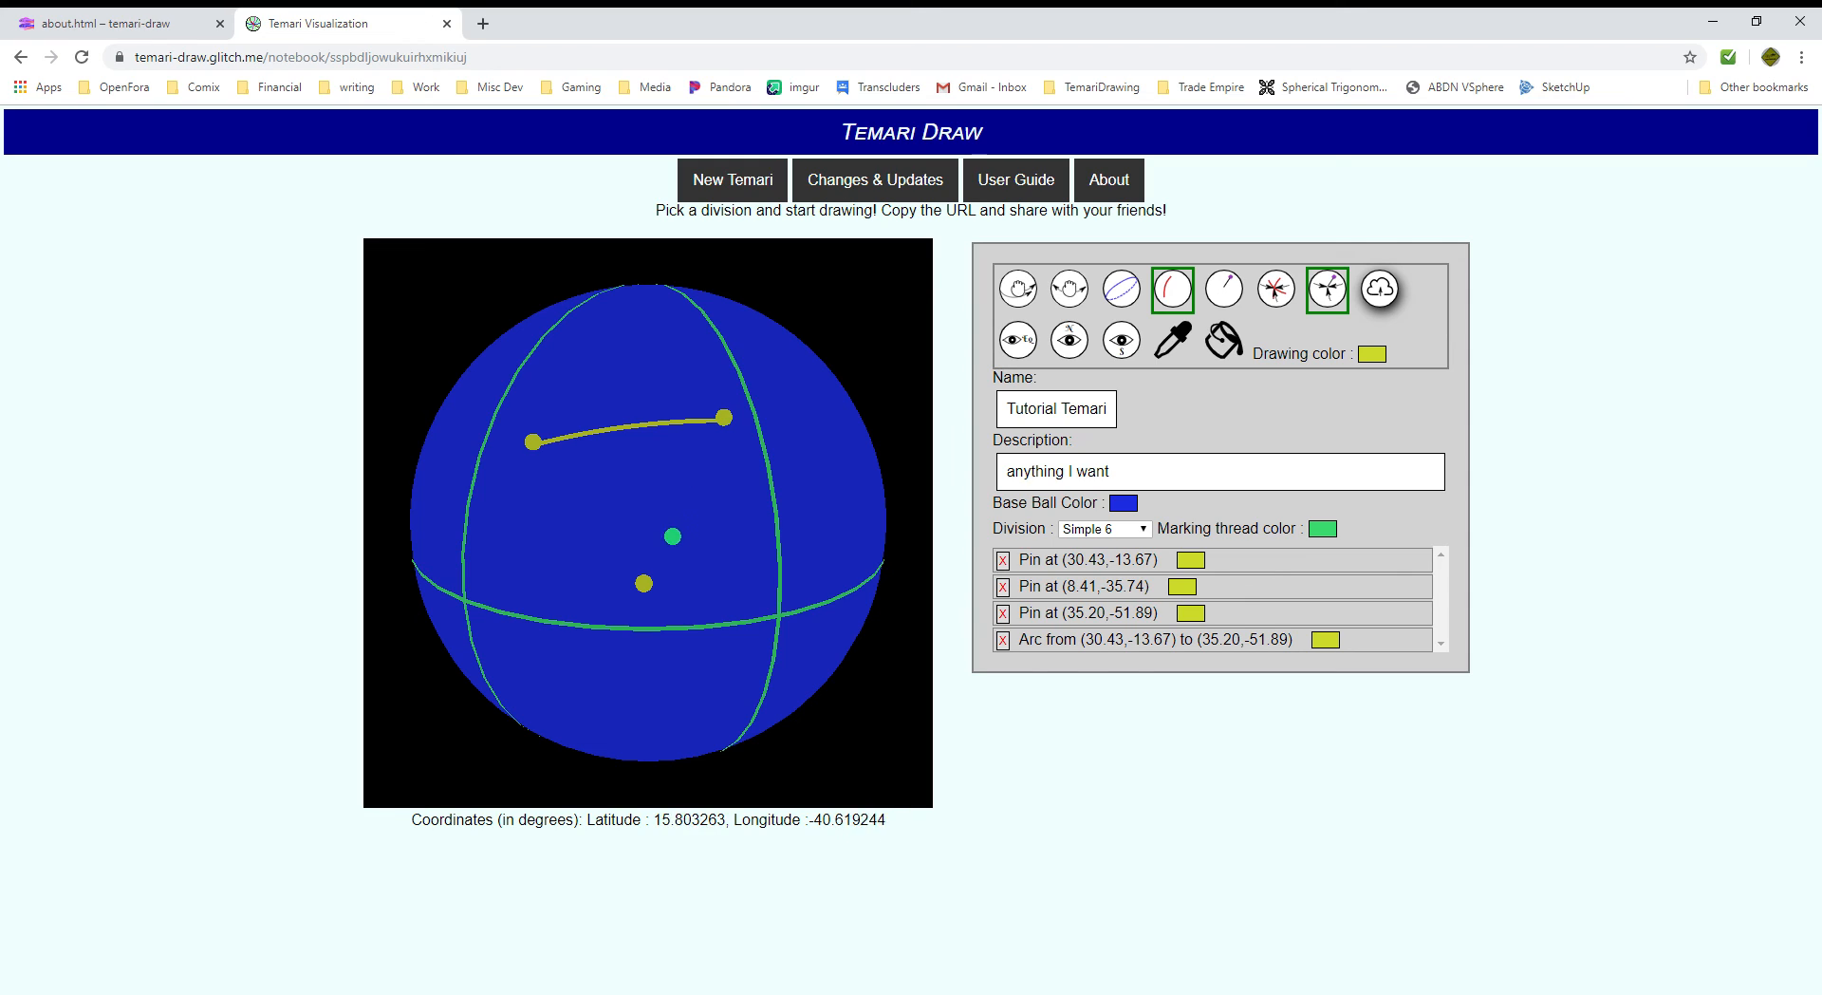
Close the arc triangle through the pin at (8.41, -35.74) and draw a great circle over about (45.49, -16.60) and (20.73, -52.81).
click(644, 582)
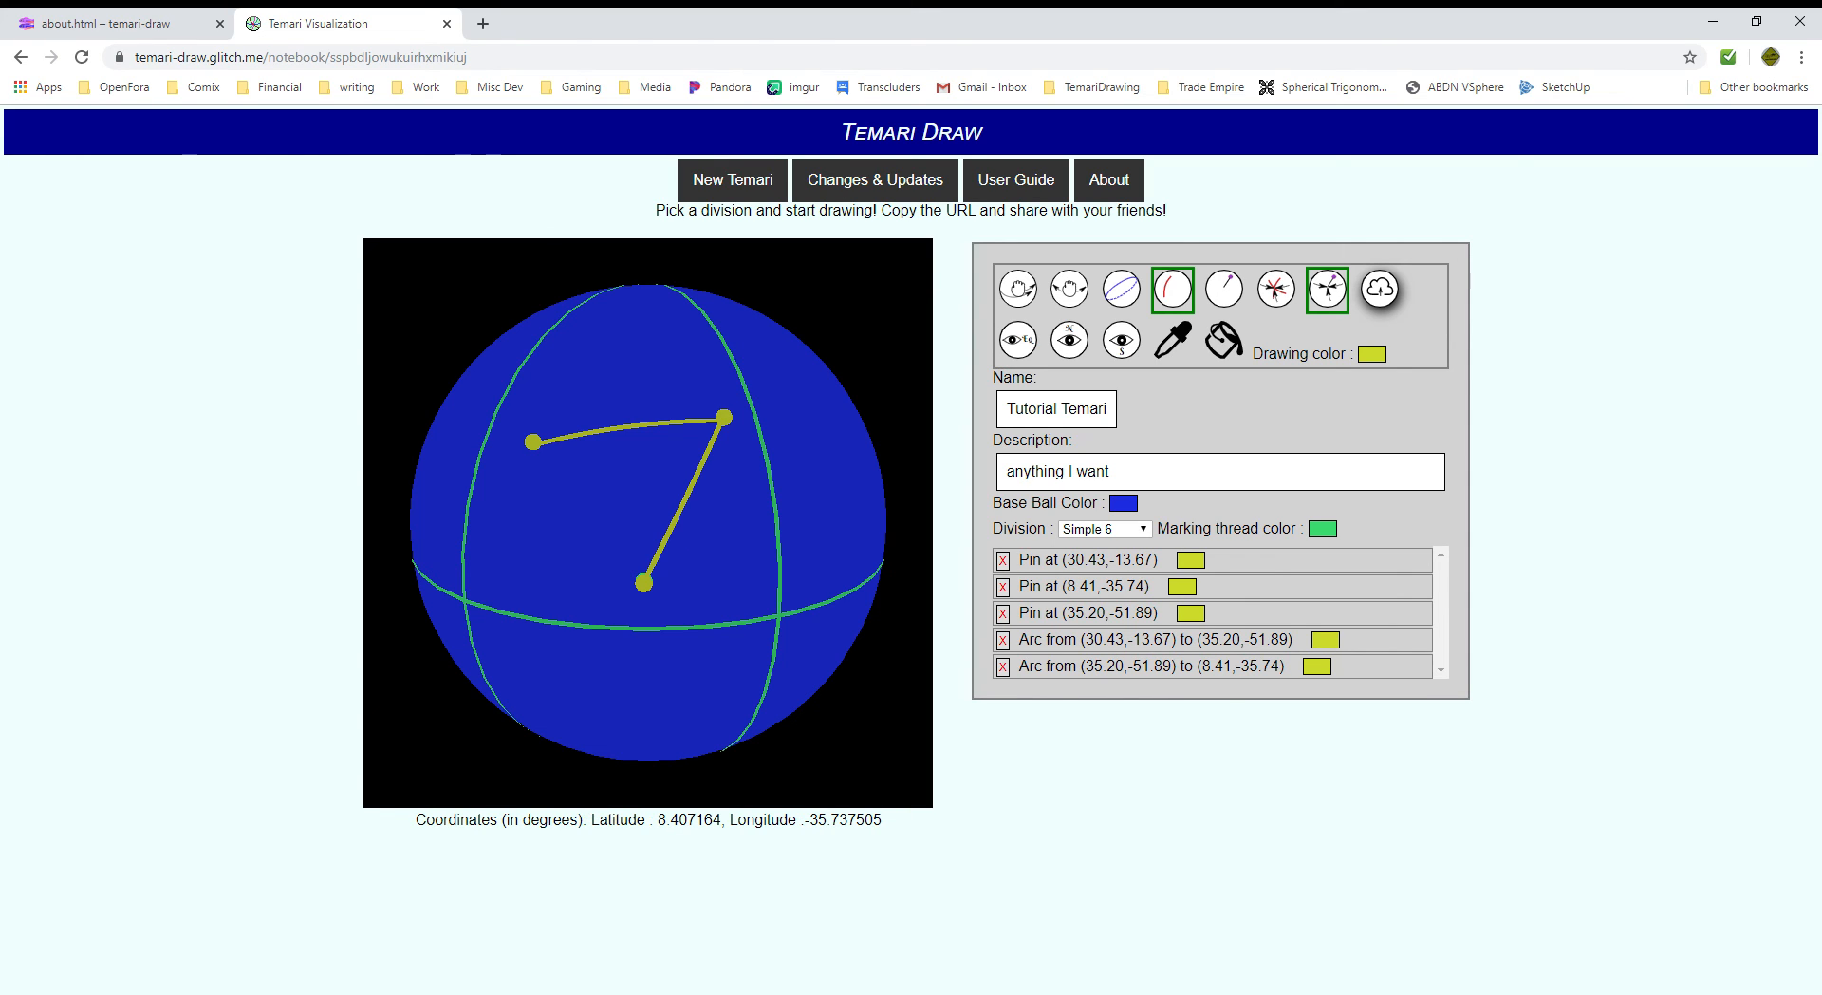
click(533, 441)
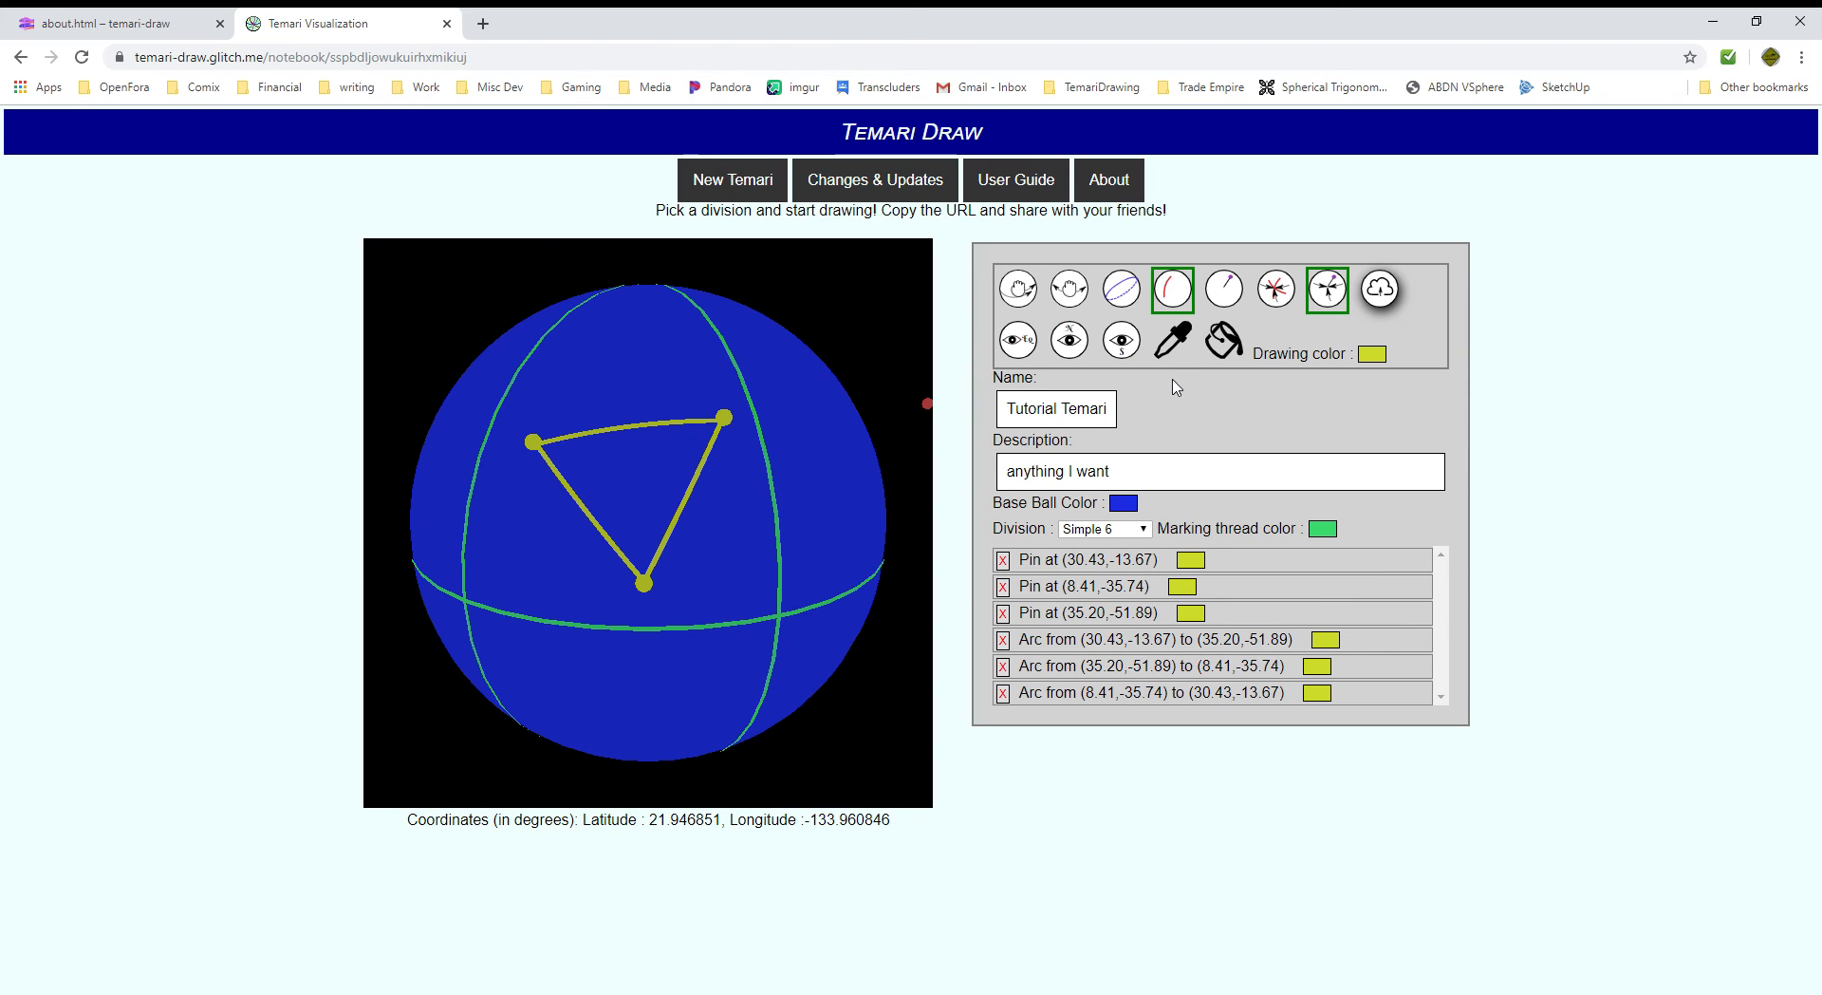
click(1131, 295)
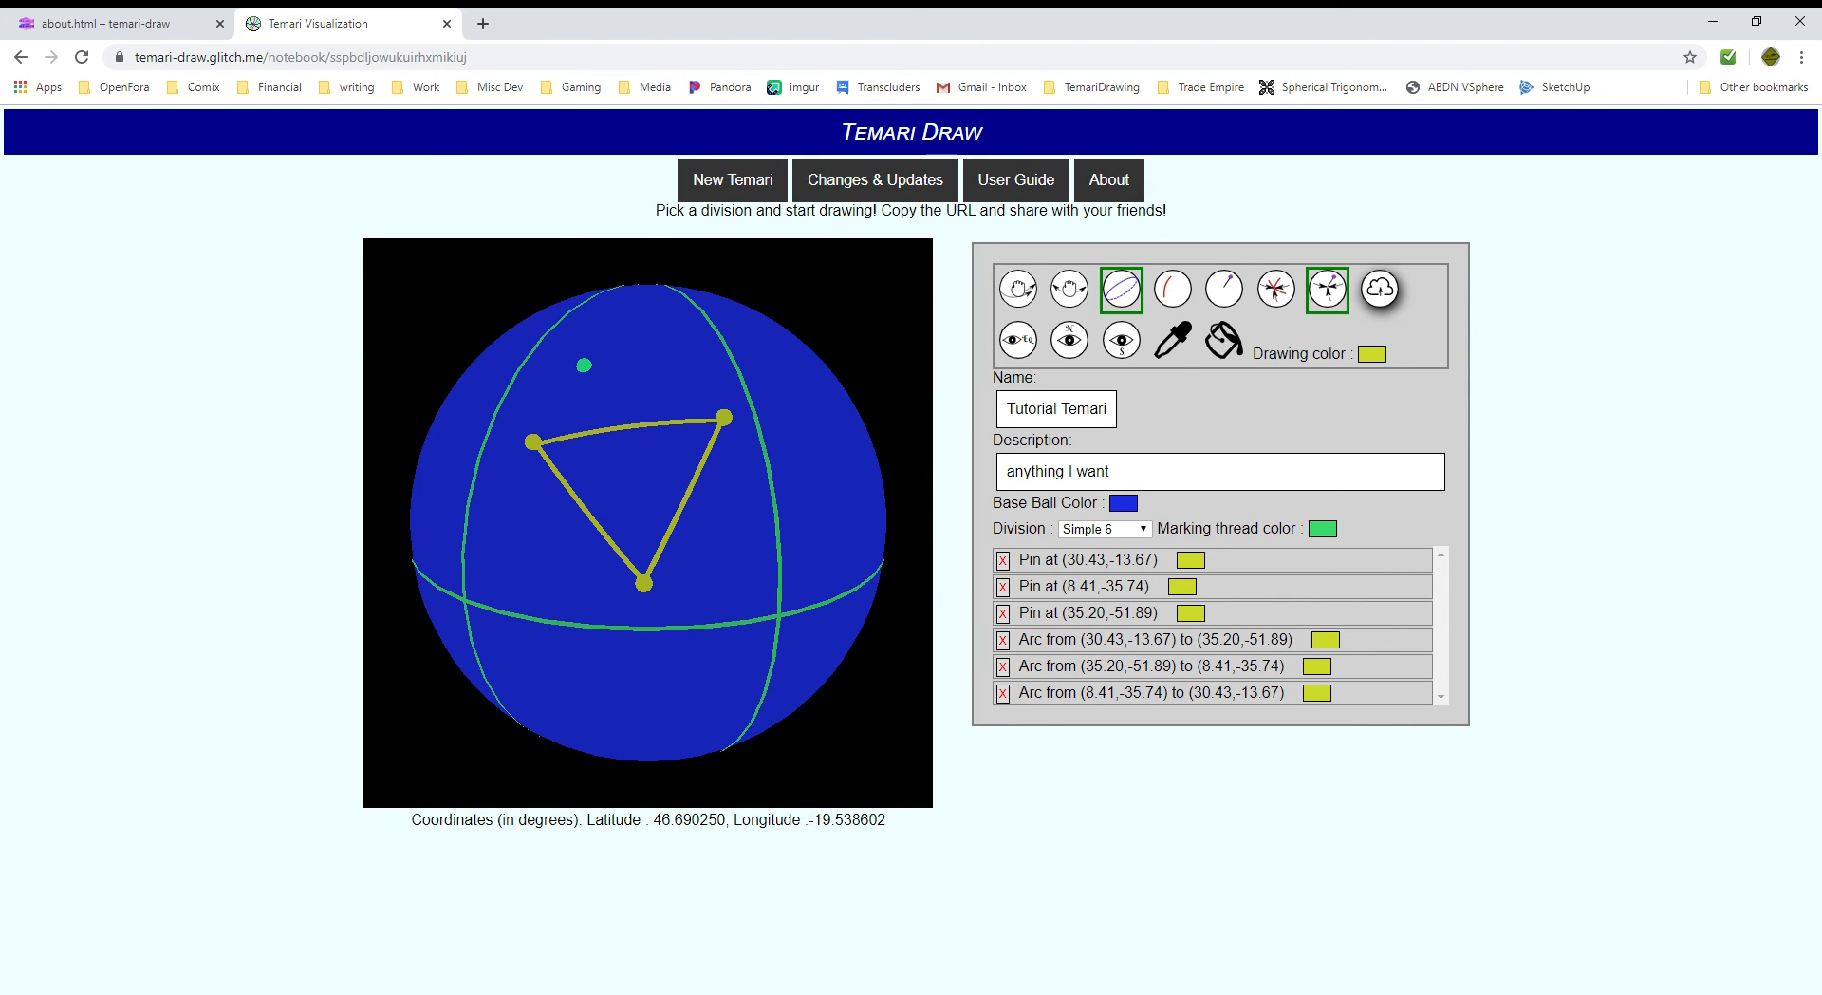
click(738, 503)
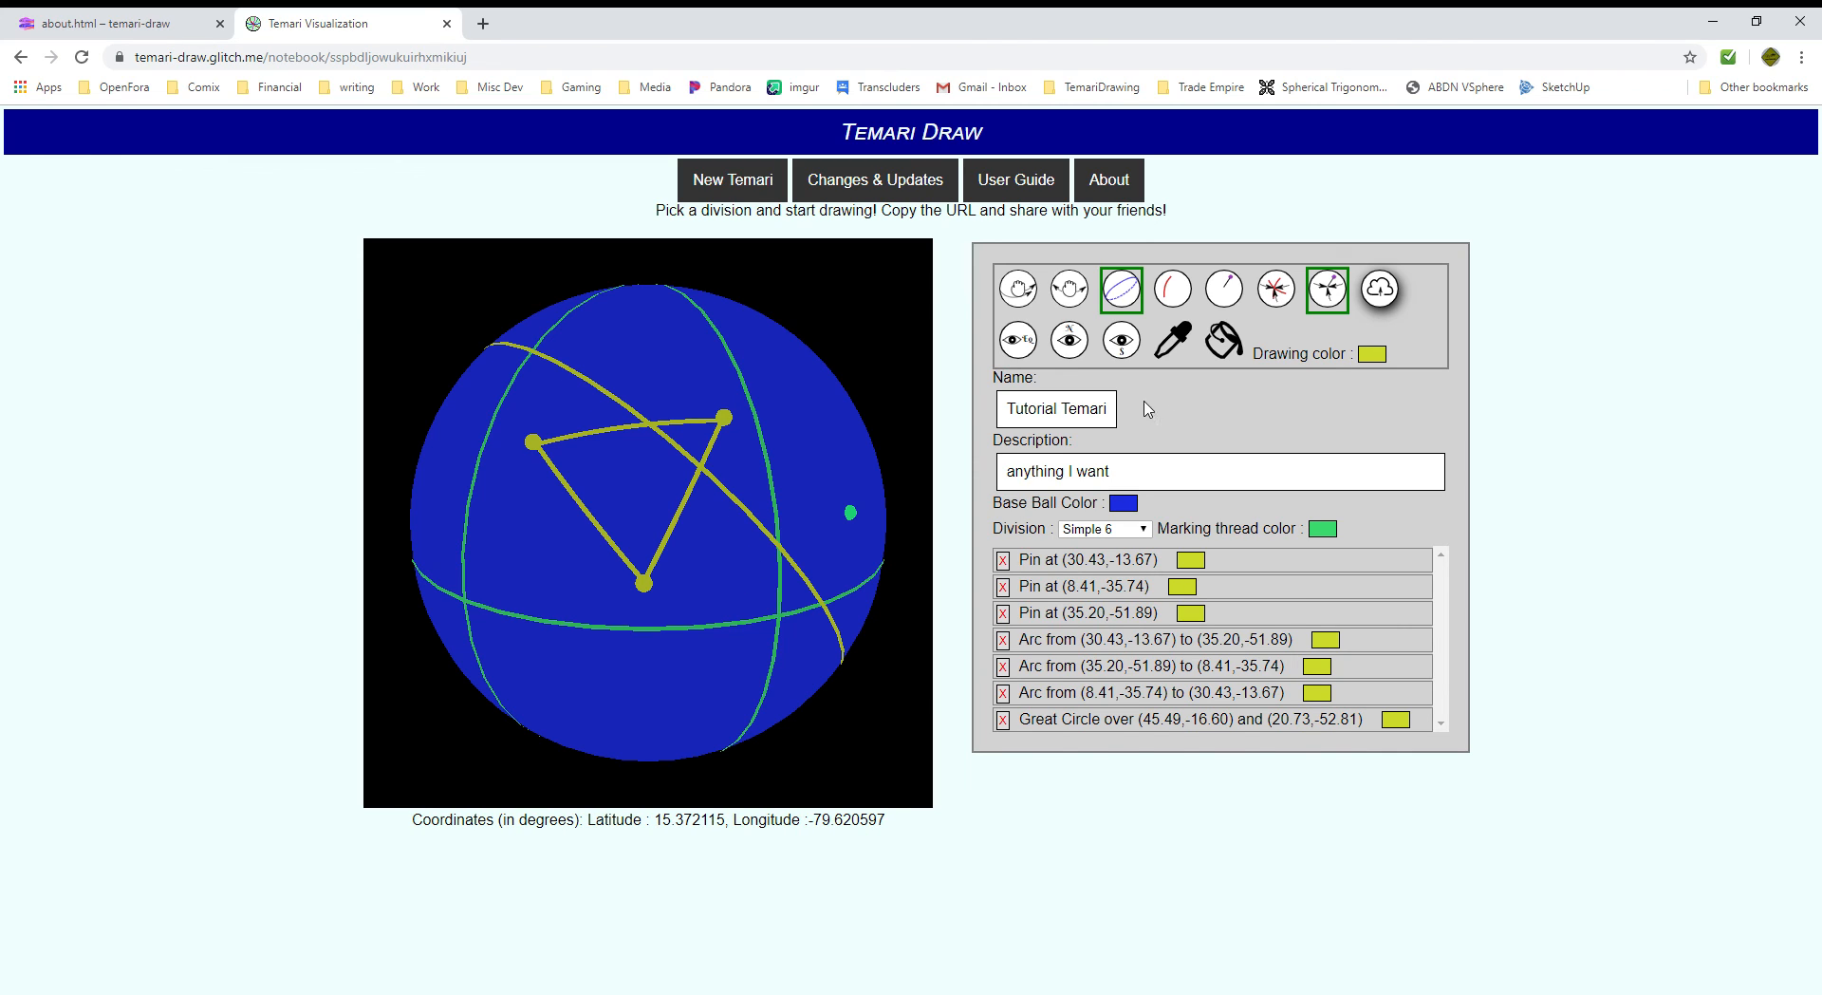
Turn on snapping to intersections and draw a great circle over the intersections at (27.21, -46.23) and (0.00, 0.00).
click(1278, 296)
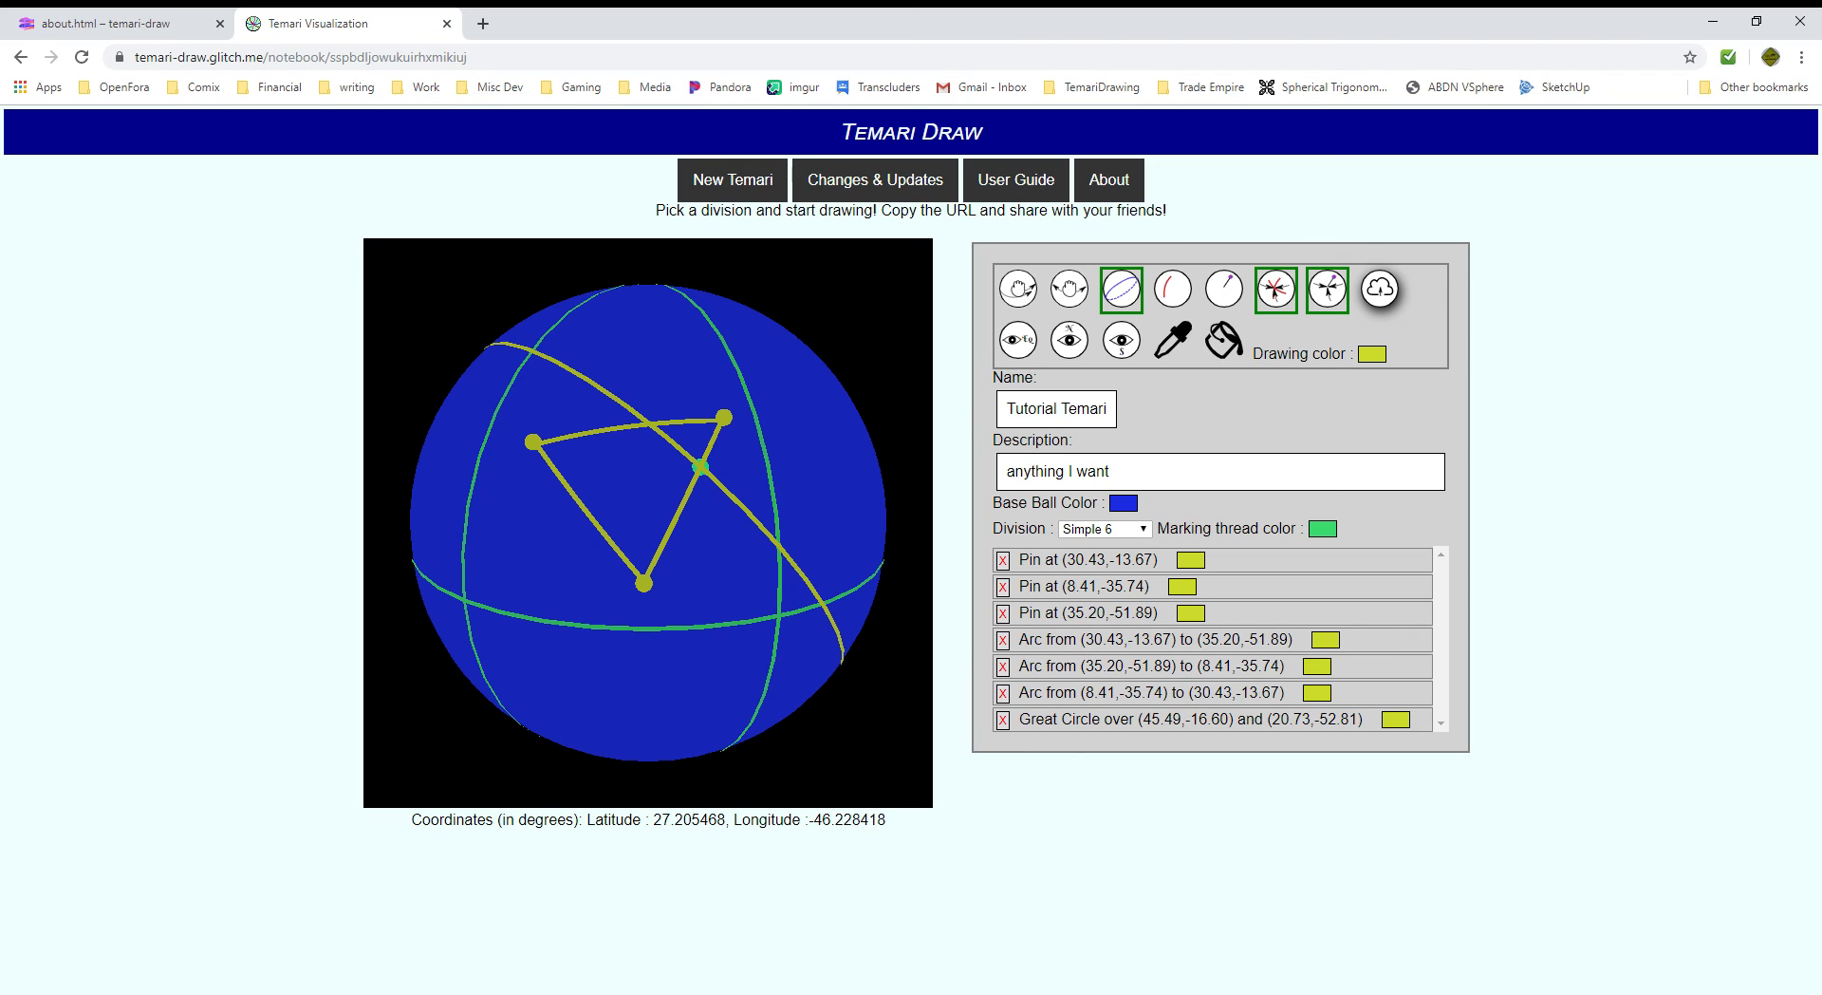
click(701, 467)
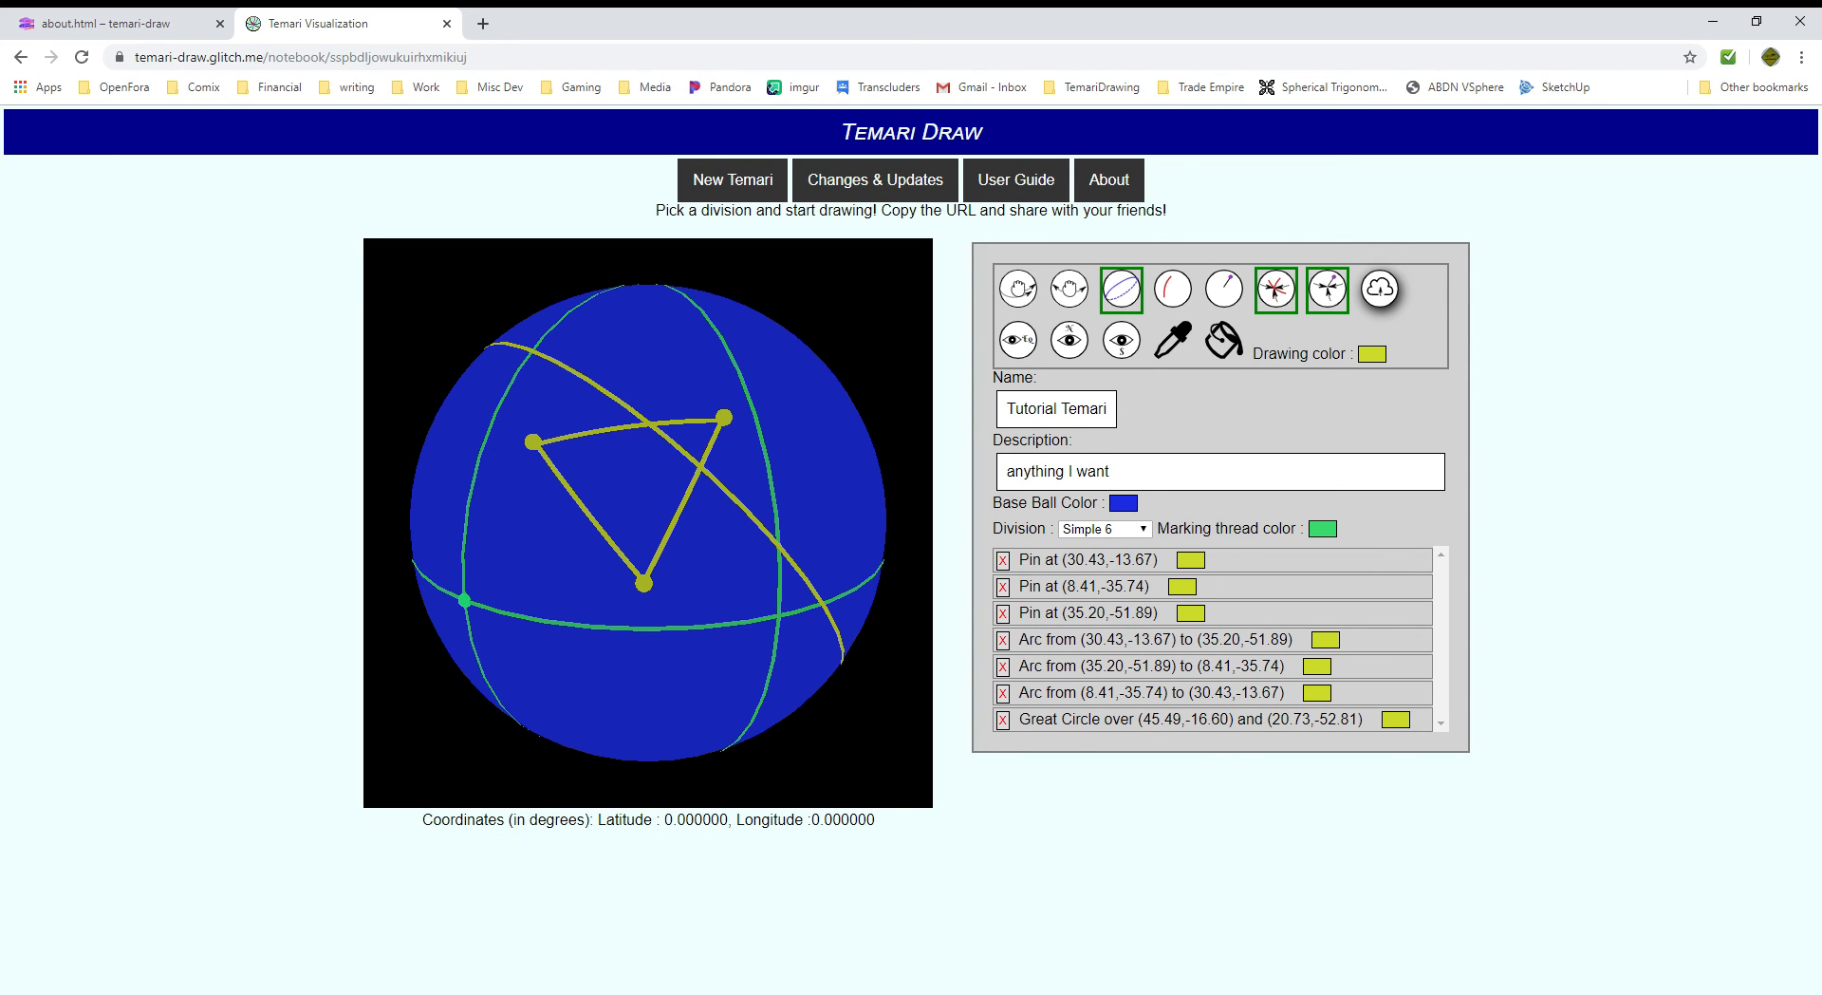
click(465, 600)
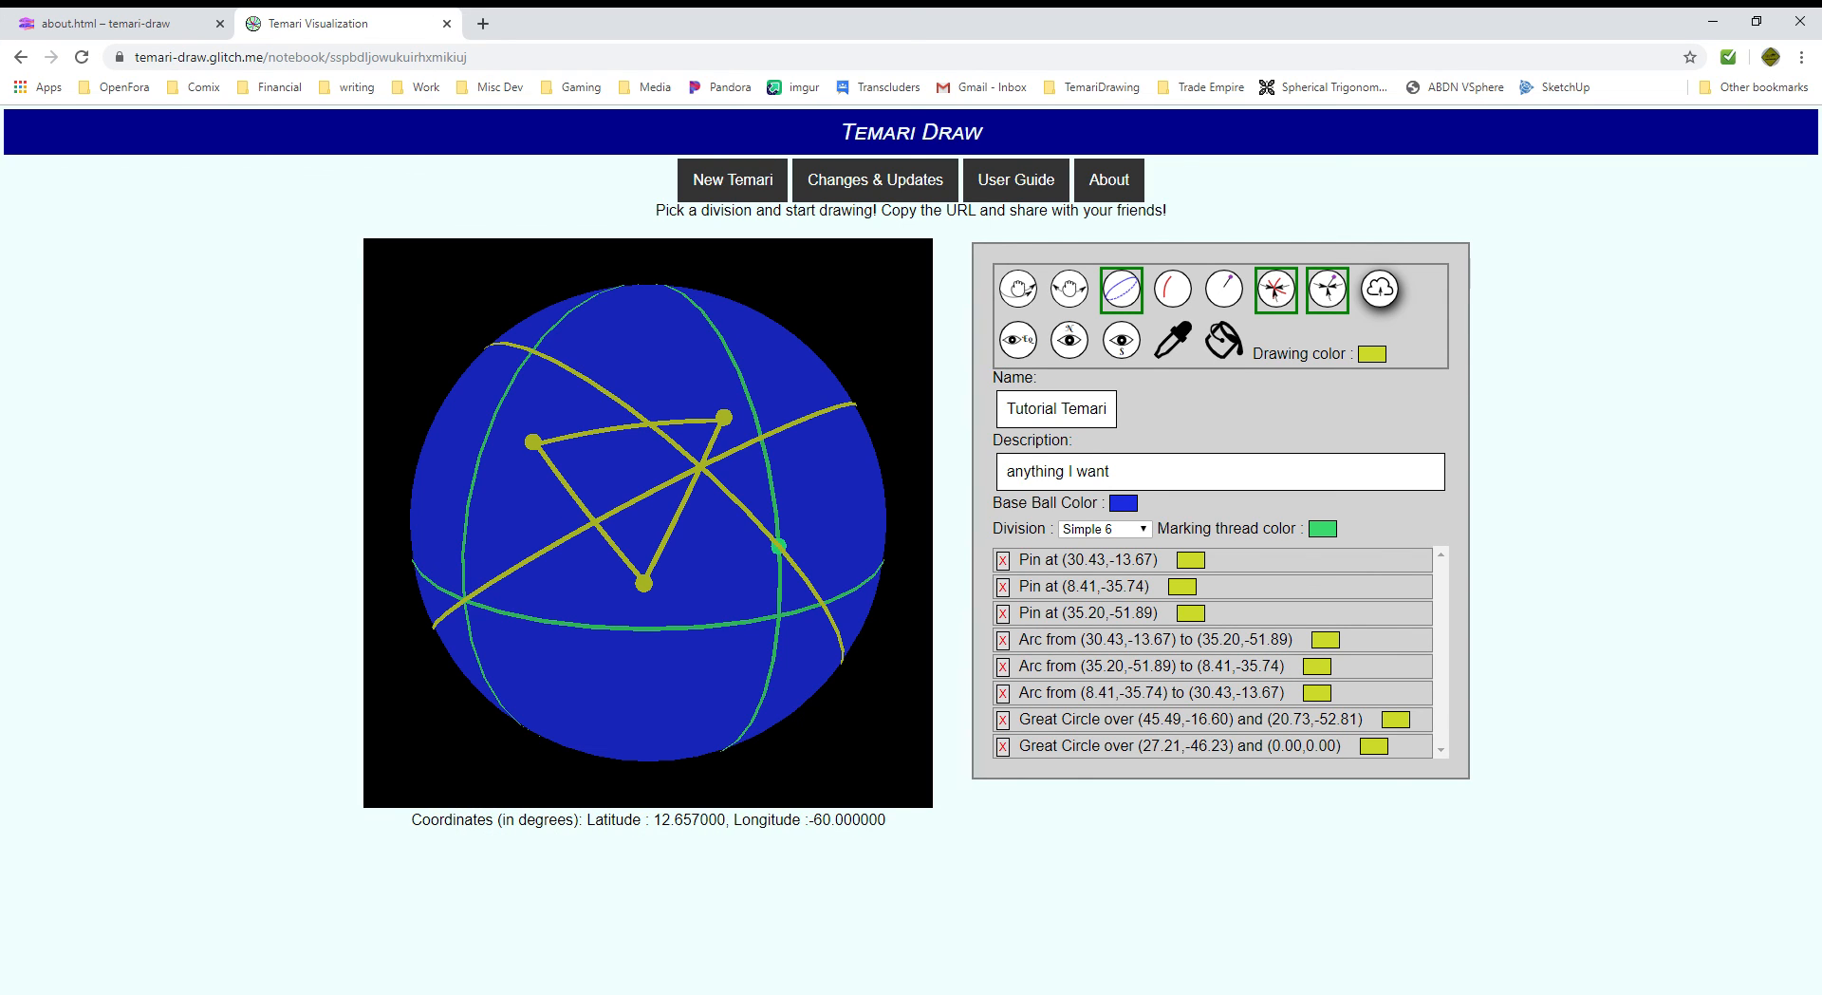
Draw an arc inside the triangle between the line intersections at (18.00, -27.16) and (34.80, -36.86).
click(1173, 288)
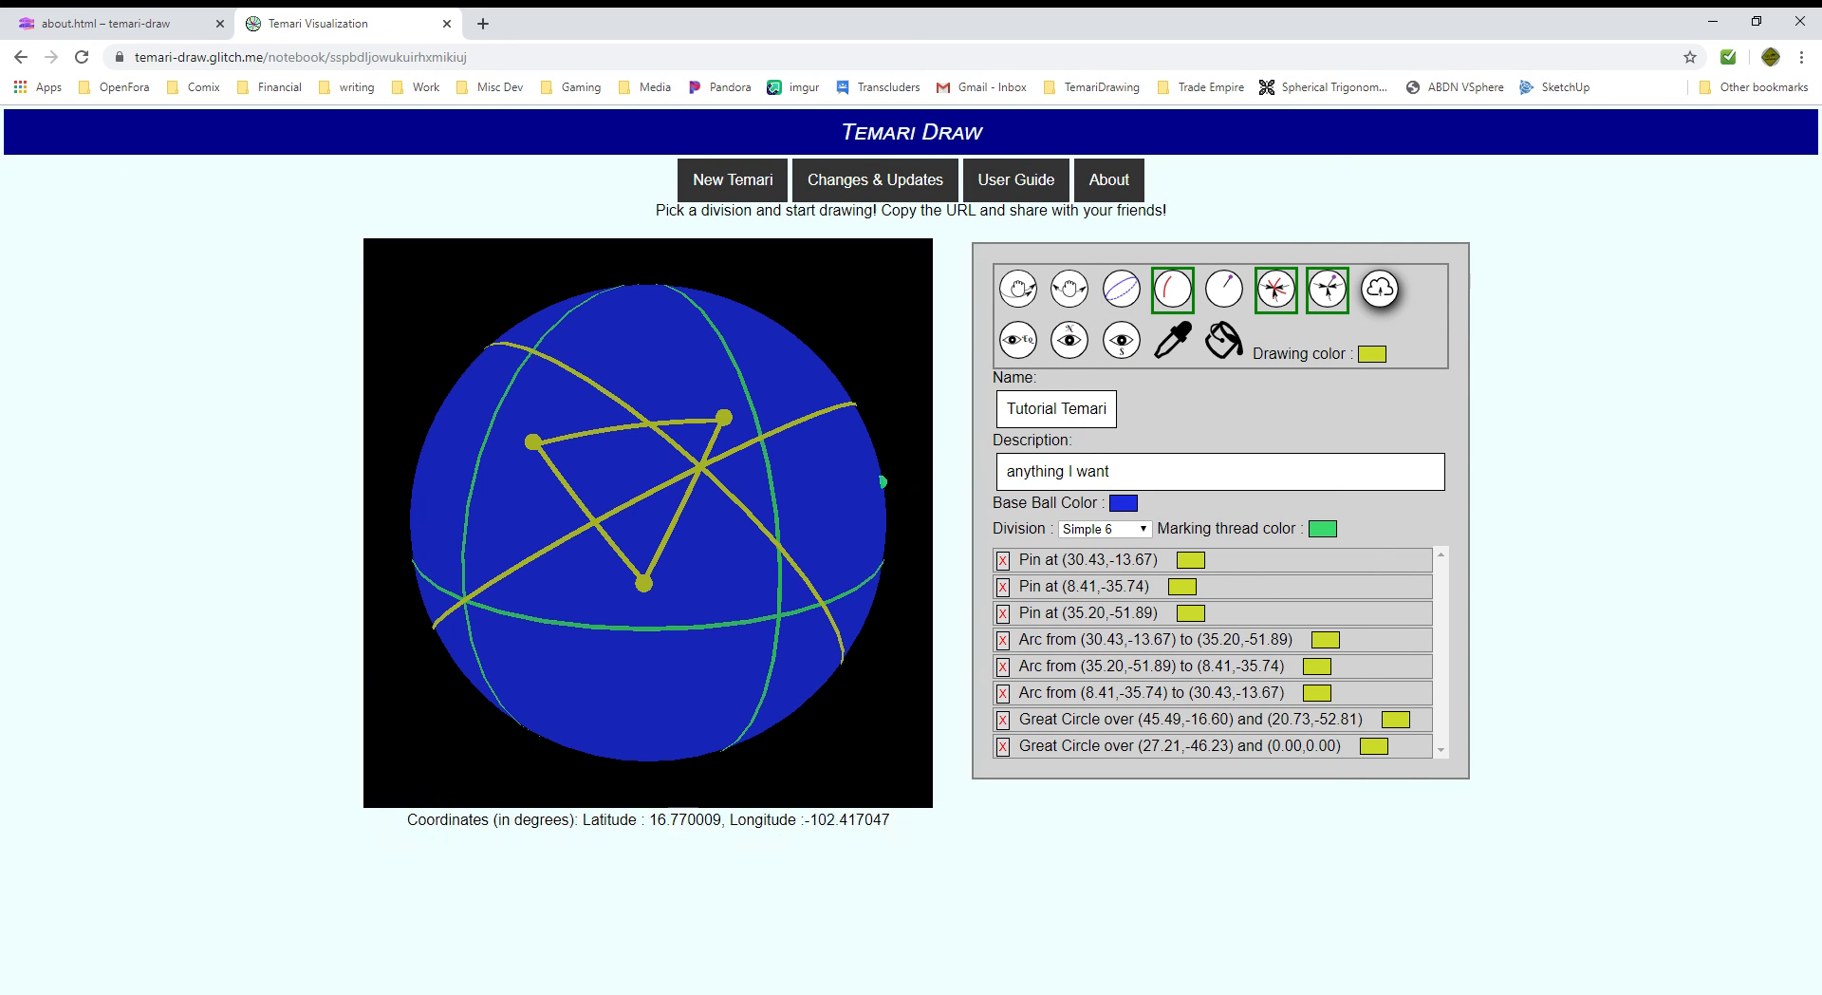
click(595, 522)
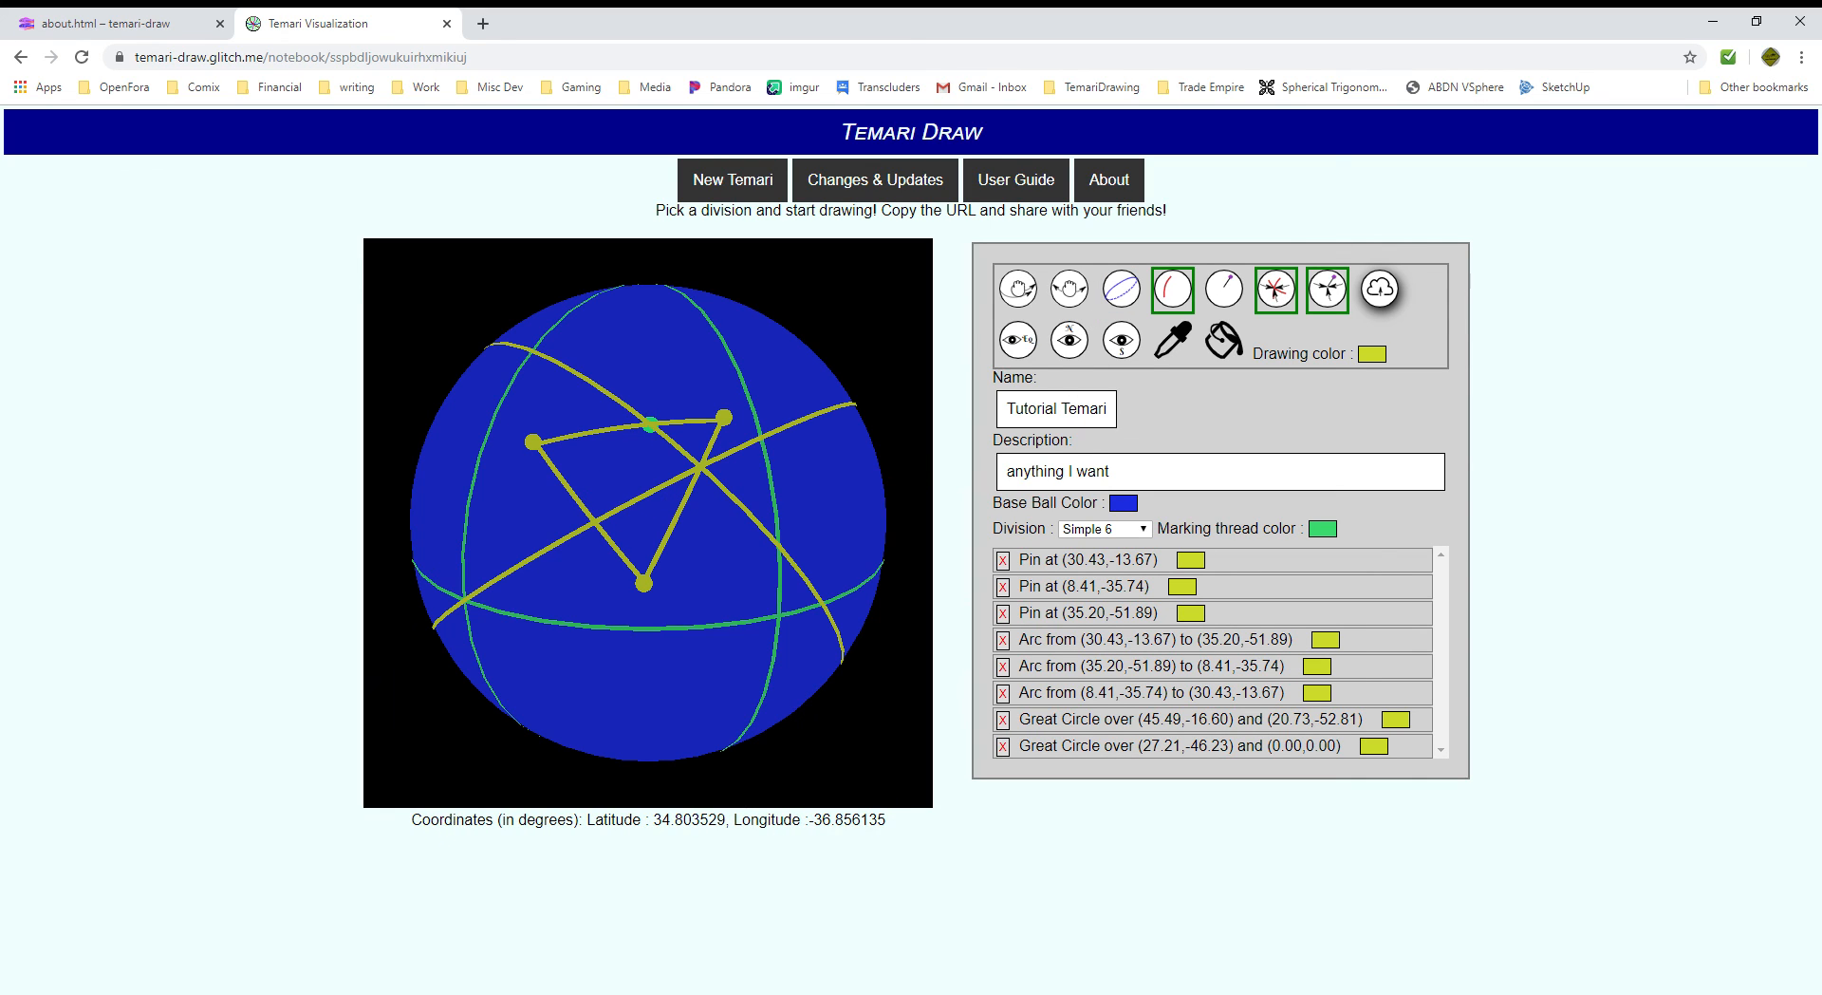
click(650, 424)
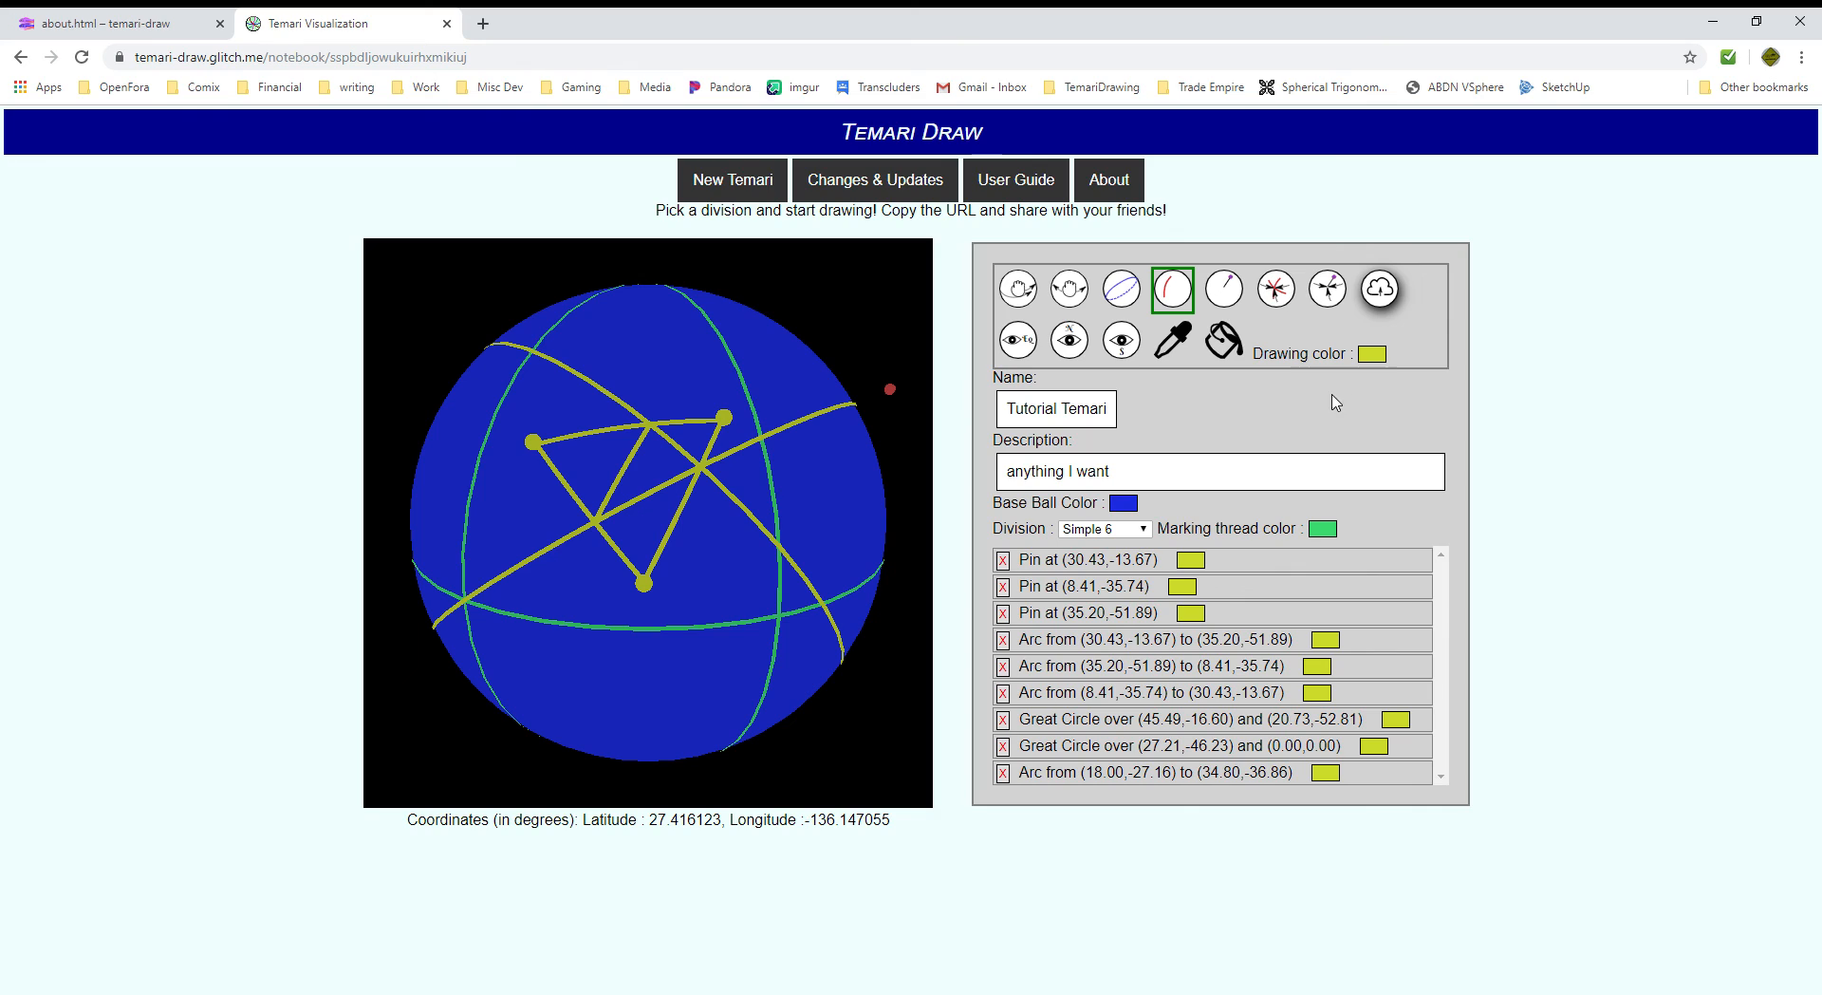
Sample the marking thread, base ball and yellow arc colors in turn as the drawing color.
click(1176, 344)
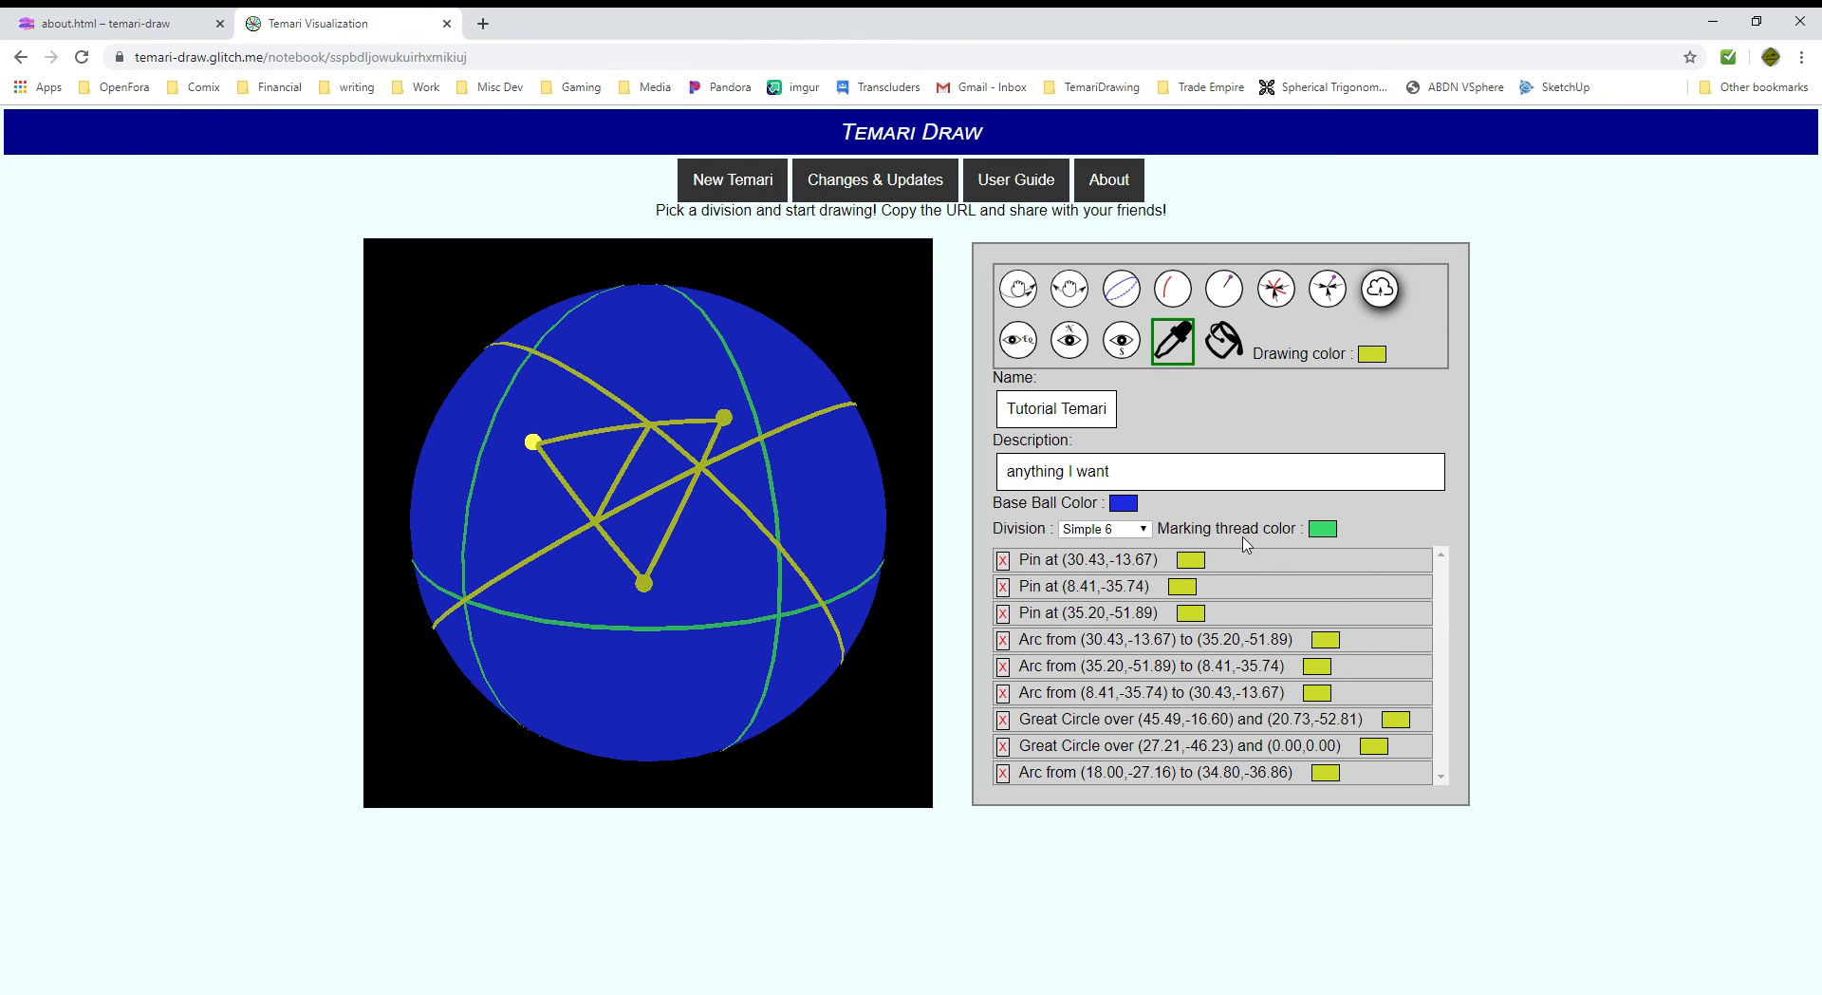
click(1272, 534)
click(1067, 509)
click(1210, 534)
click(1063, 642)
Set the drawing color to magenta.
click(1375, 358)
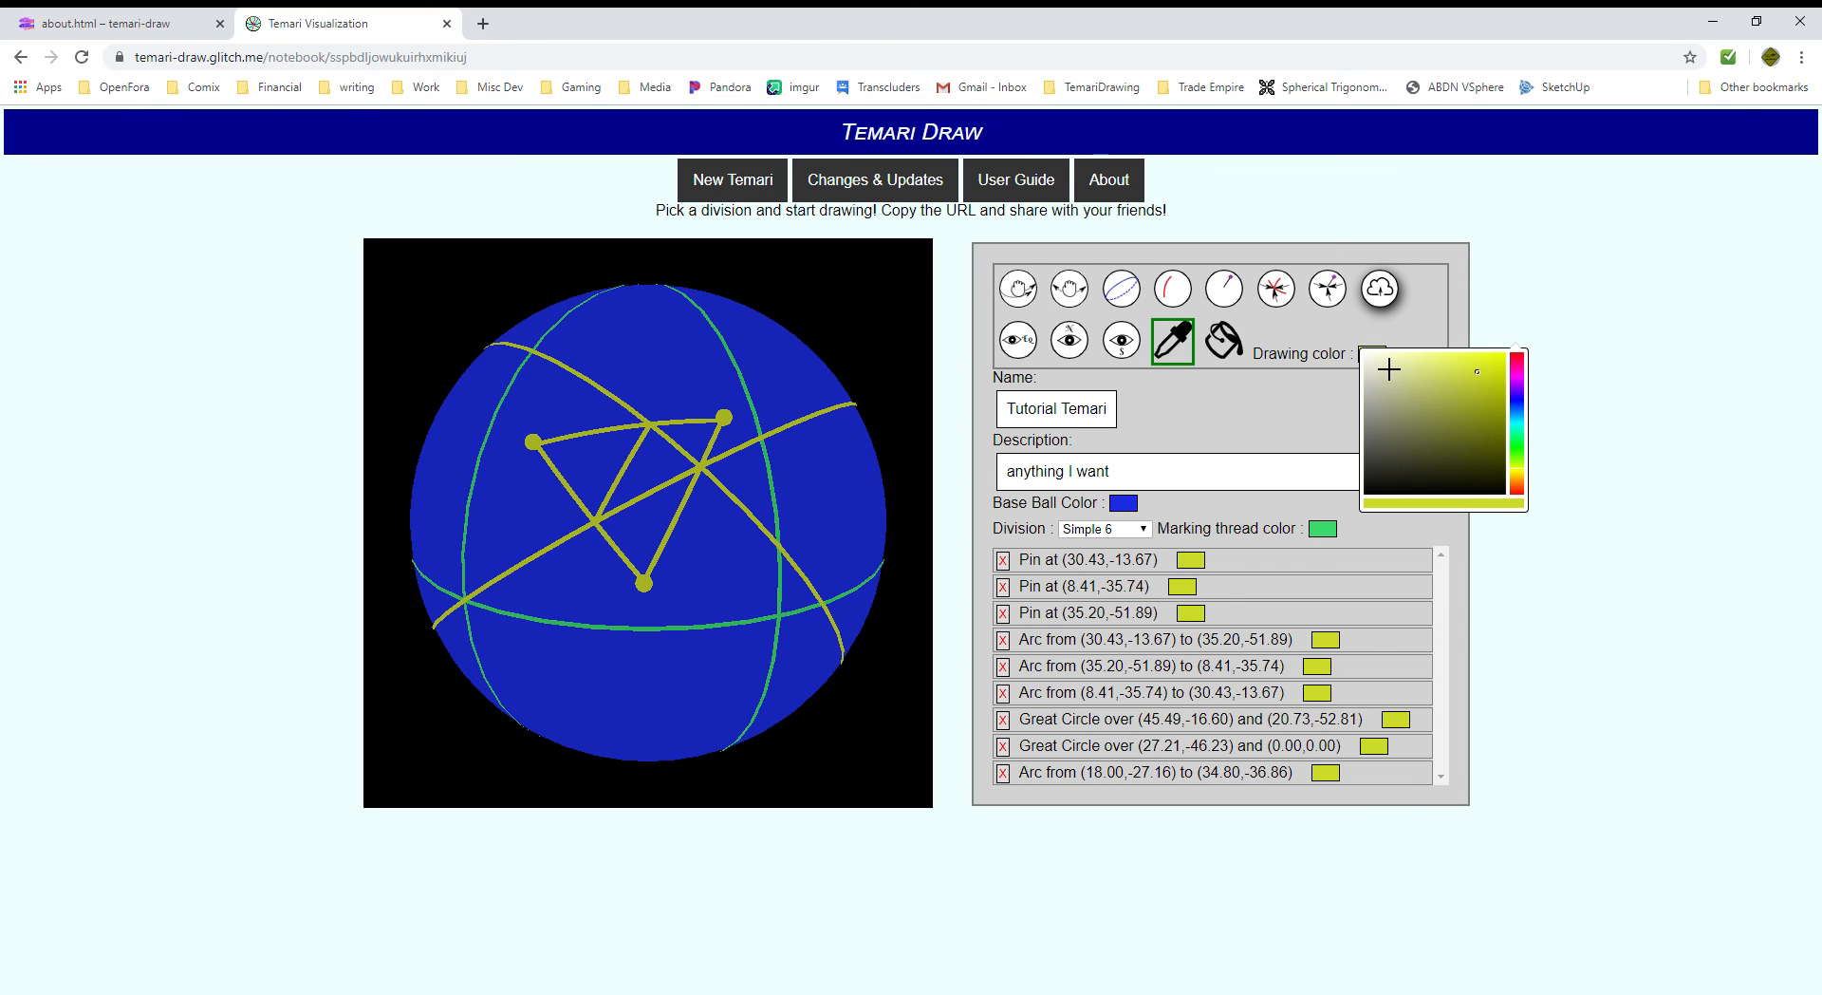
click(1518, 378)
click(1467, 364)
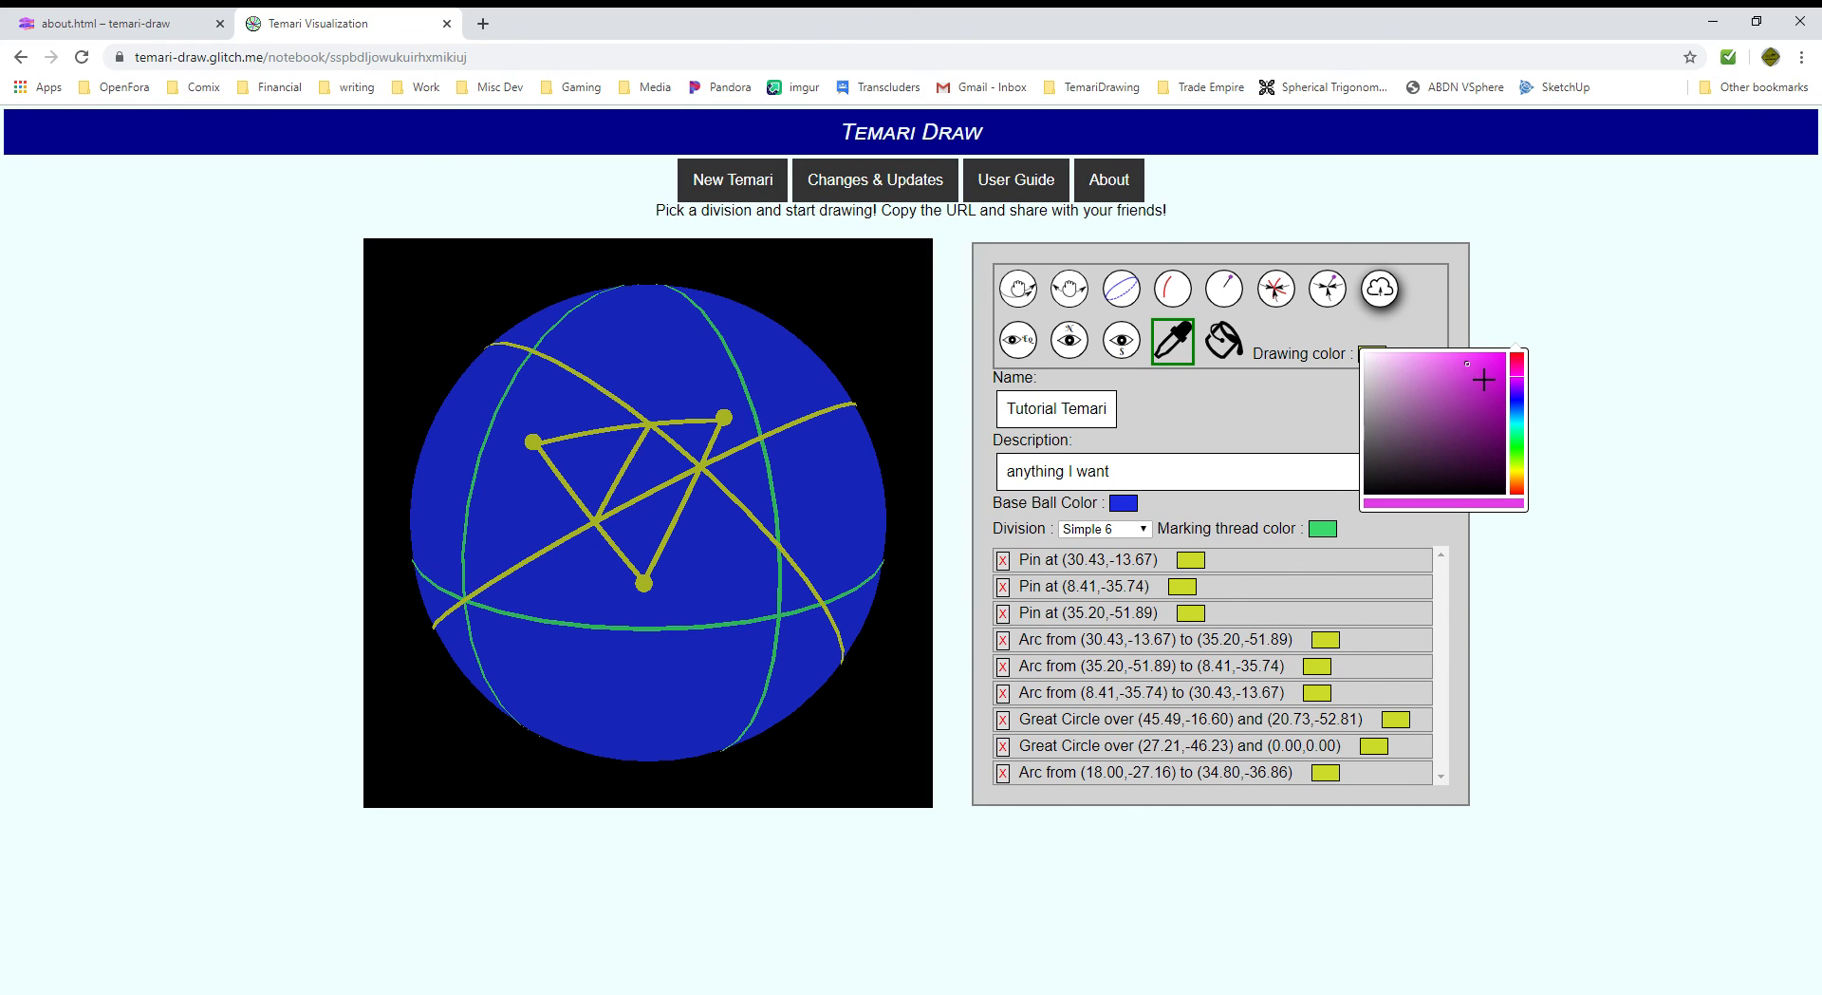
click(1312, 422)
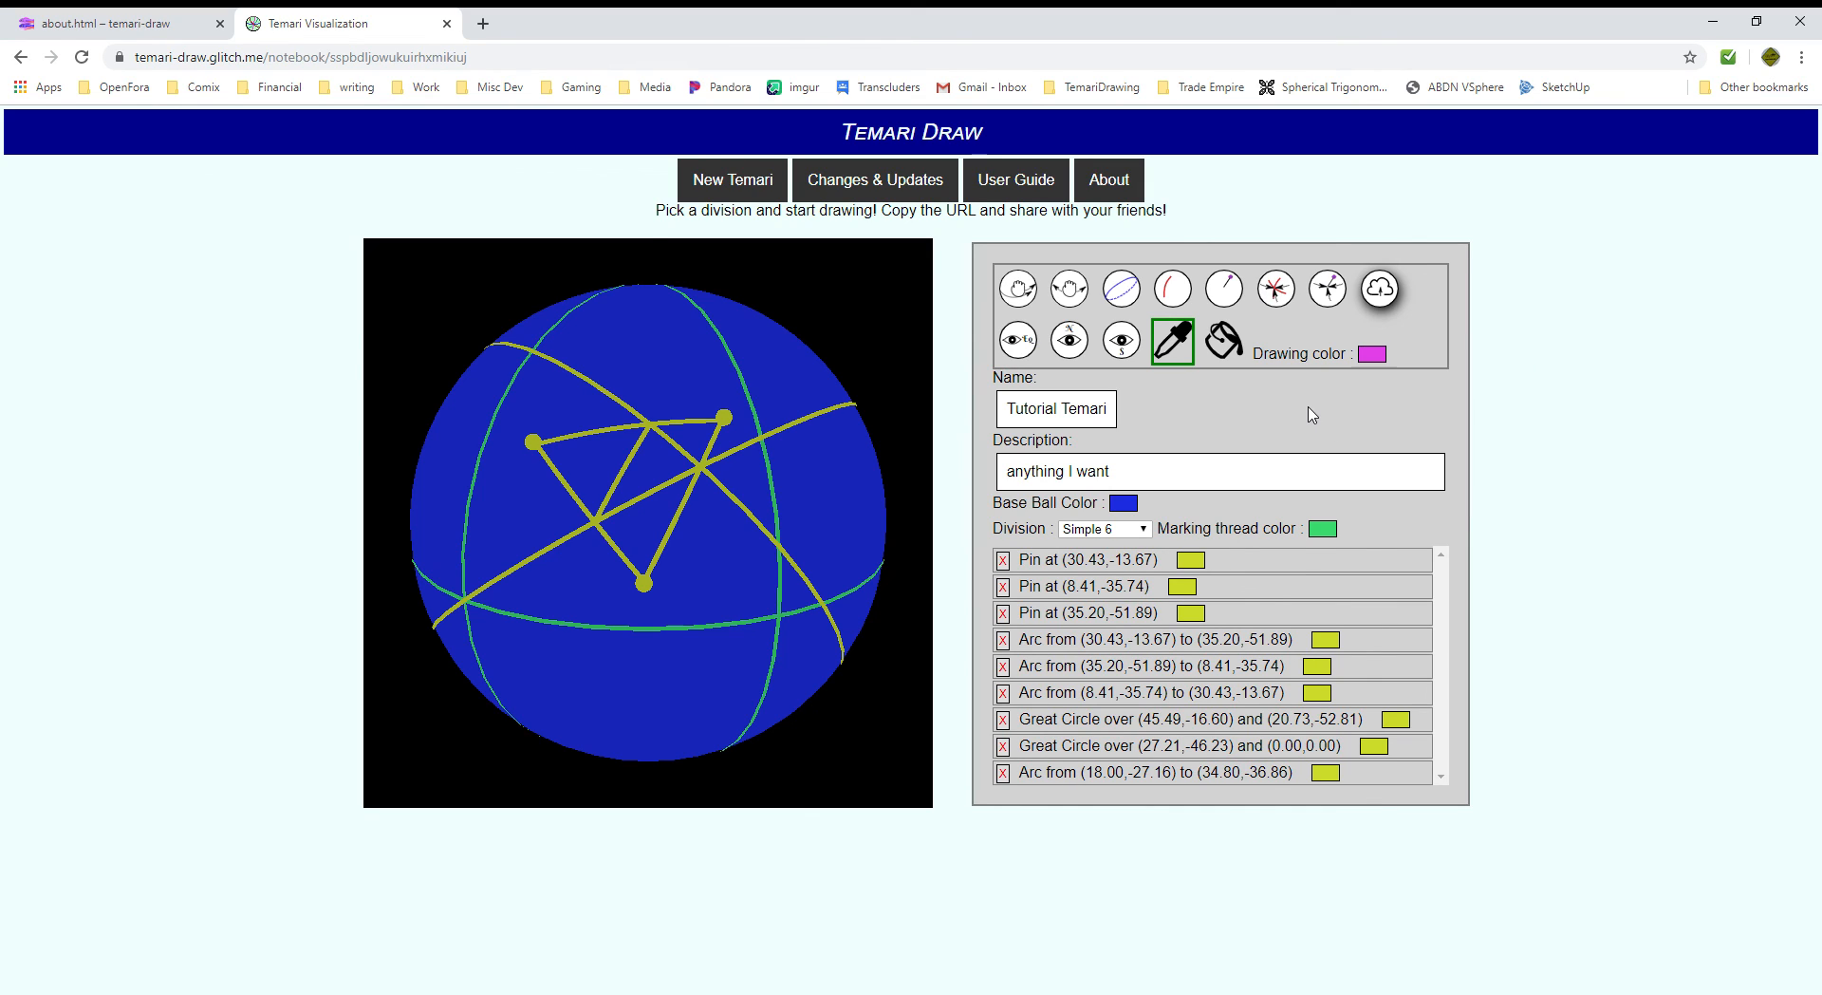
Fill the three pins, the great circle over (0.00, 0.00) and the arc from (8.41, -35.74) to (30.43, -13.67) with magenta.
click(1226, 344)
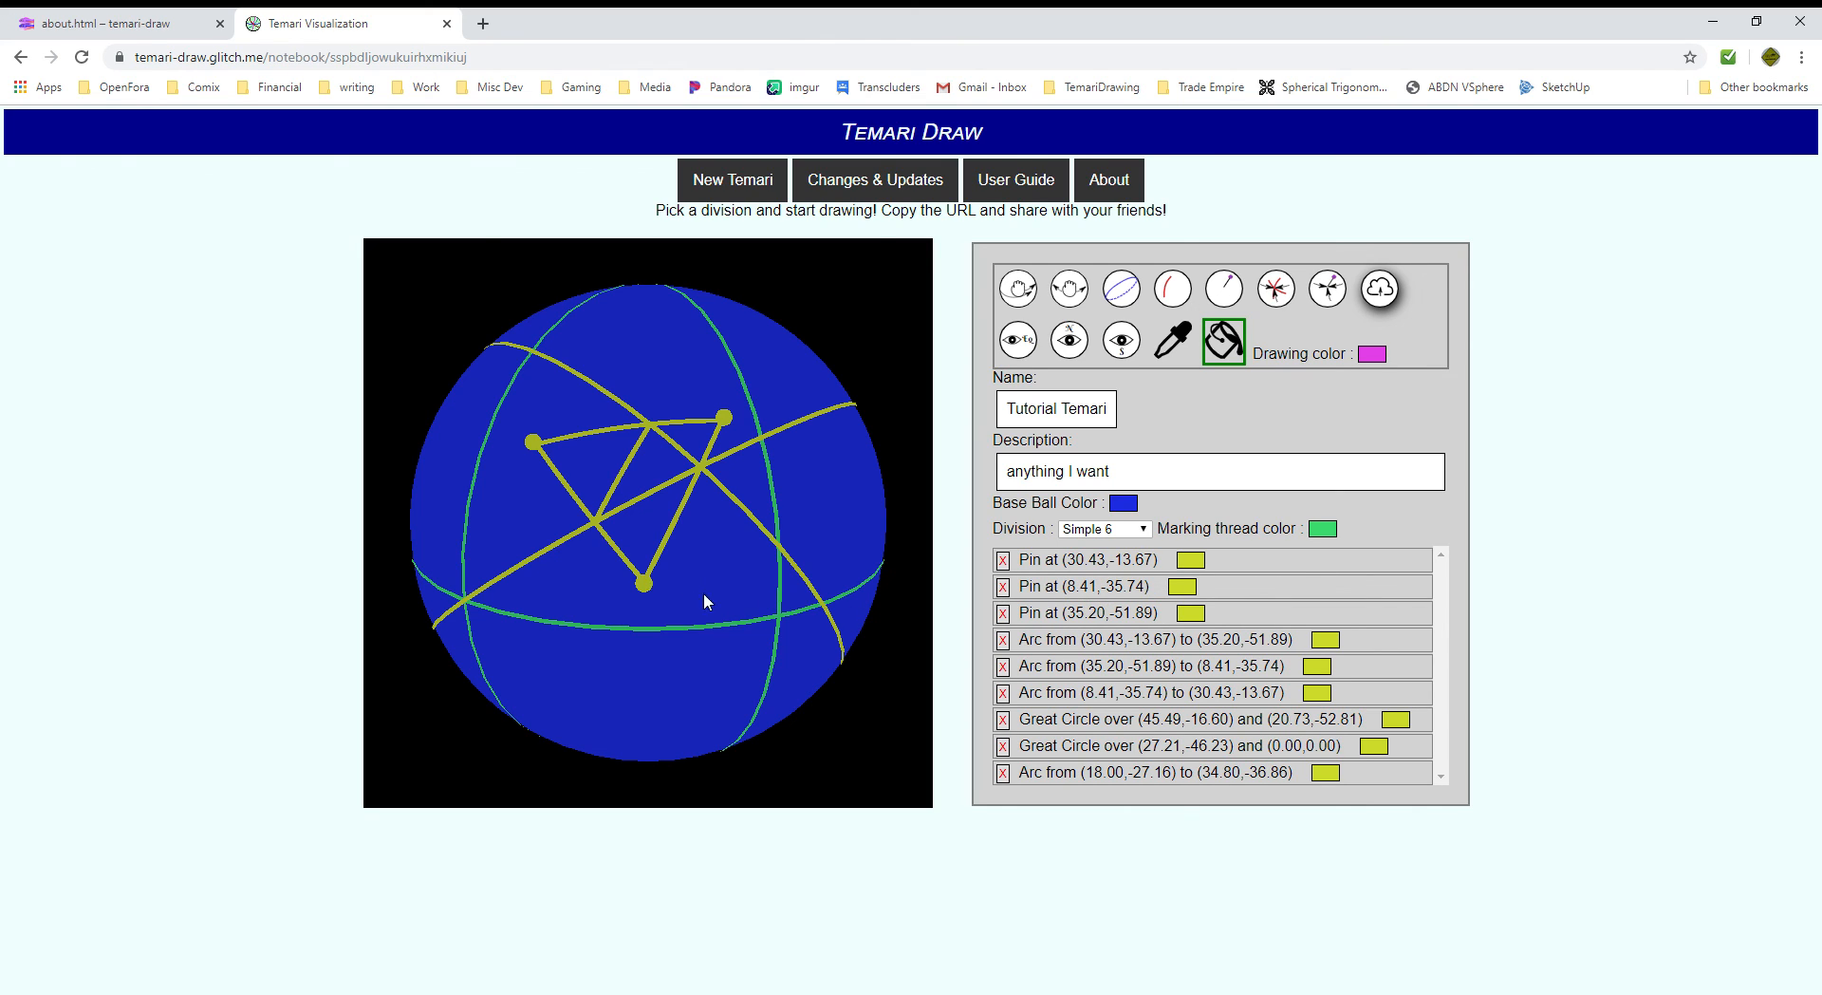
click(1057, 585)
click(1063, 565)
click(1072, 617)
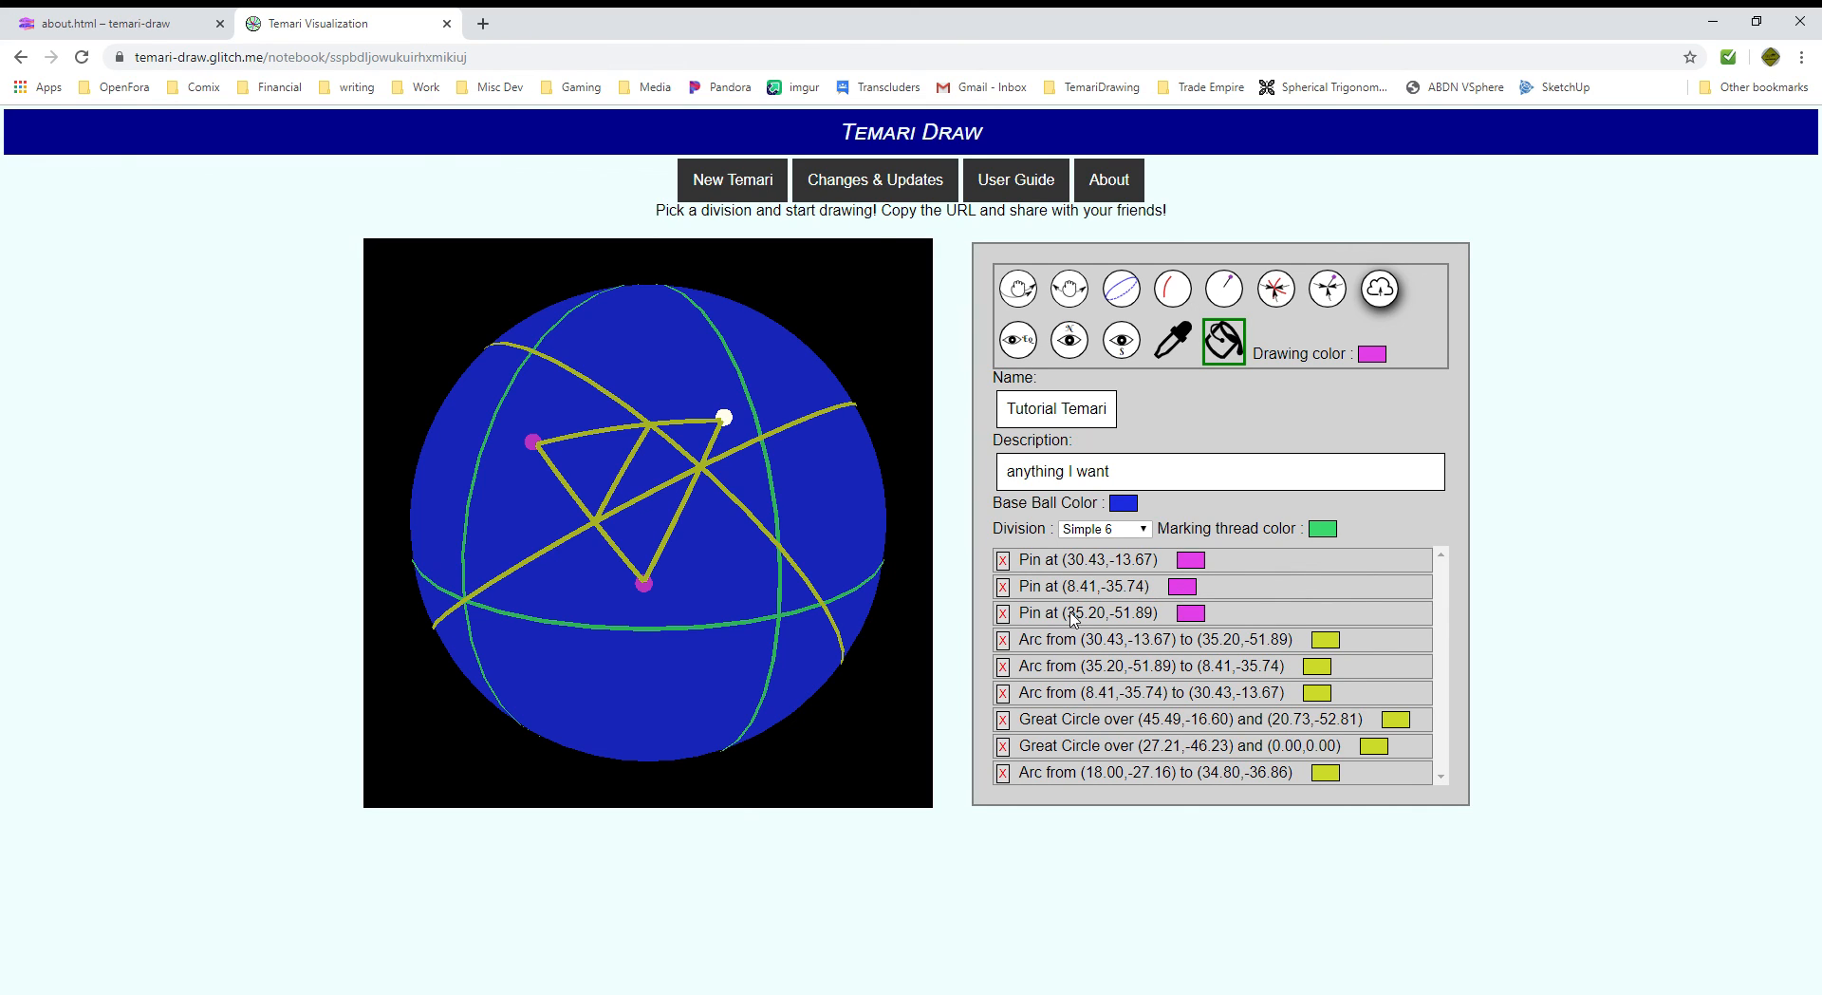
click(1098, 753)
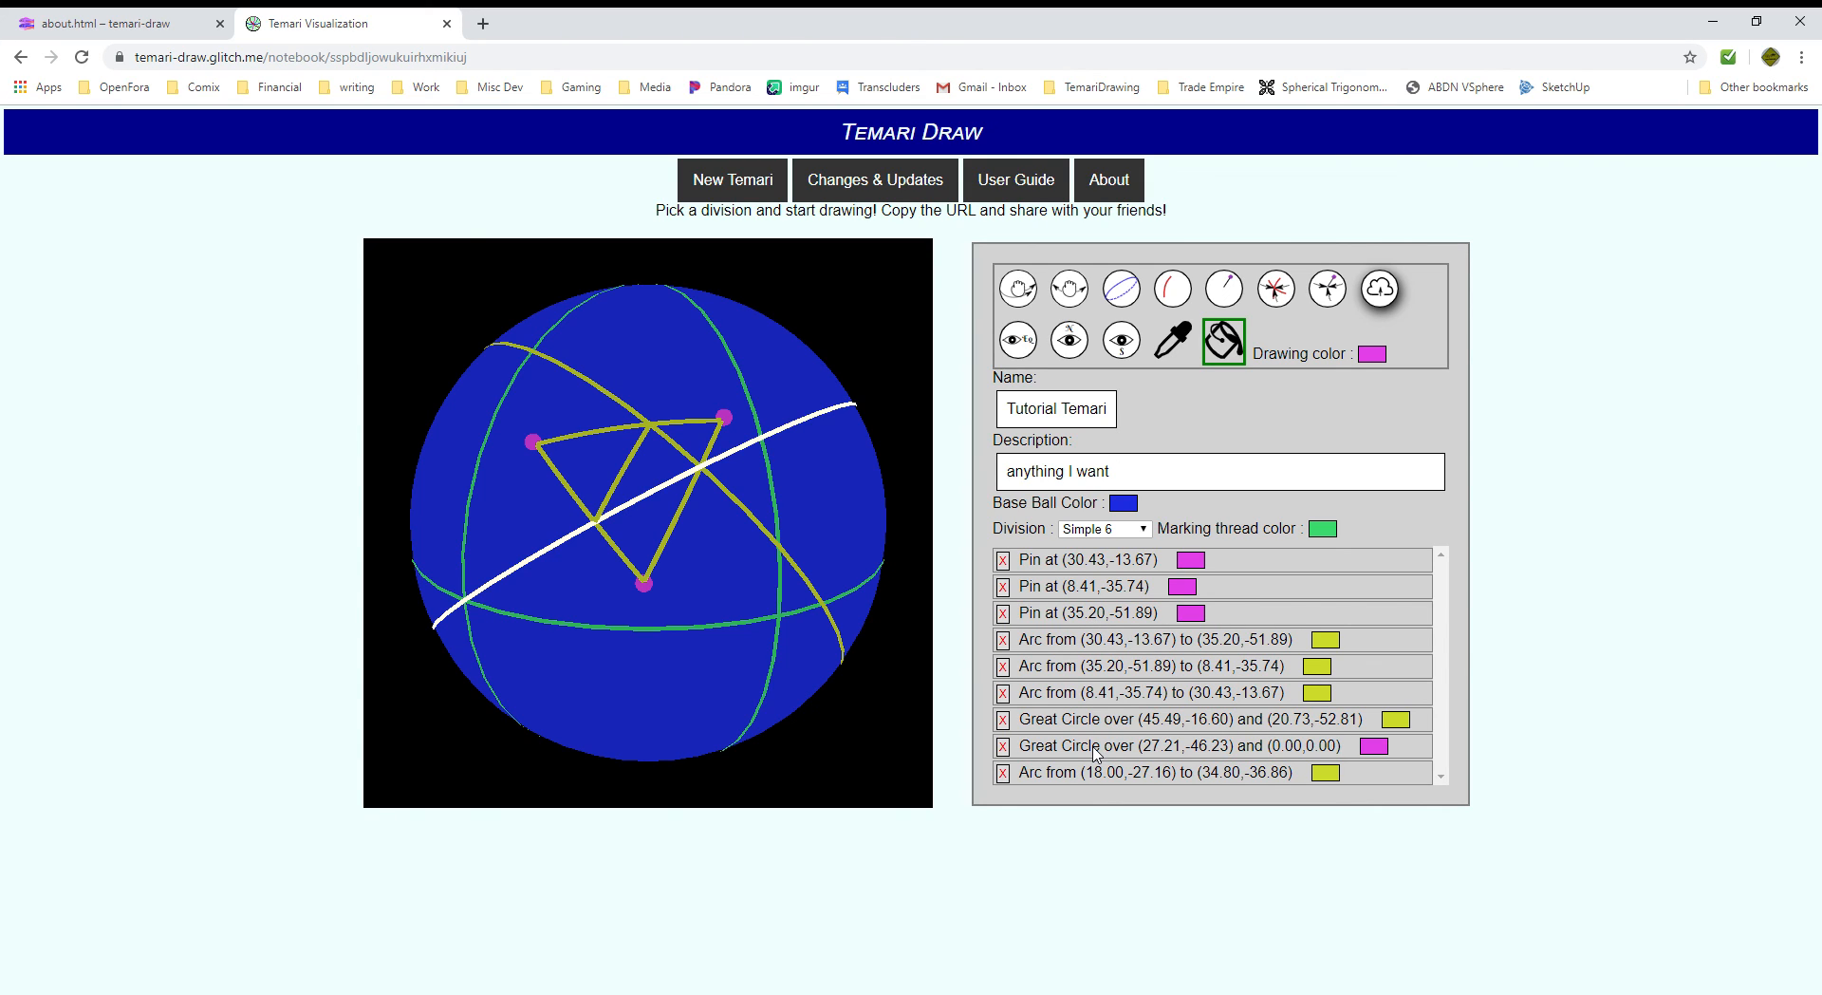
click(1115, 698)
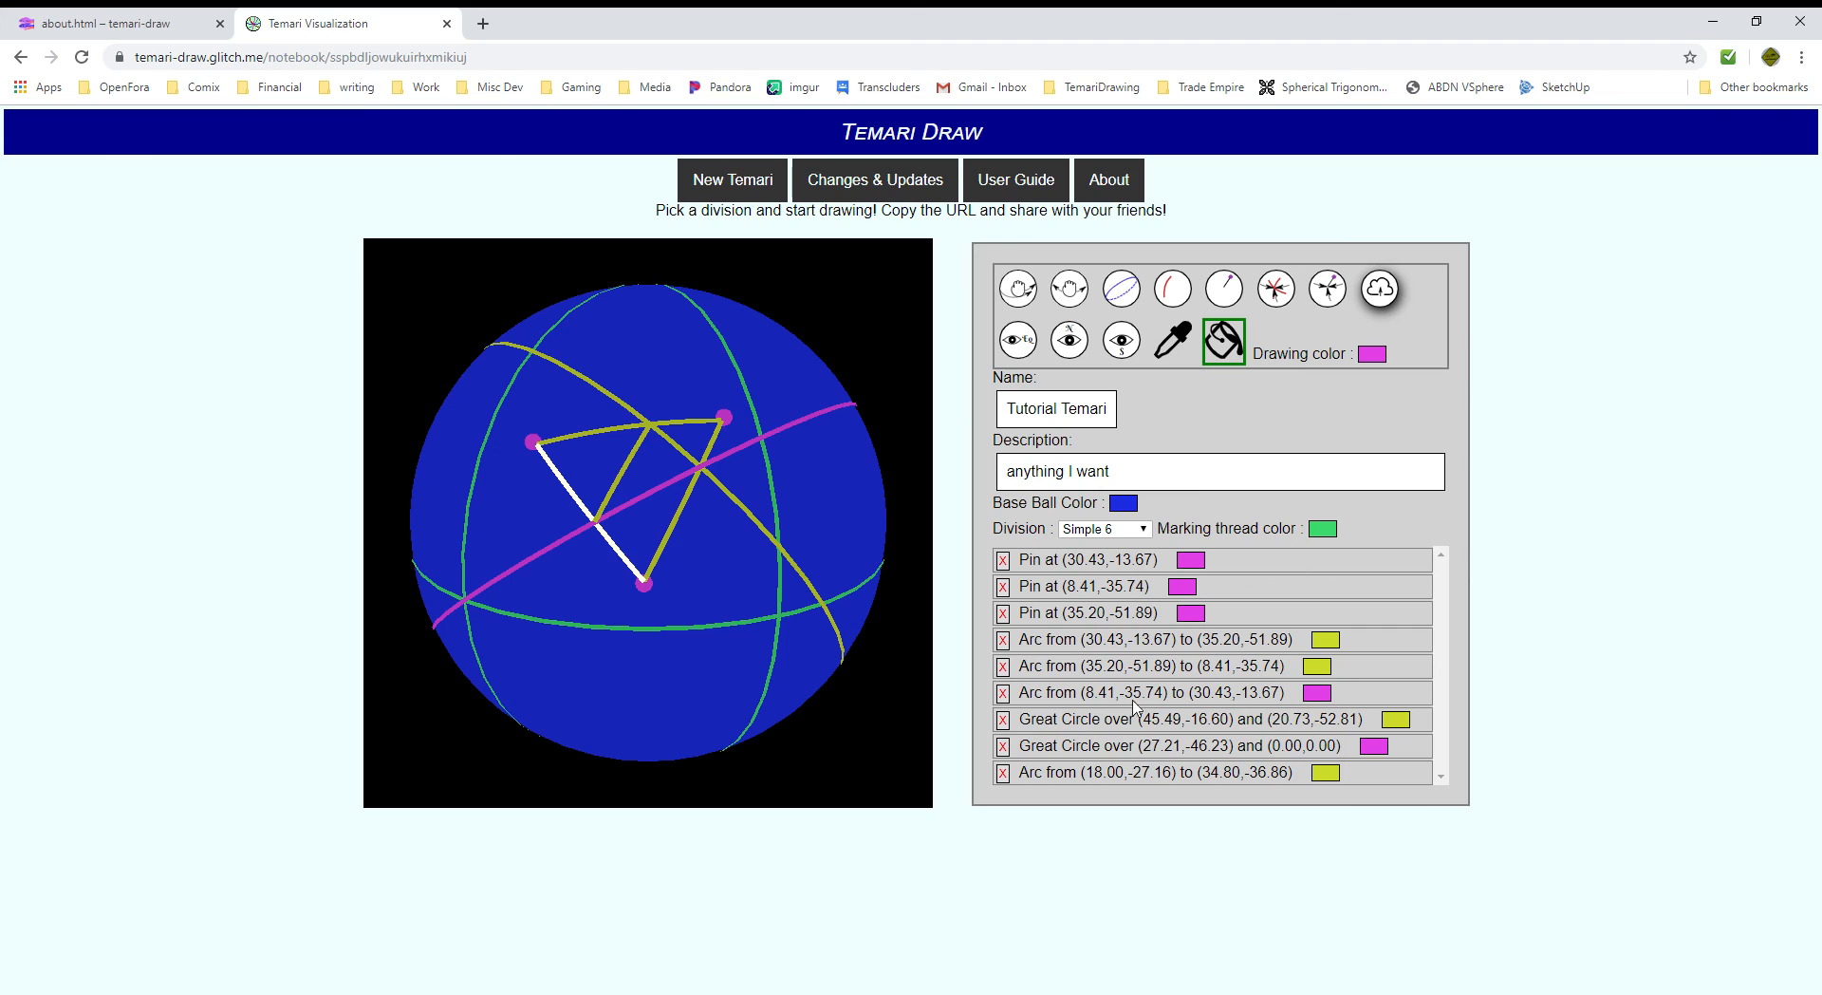
Sample yellow from an arc and recolor the magenta arc and the magenta great circle with it.
click(1175, 344)
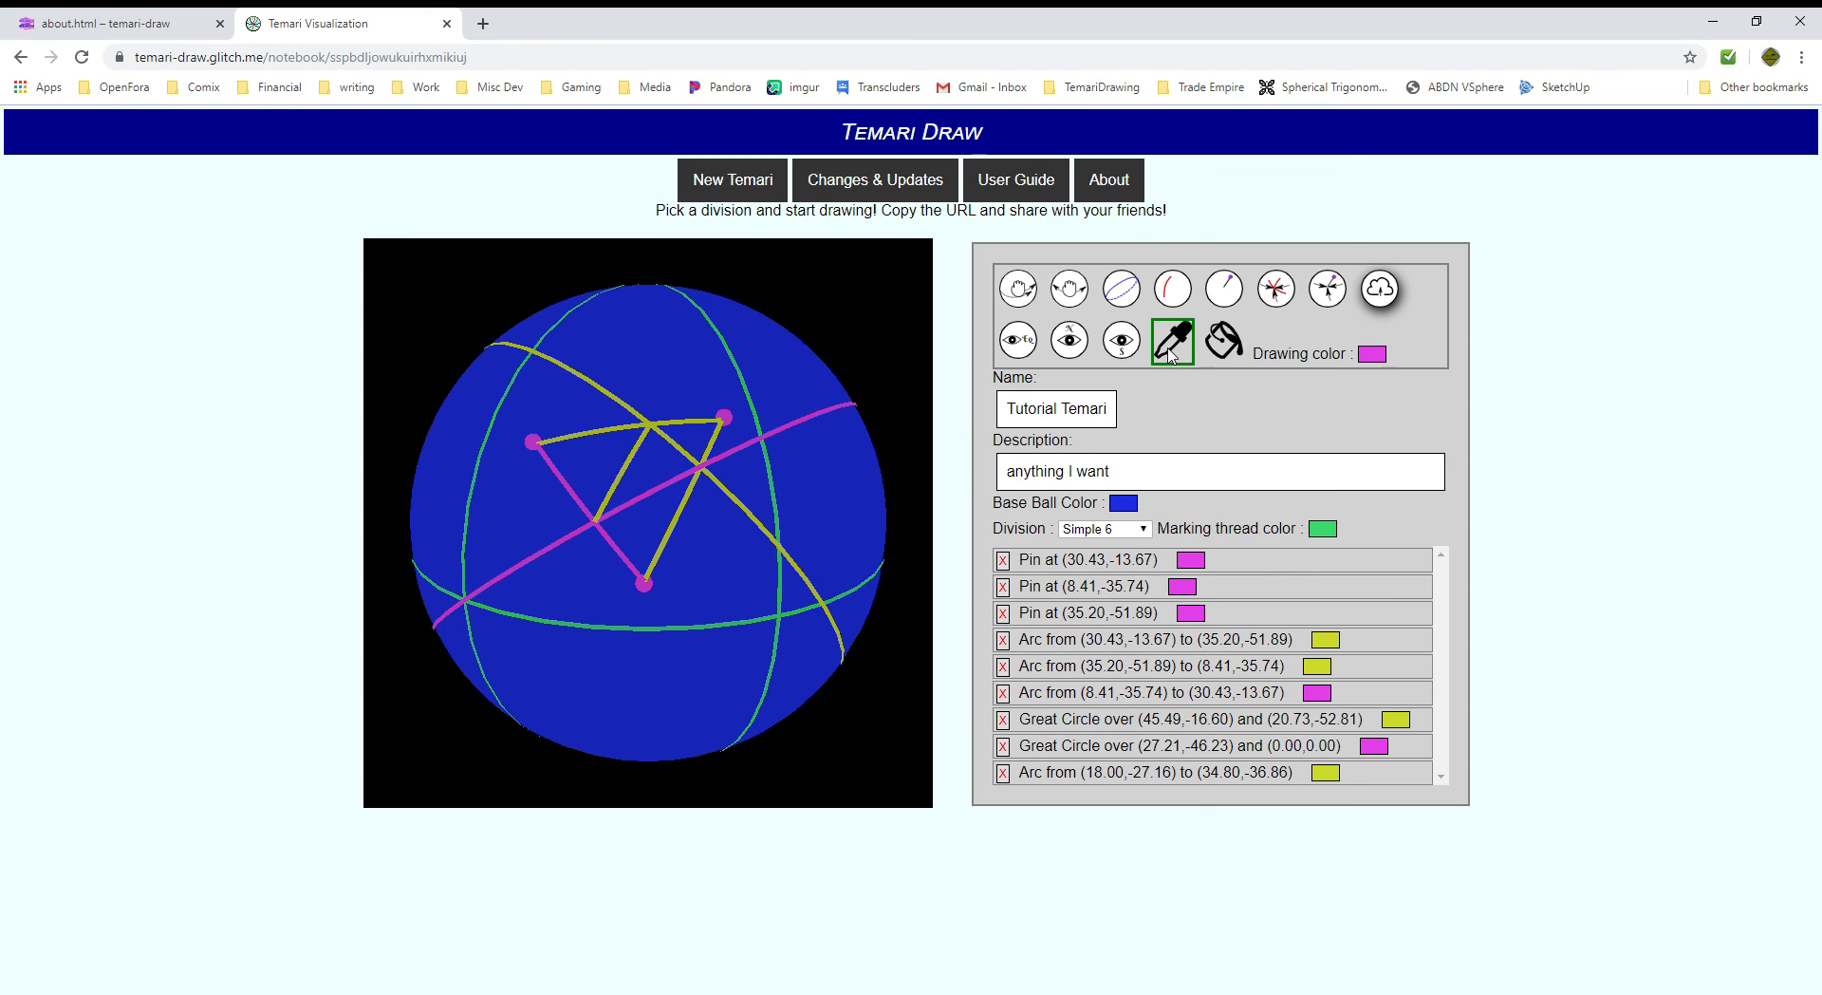
click(1224, 647)
click(1227, 344)
click(1177, 693)
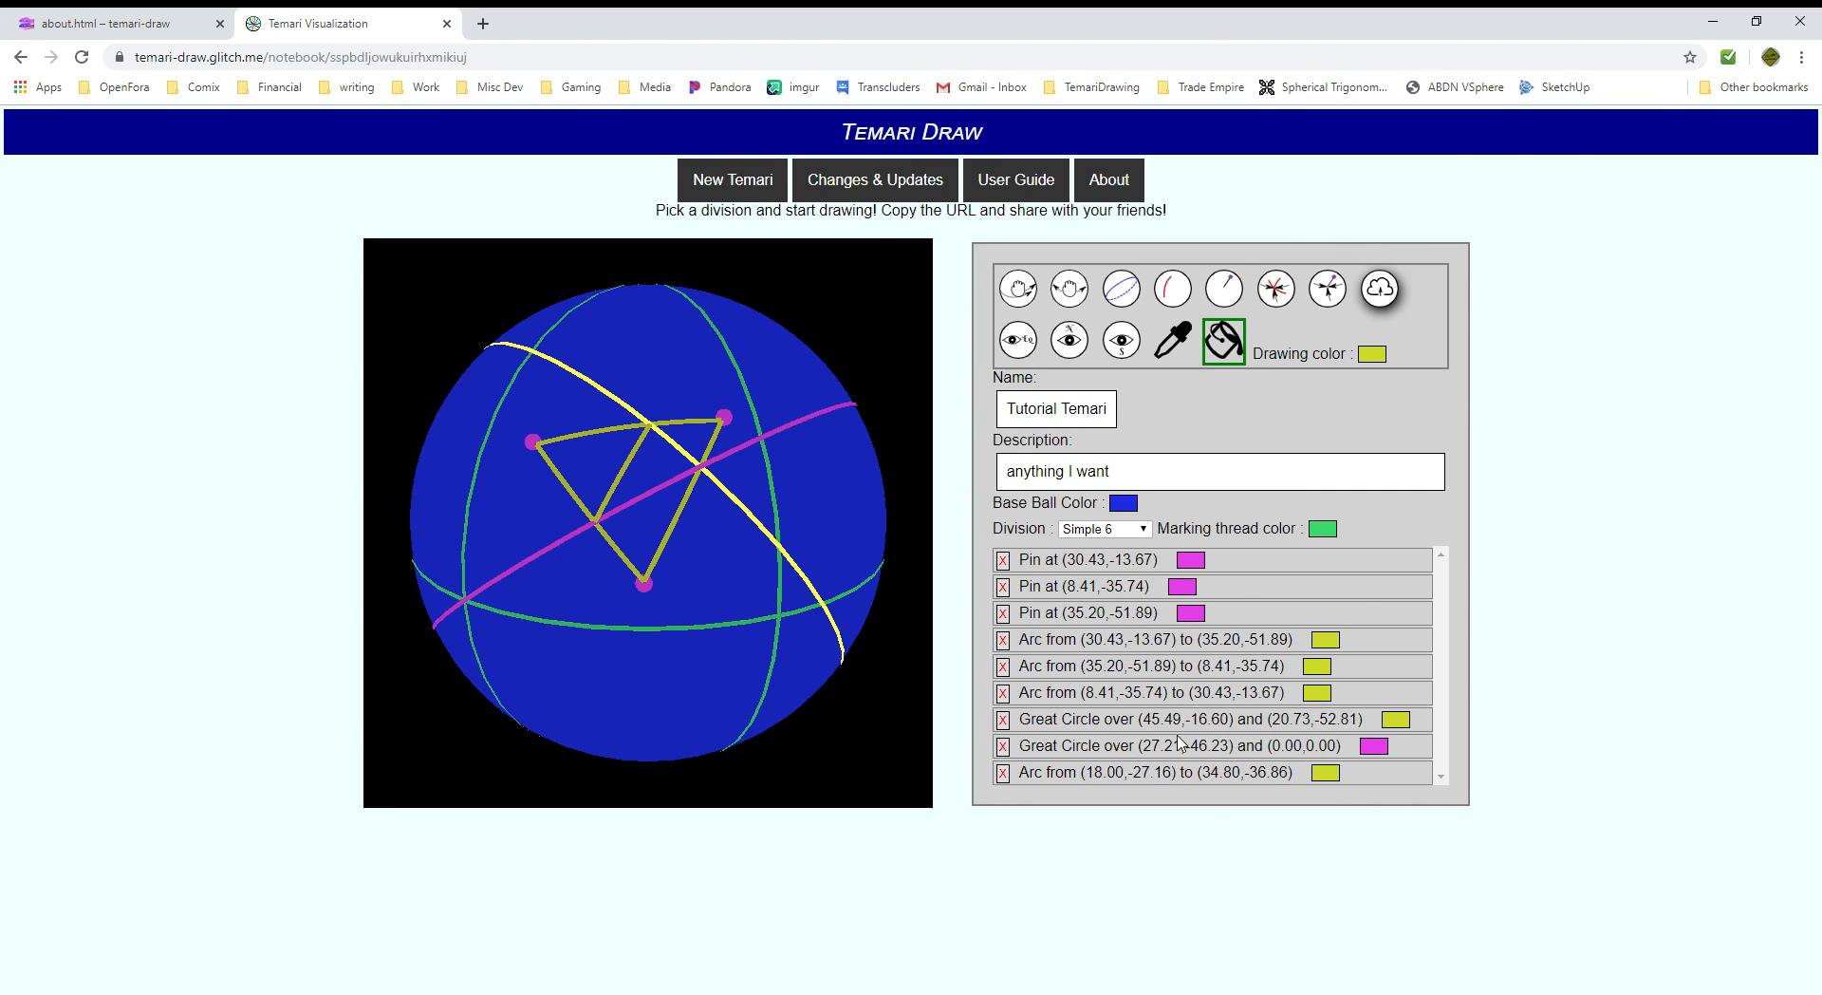
click(1177, 746)
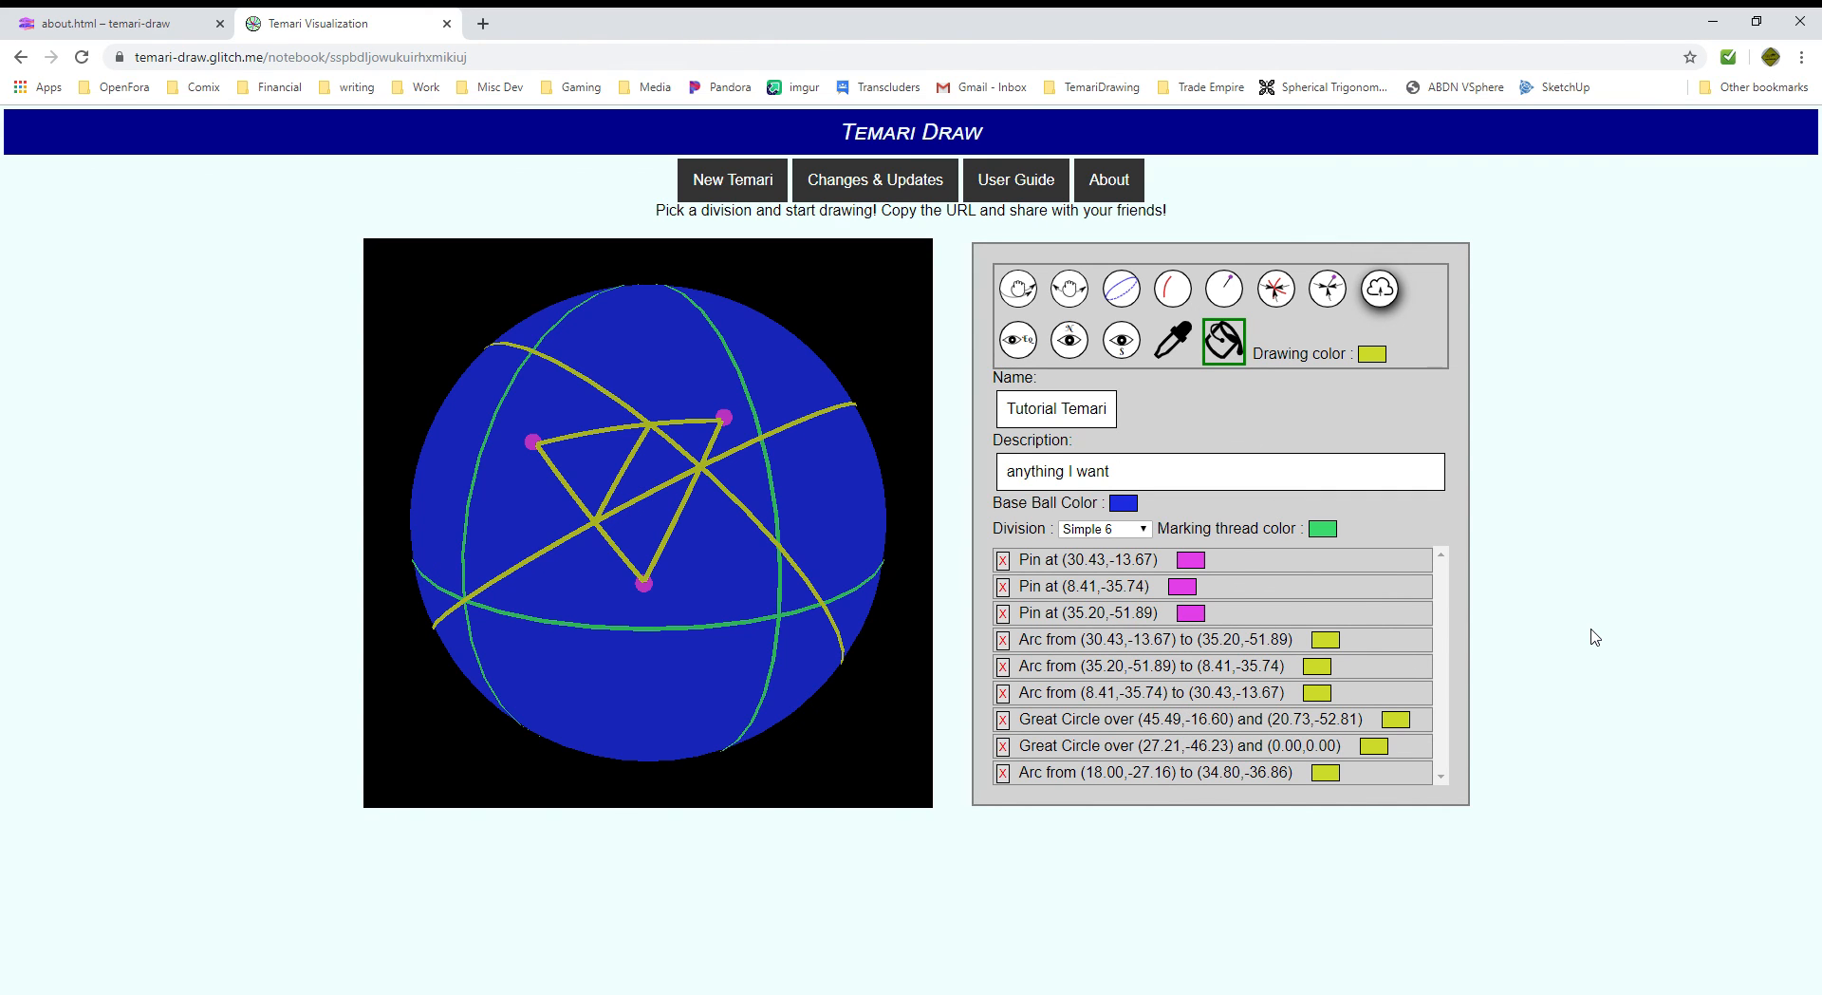
Fill the marking threads and the base ball with the yellow drawing color.
click(1238, 531)
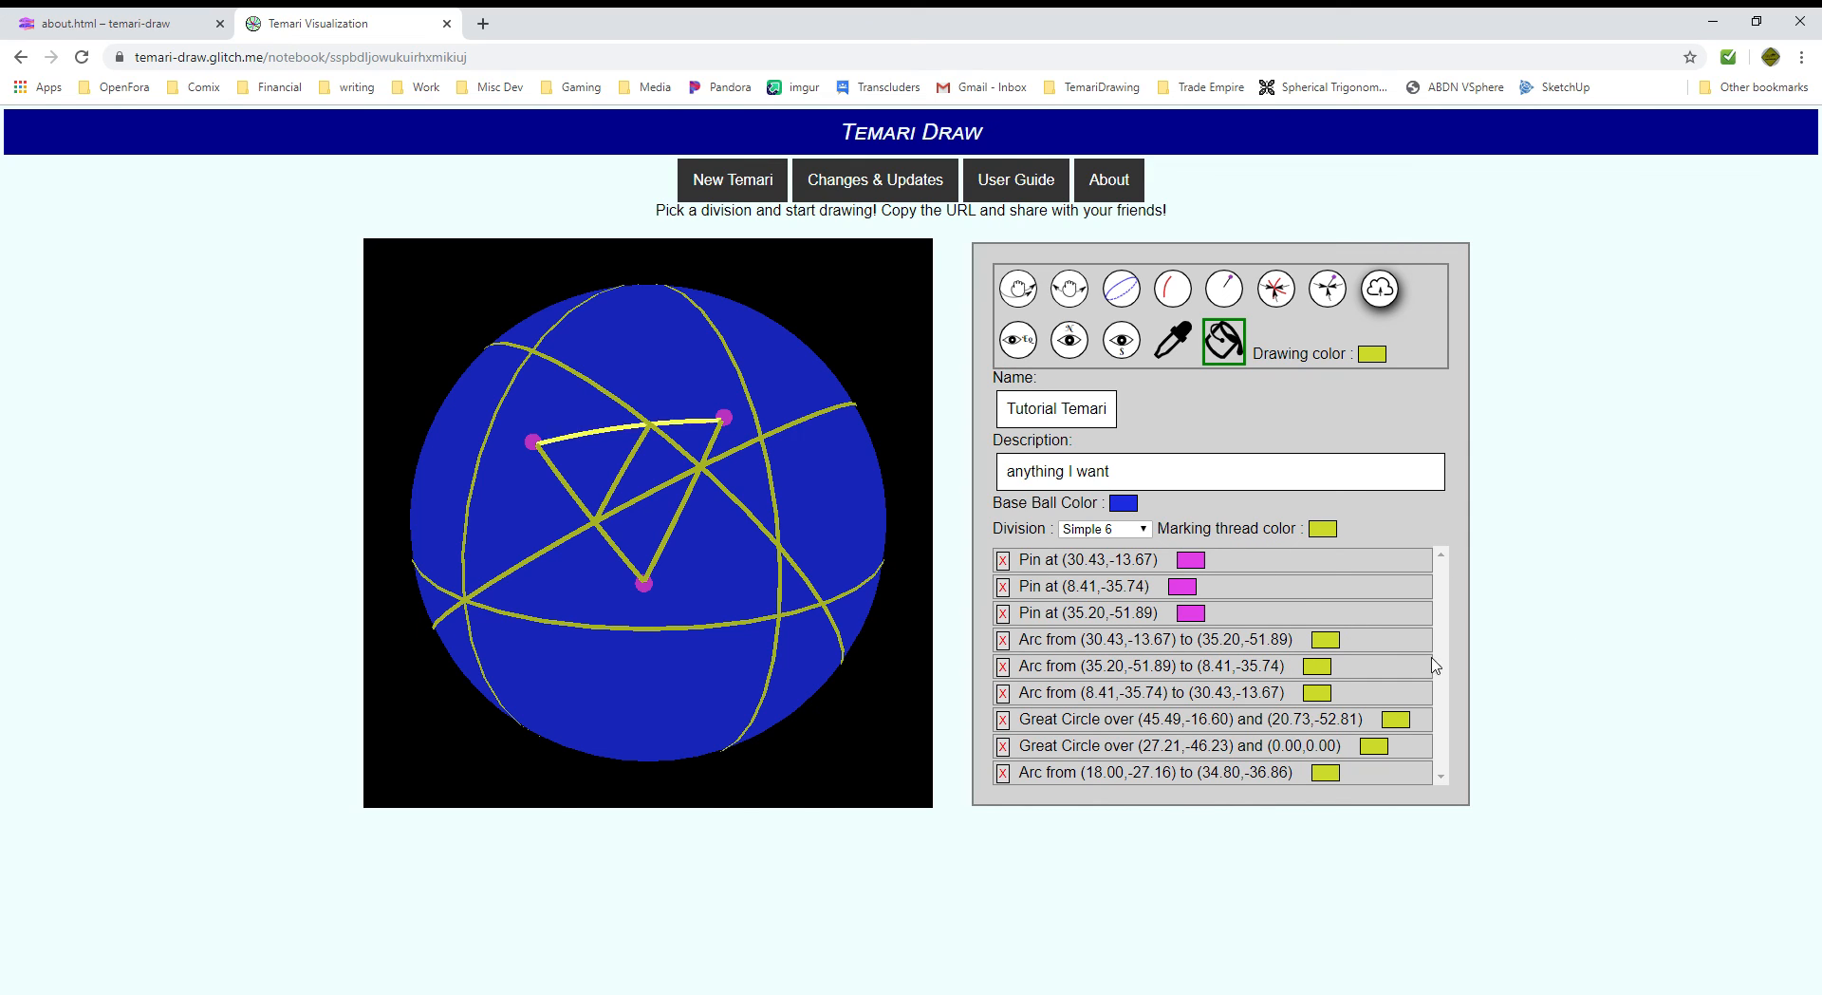
click(1029, 508)
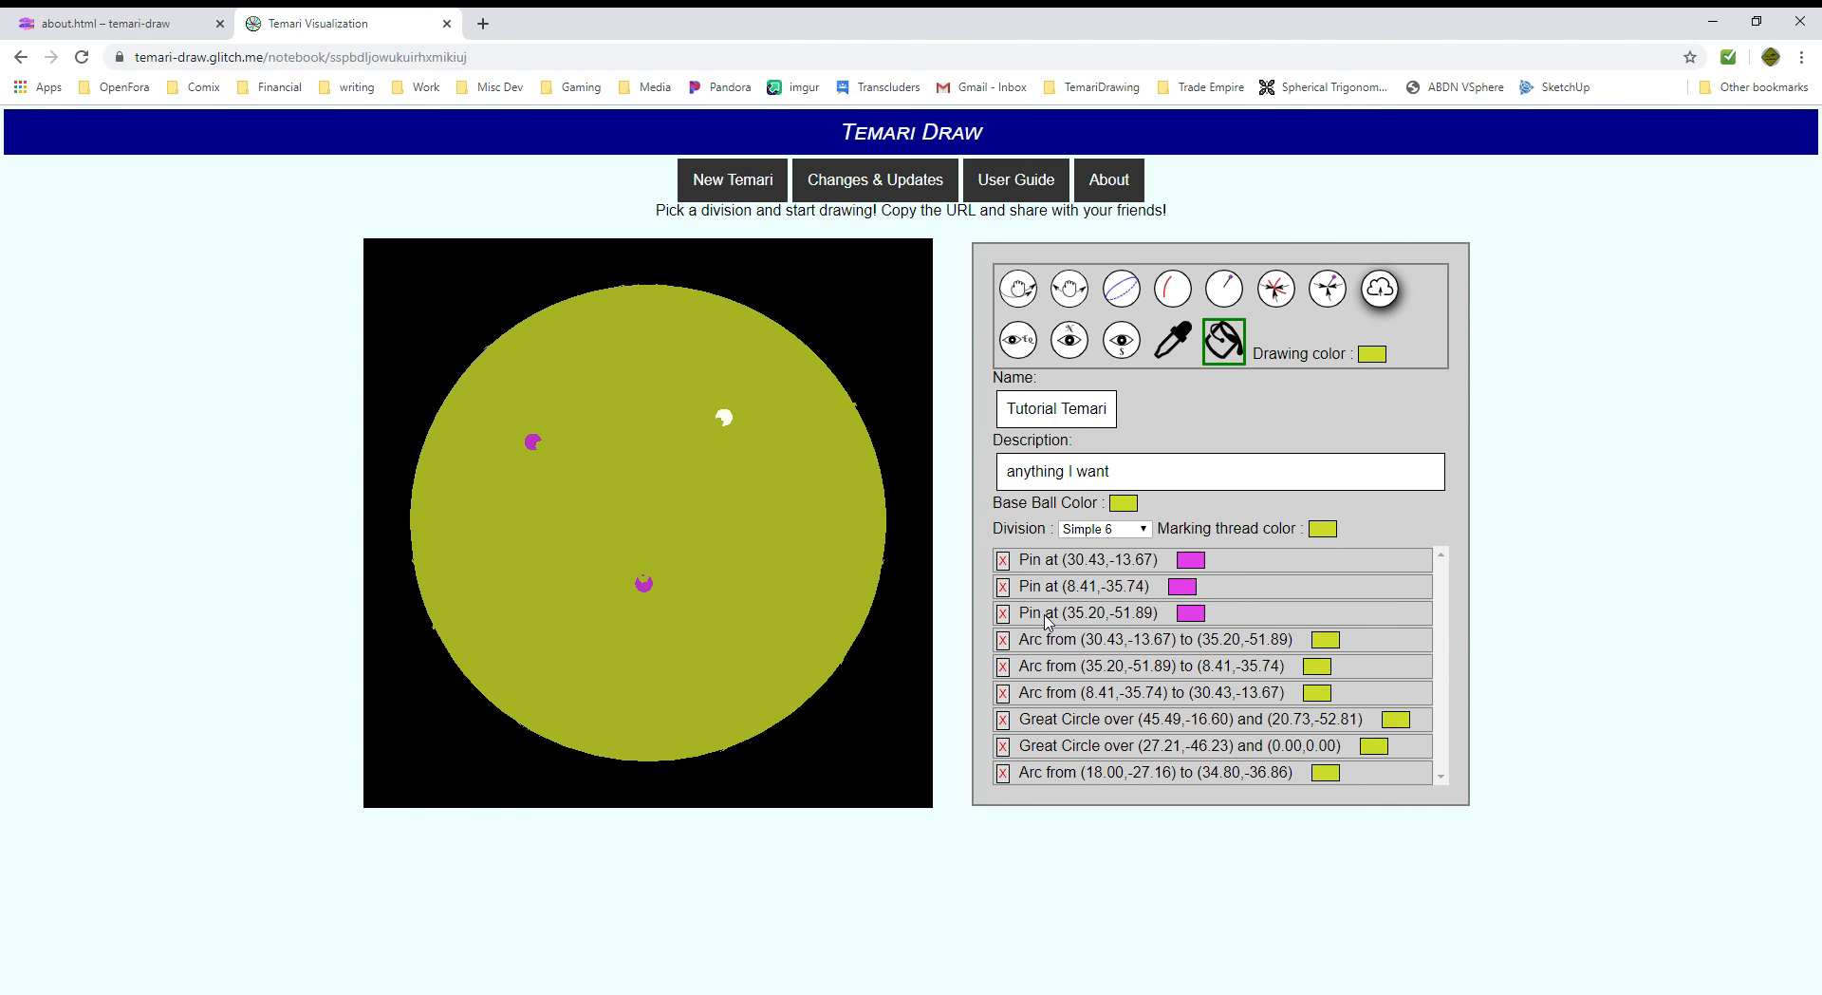
Set the base ball color to a pale lavender gray.
click(1124, 503)
click(1126, 512)
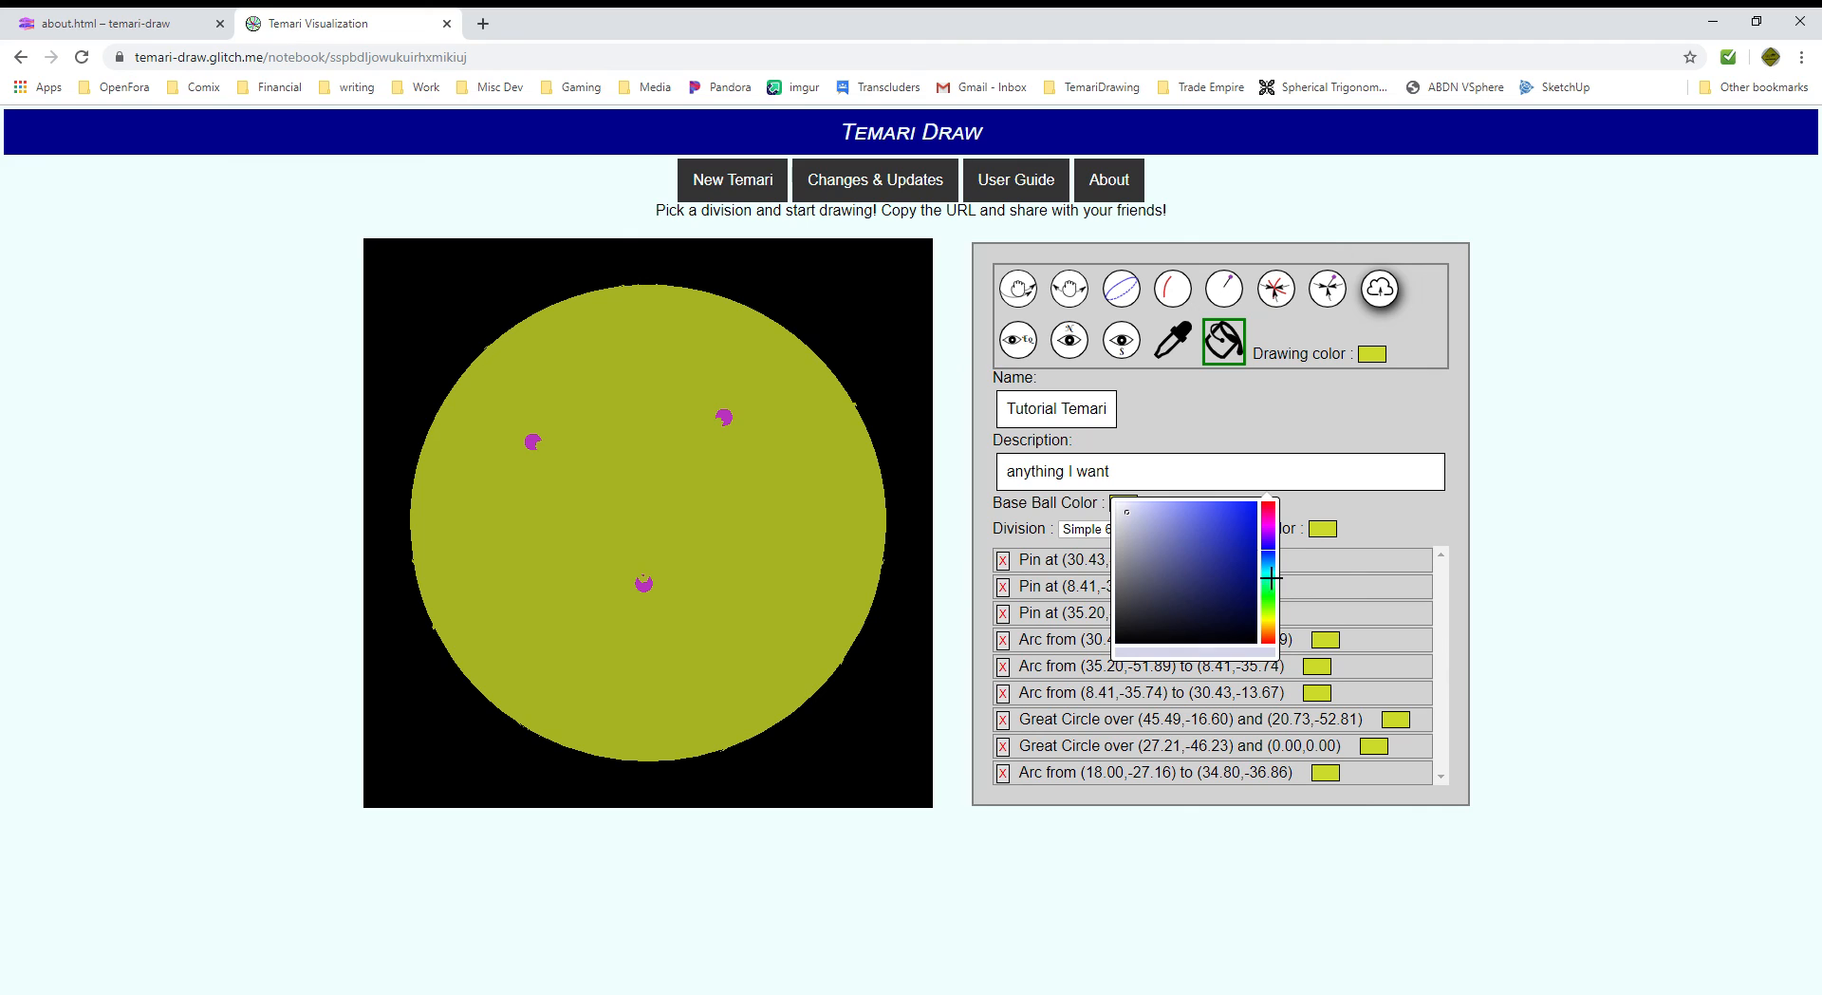
click(1288, 520)
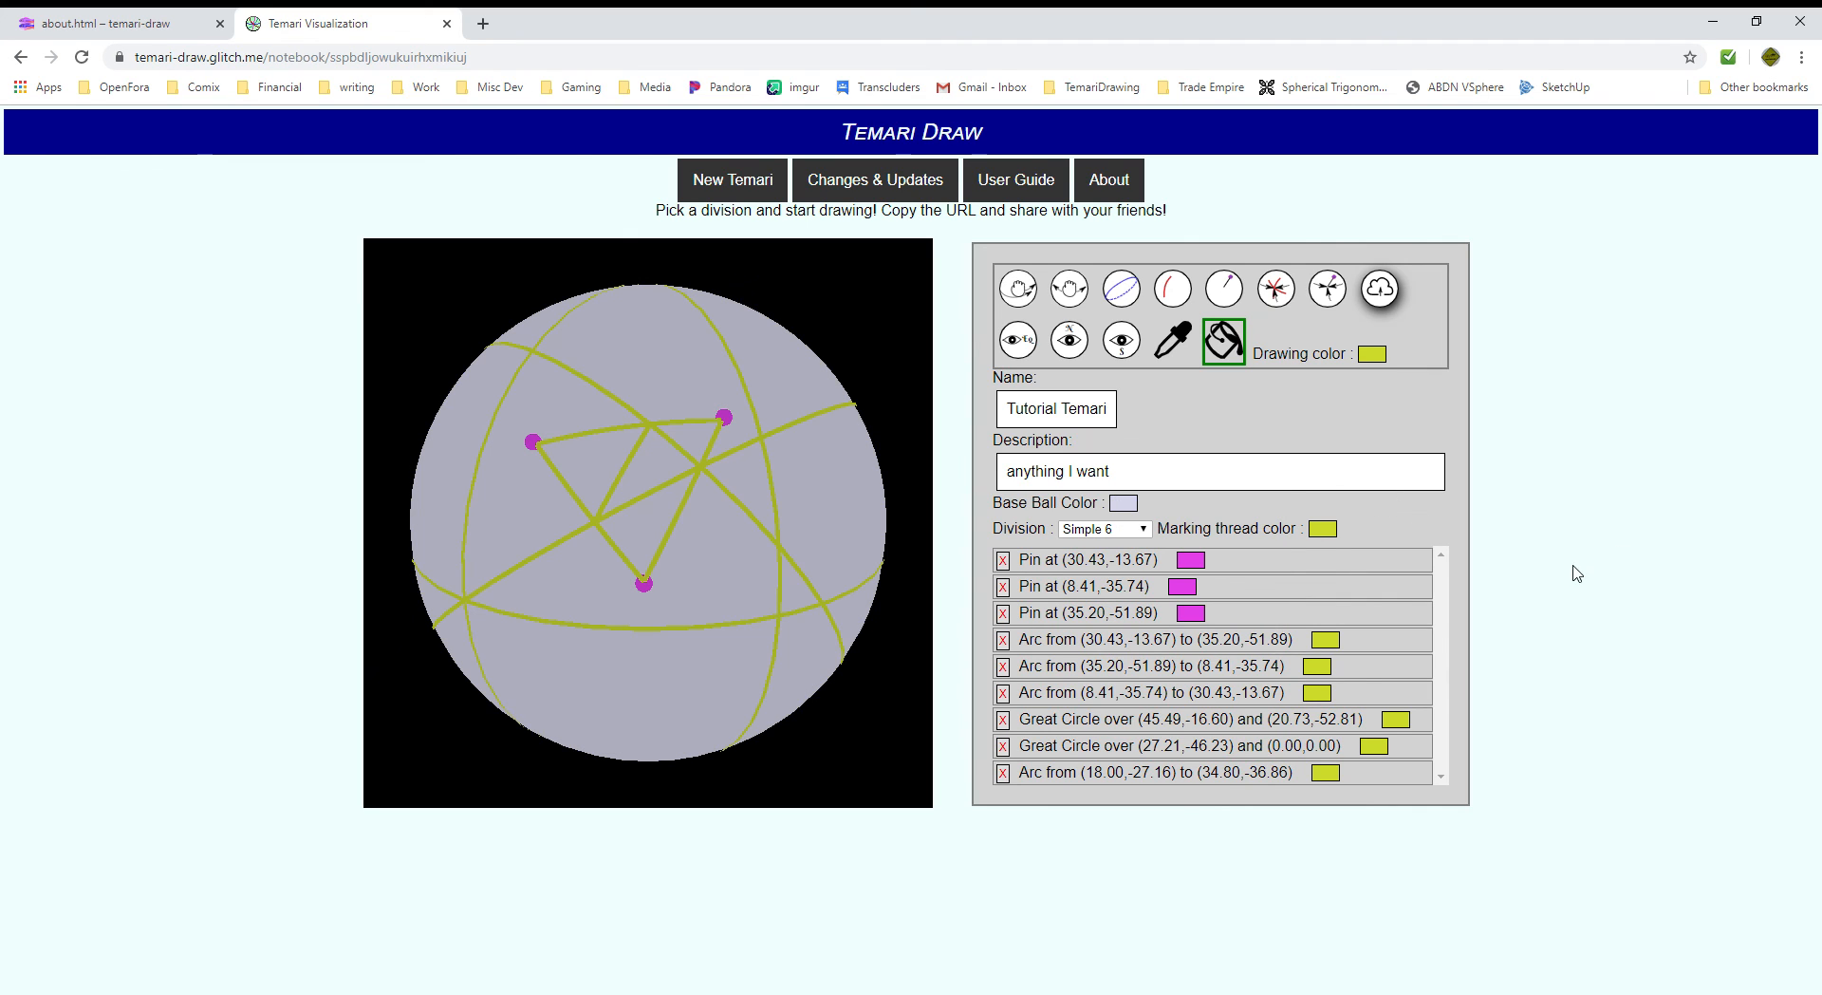
Set the base ball color to a dark, nearly black gray.
click(1124, 503)
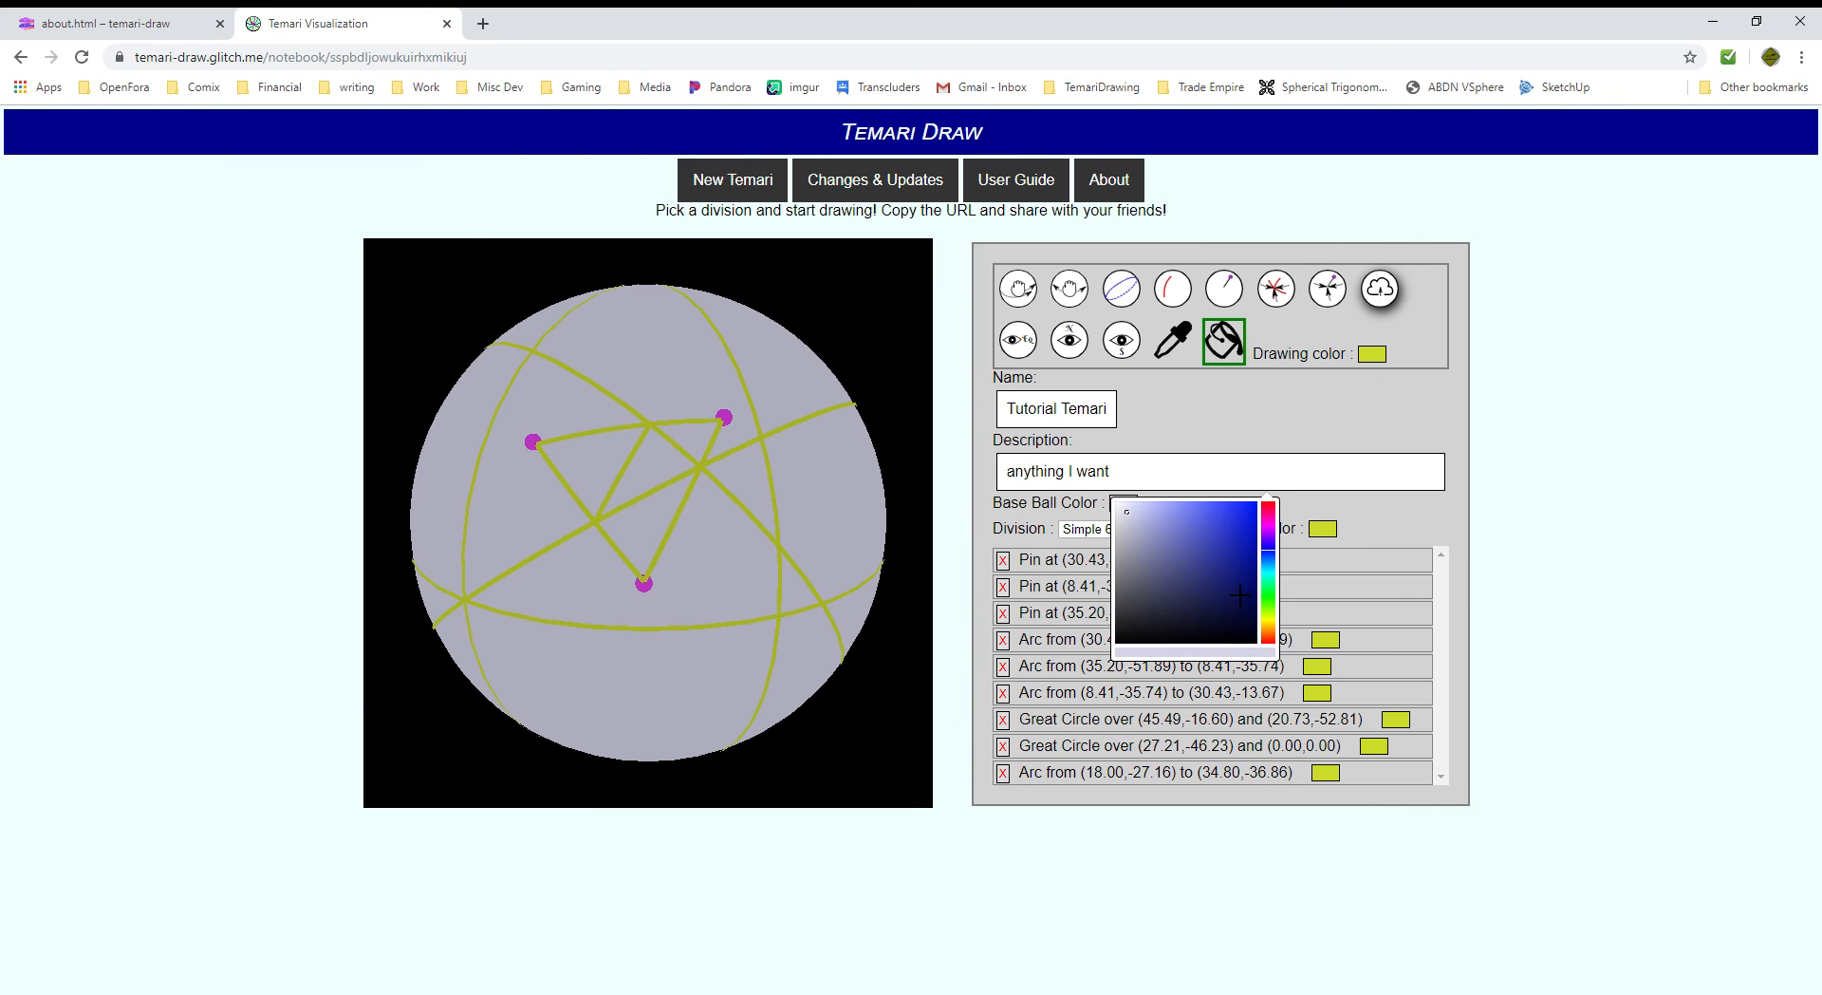
click(1181, 616)
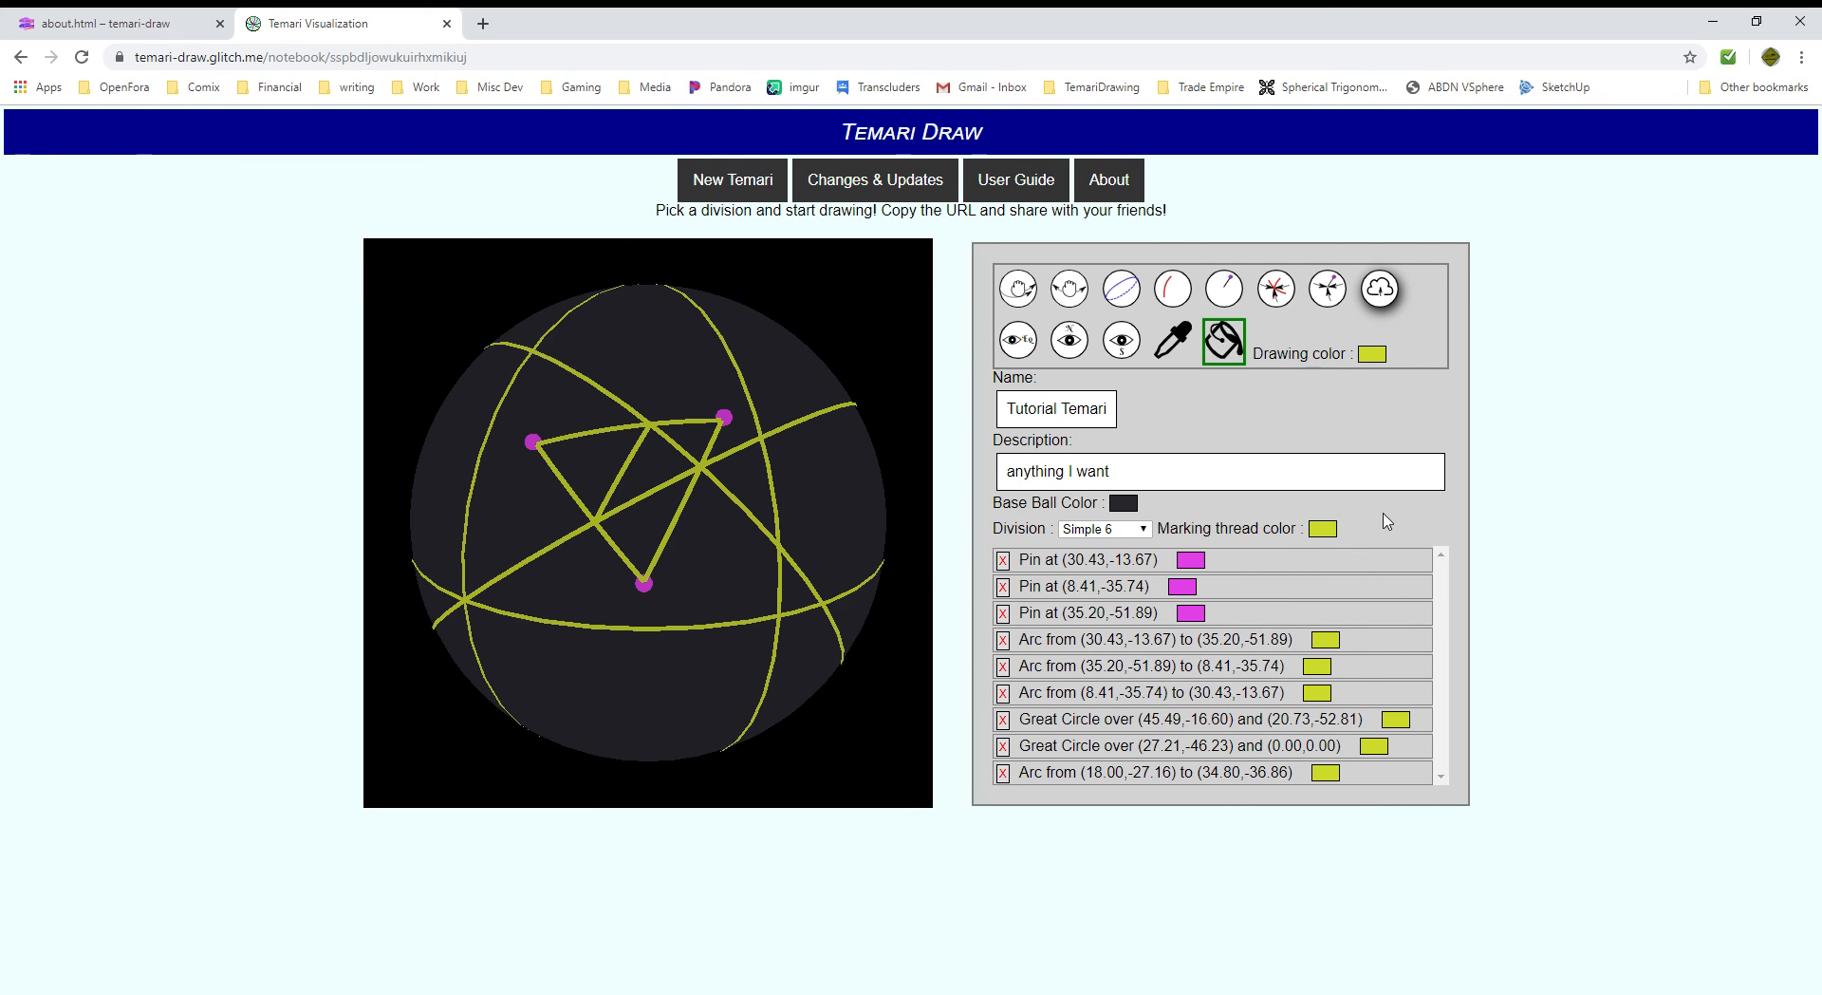
click(1377, 527)
Rotate the ball in several directions to examine the recolored pins, arcs and great circles.
click(1080, 300)
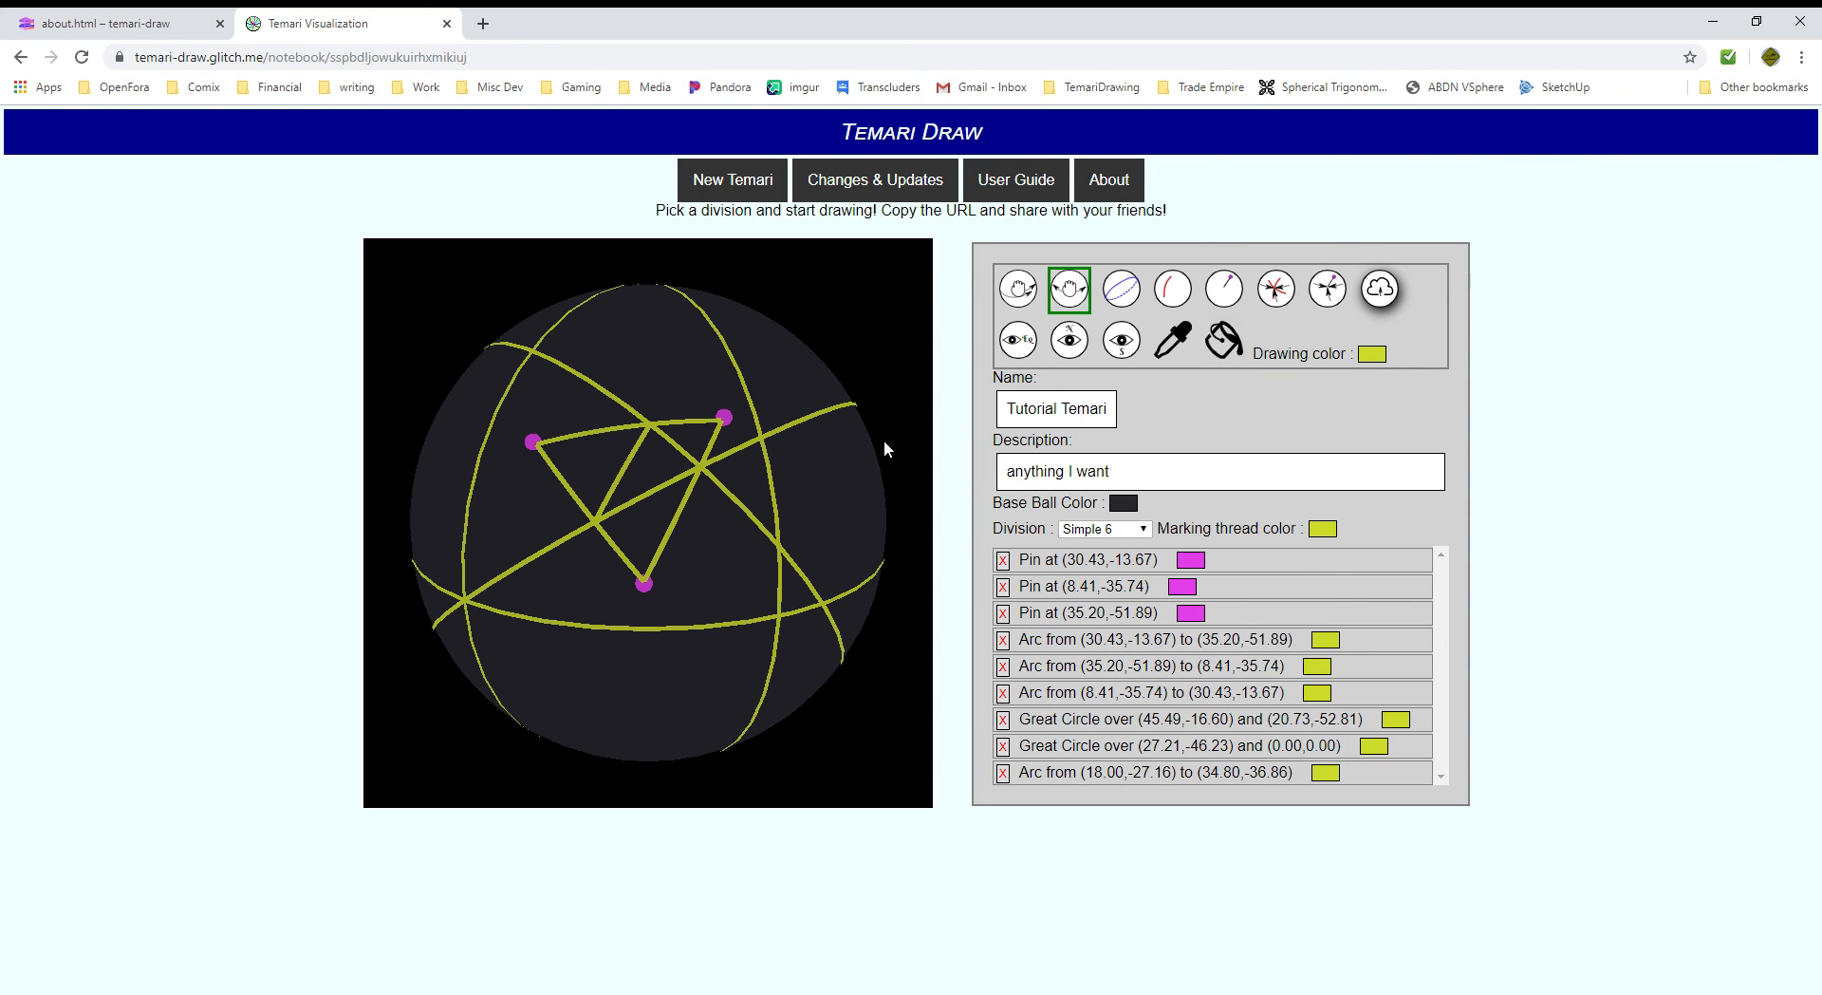
drag(723, 585, 699, 556)
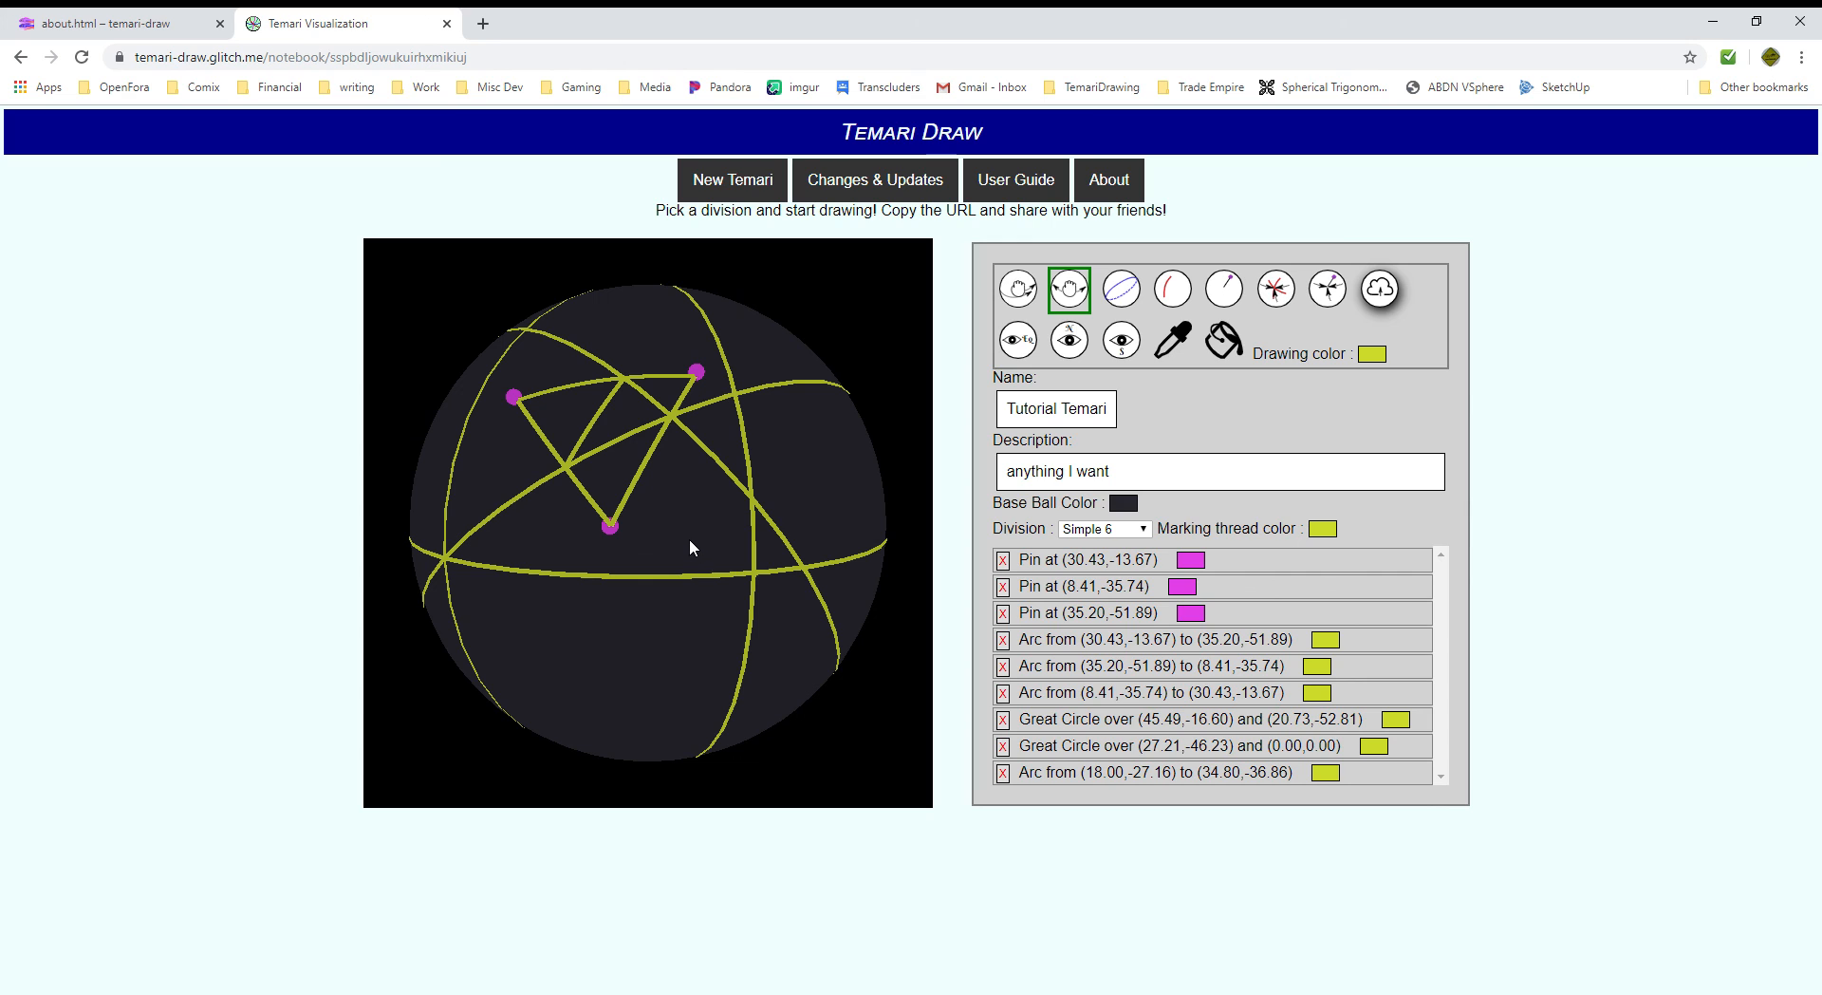
drag(527, 511, 564, 561)
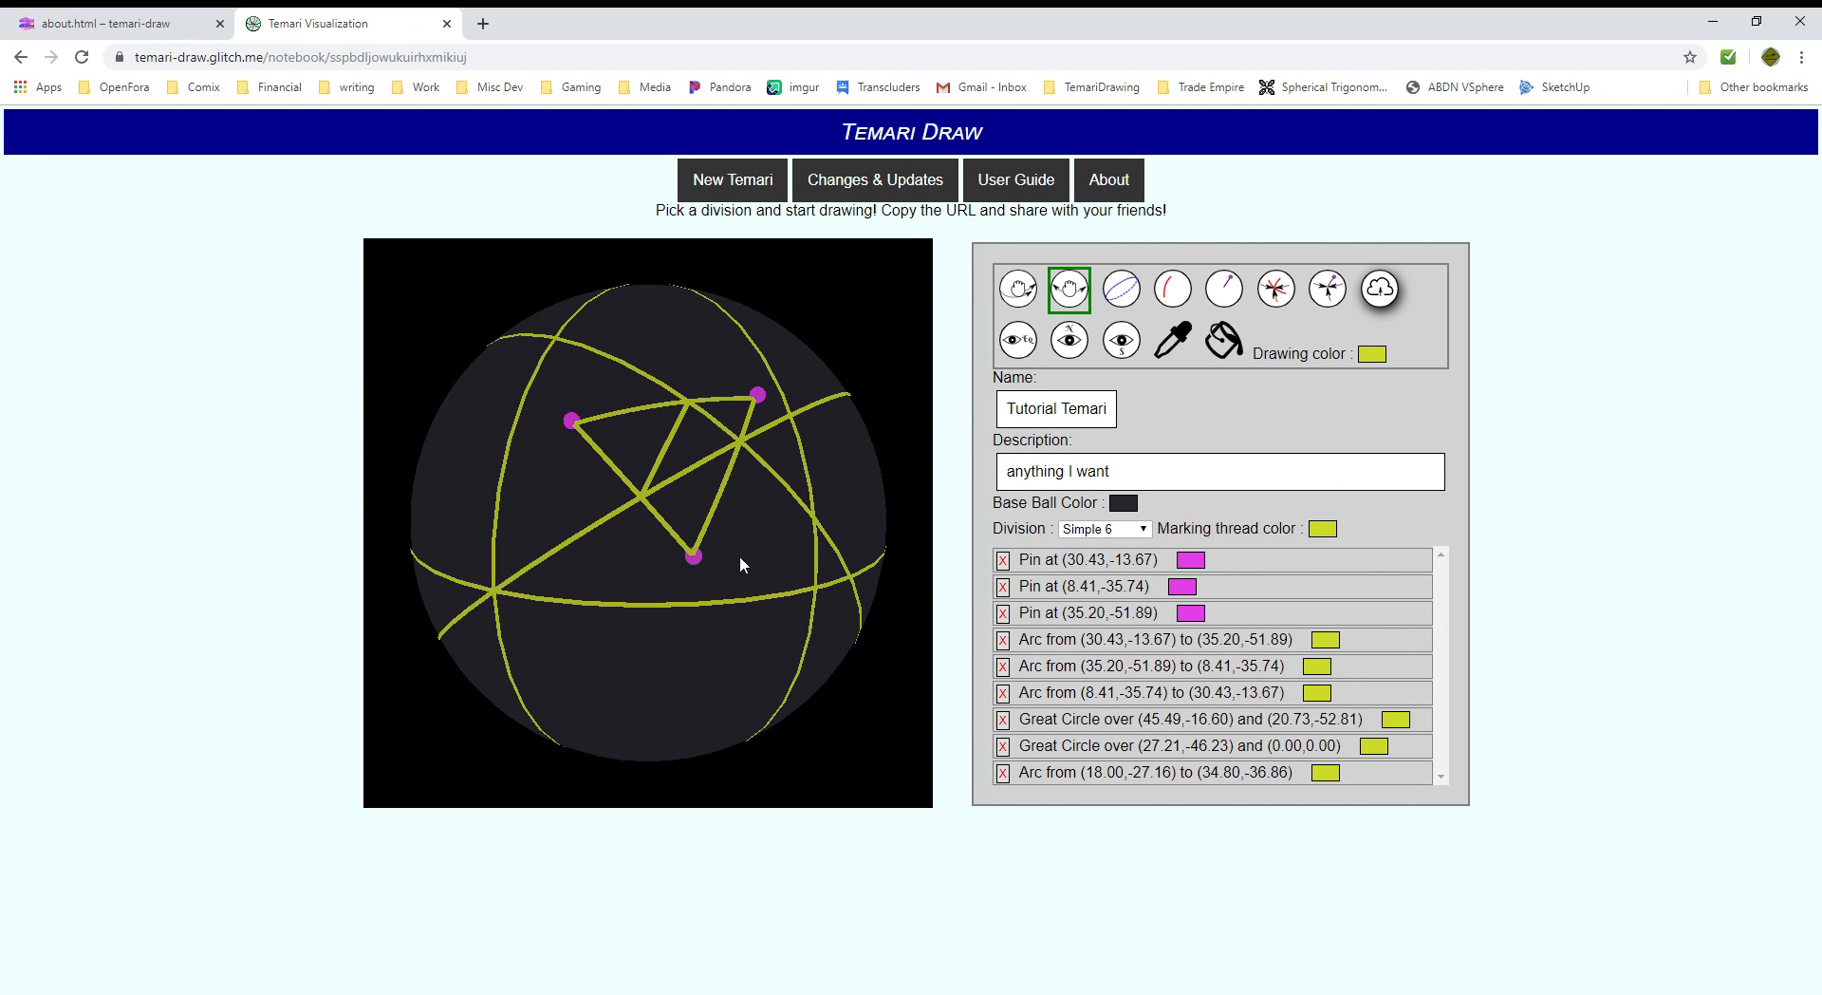
drag(738, 556, 687, 572)
drag(681, 656, 722, 648)
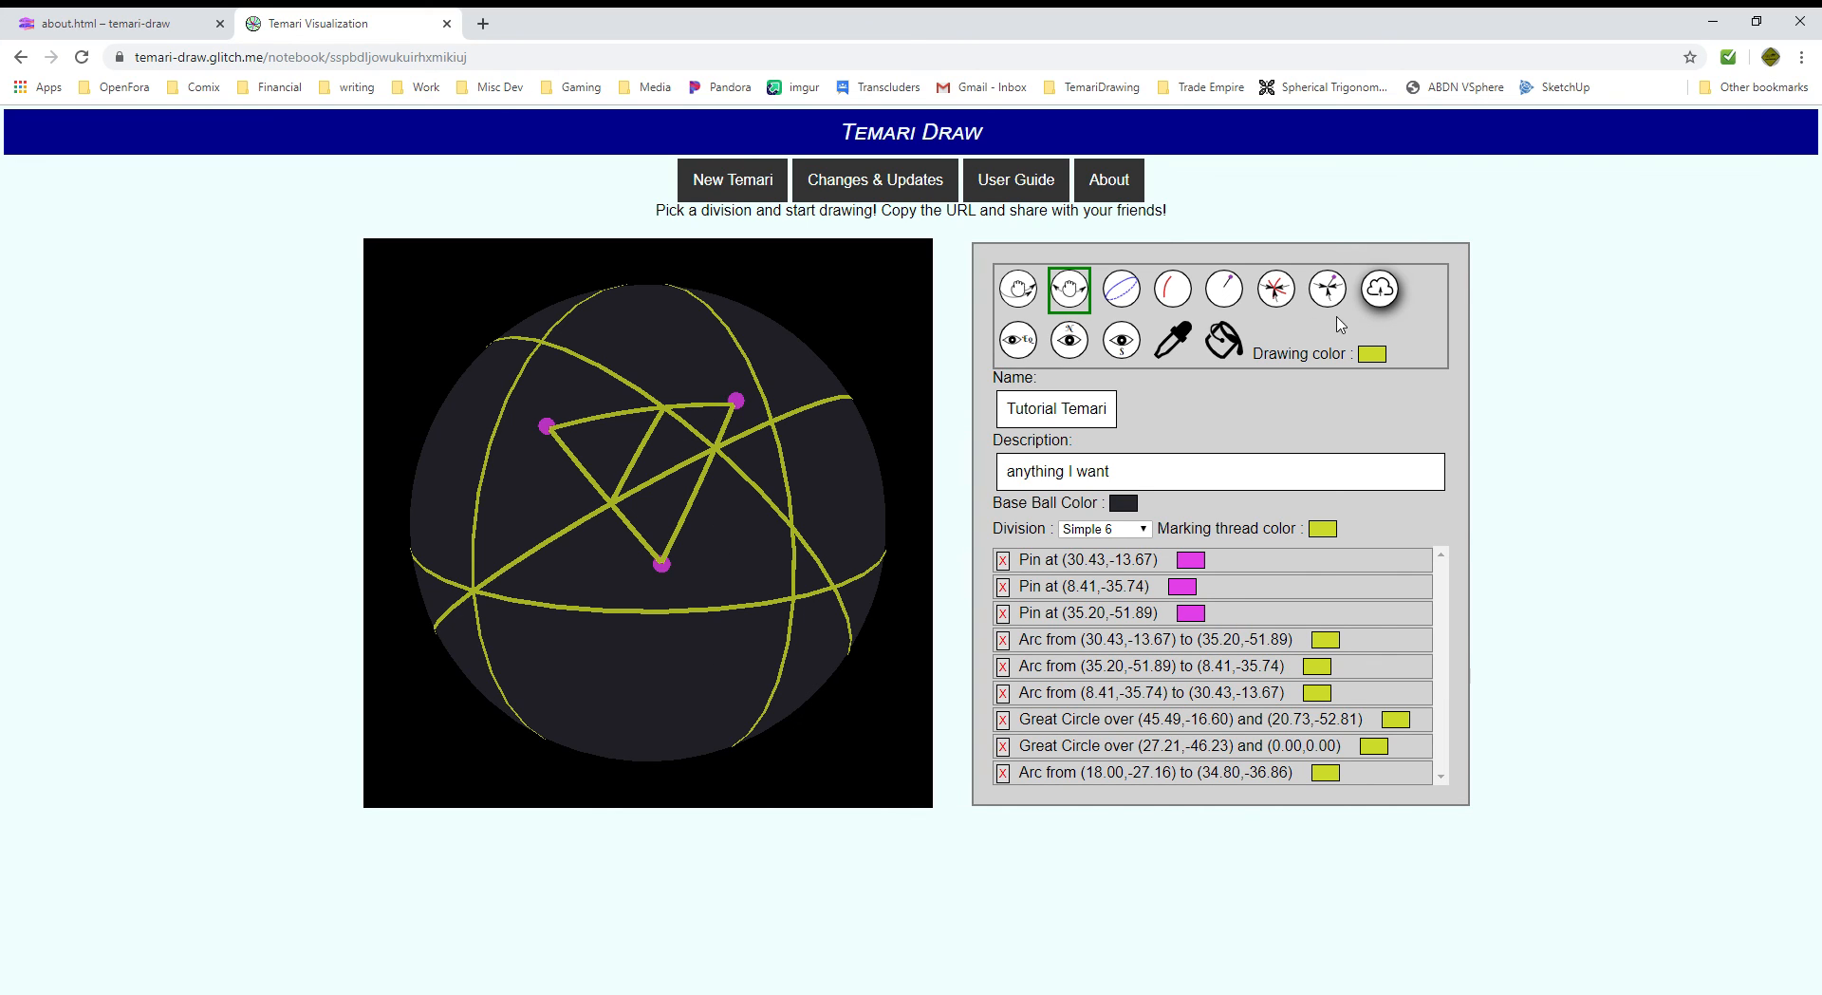
drag(739, 534, 695, 546)
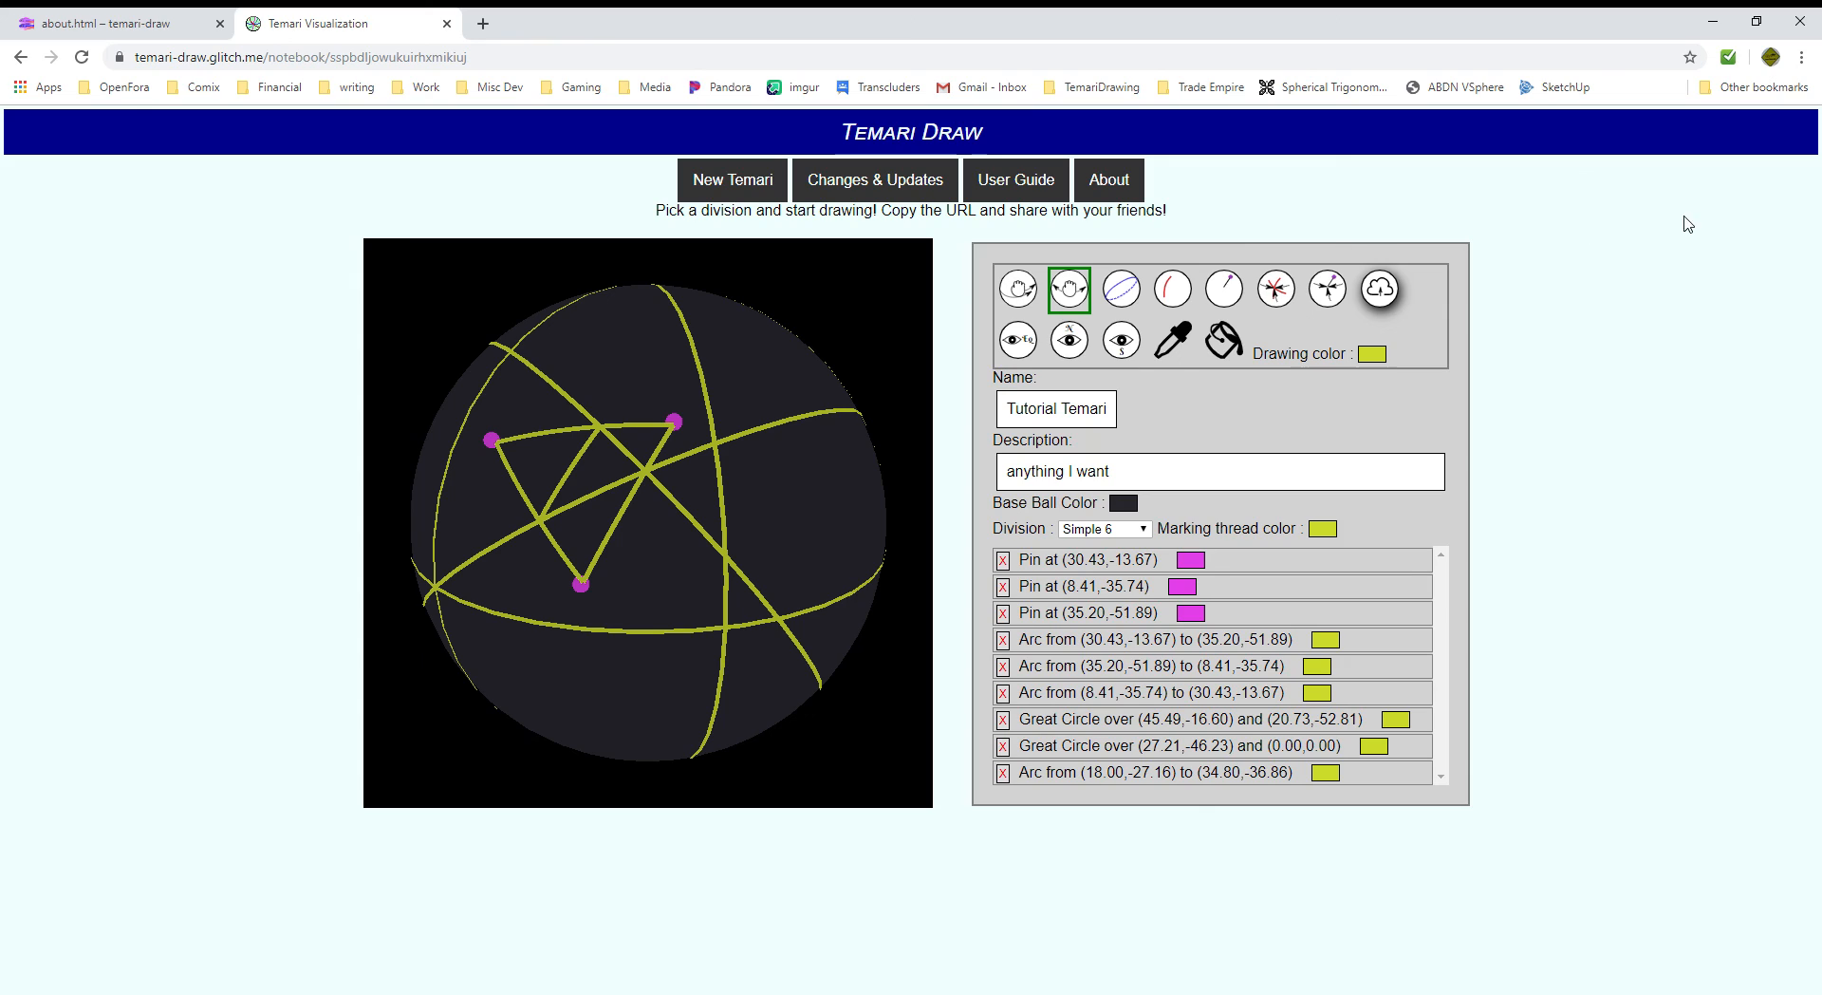